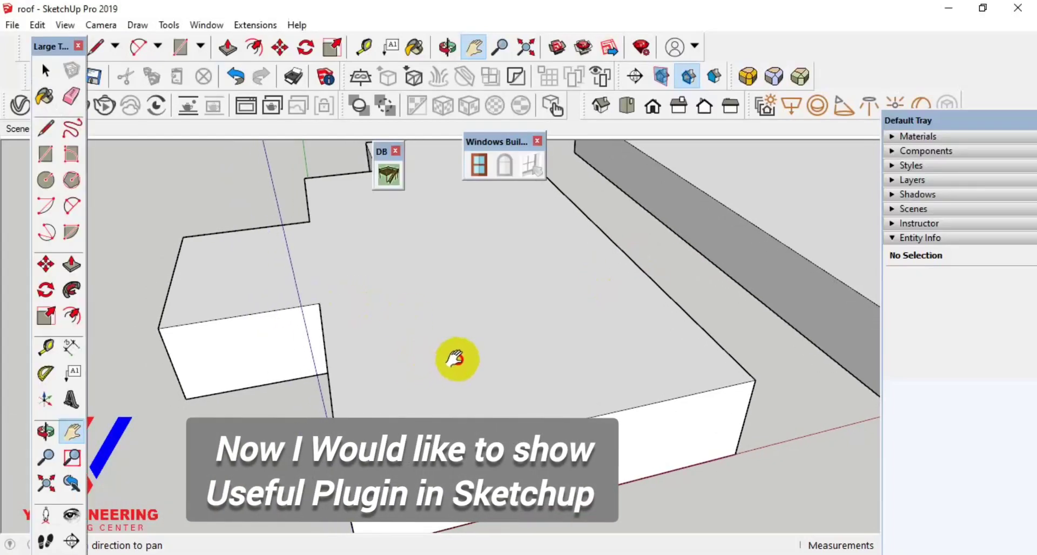
# Copy the full path of the plugin collect folder that holds the Roof package.
pyautogui.moveTo(451, 363); pyautogui.dragTo(427, 365)
pyautogui.moveTo(426, 365)
pyautogui.mouseDown(button='middle')
pyautogui.moveTo(384, 366)
pyautogui.moveTo(399, 387)
pyautogui.mouseUp(button='middle')
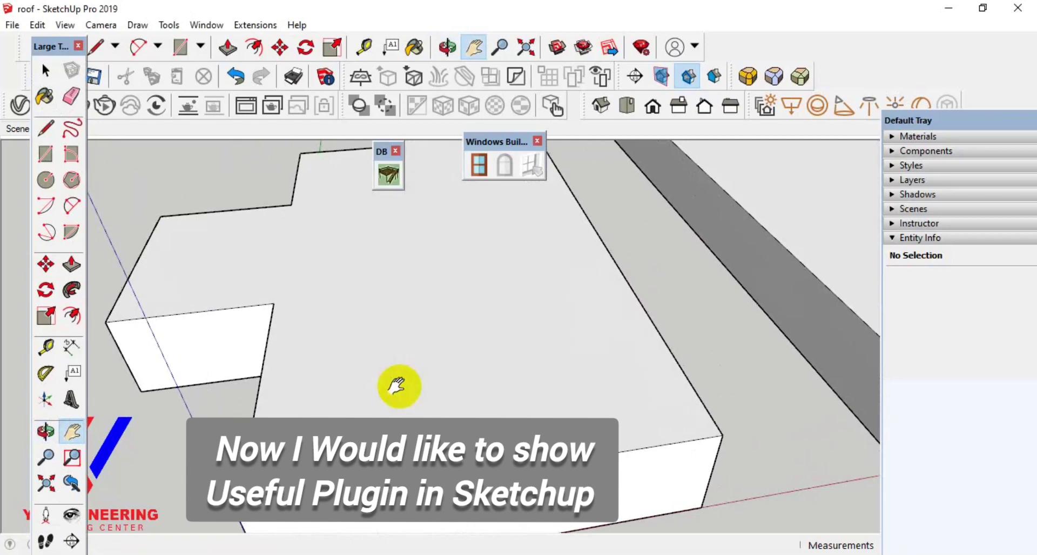
pyautogui.click(256, 25)
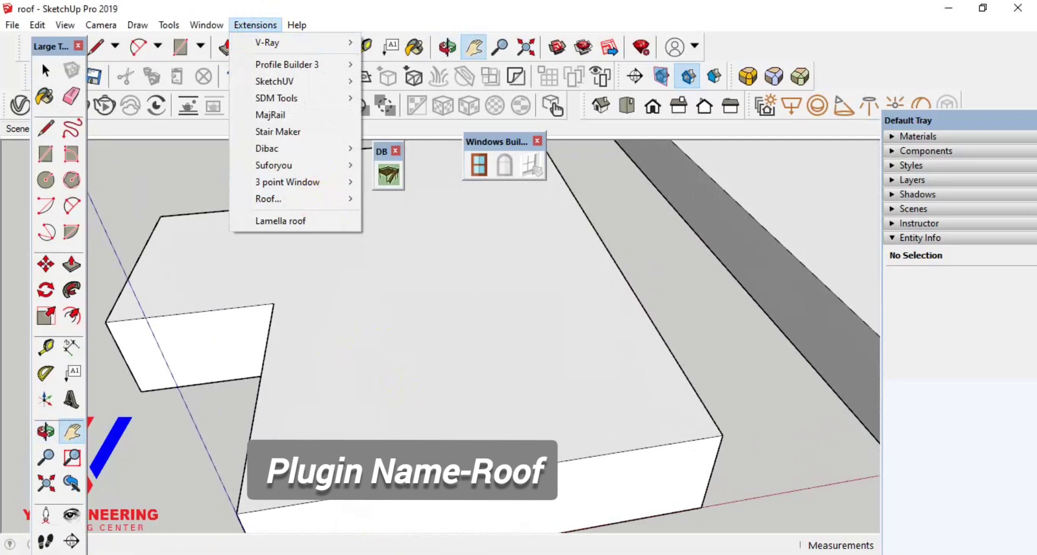
pyautogui.click(359, 523)
pyautogui.click(527, 119)
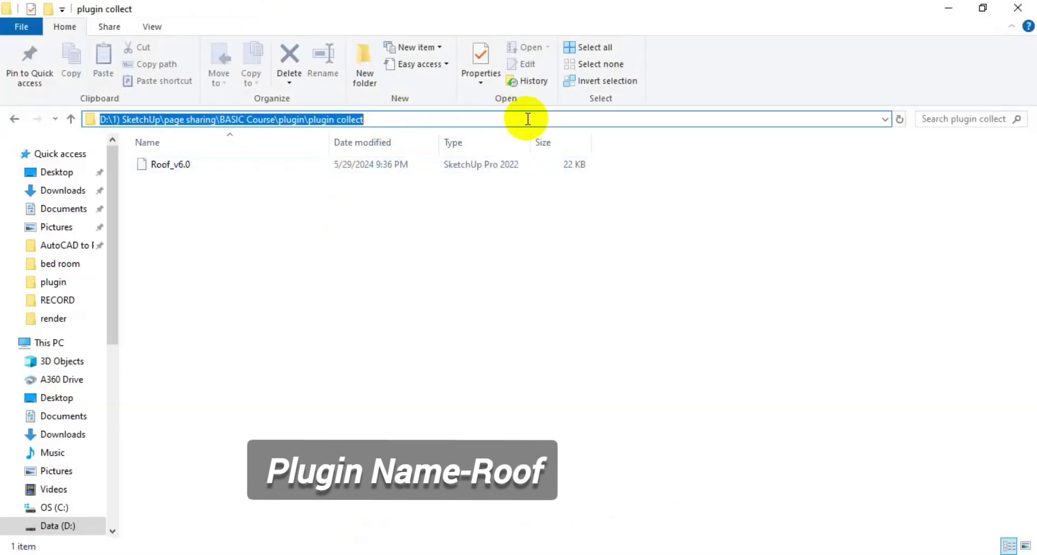
pyautogui.click(948, 7)
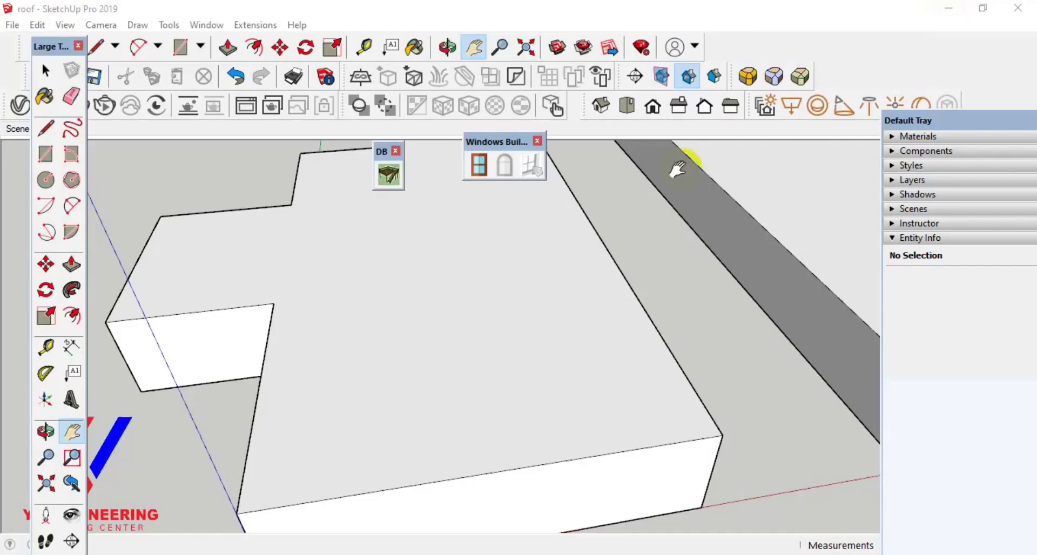
# Install Roof_v6.0.rbz from the plugin collect folder through the Extension Manager.
pyautogui.click(214, 25)
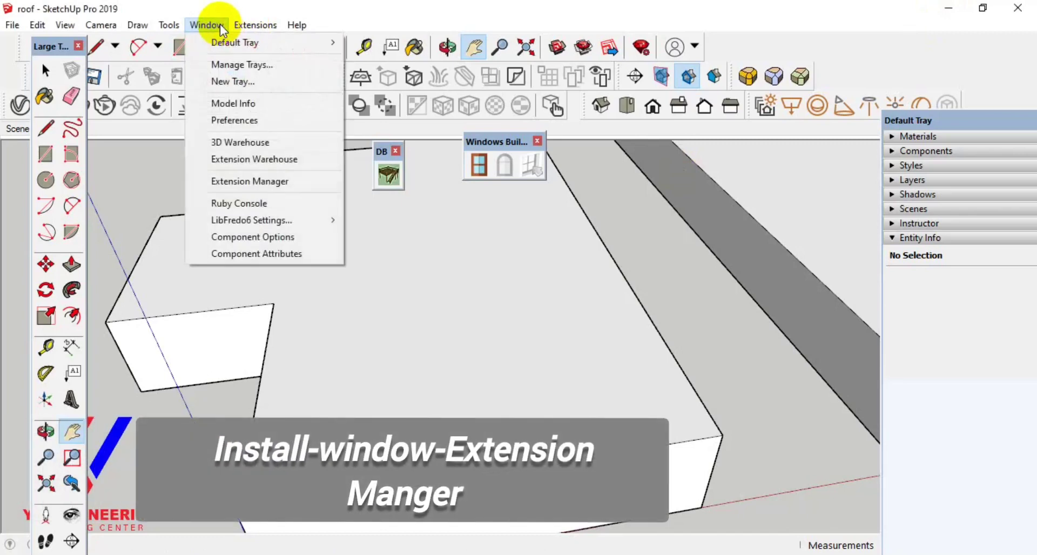
pyautogui.click(265, 182)
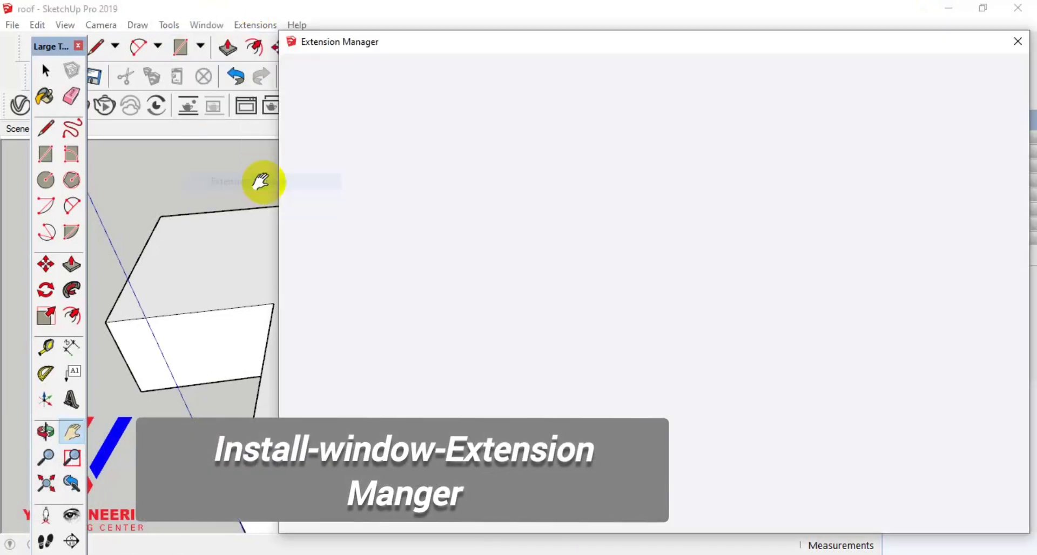
pyautogui.click(387, 519)
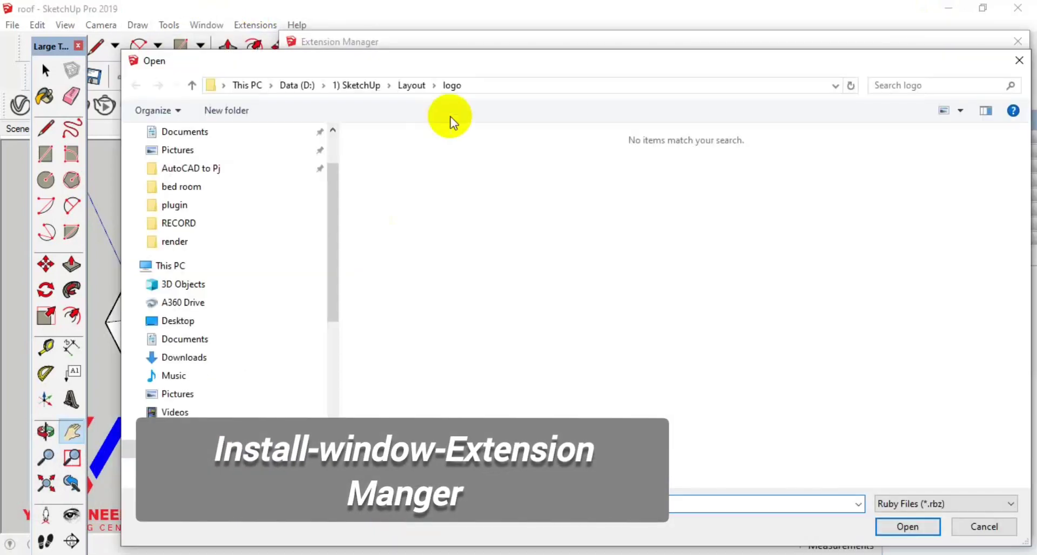
pyautogui.click(488, 83)
pyautogui.write('D:\\1) SketchUp\\page sharing\\BASIC Course\\plugin\\plugin collec')
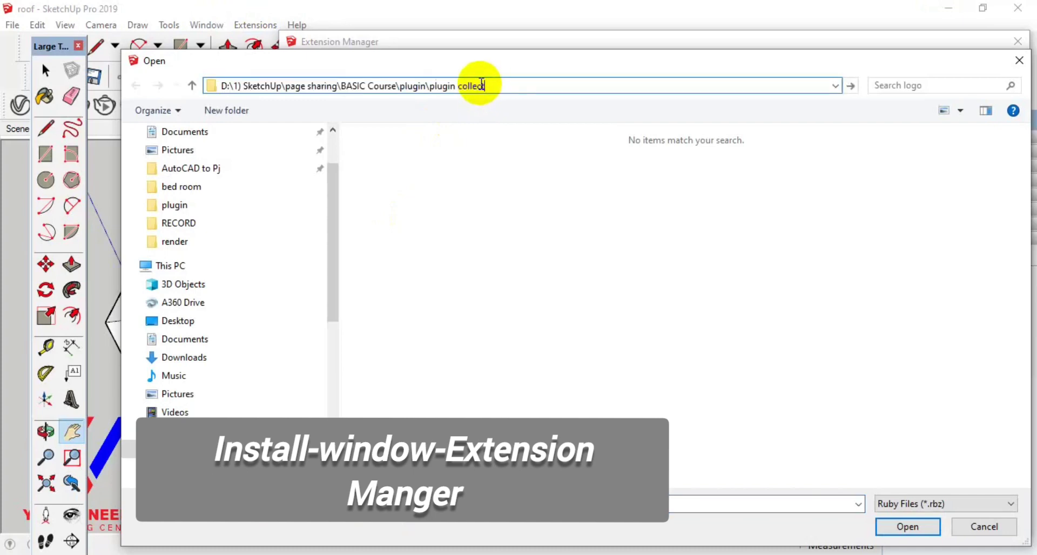
pyautogui.press('Return')
pyautogui.click(405, 157)
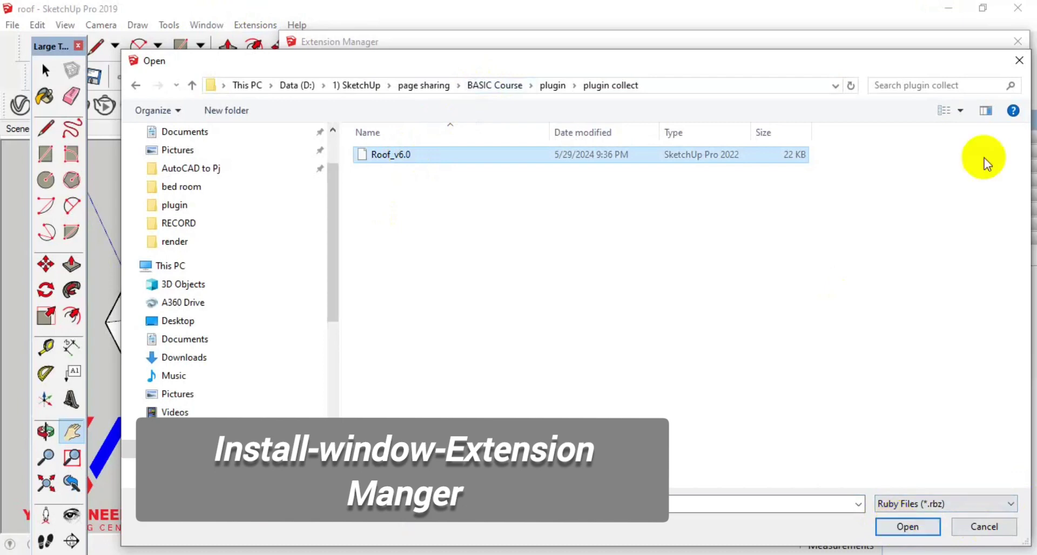
pyautogui.click(909, 527)
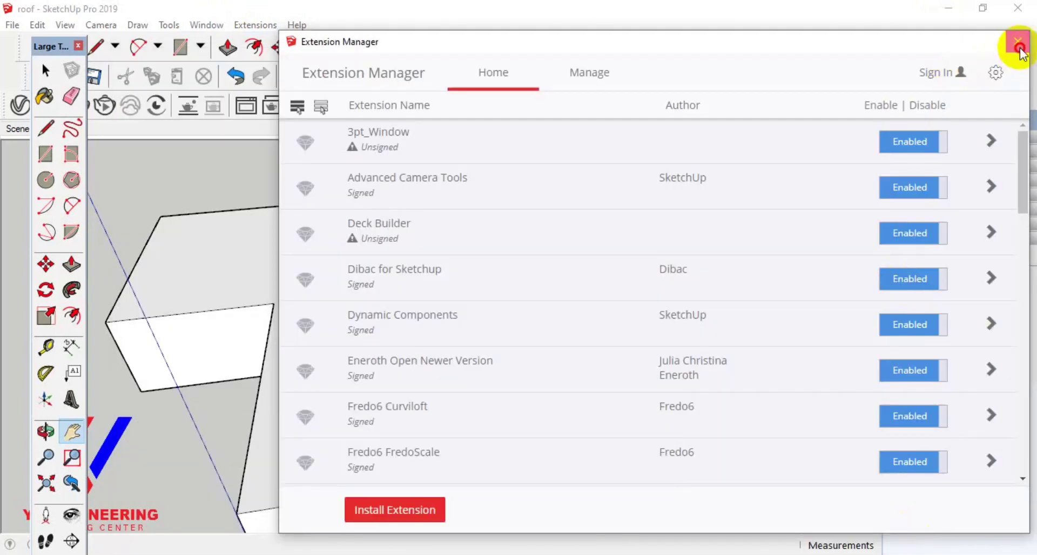
# Confirm the Roof tools under Extensions and browse the TIG Roof v6.0 listing on SketchUcation.
pyautogui.click(1018, 42)
pyautogui.click(264, 25)
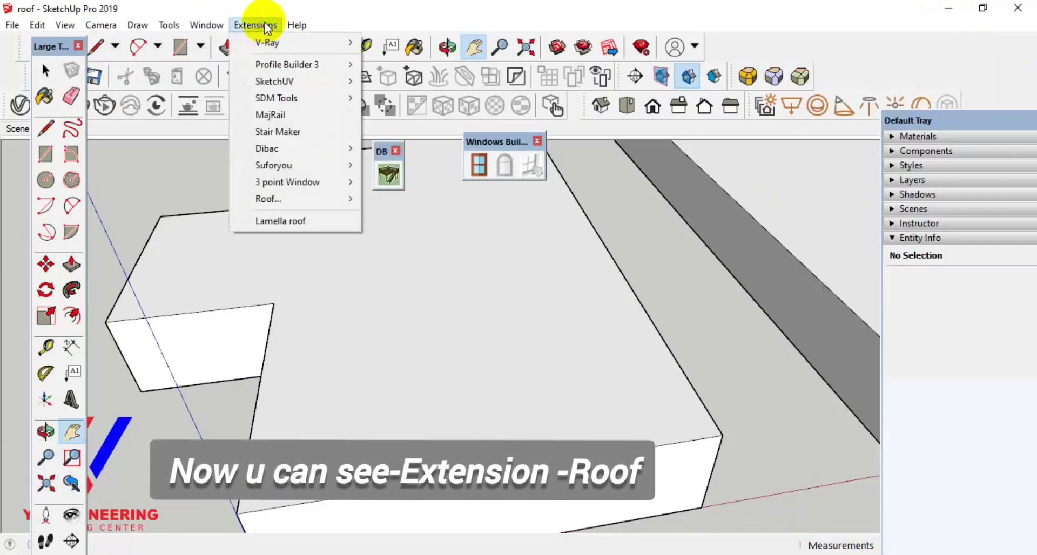
pyautogui.click(302, 206)
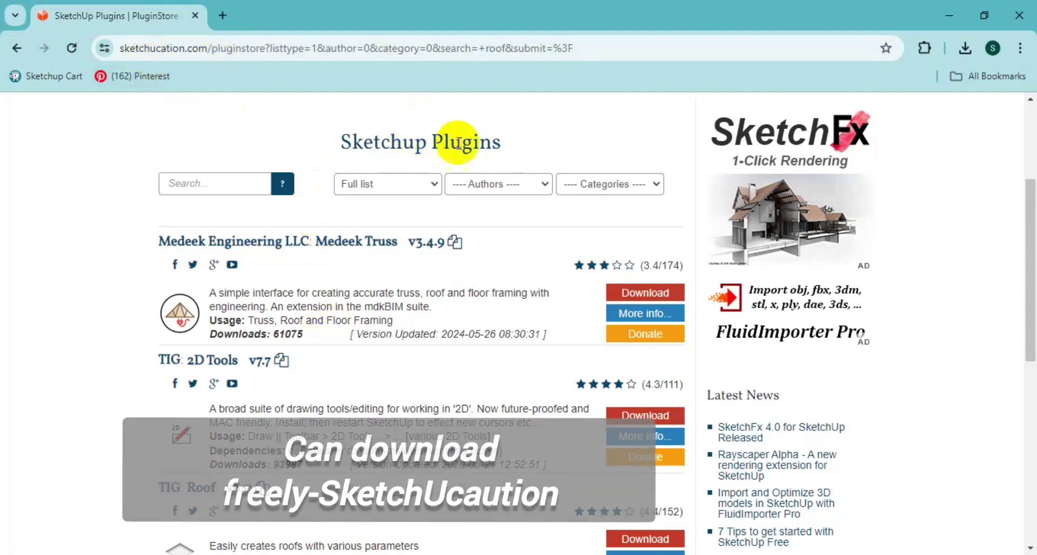
pyautogui.scroll(-3, 492, 358)
pyautogui.scroll(-2, 492, 358)
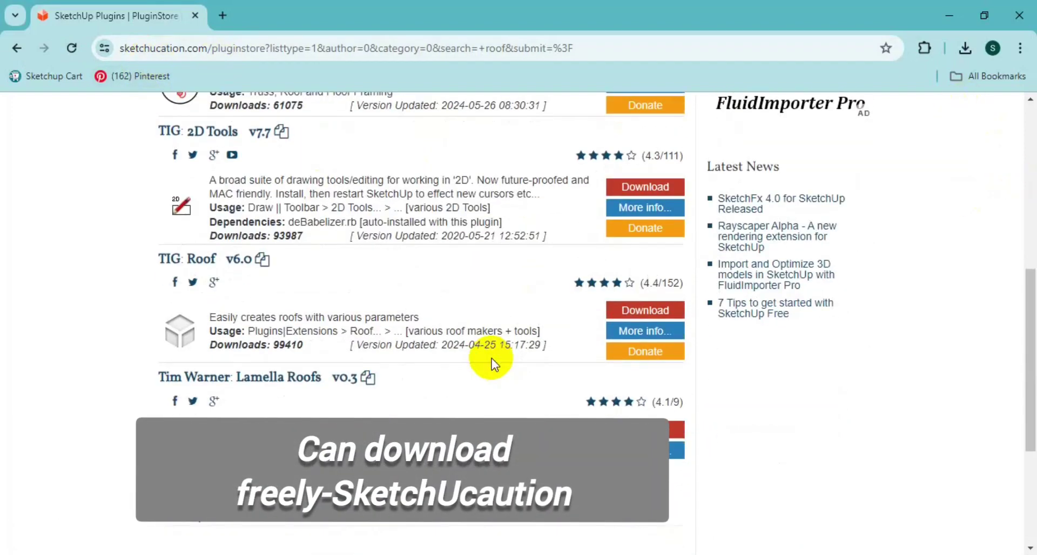
pyautogui.scroll(-4, 491, 359)
pyautogui.scroll(3, 659, 313)
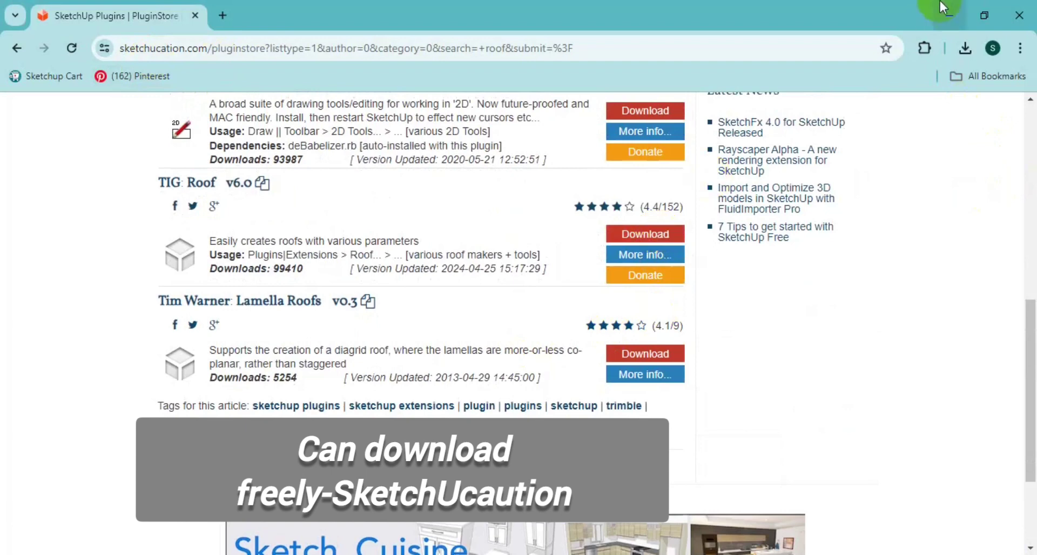
# Back in SketchUp, select the first building's top face and show the Roof extension's roof types.
pyautogui.click(959, 7)
pyautogui.moveTo(597, 308)
pyautogui.mouseDown()
pyautogui.moveTo(528, 389)
pyautogui.moveTo(428, 400)
pyautogui.moveTo(421, 309)
pyautogui.mouseUp()
pyautogui.moveTo(382, 159); pyautogui.dragTo(162, 178)
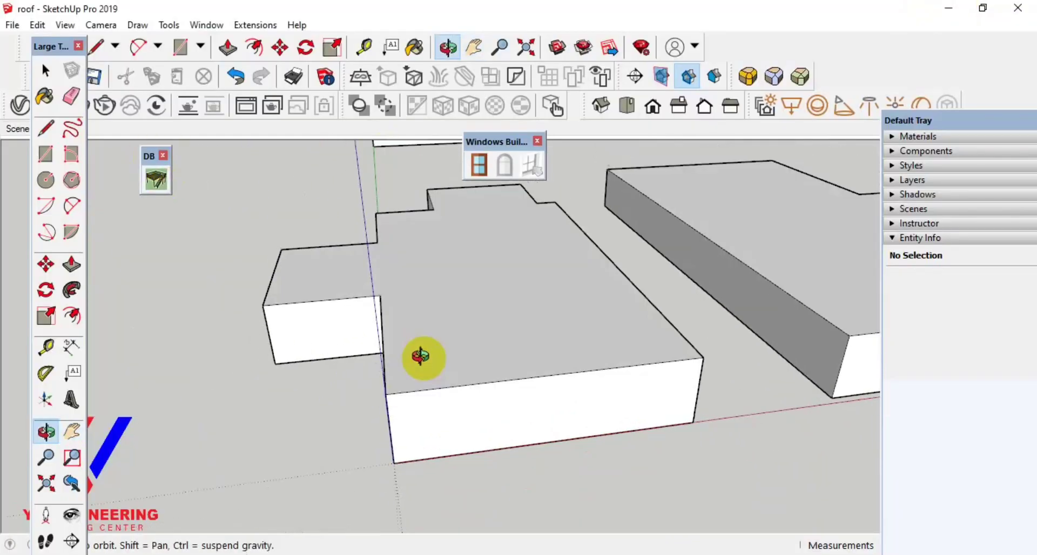
pyautogui.moveTo(423, 359)
pyautogui.mouseDown()
pyautogui.moveTo(318, 365)
pyautogui.moveTo(330, 379)
pyautogui.moveTo(270, 365)
pyautogui.moveTo(479, 395)
pyautogui.moveTo(563, 447)
pyautogui.moveTo(767, 447)
pyautogui.moveTo(729, 528)
pyautogui.moveTo(521, 452)
pyautogui.mouseUp()
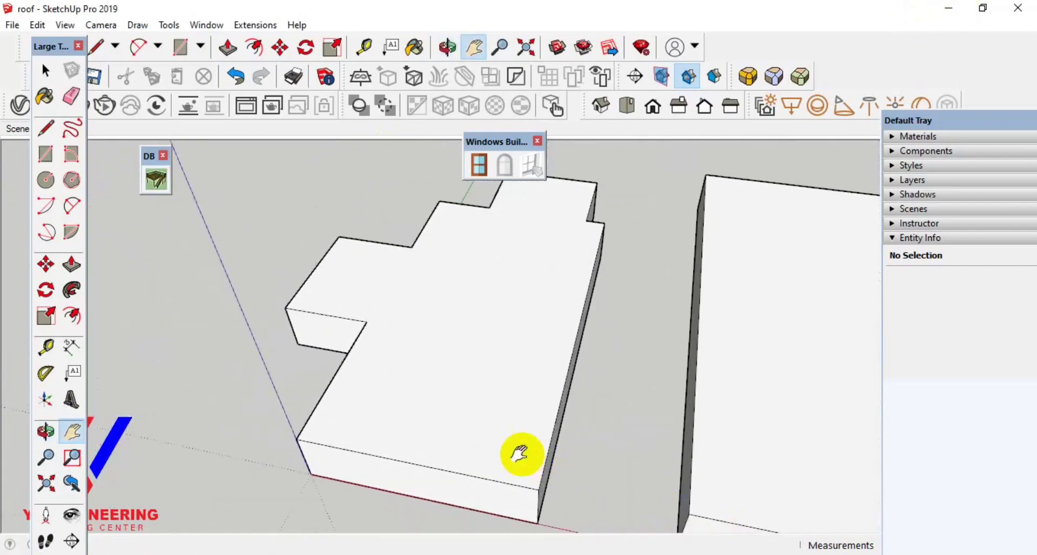
pyautogui.press('space')
pyautogui.click(513, 426)
pyautogui.moveTo(513, 427)
pyautogui.mouseDown(button='middle')
pyautogui.moveTo(644, 440)
pyautogui.moveTo(481, 391)
pyautogui.mouseUp(button='middle')
pyautogui.click(240, 24)
pyautogui.moveTo(268, 198)
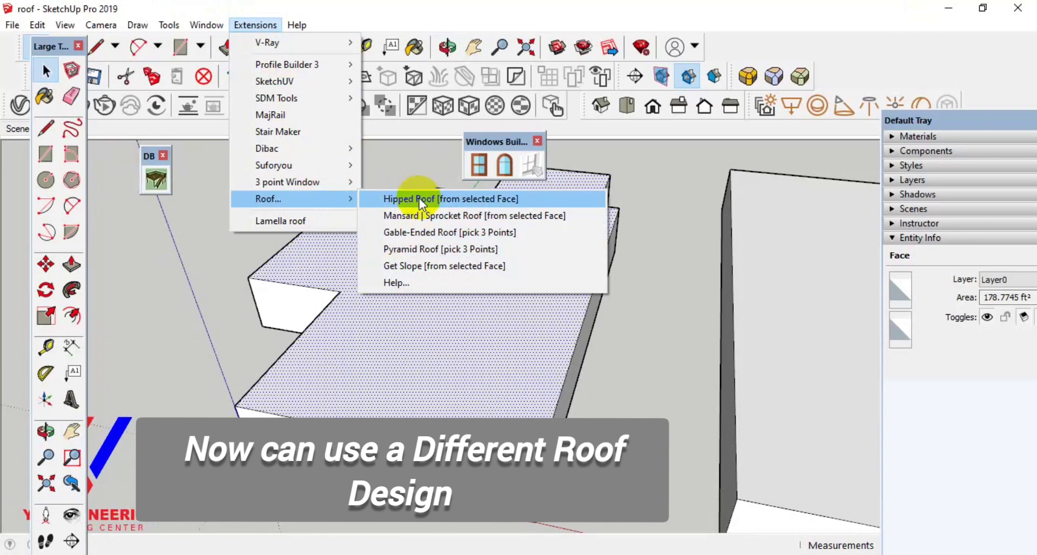
# Build a hipped roof with 1:2 slope, 8" fascia, 1' 4" soffit, and no layers or materials.
pyautogui.click(420, 201)
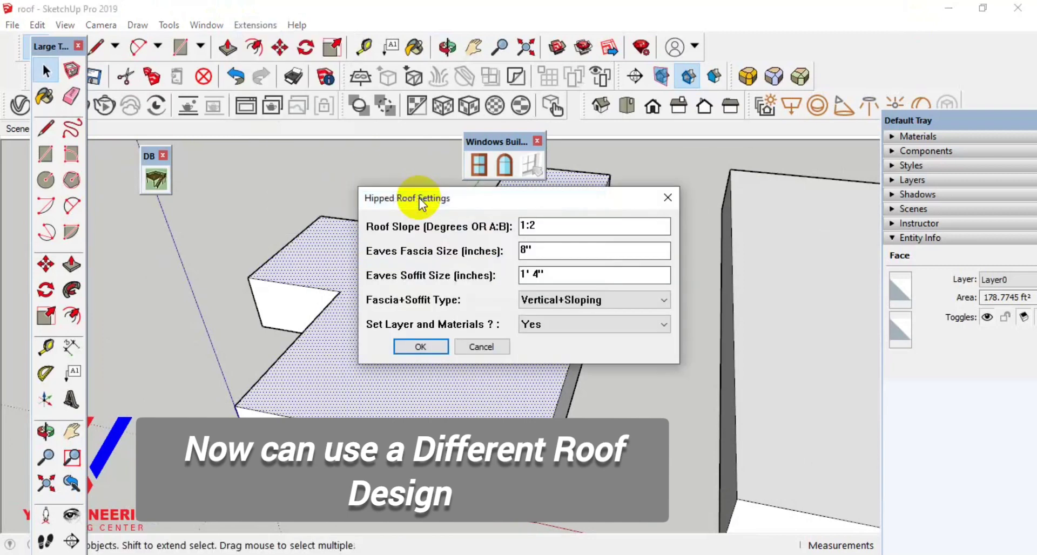
pyautogui.moveTo(498, 200)
pyautogui.mouseDown()
pyautogui.moveTo(318, 162)
pyautogui.moveTo(420, 196)
pyautogui.mouseUp()
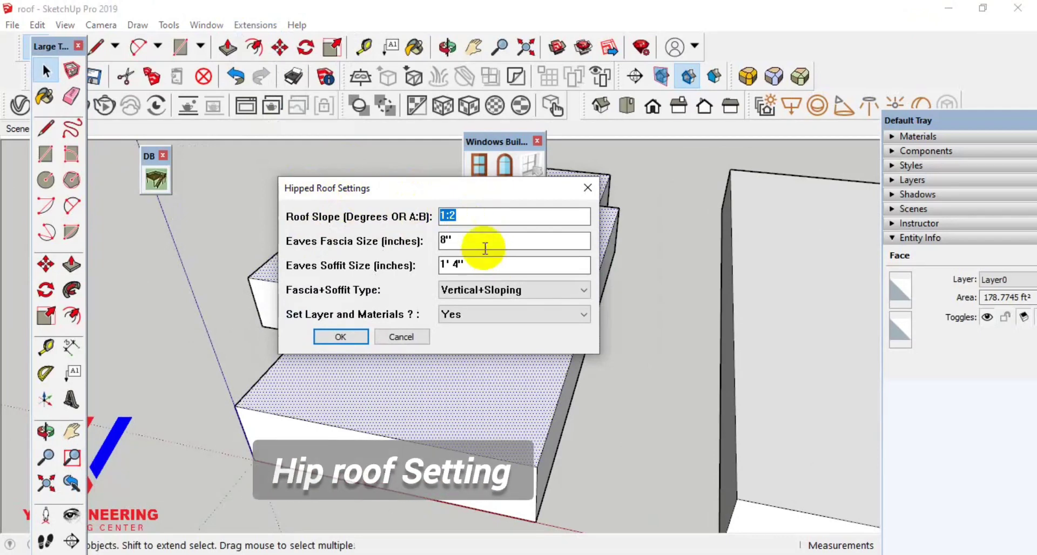
pyautogui.click(452, 240)
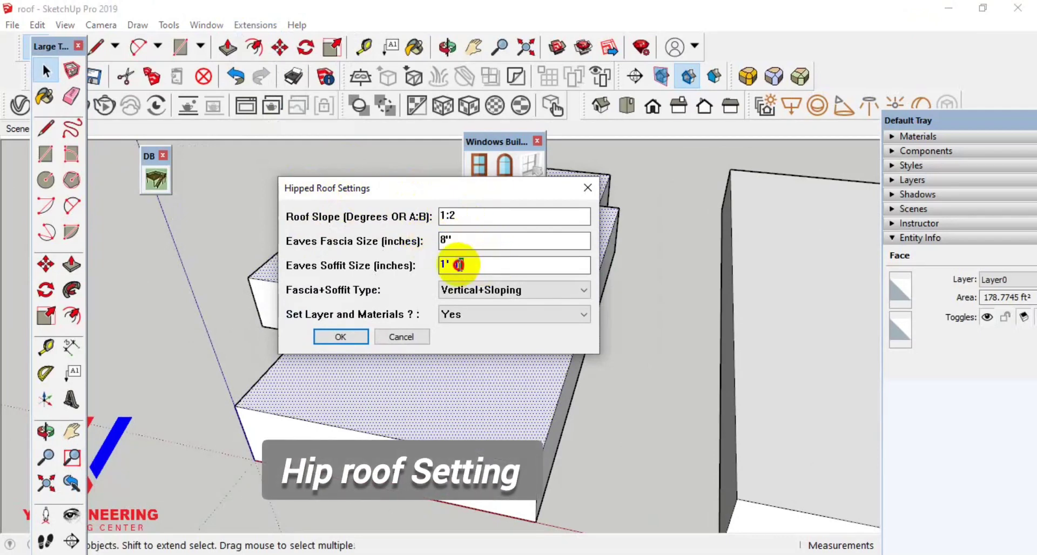
pyautogui.click(469, 318)
pyautogui.click(454, 343)
pyautogui.click(340, 337)
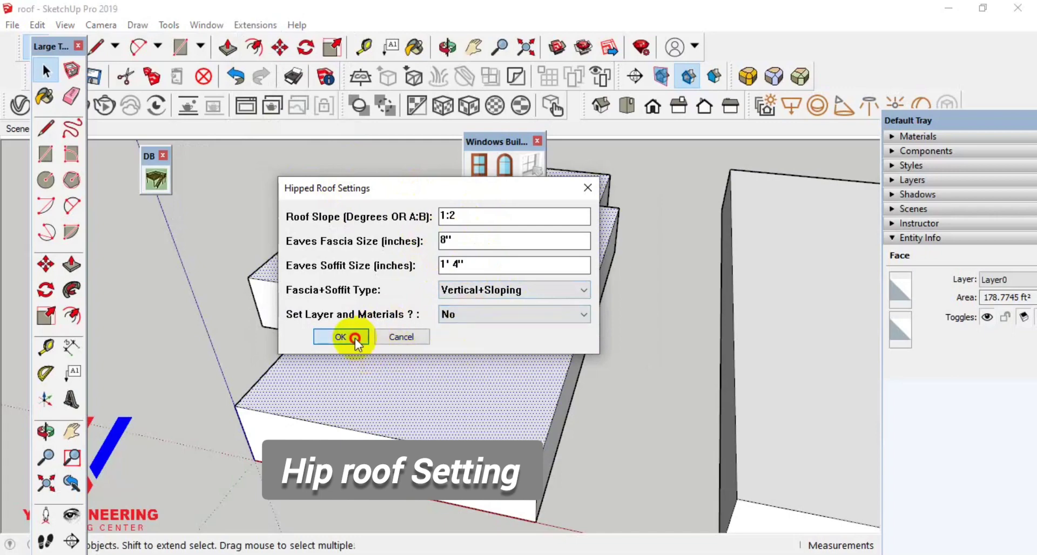
# Orbit around the new hipped roof to inspect it from several sides.
pyautogui.scroll(-3, 355, 336)
pyautogui.moveTo(357, 345); pyautogui.dragTo(88, 398, button='middle')
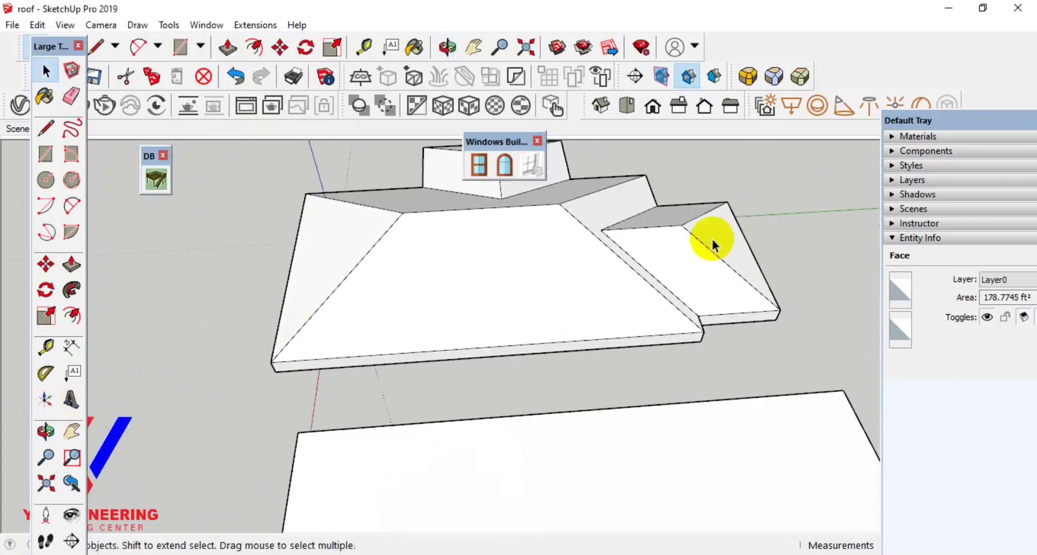
pyautogui.scroll(3, 706, 241)
pyautogui.moveTo(706, 241); pyautogui.dragTo(339, 251, button='middle')
pyautogui.scroll(-3, 606, 354)
pyautogui.moveTo(607, 354); pyautogui.dragTo(618, 377, button='middle')
pyautogui.scroll(3, 519, 352)
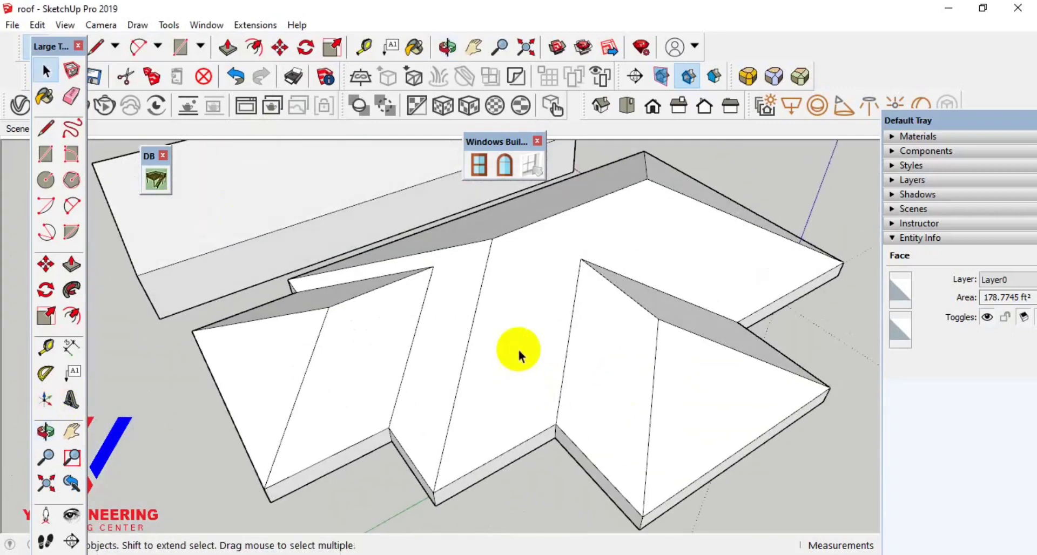
pyautogui.scroll(1, 517, 348)
pyautogui.scroll(-3, 518, 348)
pyautogui.moveTo(517, 348); pyautogui.dragTo(212, 282, button='middle')
pyautogui.click(549, 308)
pyautogui.moveTo(549, 307)
pyautogui.mouseDown(button='middle')
pyautogui.moveTo(315, 294)
pyautogui.moveTo(734, 372)
pyautogui.mouseUp(button='middle')
pyautogui.scroll(3, 569, 290)
# Give the rounded-end building a default hipped roof from its selected top face.
pyautogui.click(565, 294)
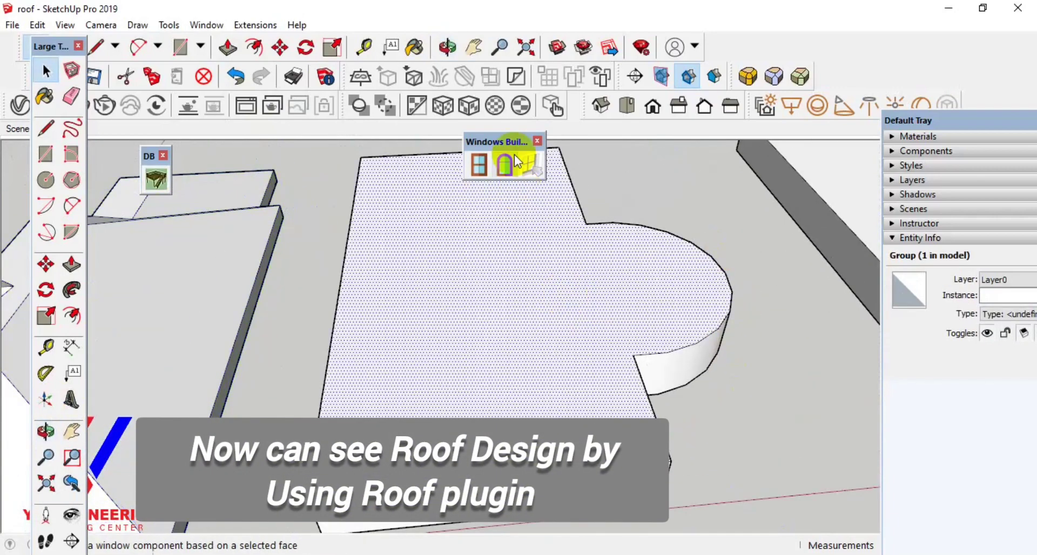
pyautogui.click(248, 25)
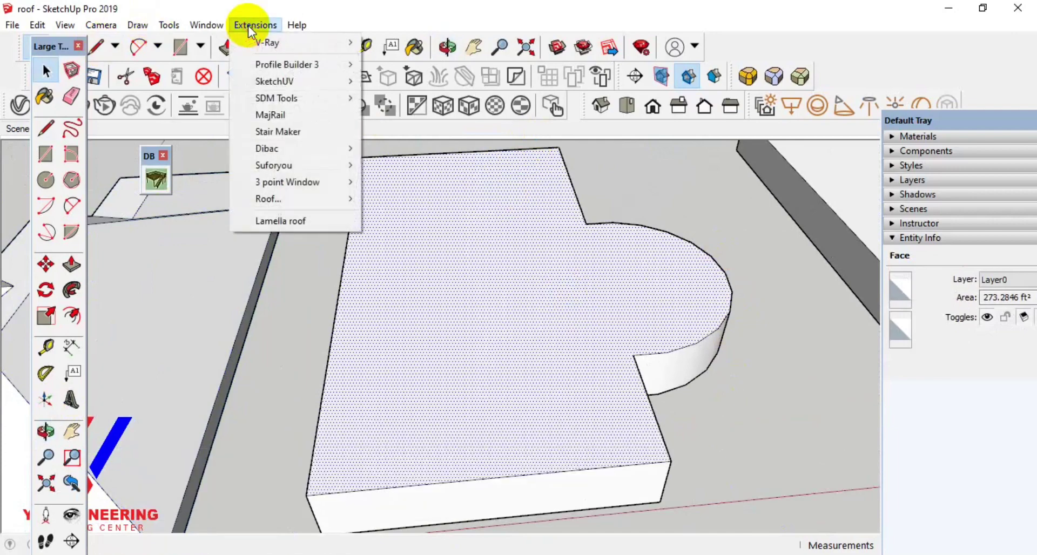
pyautogui.click(393, 200)
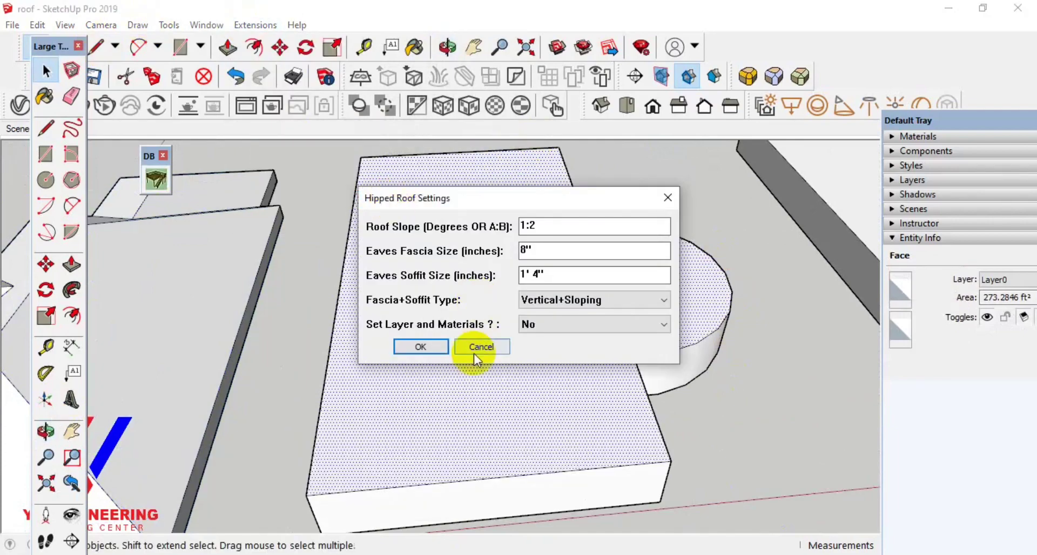
pyautogui.click(425, 347)
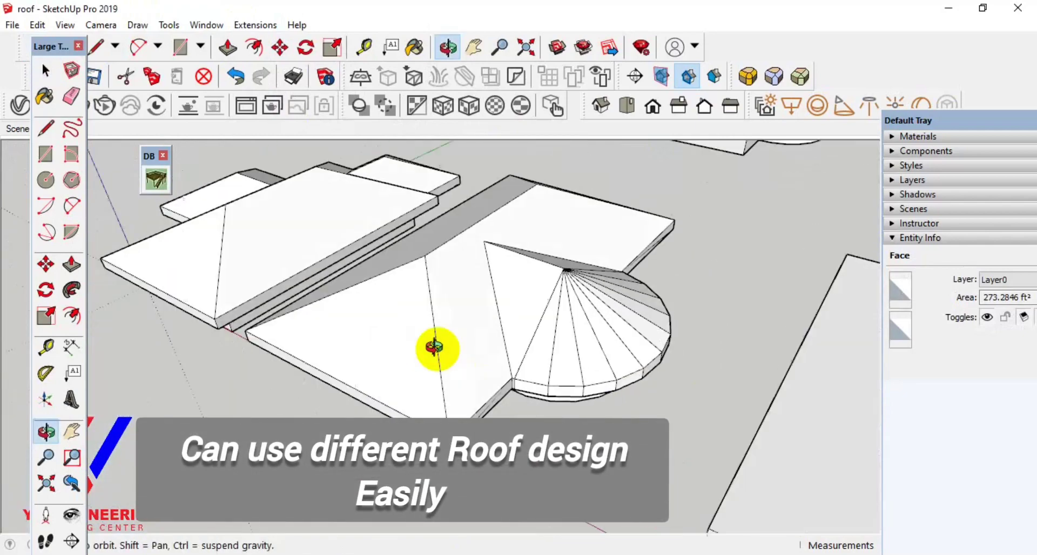
pyautogui.moveTo(431, 350)
pyautogui.mouseDown(button='middle')
pyautogui.moveTo(534, 329)
pyautogui.moveTo(394, 331)
pyautogui.moveTo(569, 331)
pyautogui.moveTo(647, 381)
pyautogui.moveTo(497, 373)
pyautogui.moveTo(537, 342)
pyautogui.moveTo(493, 365)
pyautogui.moveTo(527, 381)
pyautogui.moveTo(451, 411)
pyautogui.moveTo(560, 354)
pyautogui.moveTo(290, 329)
pyautogui.moveTo(868, 377)
pyautogui.moveTo(713, 340)
pyautogui.moveTo(609, 294)
pyautogui.moveTo(396, 251)
pyautogui.moveTo(558, 340)
pyautogui.moveTo(445, 313)
pyautogui.mouseUp(button='middle')
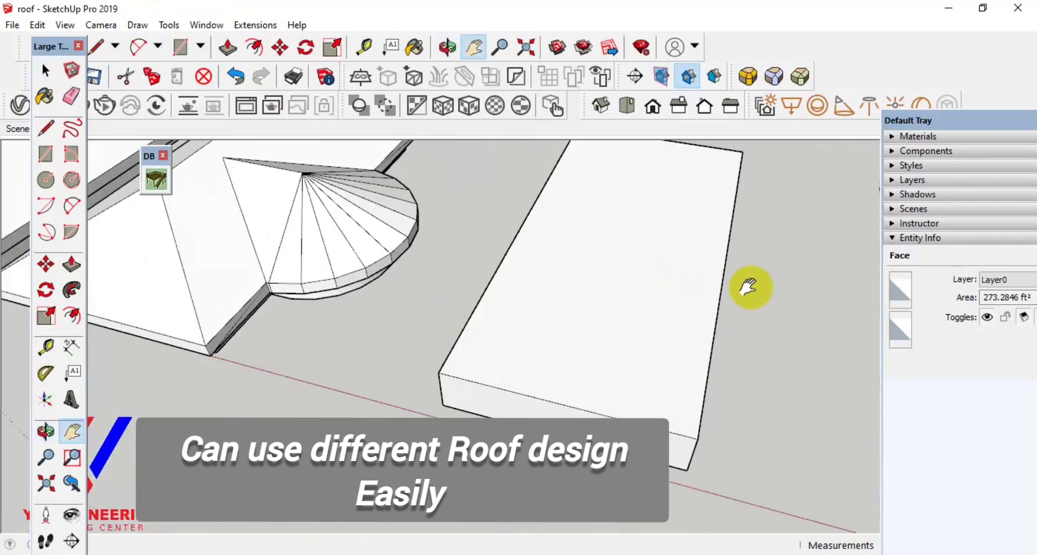
# Start a gable-ended roof on the long block by picking its two gable corners and far gable line.
pyautogui.moveTo(748, 287); pyautogui.dragTo(655, 303)
pyautogui.scroll(3, 595, 315)
pyautogui.press('space')
pyautogui.click(597, 317)
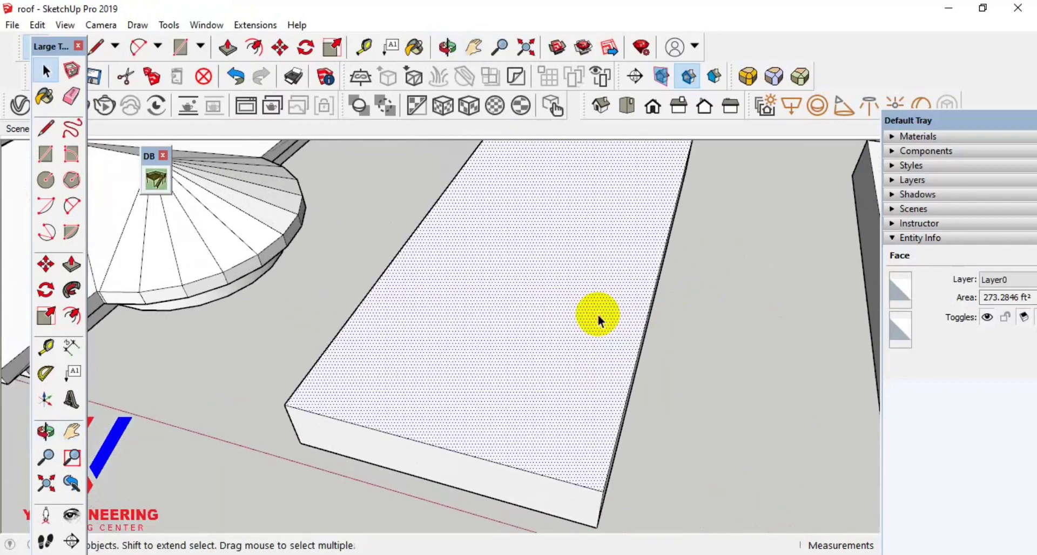
pyautogui.click(253, 25)
pyautogui.moveTo(268, 199)
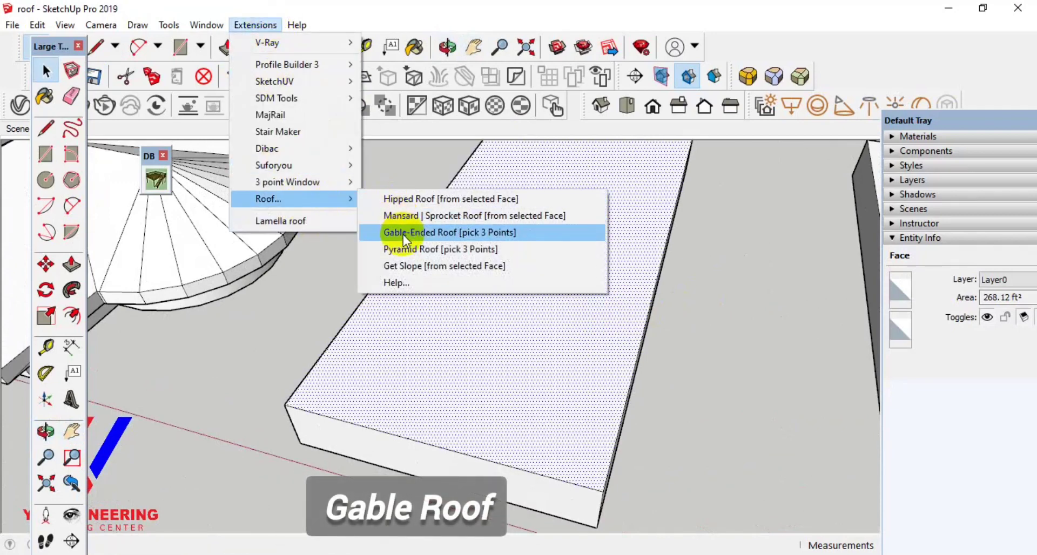
pyautogui.click(404, 237)
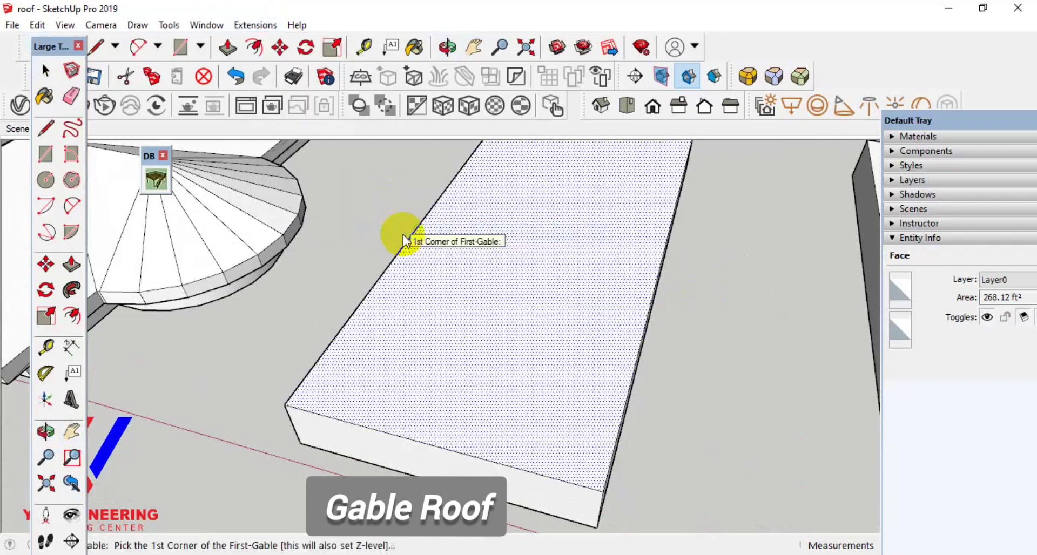
pyautogui.click(294, 410)
pyautogui.click(596, 495)
pyautogui.moveTo(589, 491); pyautogui.dragTo(632, 334, button='middle')
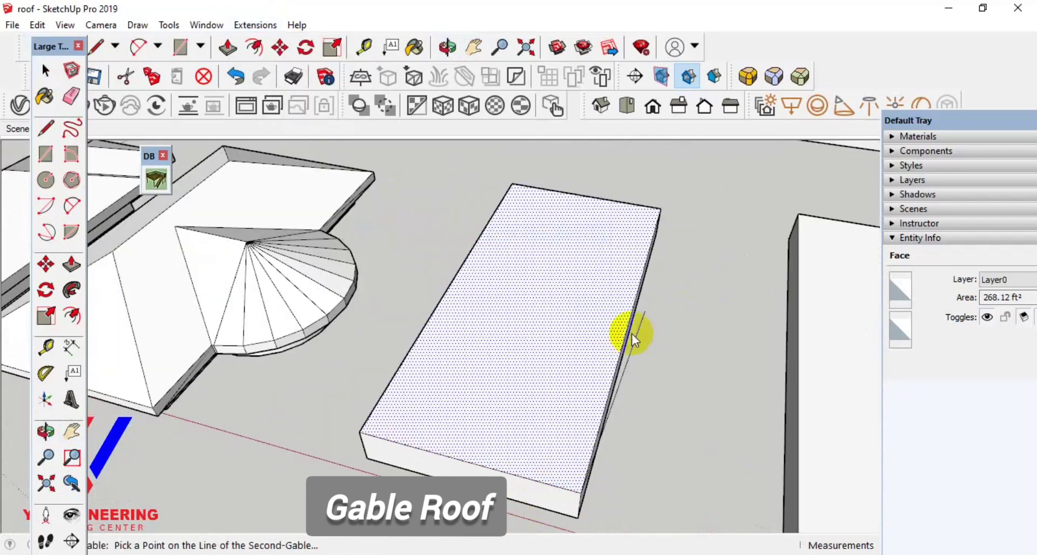
pyautogui.click(660, 209)
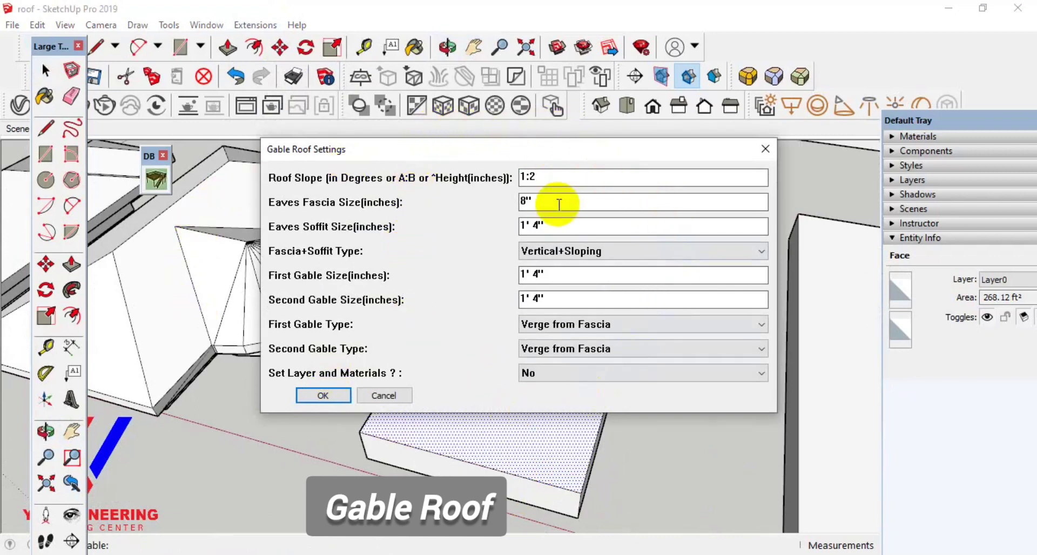
# Create the gable roof with 1:2 slope, Vertical+Sloping fascia and Verge from Fascia gables.
pyautogui.moveTo(557, 204); pyautogui.dragTo(447, 215)
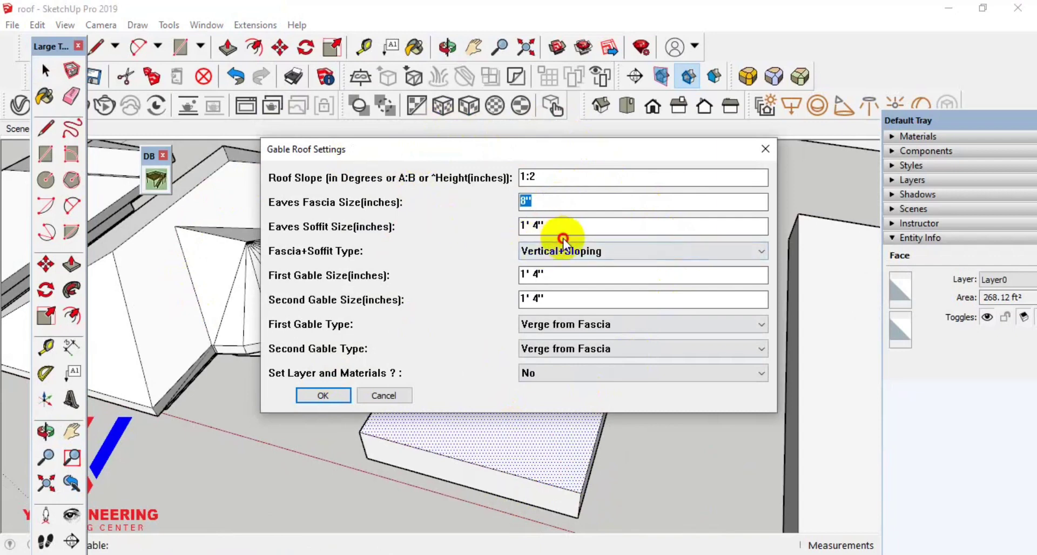
pyautogui.click(624, 254)
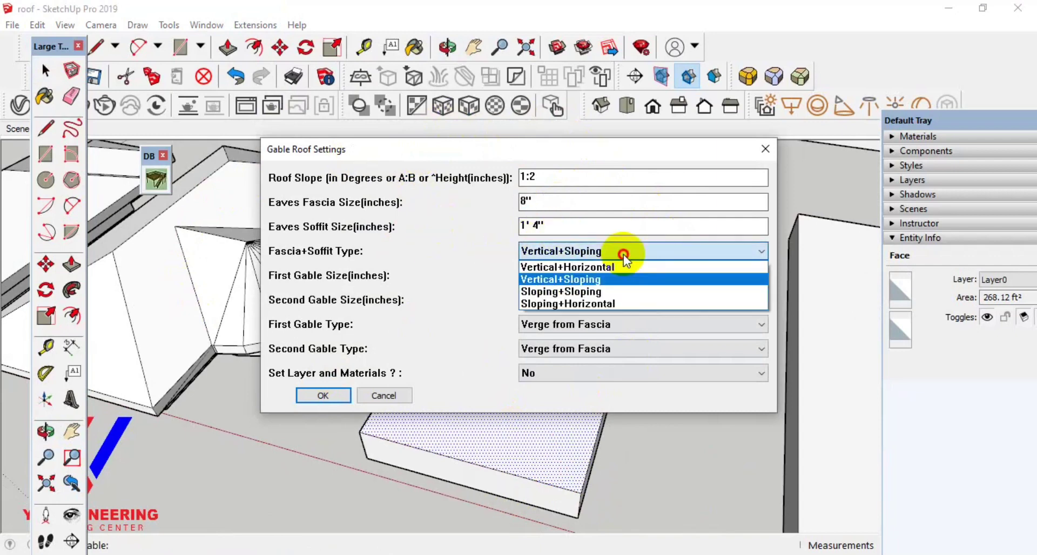
pyautogui.click(599, 276)
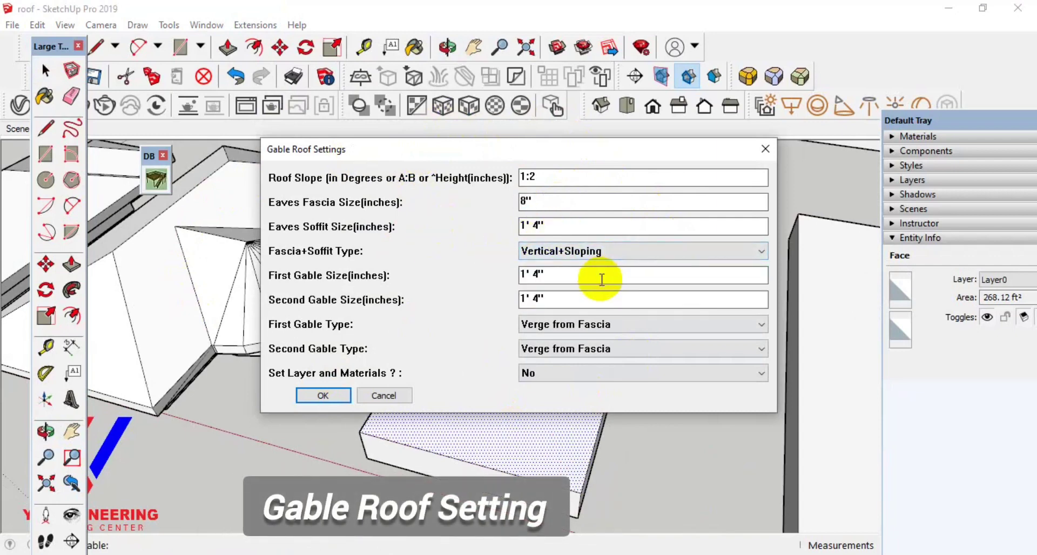
pyautogui.click(592, 324)
pyautogui.click(592, 324)
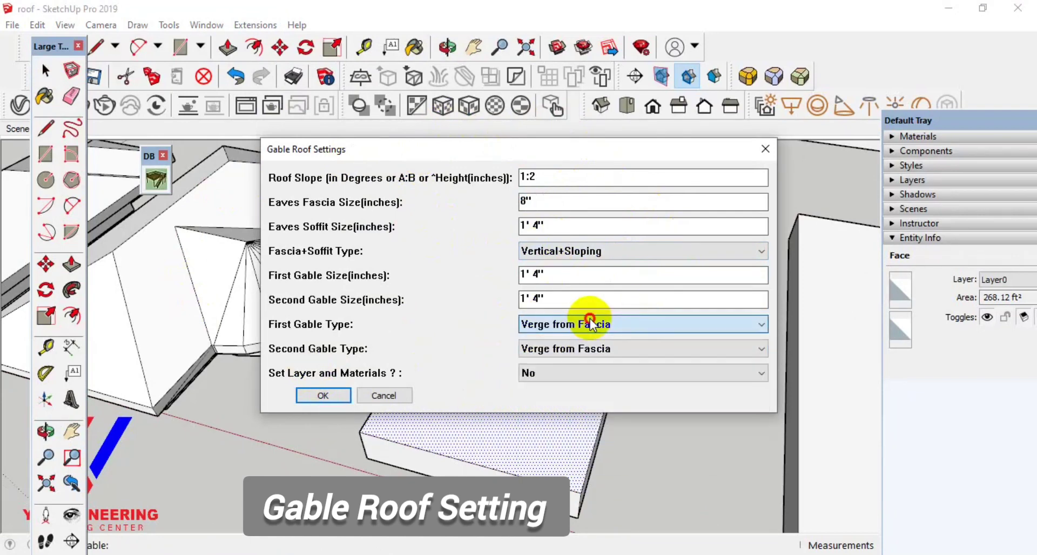
pyautogui.click(336, 394)
pyautogui.moveTo(336, 393)
pyautogui.mouseDown(button='middle')
pyautogui.moveTo(520, 287)
pyautogui.moveTo(629, 276)
pyautogui.moveTo(641, 240)
pyautogui.moveTo(598, 385)
pyautogui.moveTo(431, 317)
pyautogui.moveTo(533, 284)
pyautogui.moveTo(394, 359)
pyautogui.mouseUp(button='middle')
pyautogui.scroll(-3, 562, 385)
pyautogui.press('space')
# Select the L-shaped building's top face and give it a hipped roof.
pyautogui.scroll(-5, 695, 382)
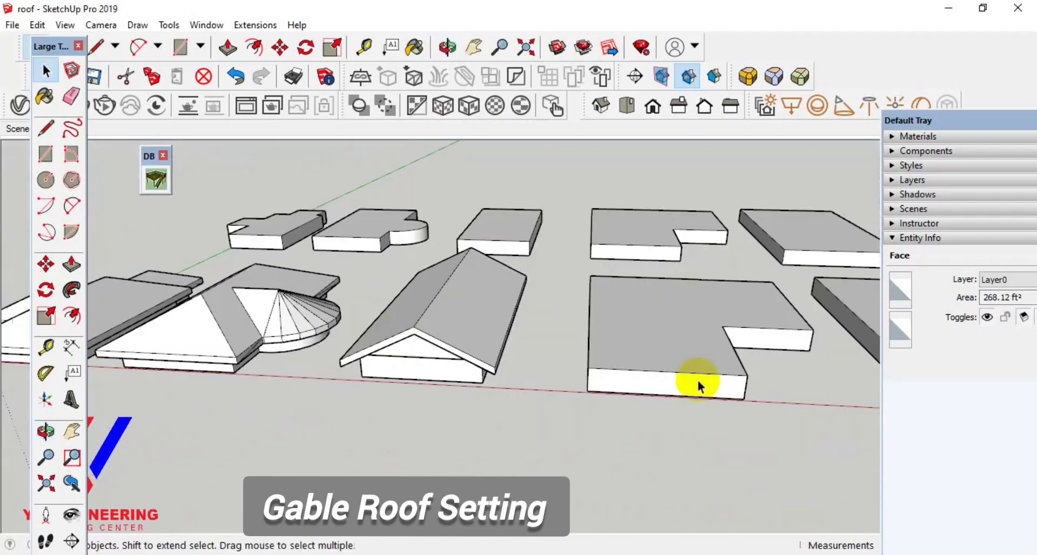
pyautogui.keyDown('shift'); pyautogui.moveTo(694, 382); pyautogui.dragTo(533, 398, button='middle'); pyautogui.keyUp('shift')
pyautogui.scroll(2, 514, 342)
pyautogui.click(513, 343)
pyautogui.scroll(2, 492, 378)
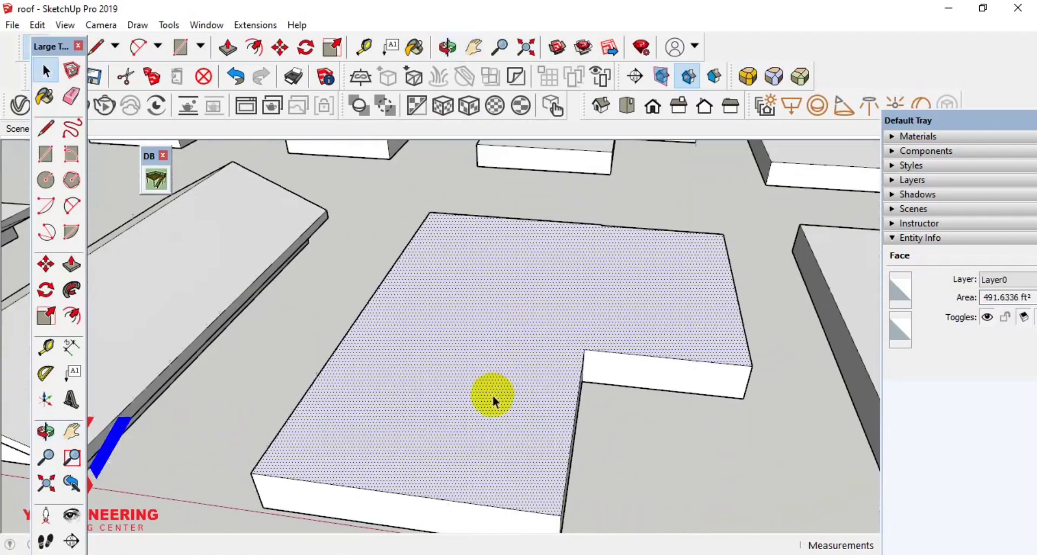
pyautogui.click(259, 23)
pyautogui.moveTo(268, 199)
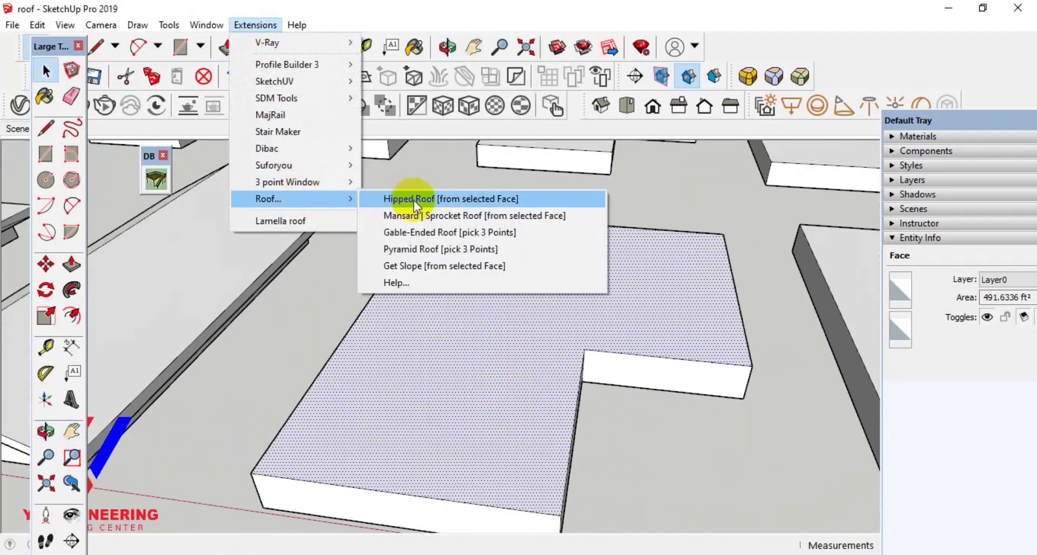
pyautogui.click(426, 207)
pyautogui.click(418, 340)
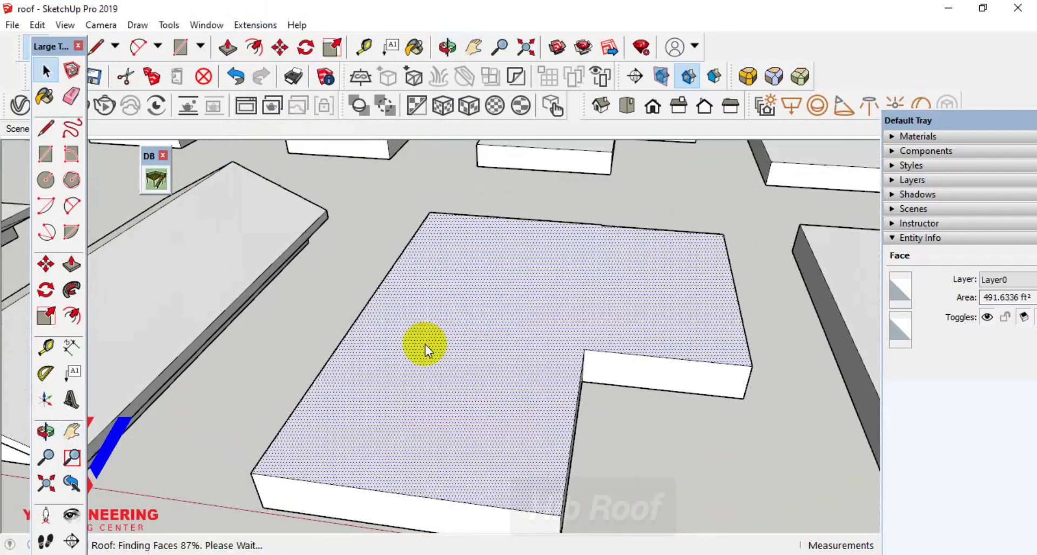
# Orbit around the L-shaped hip roof to check the hips at its inner corner.
pyautogui.moveTo(426, 345)
pyautogui.mouseDown(button='middle')
pyautogui.moveTo(508, 355)
pyautogui.moveTo(420, 418)
pyautogui.mouseUp(button='middle')
pyautogui.scroll(-5, 186, 255)
pyautogui.moveTo(186, 255); pyautogui.dragTo(148, 431, button='middle')
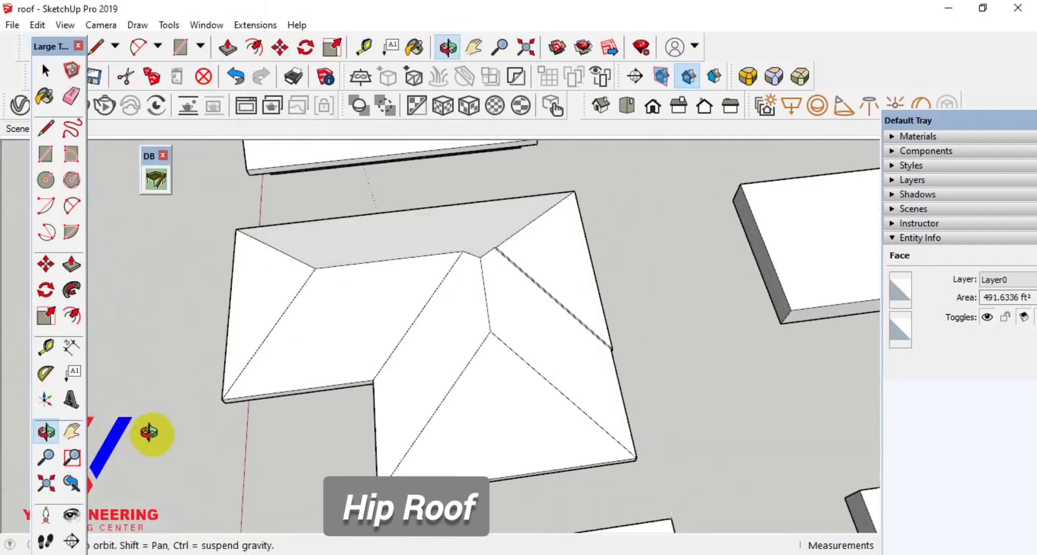
pyautogui.scroll(5, 526, 377)
pyautogui.moveTo(526, 377)
pyautogui.mouseDown(button='middle')
pyautogui.moveTo(796, 296)
pyautogui.moveTo(504, 251)
pyautogui.moveTo(498, 310)
pyautogui.mouseUp(button='middle')
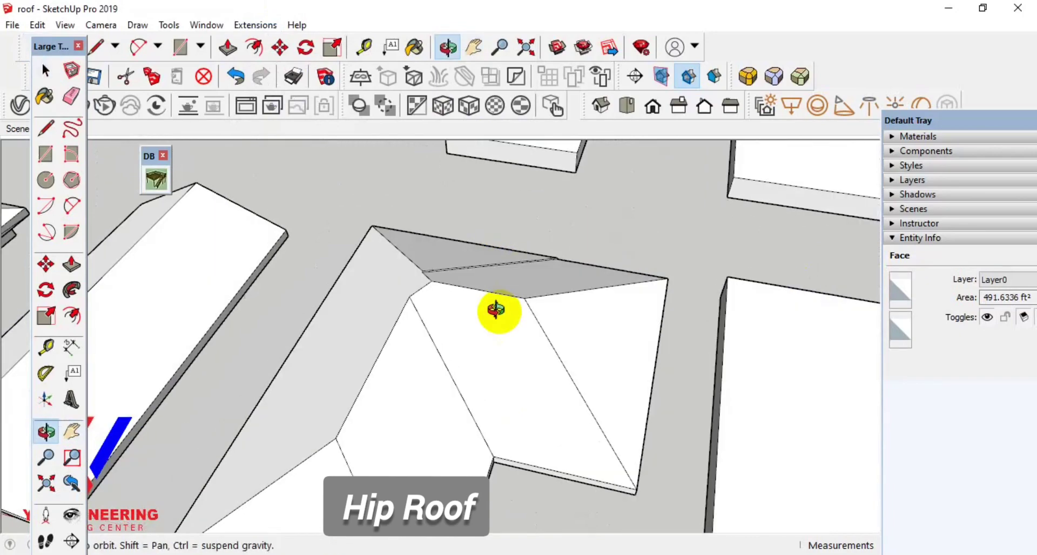
pyautogui.moveTo(474, 354)
pyautogui.keyDown('shift'); pyautogui.mouseDown(button='middle')
pyautogui.moveTo(528, 197)
pyautogui.moveTo(695, 343)
pyautogui.moveTo(190, 208)
pyautogui.moveTo(401, 318)
pyautogui.mouseUp(button='middle'); pyautogui.keyUp('shift')
# Build a 1:2 pyramid roof on the neighbouring block from two corners and an opposite-side point.
pyautogui.click(516, 344)
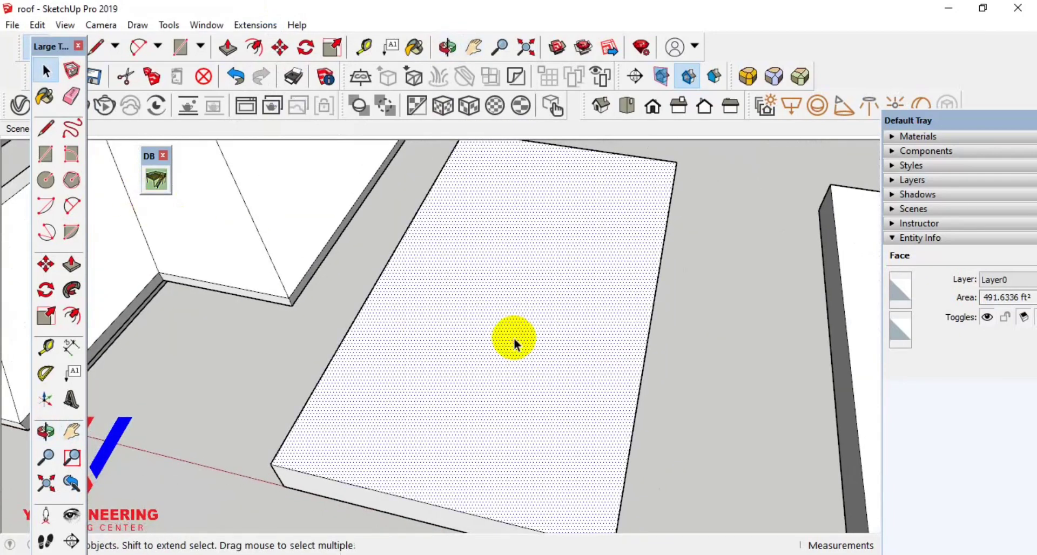
pyautogui.click(259, 27)
pyautogui.moveTo(268, 198)
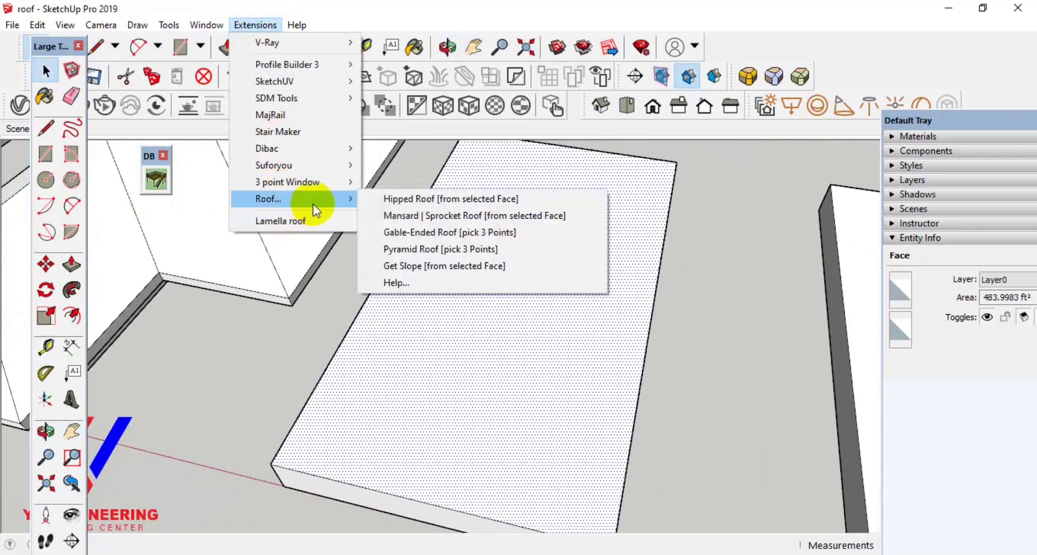
pyautogui.click(468, 249)
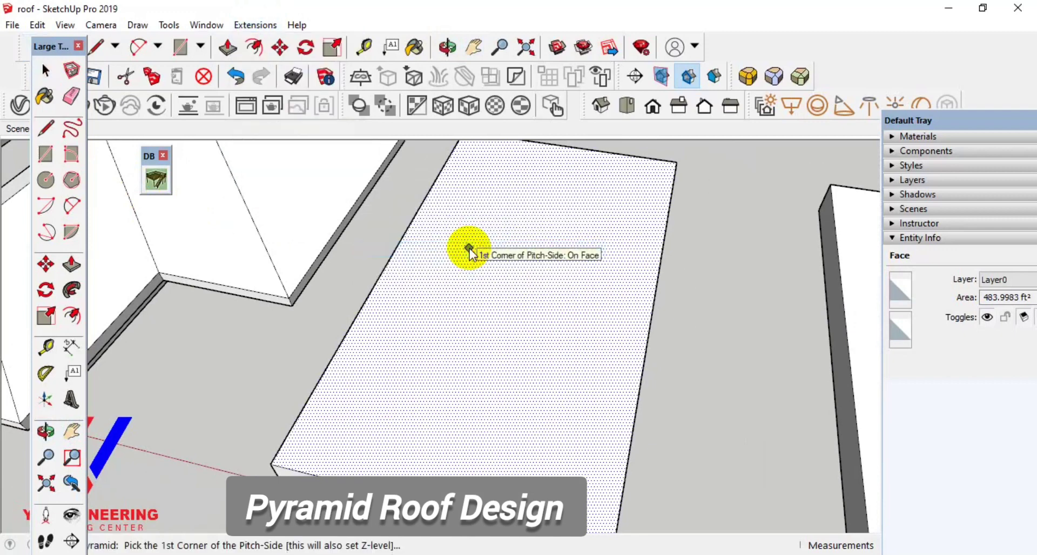
pyautogui.click(275, 468)
pyautogui.scroll(-2, 324, 427)
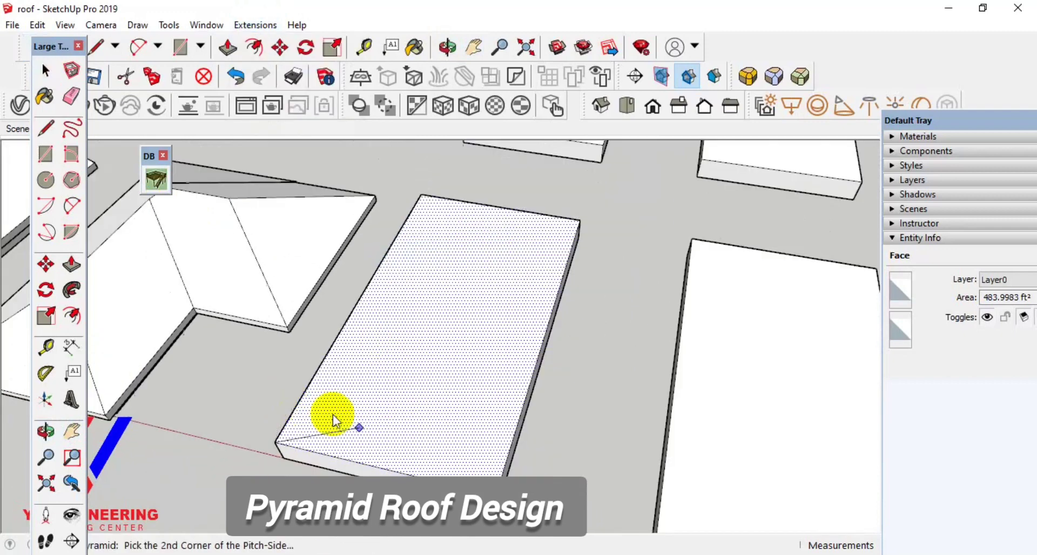
pyautogui.click(529, 394)
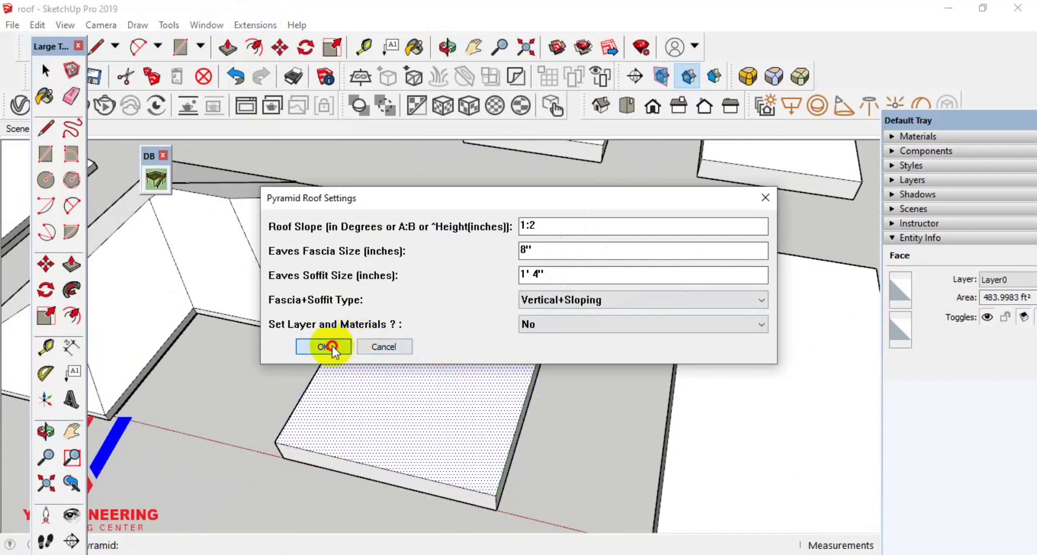
pyautogui.click(329, 347)
pyautogui.moveTo(445, 389)
pyautogui.mouseDown(button='middle')
pyautogui.moveTo(470, 176)
pyautogui.moveTo(488, 243)
pyautogui.moveTo(500, 199)
pyautogui.moveTo(493, 446)
pyautogui.moveTo(507, 363)
pyautogui.moveTo(479, 372)
pyautogui.mouseUp(button='middle')
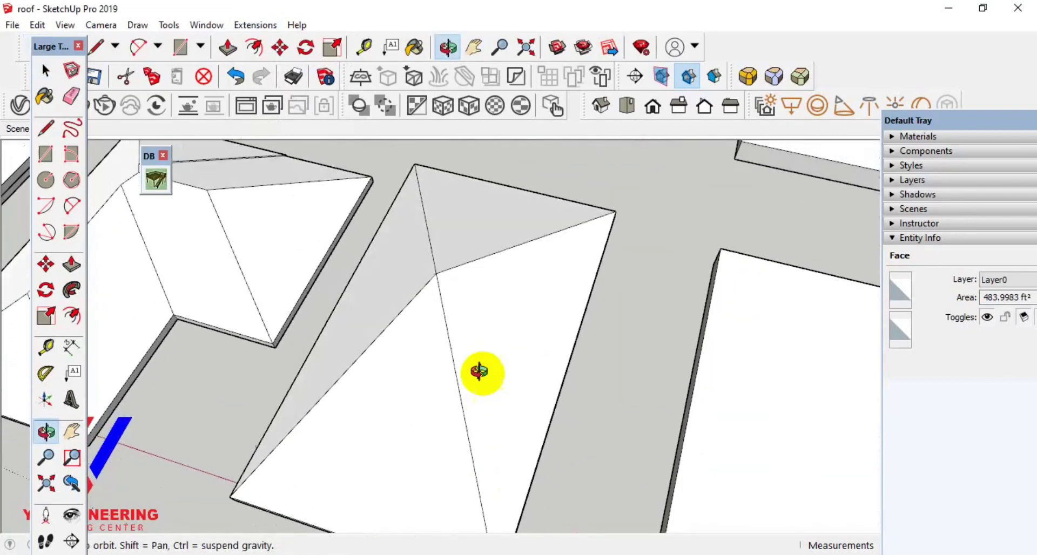
pyautogui.press('space')
pyautogui.scroll(-3, 479, 371)
pyautogui.scroll(3, 644, 337)
# Cover the narrow block with a mansard roof from its selected top face.
pyautogui.click(644, 338)
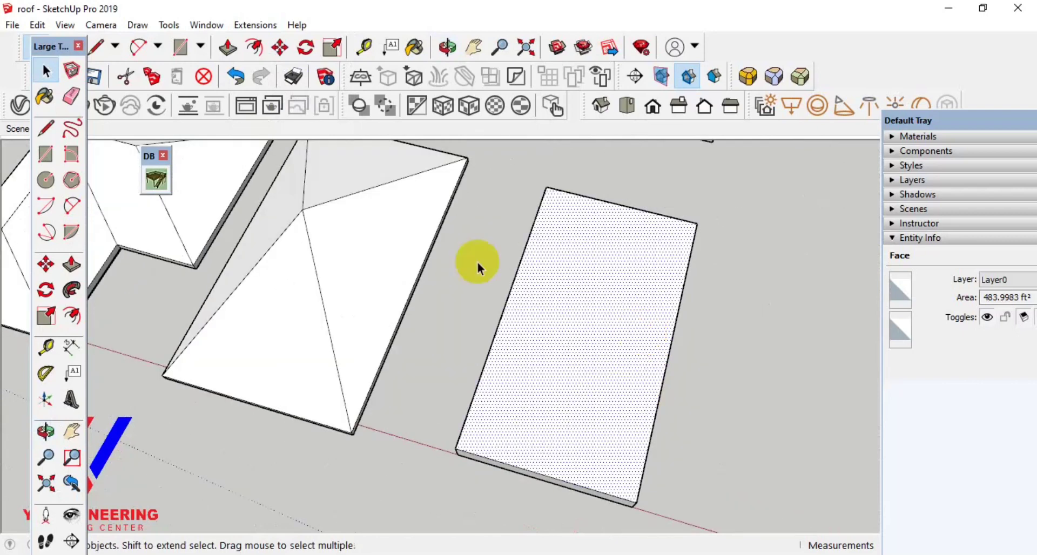
pyautogui.click(259, 25)
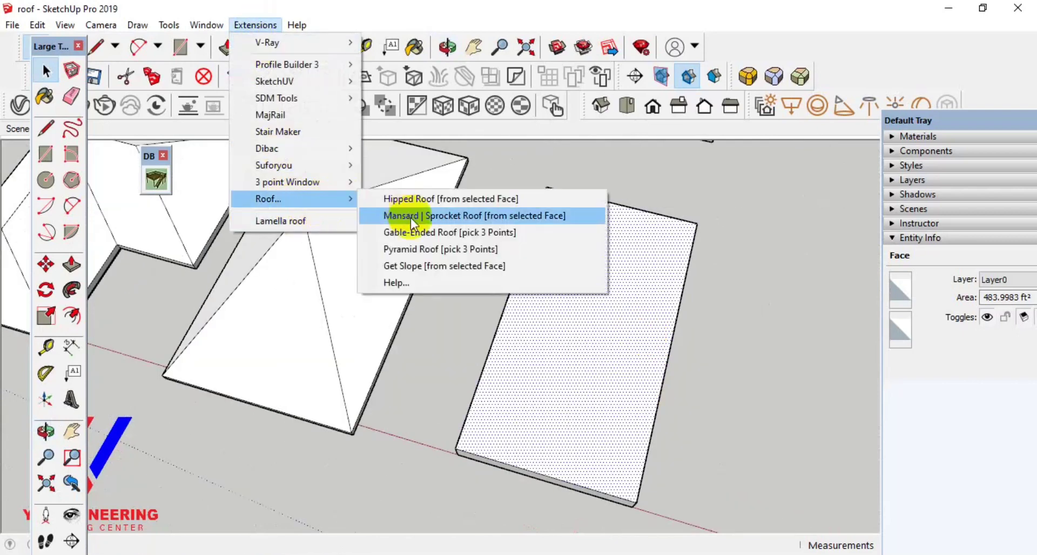
pyautogui.click(413, 216)
pyautogui.click(414, 371)
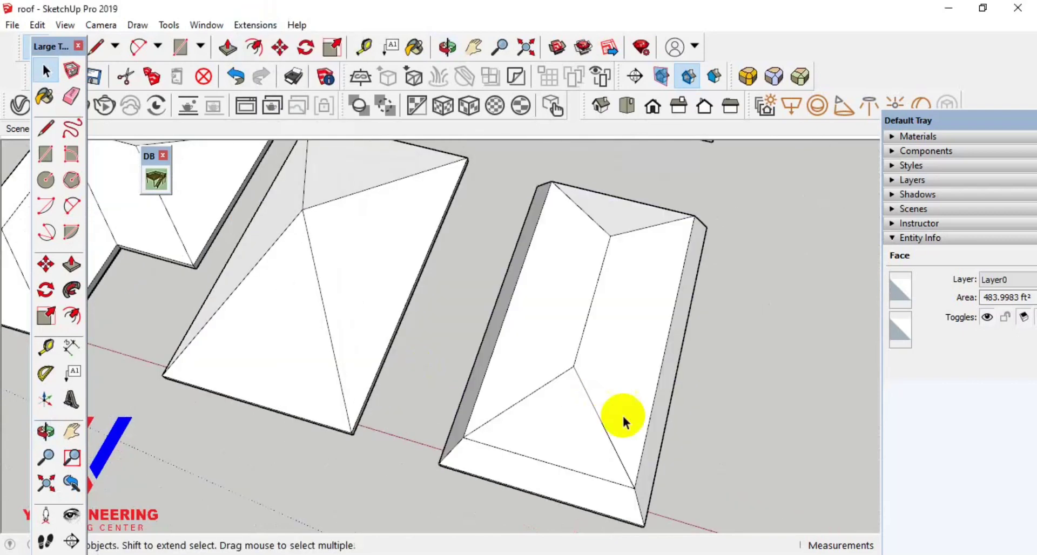
# Orbit and zoom around the mansard and hip roofs to inspect them.
pyautogui.moveTo(621, 415); pyautogui.dragTo(378, 215, button='middle')
pyautogui.scroll(3, 581, 345)
pyautogui.moveTo(582, 344)
pyautogui.mouseDown(button='middle')
pyautogui.moveTo(528, 410)
pyautogui.moveTo(585, 419)
pyautogui.moveTo(815, 412)
pyautogui.moveTo(773, 465)
pyautogui.moveTo(811, 444)
pyautogui.moveTo(567, 376)
pyautogui.moveTo(736, 377)
pyautogui.moveTo(398, 341)
pyautogui.moveTo(644, 389)
pyautogui.moveTo(135, 250)
pyautogui.mouseUp(button='middle')
pyautogui.scroll(-3, 796, 403)
pyautogui.scroll(3, 209, 283)
pyautogui.scroll(2, 257, 299)
pyautogui.scroll(2, 364, 324)
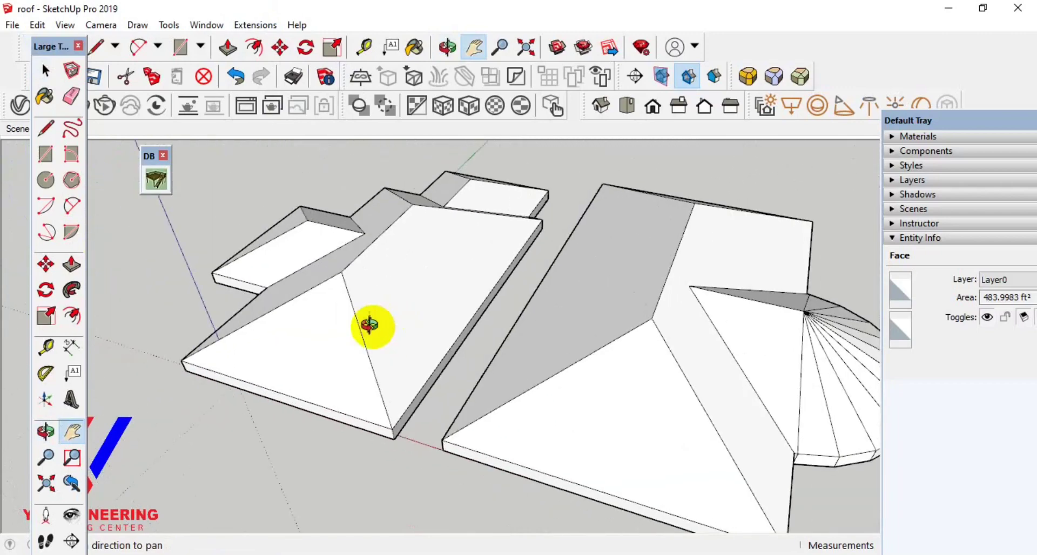
pyautogui.moveTo(364, 324)
pyautogui.mouseDown(button='middle')
pyautogui.moveTo(560, 352)
pyautogui.moveTo(215, 380)
pyautogui.moveTo(669, 315)
pyautogui.moveTo(321, 398)
pyautogui.moveTo(614, 421)
pyautogui.moveTo(324, 417)
pyautogui.moveTo(603, 237)
pyautogui.mouseUp(button='middle')
pyautogui.scroll(-2, 560, 351)
pyautogui.scroll(3, 670, 315)
# Draw a small rectangle on the ground in front of the unroofed building footprints.
pyautogui.moveTo(603, 238); pyautogui.dragTo(694, 305)
pyautogui.moveTo(208, 366); pyautogui.dragTo(868, 539)
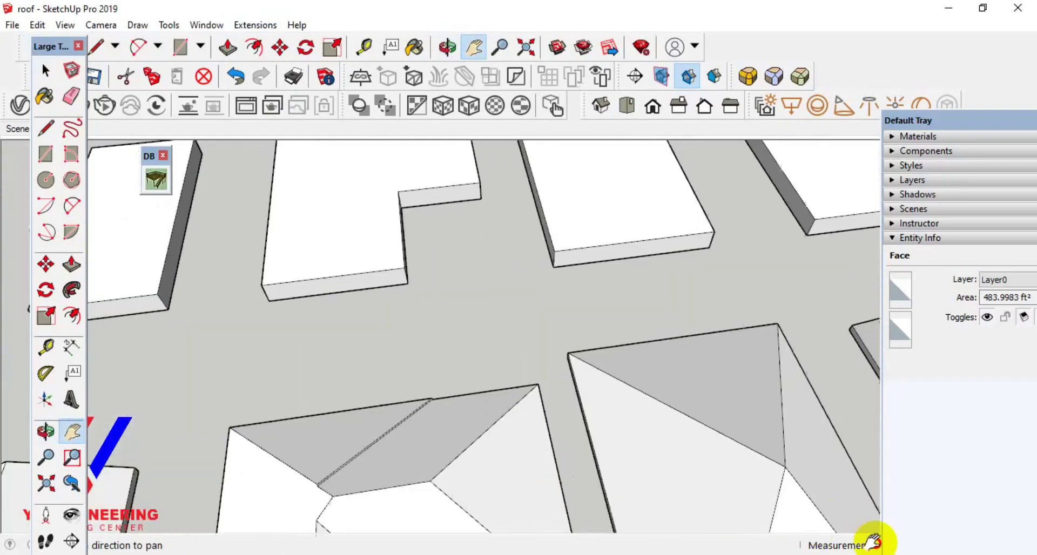
pyautogui.moveTo(541, 205)
pyautogui.mouseDown()
pyautogui.moveTo(616, 278)
pyautogui.moveTo(857, 308)
pyautogui.mouseUp()
pyautogui.moveTo(513, 303)
pyautogui.mouseDown()
pyautogui.moveTo(594, 335)
pyautogui.moveTo(668, 322)
pyautogui.mouseUp()
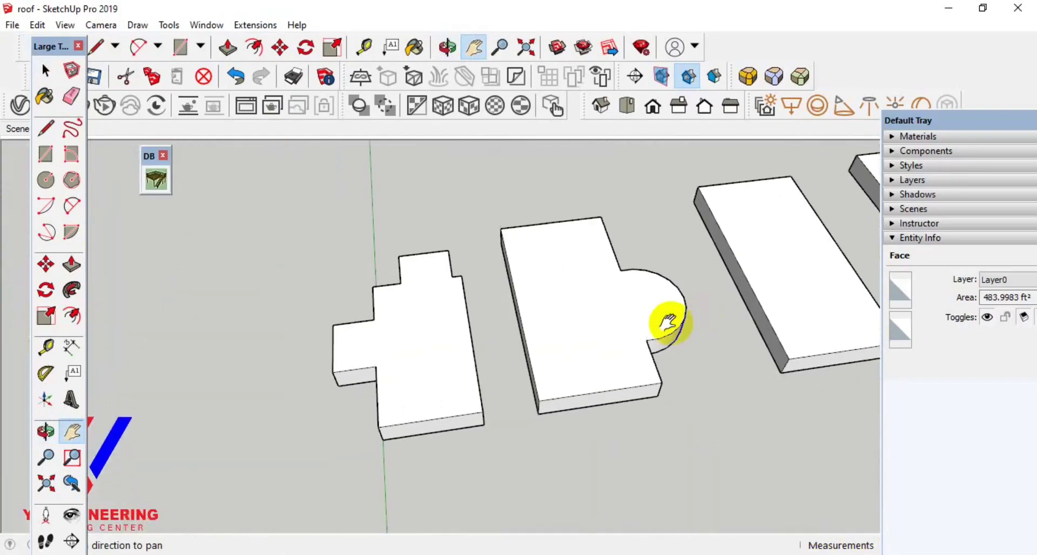
pyautogui.press('r')
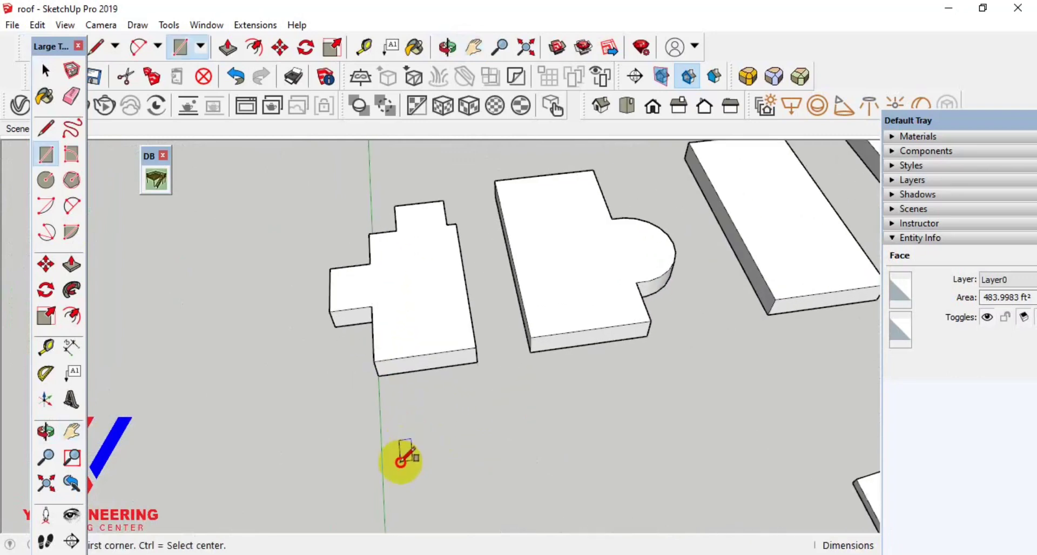
pyautogui.click(400, 460)
pyautogui.click(455, 409)
# Copy the rectangle into a 4x array of five evenly spaced squares, then expand the Materials panel.
pyautogui.press('space')
pyautogui.doubleClick(427, 440)
pyautogui.press('m')
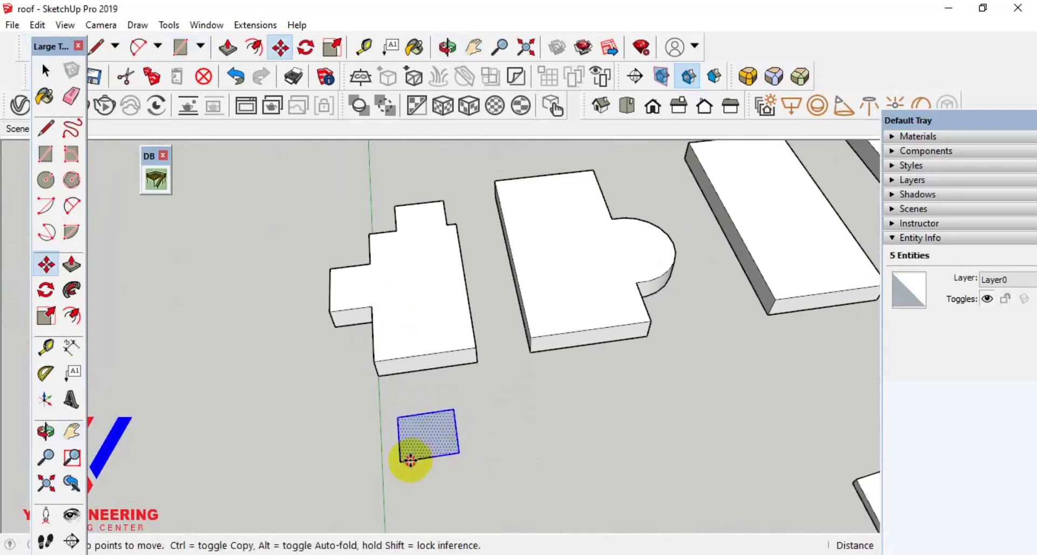
pyautogui.press('ctrl')
pyautogui.click(414, 455)
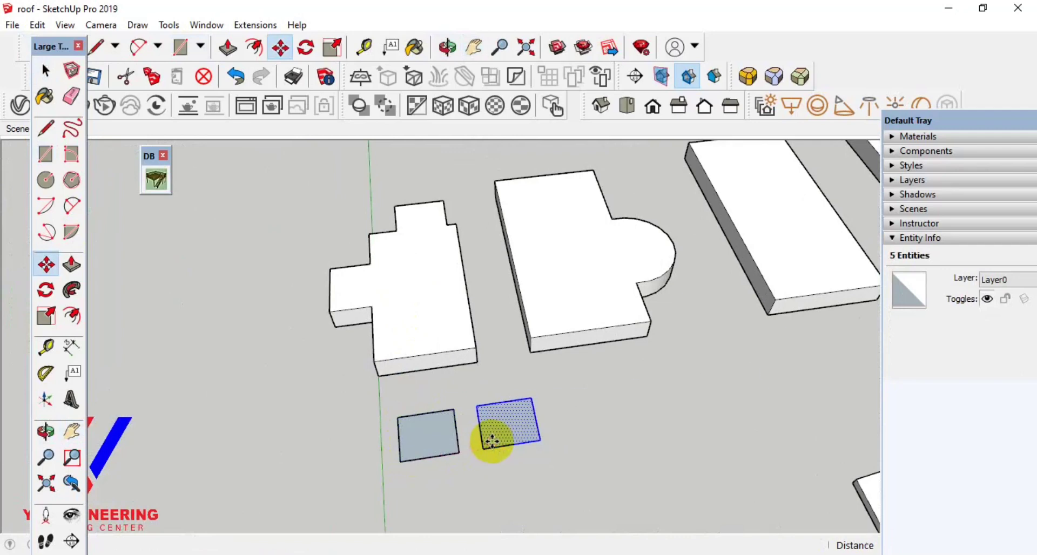
pyautogui.click(492, 442)
pyautogui.write('4x')
pyautogui.press('Return')
pyautogui.click(954, 136)
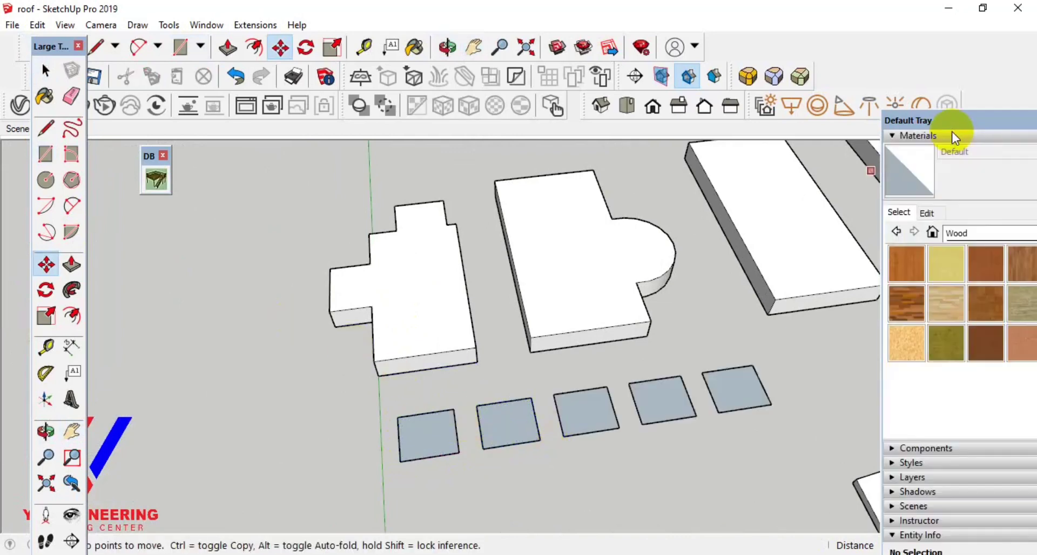
# Load the Resene FilmPro swatches in the Materials tray and paint the first square Deep Red.
pyautogui.moveTo(965, 120); pyautogui.dragTo(920, 145)
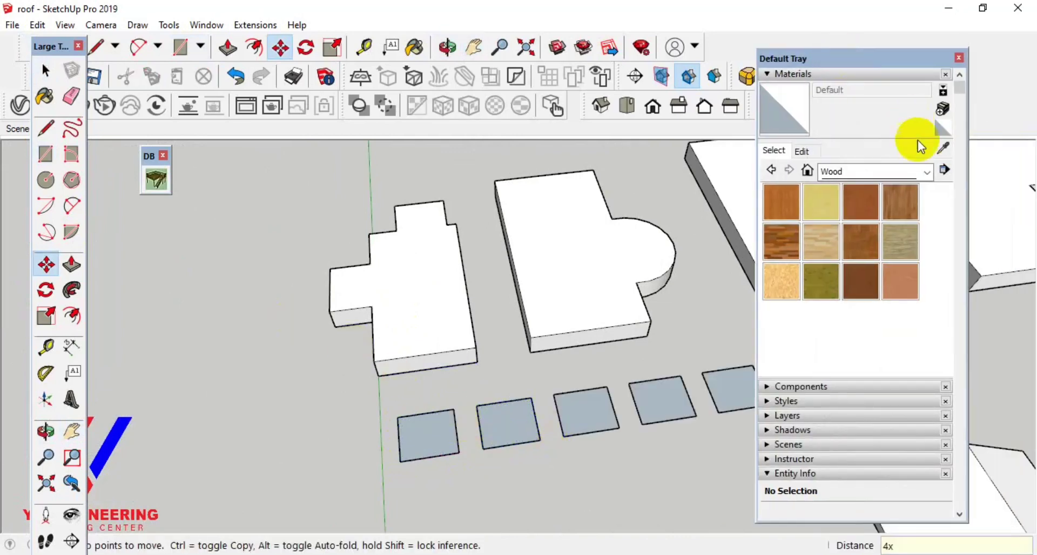
pyautogui.click(927, 174)
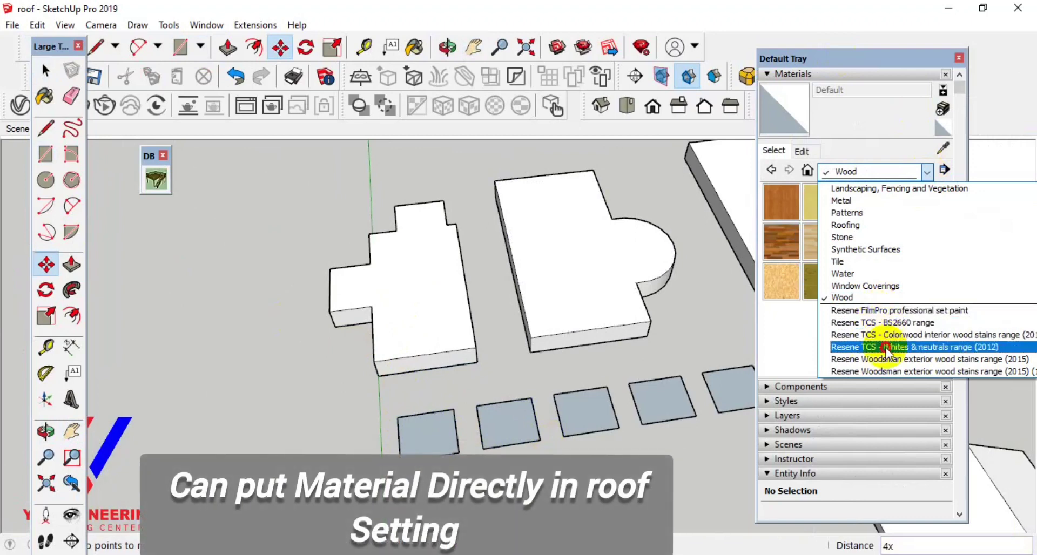
pyautogui.click(887, 348)
pyautogui.click(773, 208)
pyautogui.scroll(-2, 366, 375)
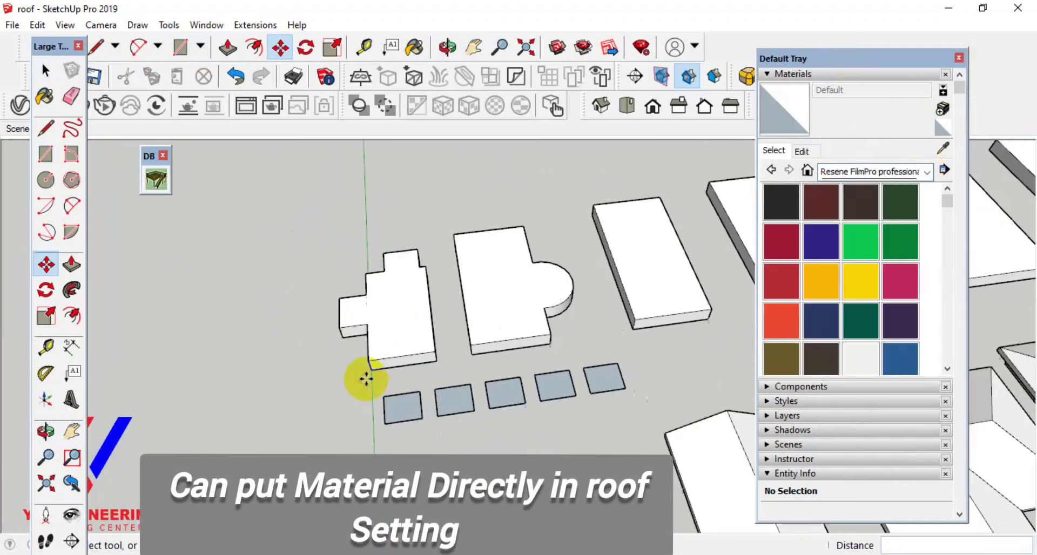
pyautogui.scroll(4, 456, 394)
pyautogui.click(783, 250)
pyautogui.click(342, 422)
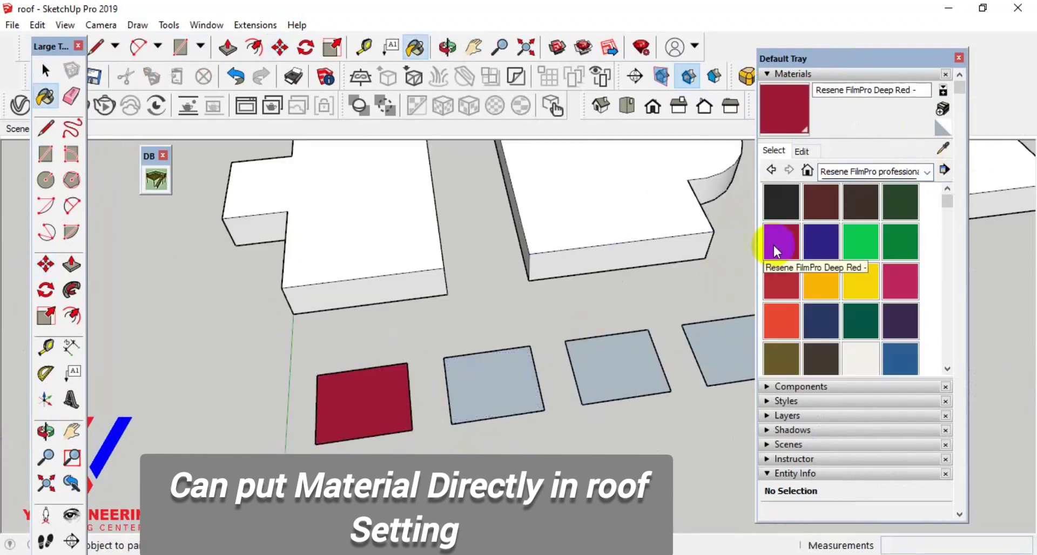
# Paint the next squares Digital Blue and Orange.
pyautogui.click(823, 242)
pyautogui.click(520, 378)
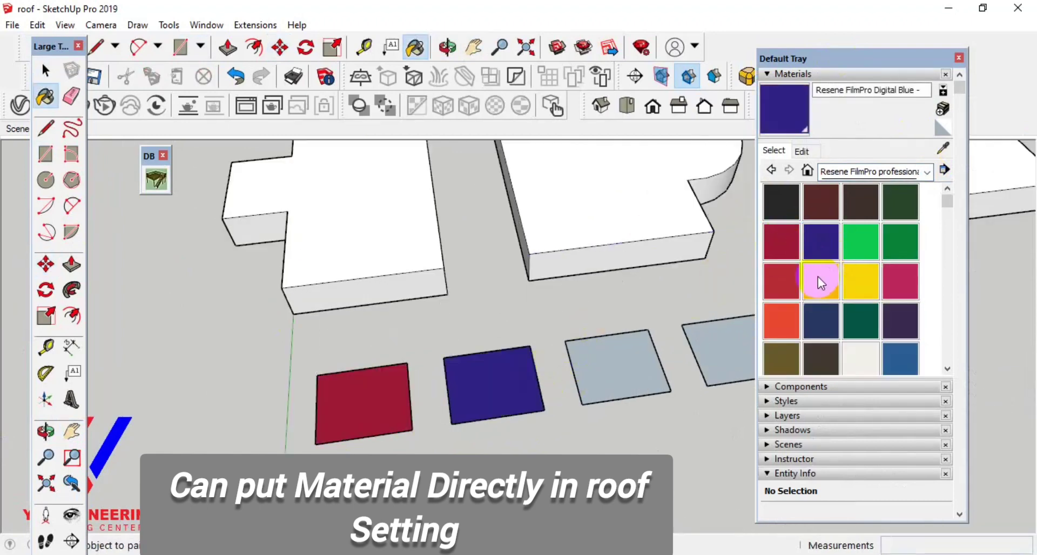
pyautogui.click(606, 366)
pyautogui.moveTo(606, 365); pyautogui.dragTo(694, 373, button='middle')
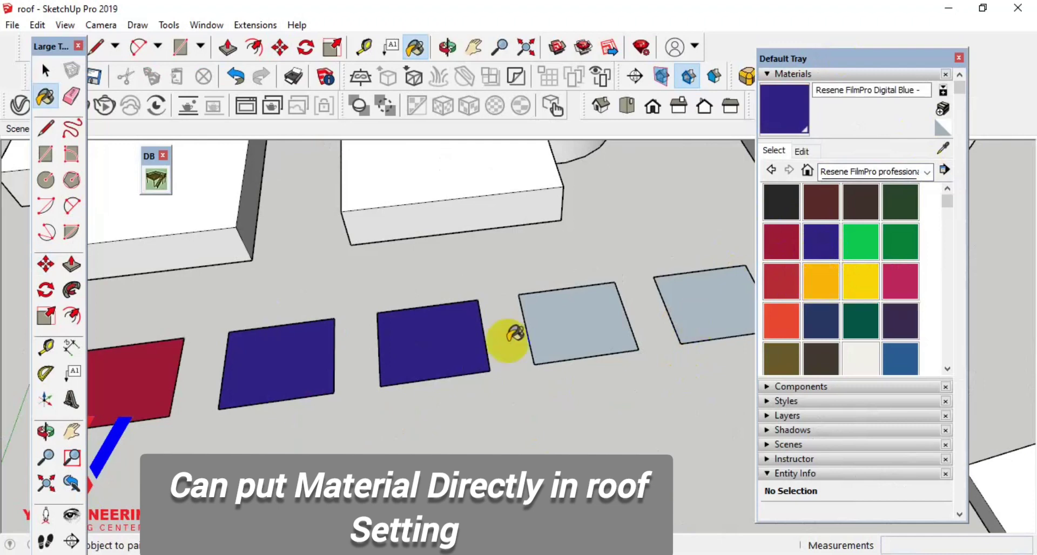
pyautogui.click(786, 323)
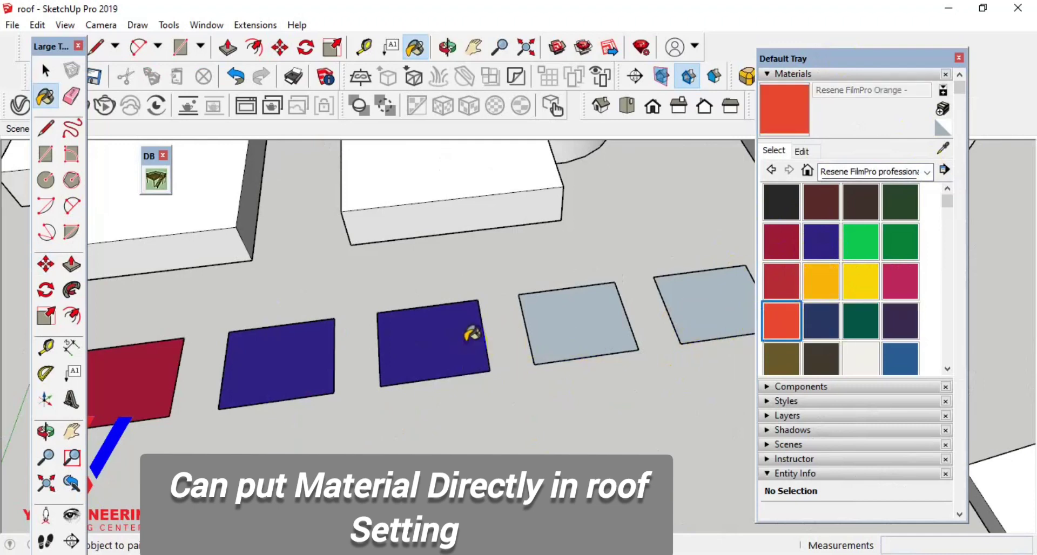
pyautogui.click(469, 337)
# Paint the fourth square Pthalo Green and the last square Ultramarine Blue.
pyautogui.click(847, 324)
pyautogui.click(621, 329)
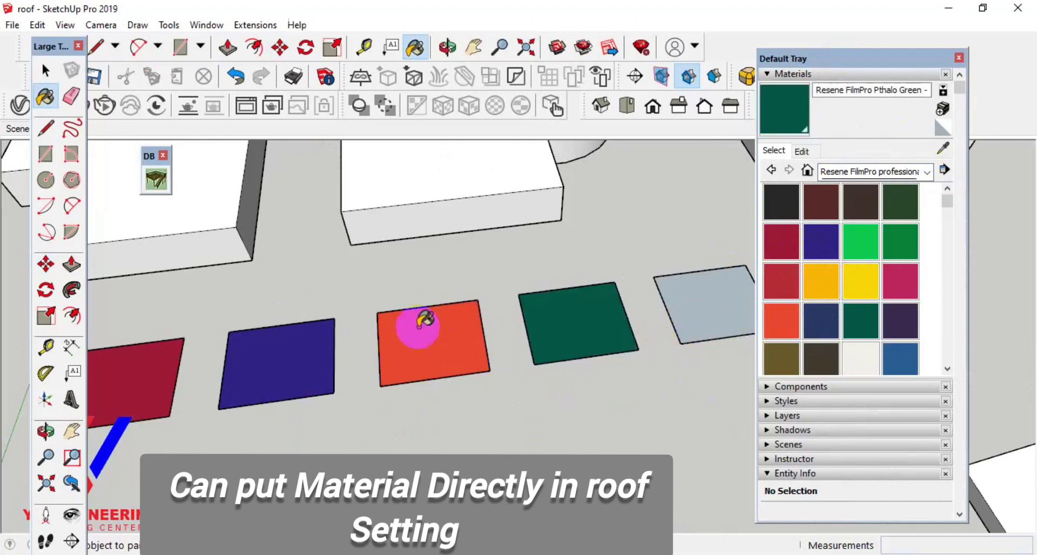
pyautogui.moveTo(417, 319); pyautogui.dragTo(675, 309, button='middle')
pyautogui.click(879, 243)
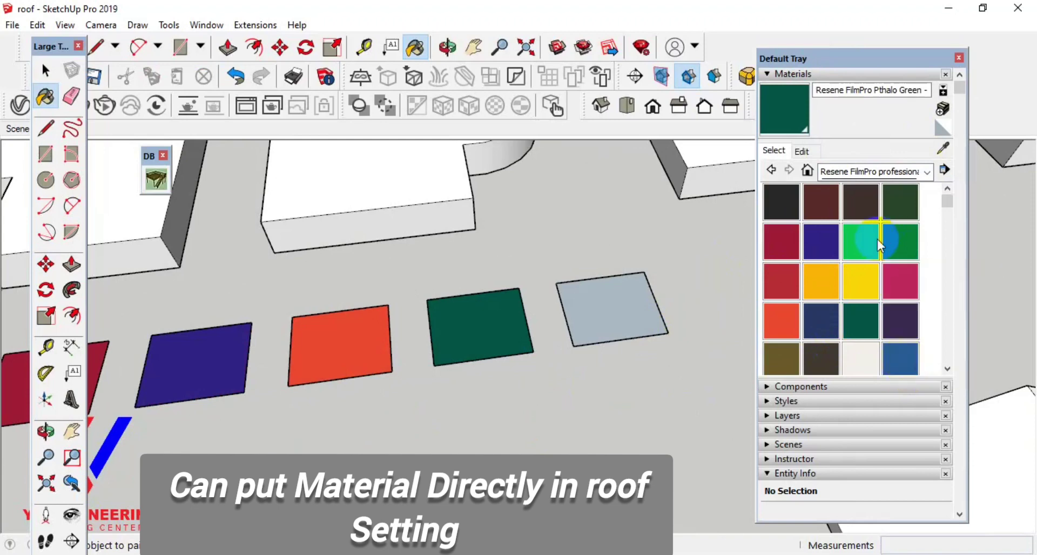
pyautogui.scroll(-2, 788, 330)
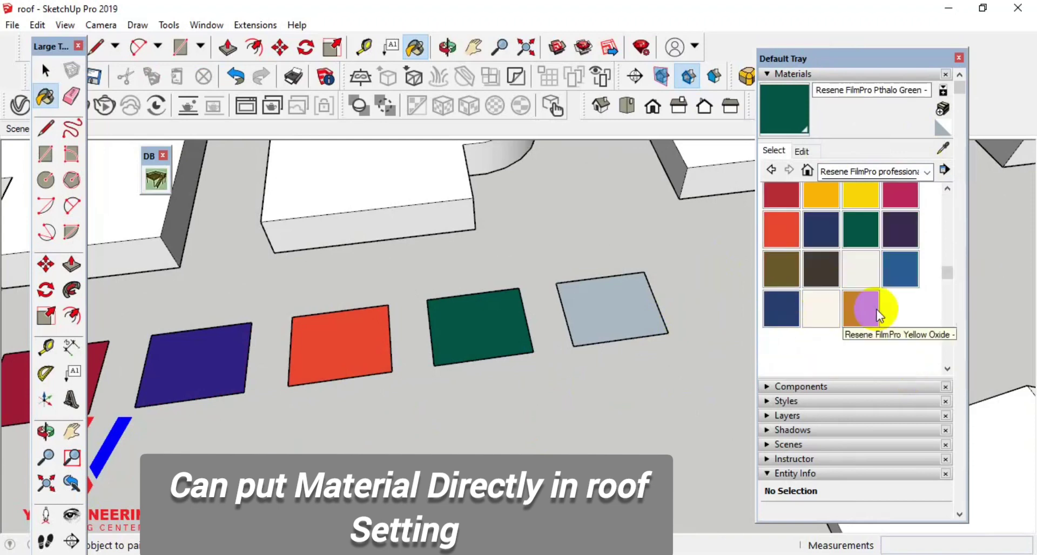
pyautogui.click(786, 318)
pyautogui.click(643, 341)
# Repaint the first square Golden Yellow and return to the Select tool.
pyautogui.scroll(-3, 671, 351)
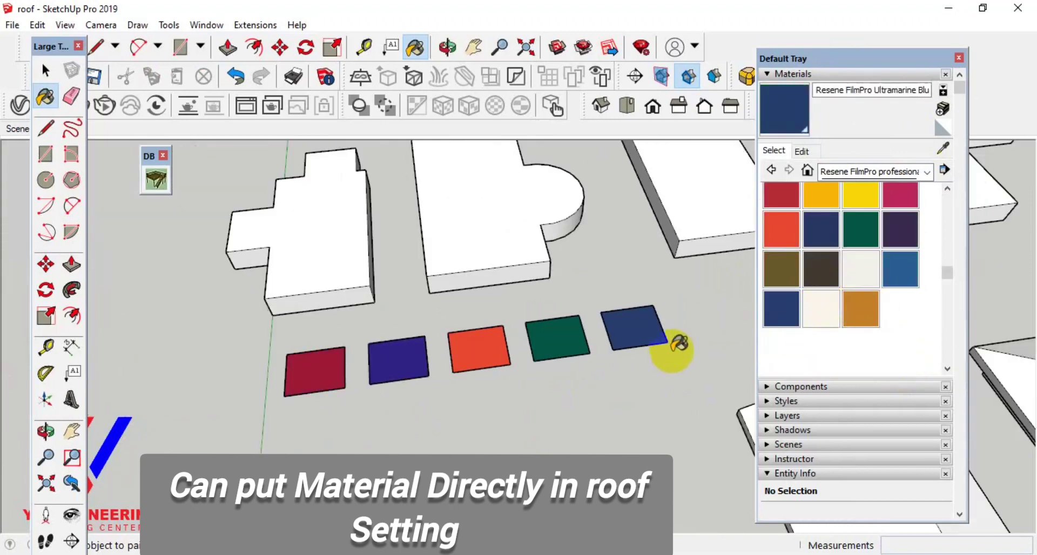
pyautogui.moveTo(672, 352)
pyautogui.mouseDown(button='middle')
pyautogui.moveTo(339, 338)
pyautogui.moveTo(357, 281)
pyautogui.mouseUp(button='middle')
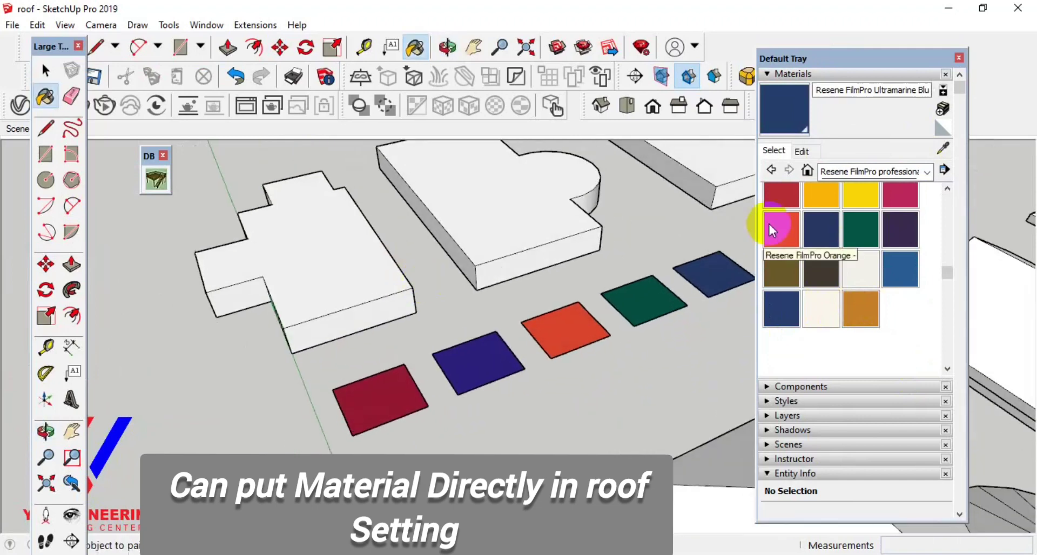
pyautogui.click(810, 193)
pyautogui.click(382, 393)
pyautogui.scroll(2, 359, 285)
pyautogui.press('space')
# Build a 1:2 hipped roof on the cross-shaped top face, with 'Set Layer and Materials' set to Yes.
pyautogui.click(358, 285)
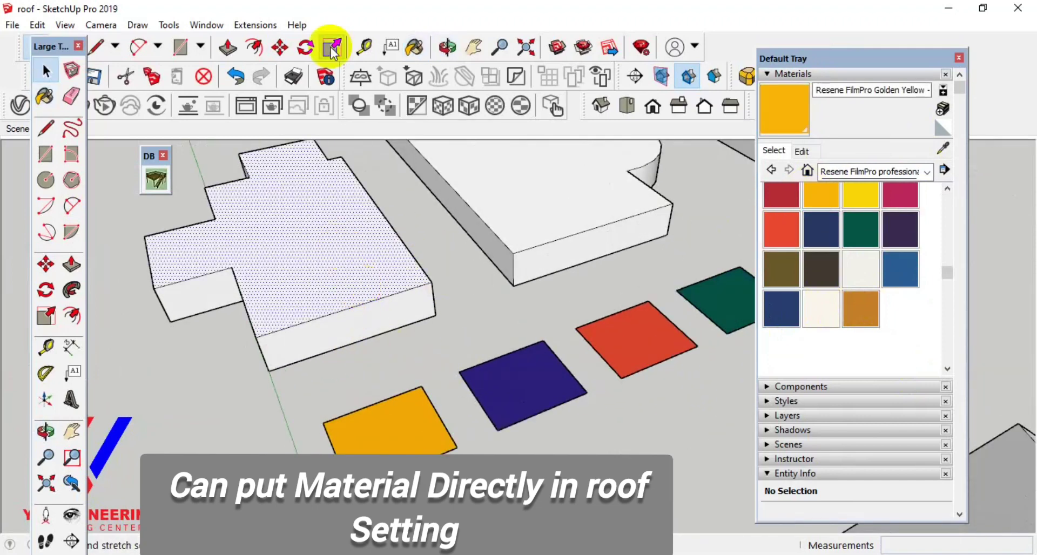
pyautogui.click(250, 26)
pyautogui.moveTo(269, 199)
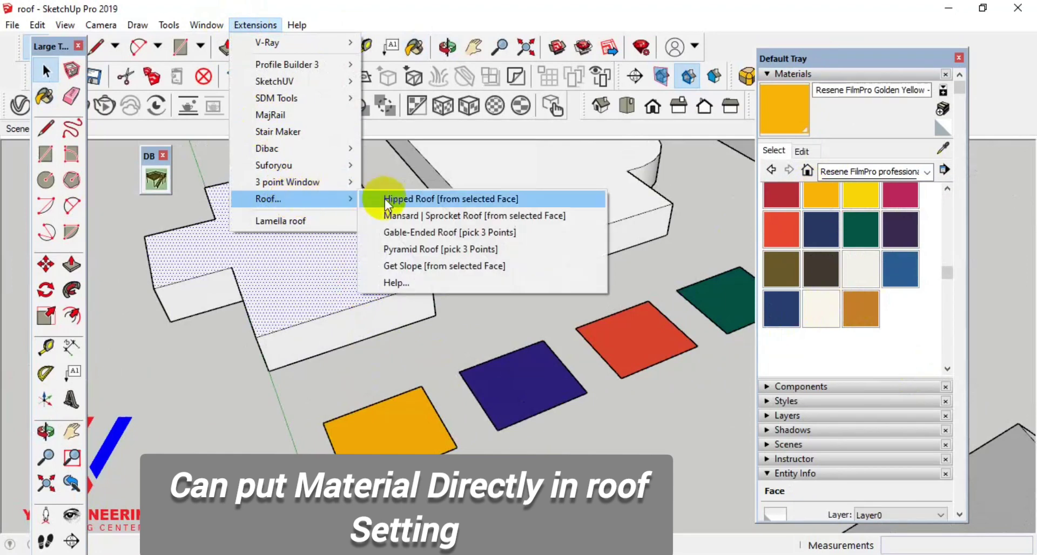
pyautogui.click(397, 200)
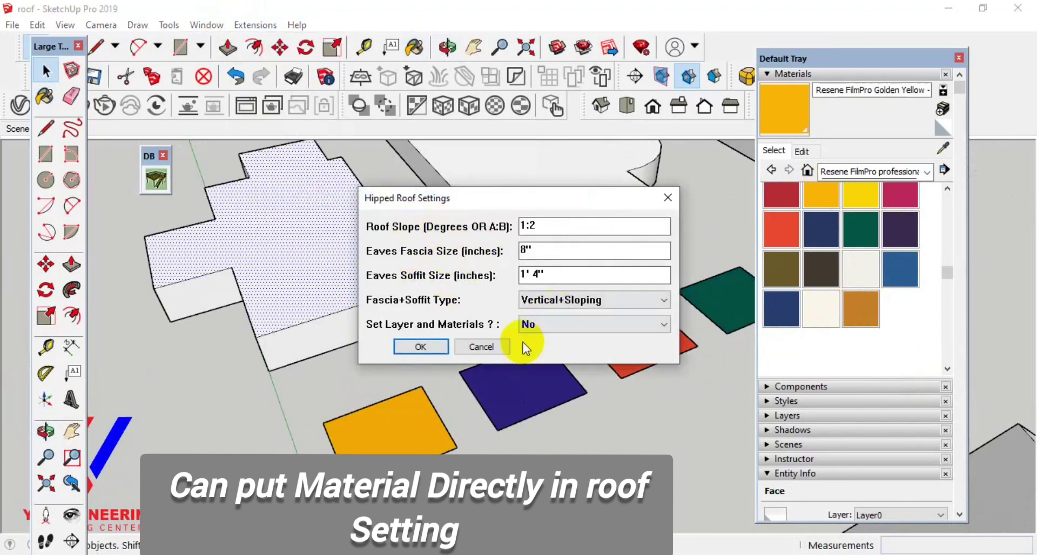
pyautogui.moveTo(500, 199); pyautogui.dragTo(490, 149)
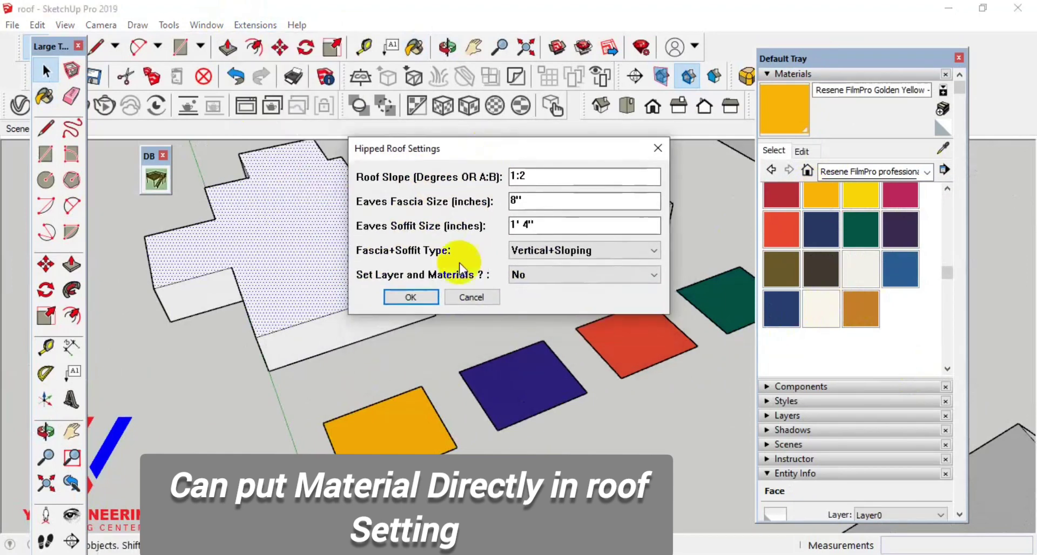
pyautogui.click(538, 273)
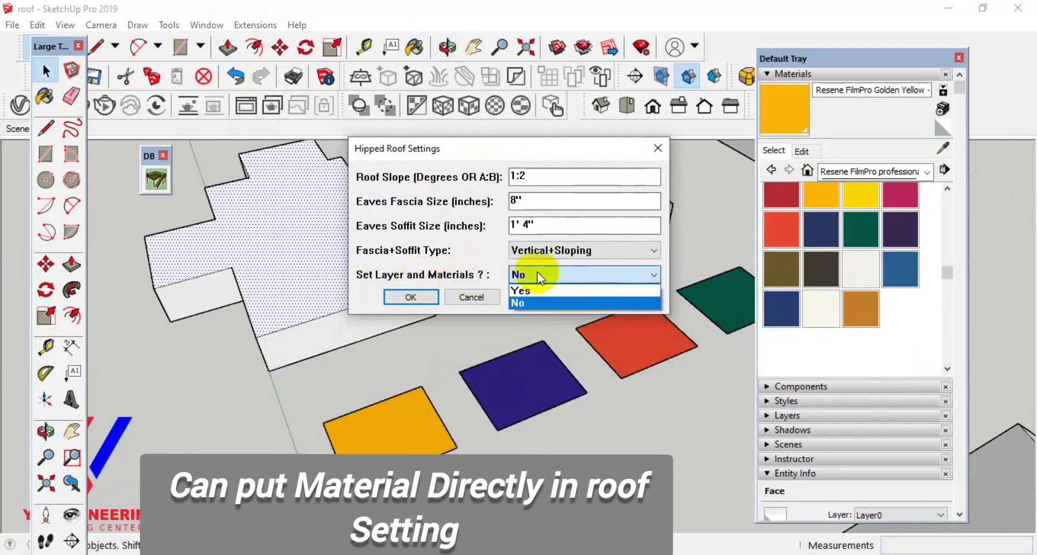
pyautogui.click(533, 303)
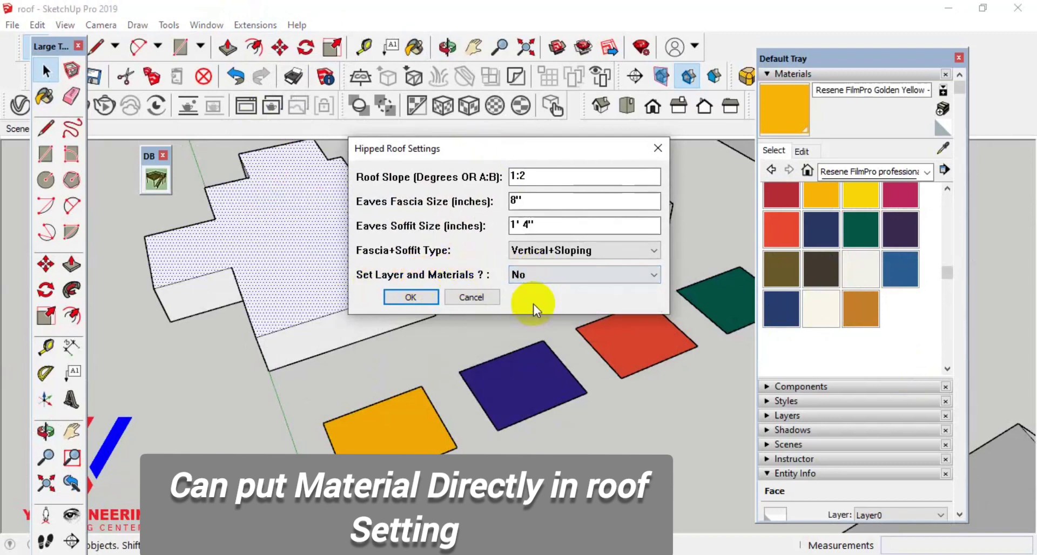
pyautogui.click(535, 275)
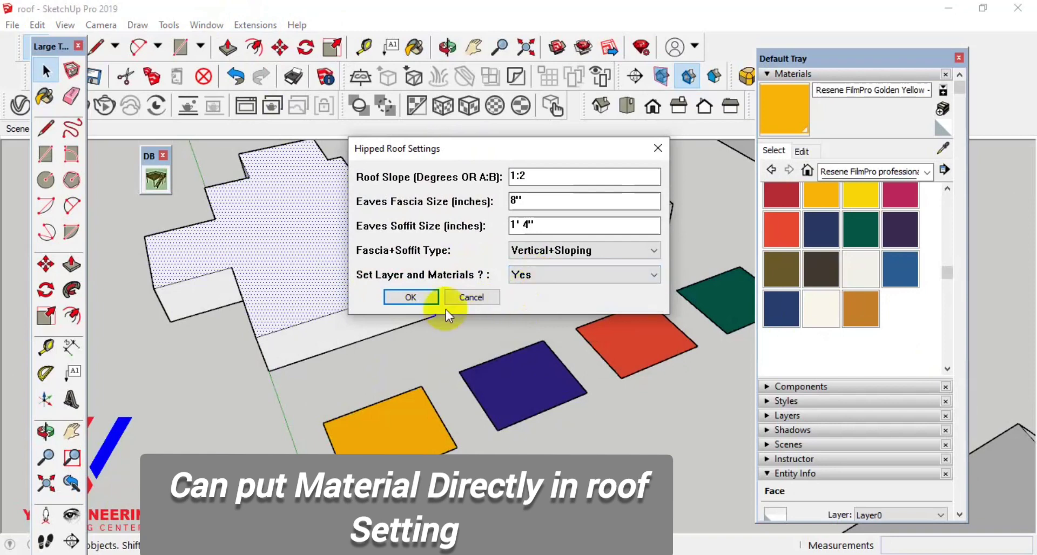
pyautogui.click(422, 300)
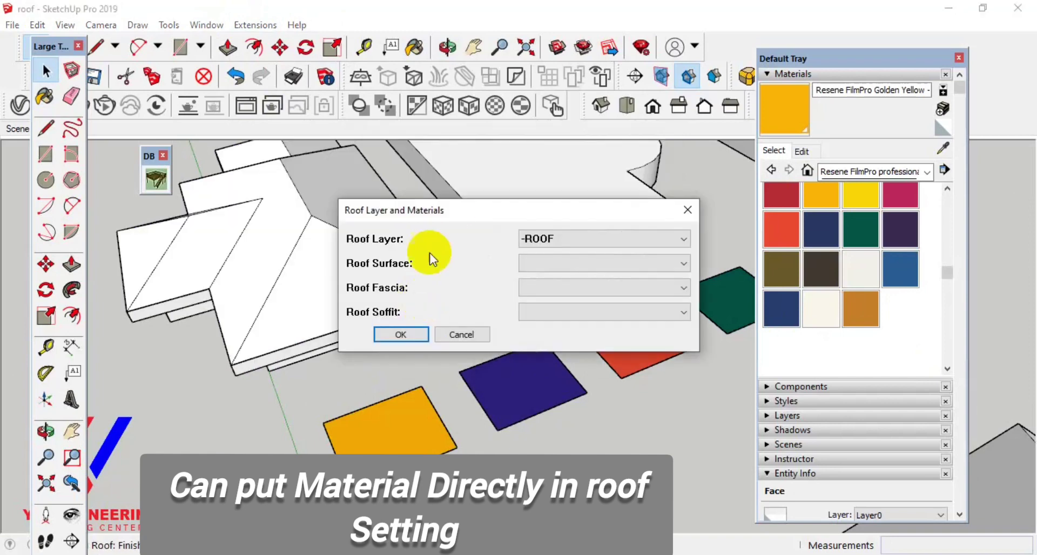
# Keep the -ROOF layer and assign a Deep Red surface, Digital Blue fascia and Golden Yellow soffit.
pyautogui.moveTo(478, 208); pyautogui.dragTo(392, 174)
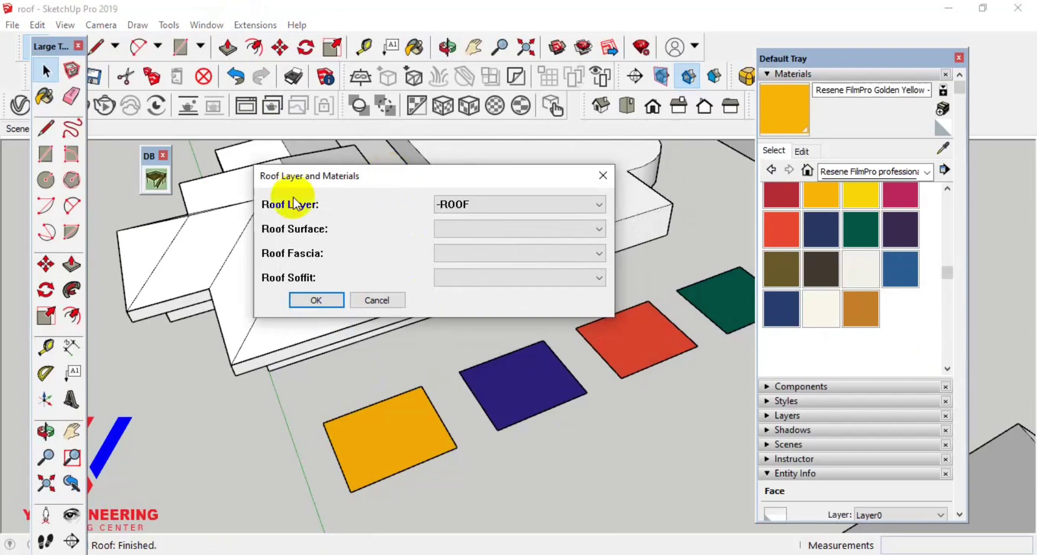
pyautogui.click(514, 208)
pyautogui.click(513, 207)
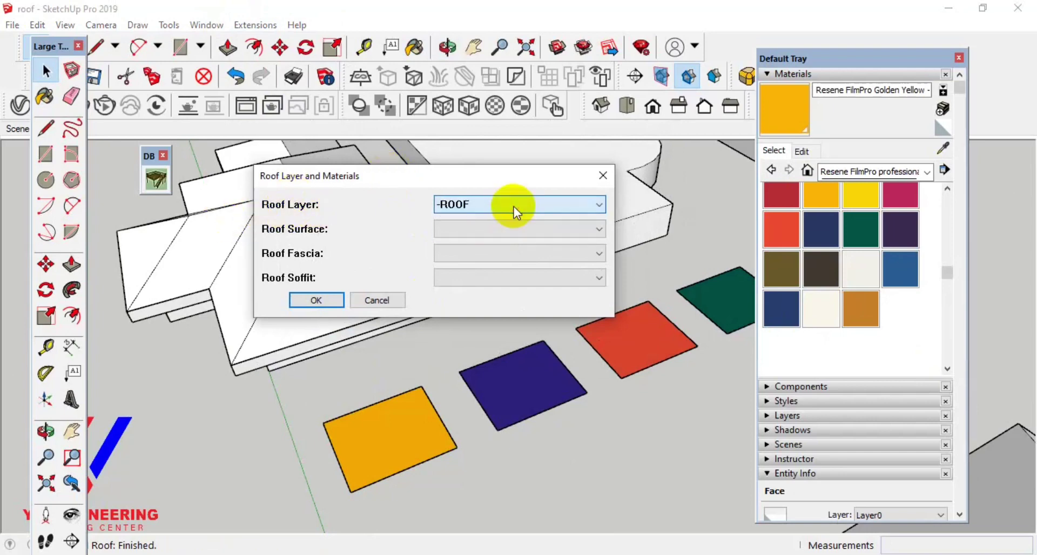
pyautogui.click(500, 225)
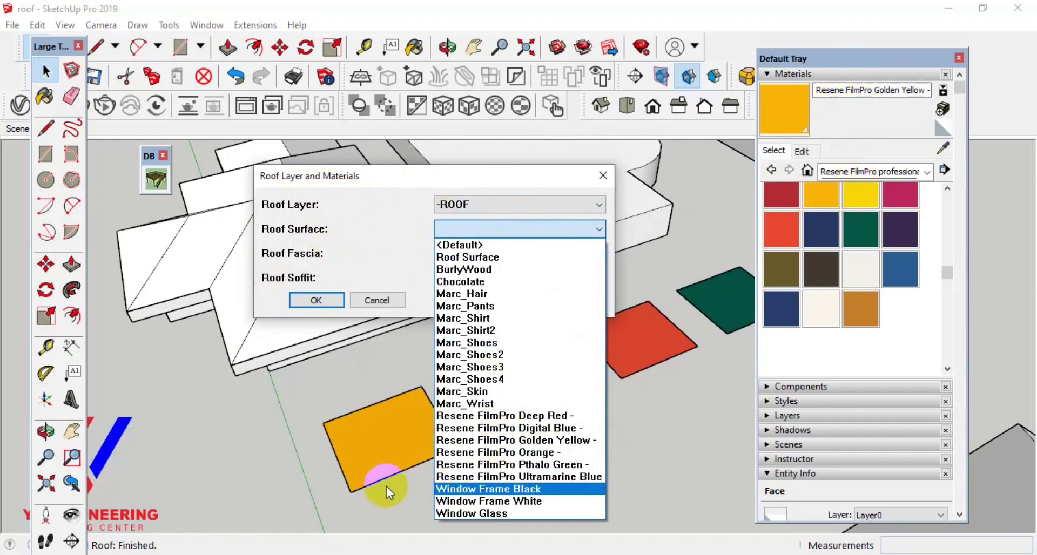
pyautogui.click(468, 420)
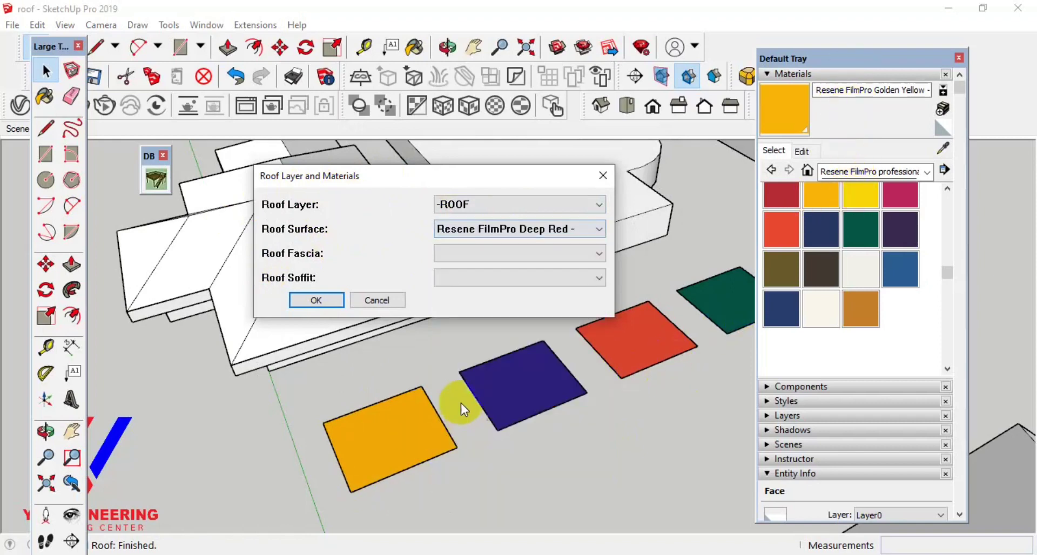
pyautogui.click(474, 258)
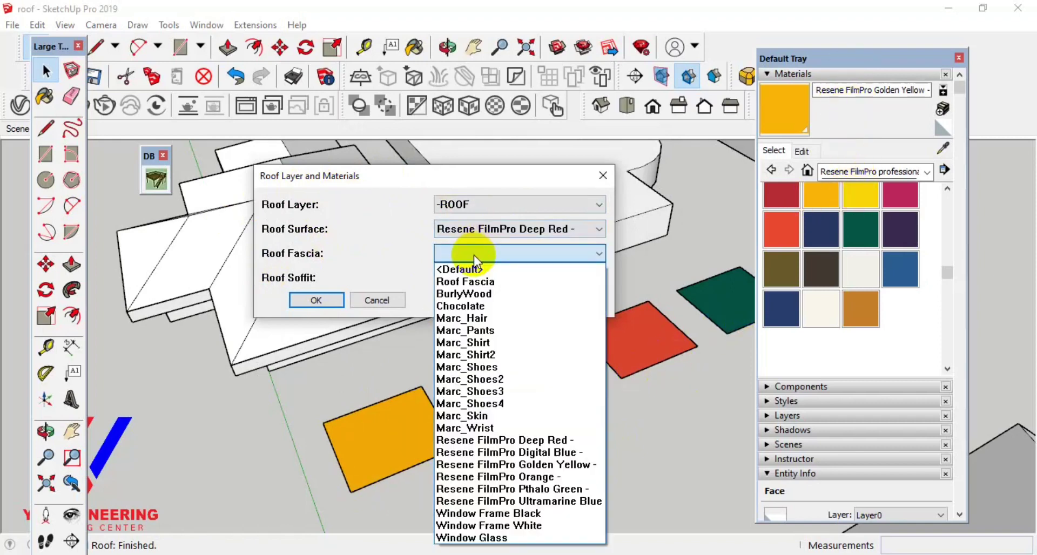
pyautogui.click(489, 451)
pyautogui.click(480, 294)
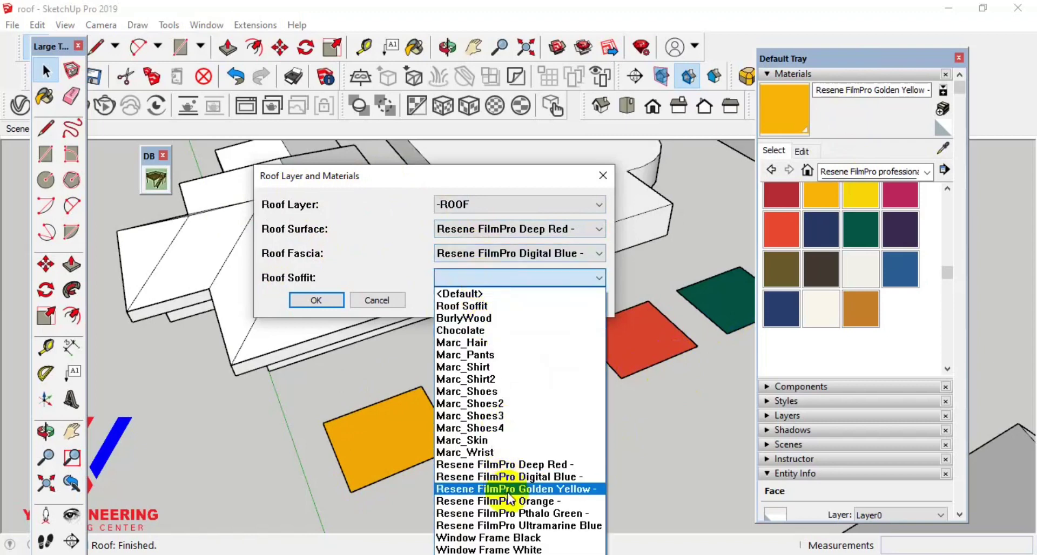
pyautogui.click(492, 488)
pyautogui.click(332, 304)
# Orbit around the new deep red roof to inspect it.
pyautogui.scroll(-3, 331, 303)
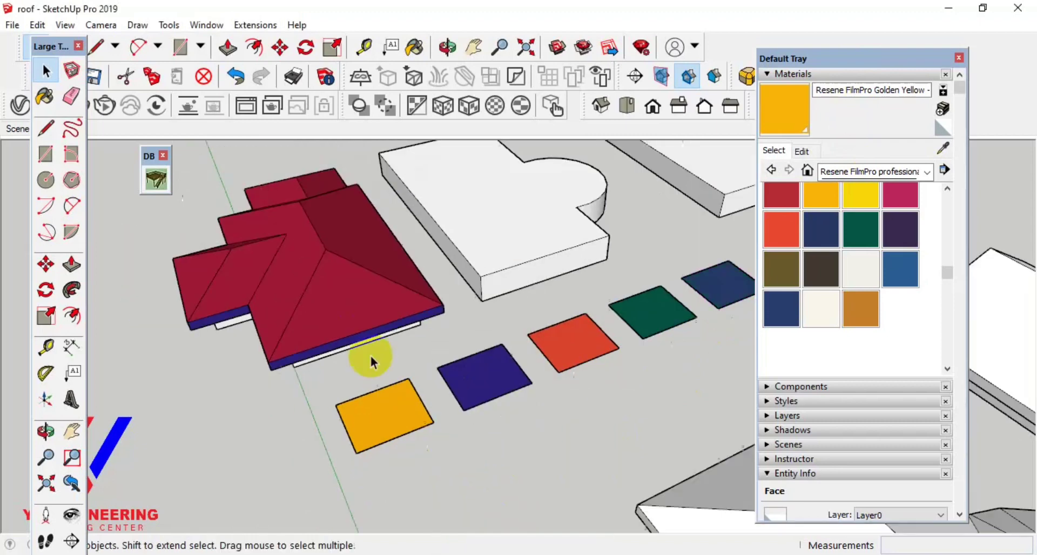
pyautogui.scroll(5, 313, 284)
pyautogui.moveTo(313, 284)
pyautogui.mouseDown(button='middle')
pyautogui.moveTo(347, 215)
pyautogui.moveTo(419, 139)
pyautogui.moveTo(470, 106)
pyautogui.moveTo(556, 130)
pyautogui.moveTo(549, 189)
pyautogui.moveTo(449, 386)
pyautogui.moveTo(236, 416)
pyautogui.mouseUp(button='middle')
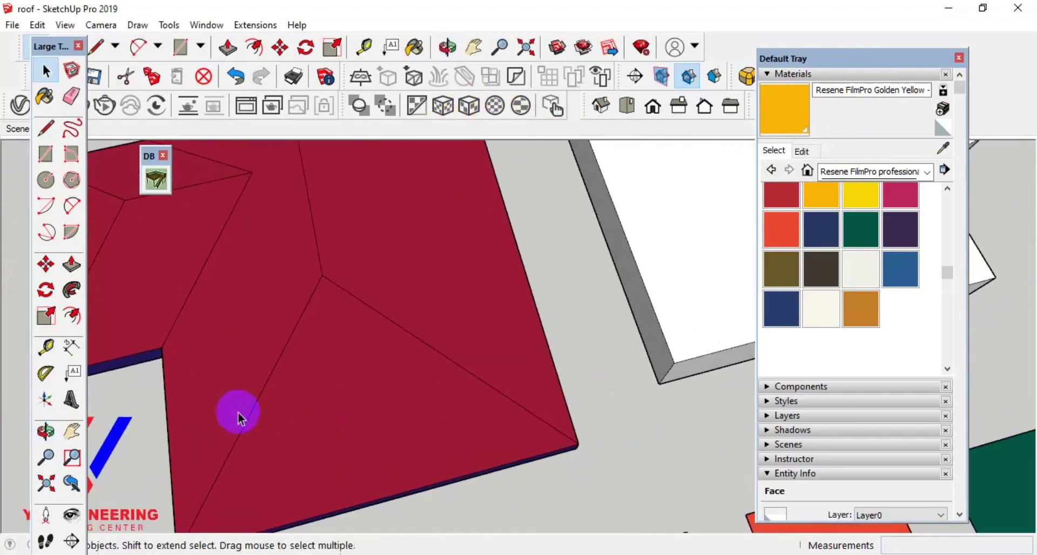
pyautogui.scroll(-5, 236, 417)
pyautogui.moveTo(317, 347); pyautogui.dragTo(127, 223, button='middle')
pyautogui.press('space')
pyautogui.scroll(3, 513, 264)
pyautogui.scroll(-4, 533, 258)
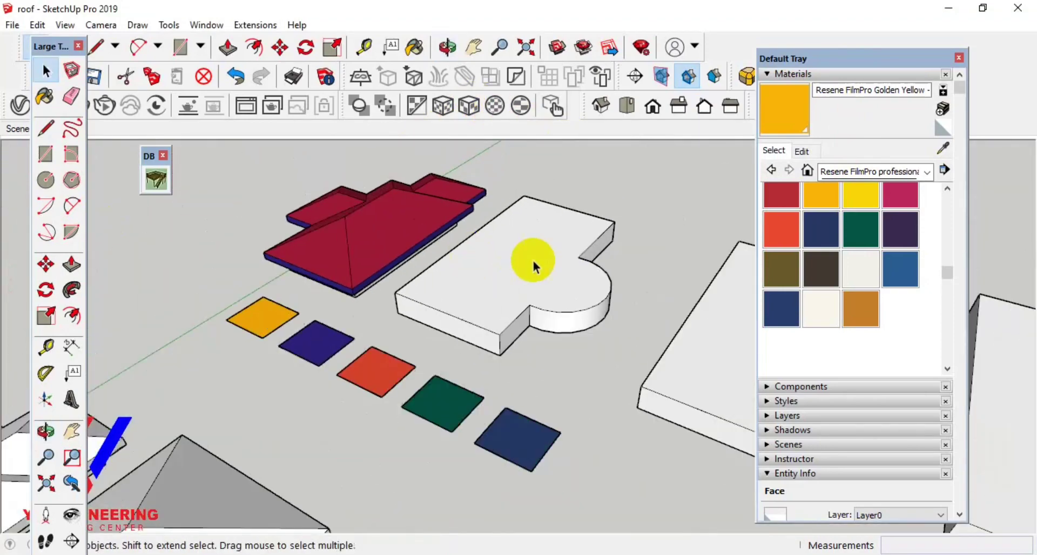
# Swing the view to the white roof group and open it for editing.
pyautogui.moveTo(533, 259); pyautogui.dragTo(334, 404, button='middle')
pyautogui.scroll(5, 393, 202)
pyautogui.scroll(3, 394, 203)
pyautogui.click(399, 321)
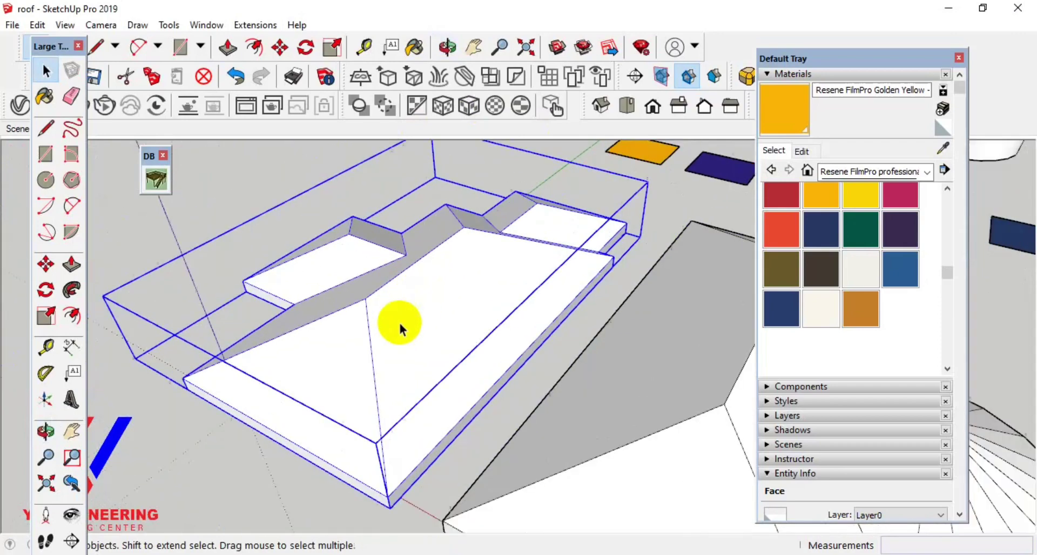
pyautogui.scroll(2, 399, 321)
pyautogui.rightClick(399, 321)
pyautogui.click(460, 189)
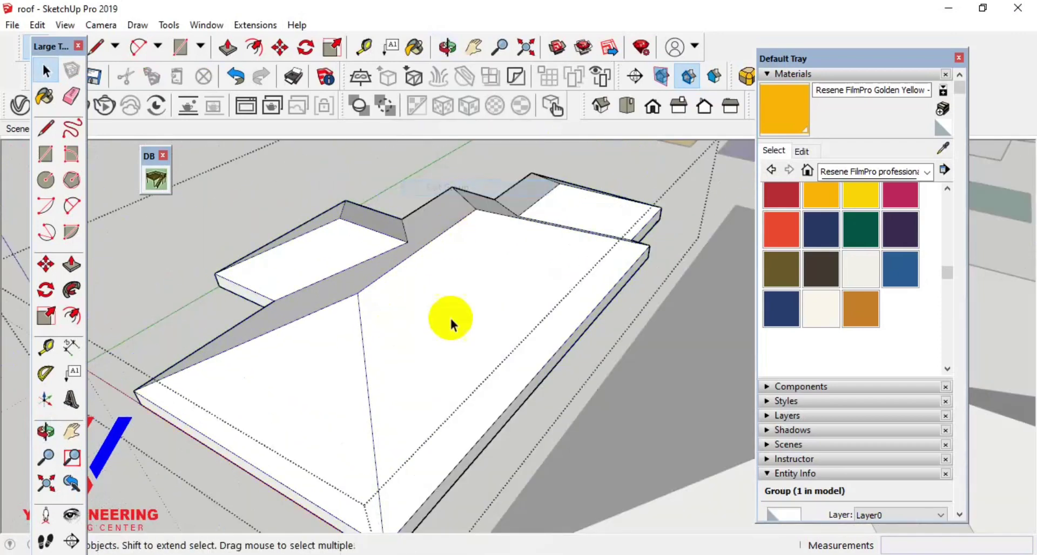
# Paint the right, upper, left and triangular roof faces Golden Yellow.
pyautogui.click(450, 316)
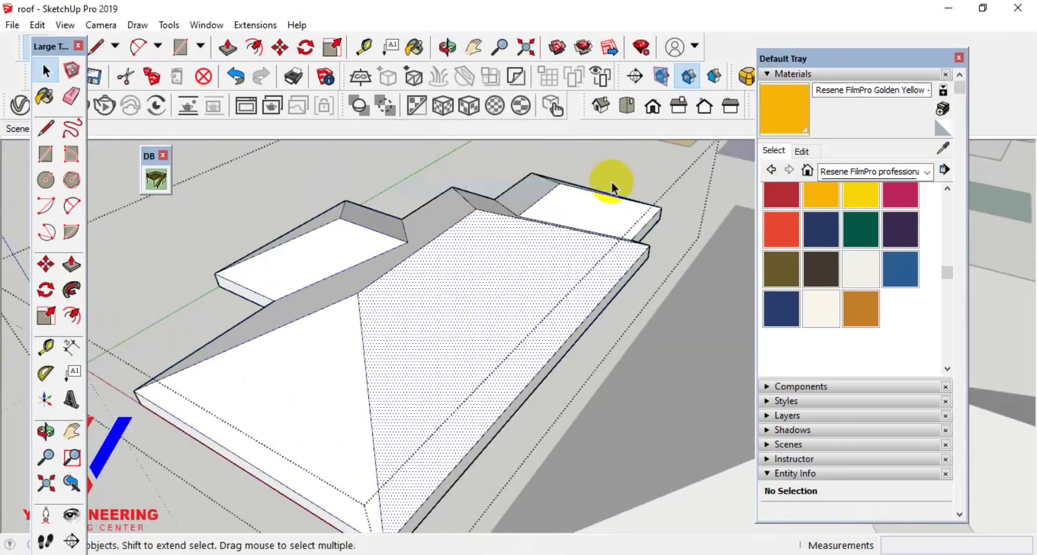
pyautogui.click(803, 105)
pyautogui.click(567, 255)
pyautogui.click(535, 189)
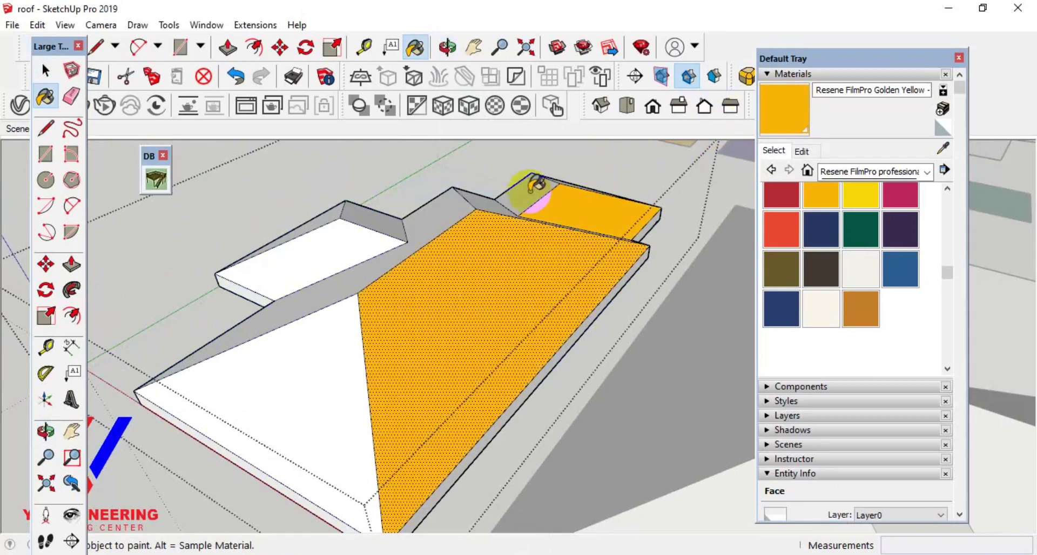
pyautogui.click(453, 202)
pyautogui.click(359, 231)
pyautogui.click(313, 213)
pyautogui.click(342, 360)
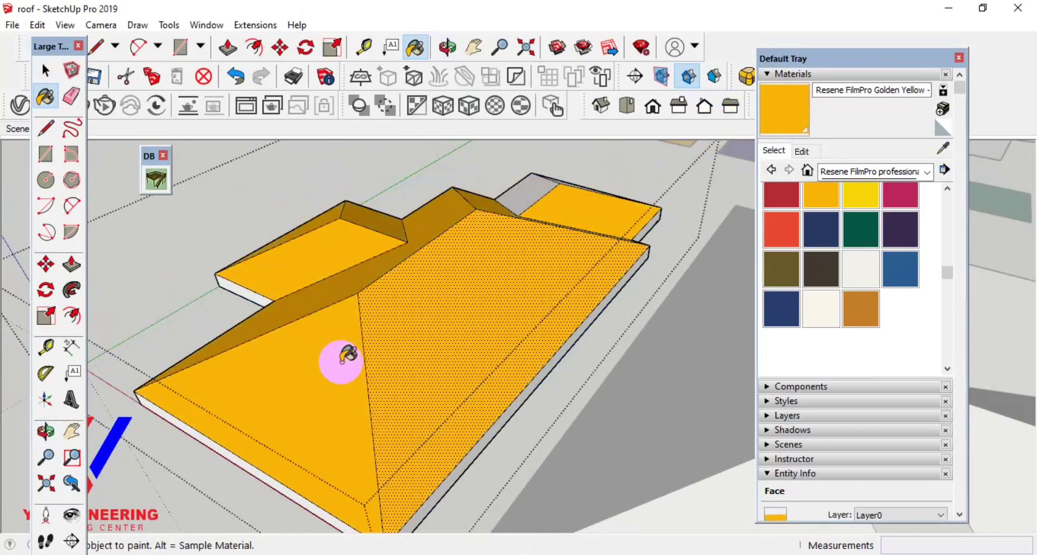
# Paint the small upper roof face Golden Yellow and leave the roof group.
pyautogui.scroll(-3, 575, 336)
pyautogui.click(437, 221)
pyautogui.scroll(-3, 389, 312)
pyautogui.press('space')
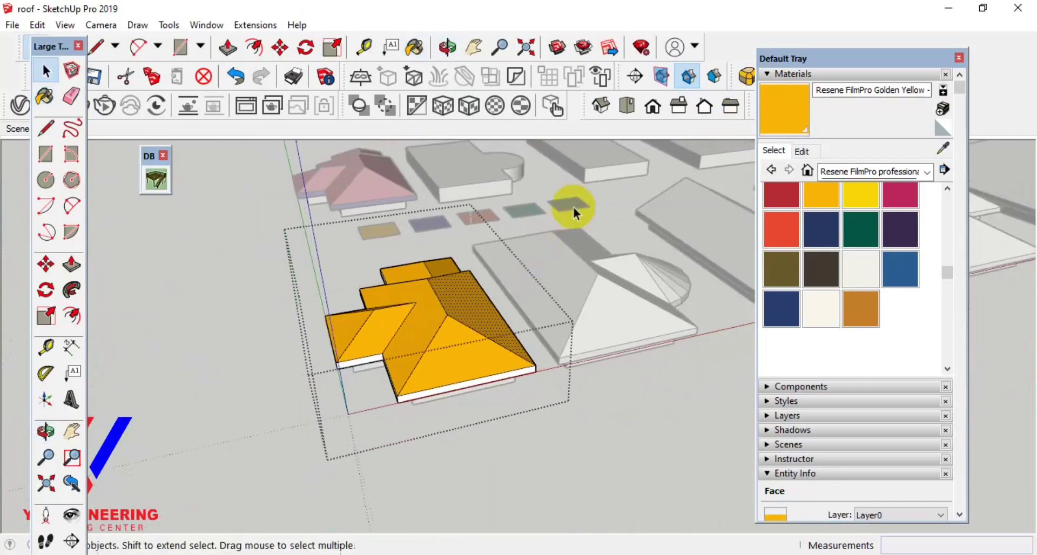
pyautogui.click(470, 399)
pyautogui.scroll(3, 509, 232)
pyautogui.scroll(2, 486, 300)
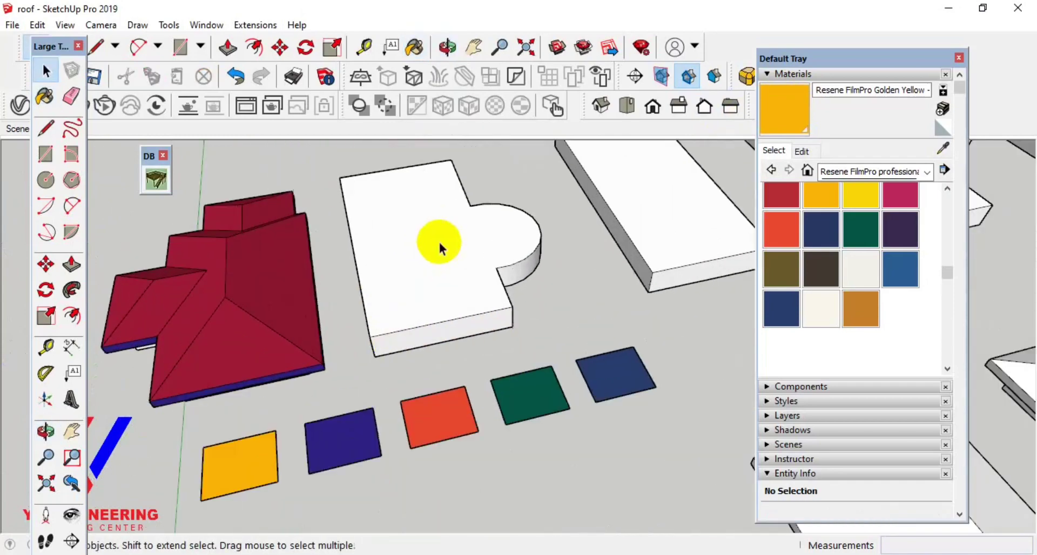
pyautogui.scroll(-2, 296, 283)
# Build a hipped roof on the rounded-bay slab, accepting the default slope and eaves settings.
pyautogui.scroll(2, 296, 283)
pyautogui.click(412, 259)
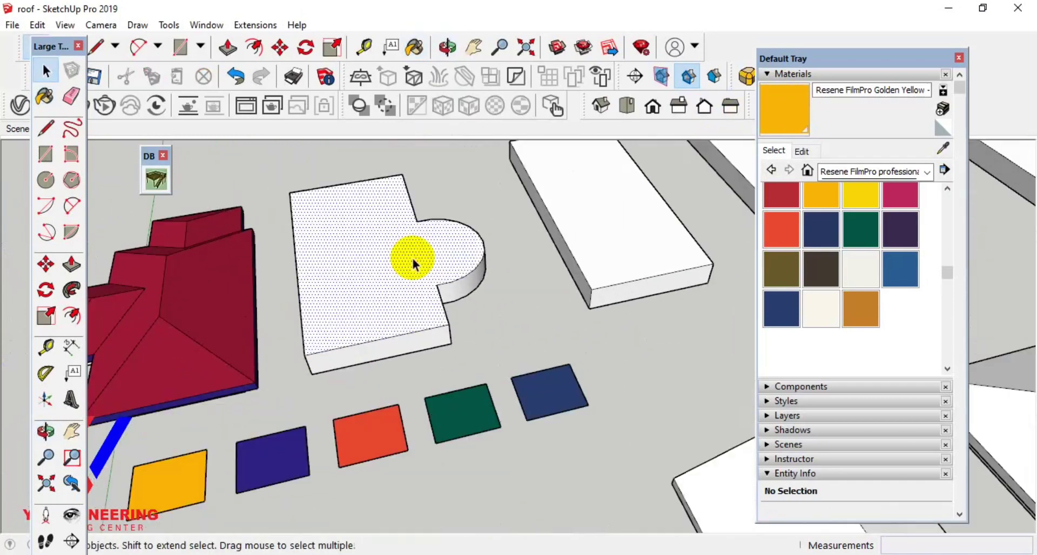
pyautogui.click(260, 27)
pyautogui.moveTo(268, 199)
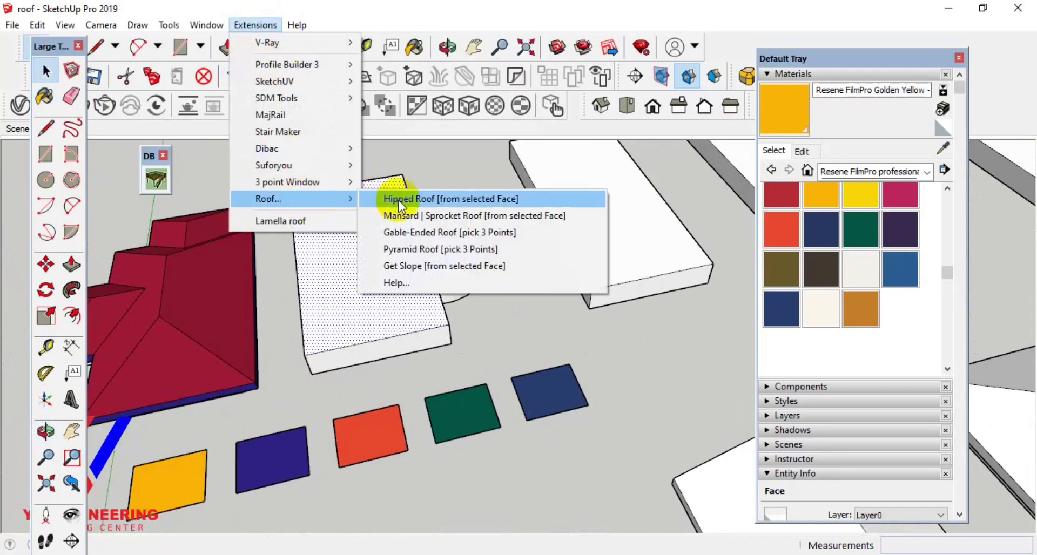
pyautogui.click(397, 199)
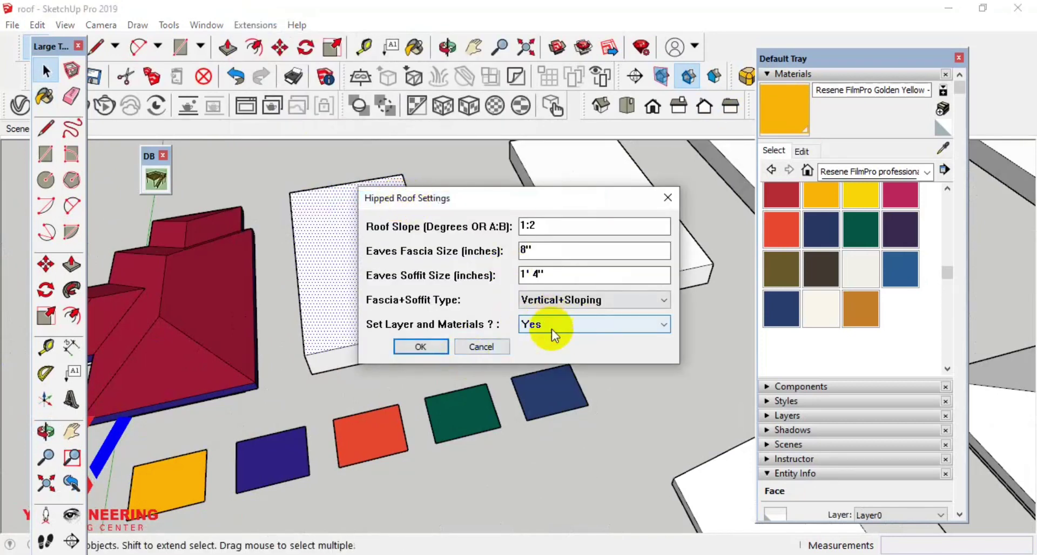
pyautogui.click(436, 347)
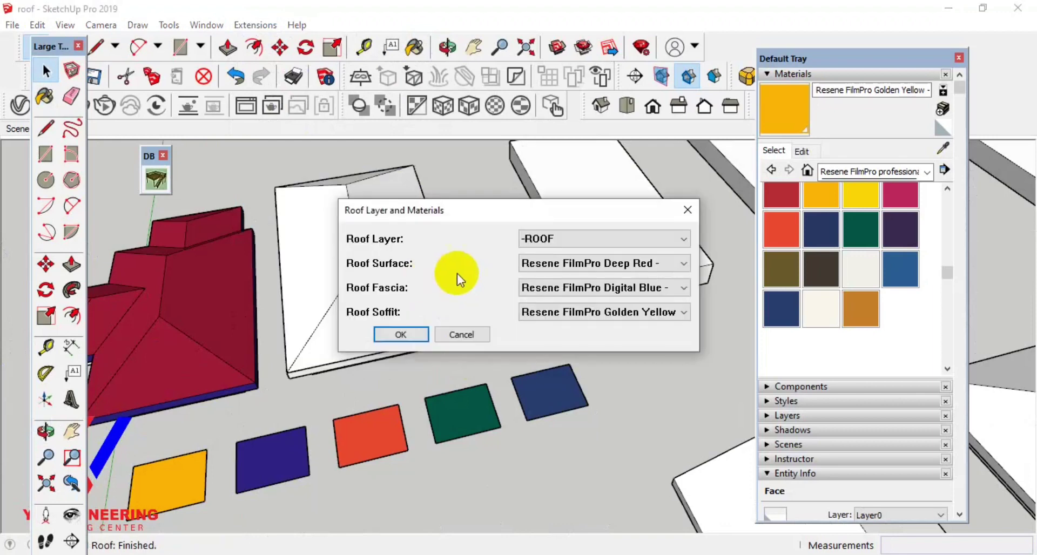
# Set the roof surface to Resene FilmPro Digital Blue and the fascia to Orange.
pyautogui.click(653, 270)
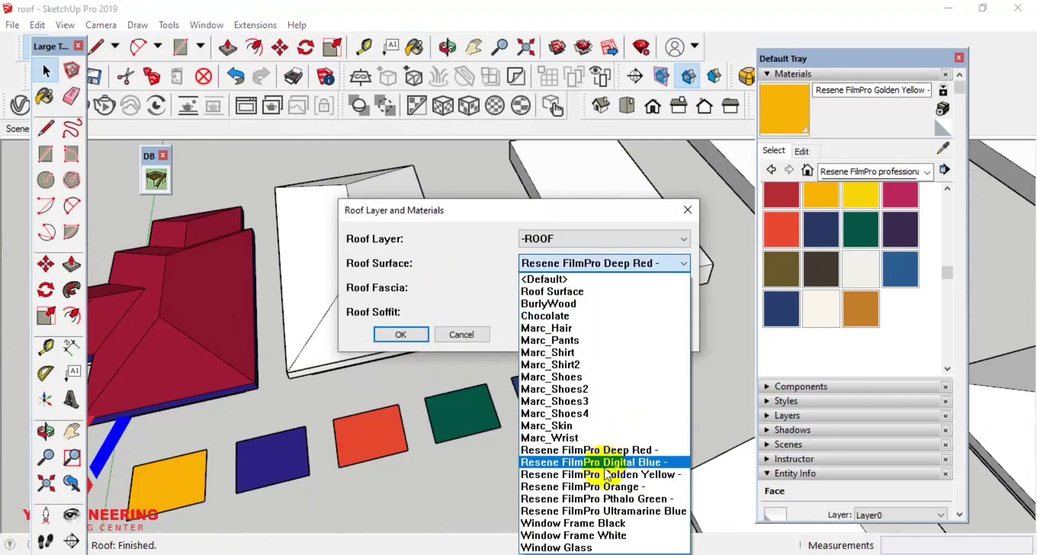
pyautogui.click(606, 467)
pyautogui.click(595, 286)
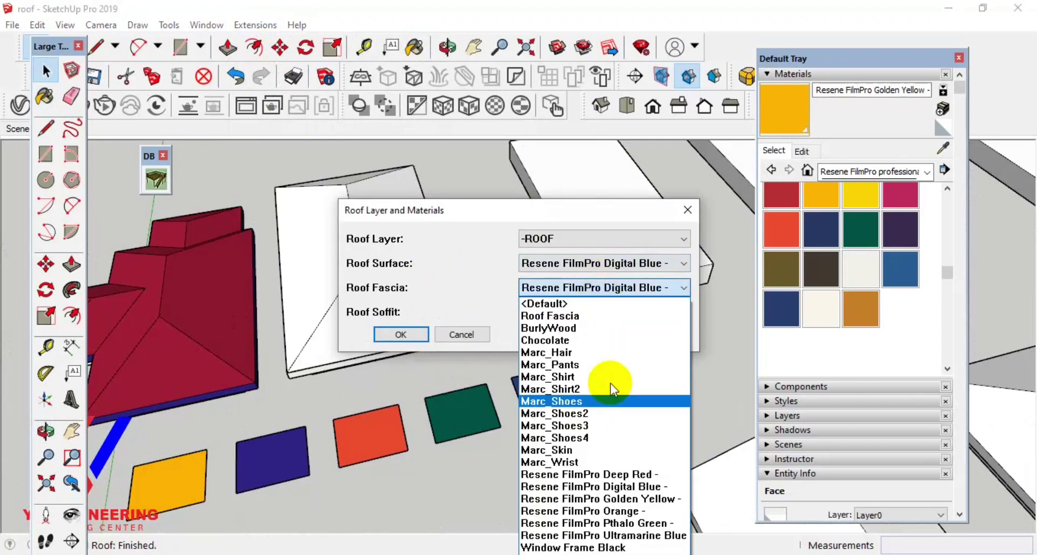
pyautogui.click(597, 457)
pyautogui.click(404, 331)
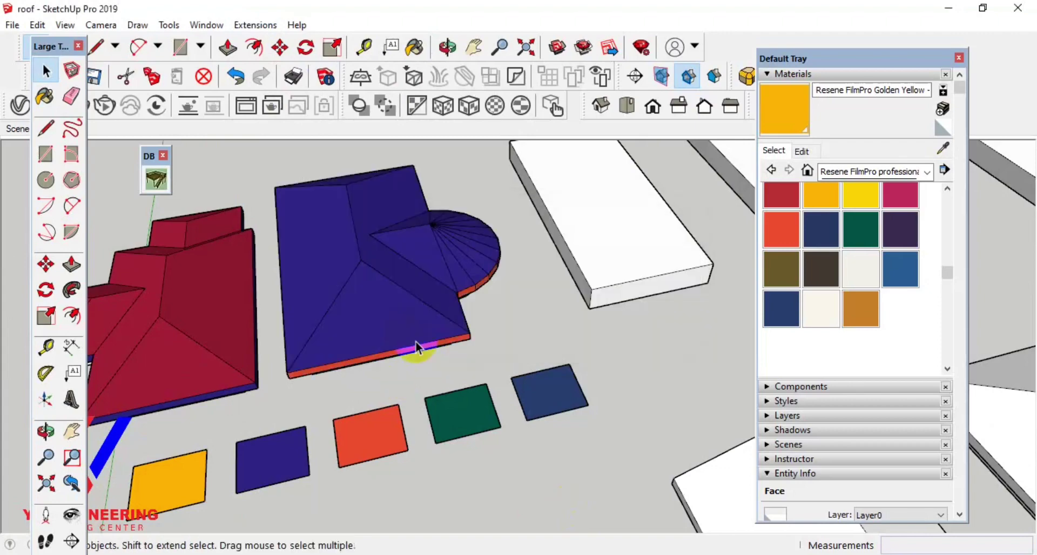
# Orbit over to the long white slab and select it.
pyautogui.moveTo(416, 352); pyautogui.dragTo(104, 289, button='middle')
pyautogui.scroll(3, 440, 294)
pyautogui.scroll(3, 515, 256)
pyautogui.scroll(-2, 515, 255)
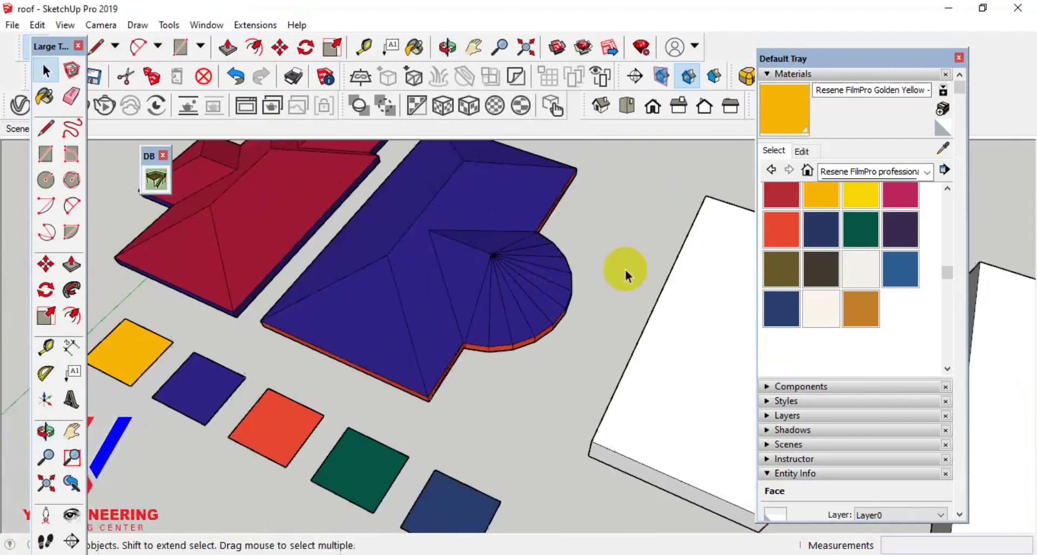
pyautogui.keyDown('shift'); pyautogui.moveTo(620, 273); pyautogui.dragTo(590, 364, button='middle'); pyautogui.keyUp('shift')
pyautogui.click(551, 335)
pyautogui.click(255, 25)
pyautogui.moveTo(268, 199)
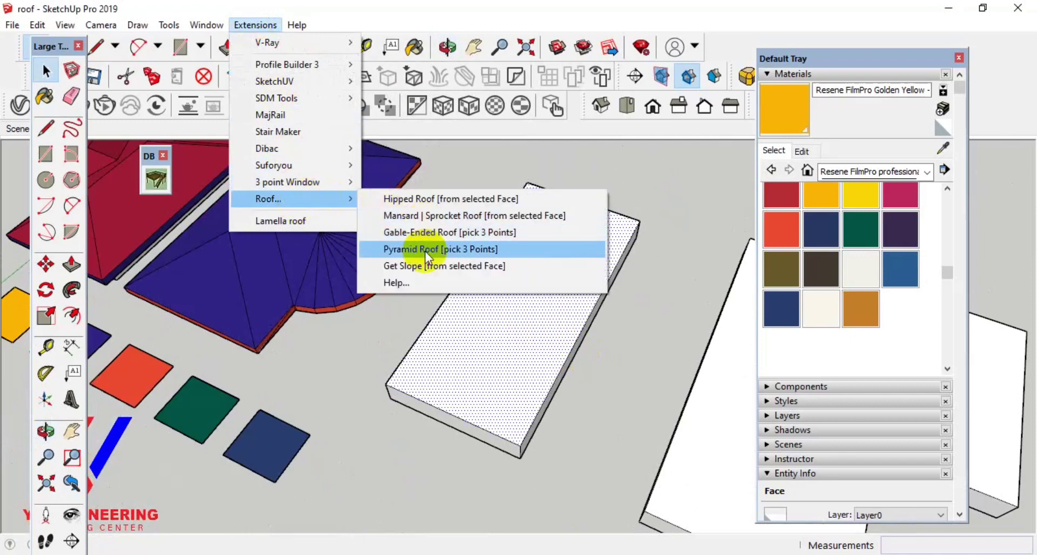
# Create a three-point 1:2 pyramid roof on the long slab, keeping layer and materials on.
pyautogui.click(426, 250)
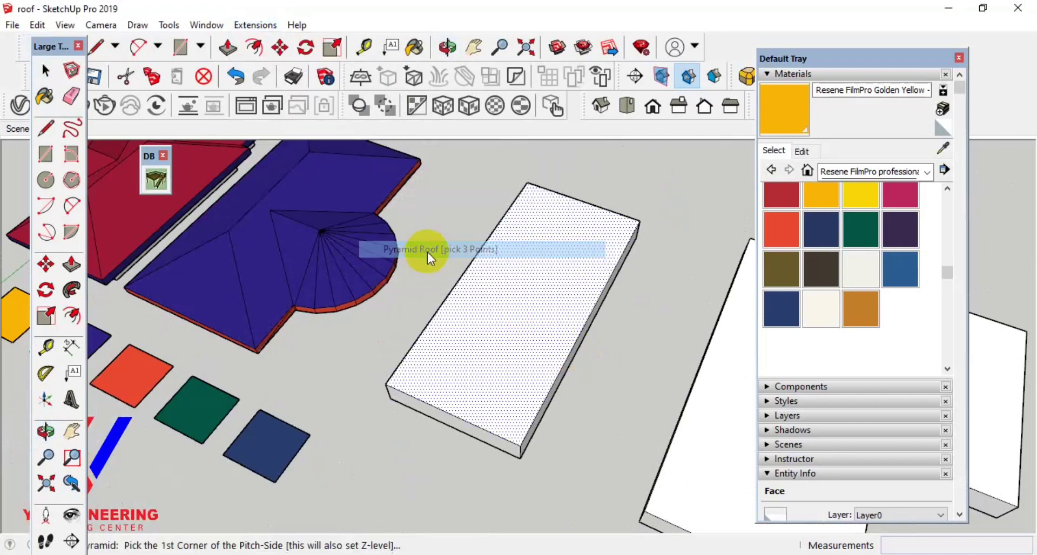
pyautogui.click(384, 386)
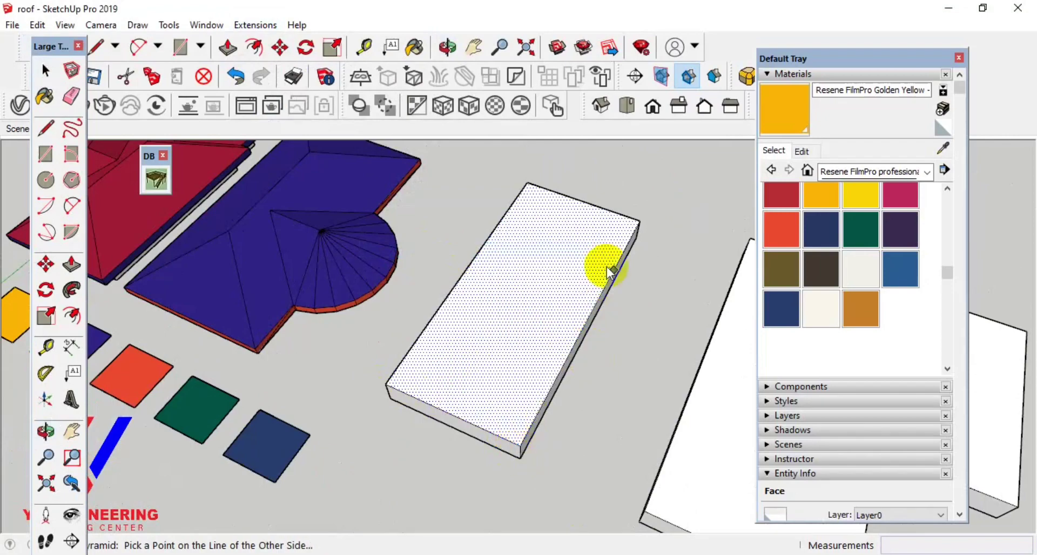
pyautogui.click(639, 221)
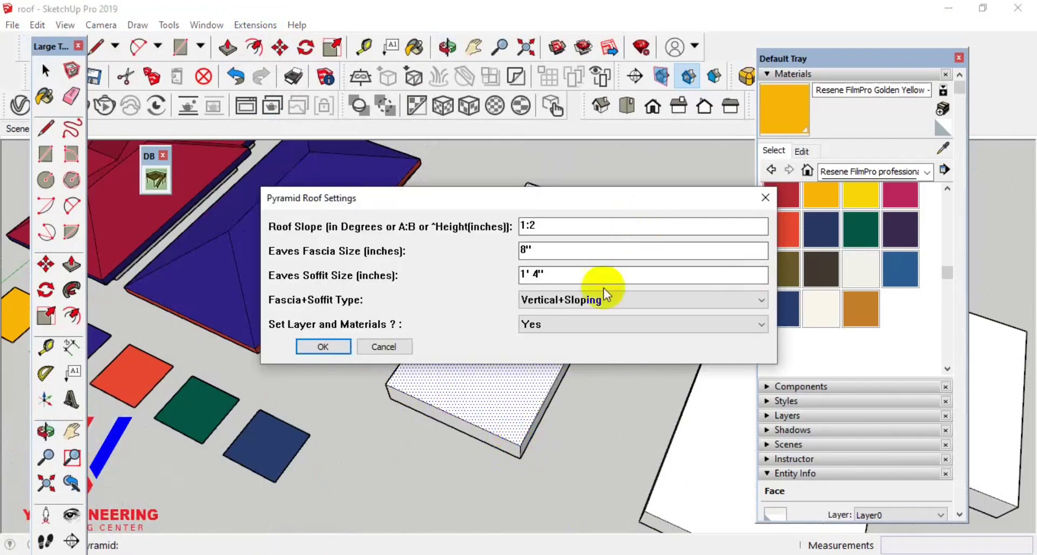
pyautogui.click(592, 321)
pyautogui.click(592, 321)
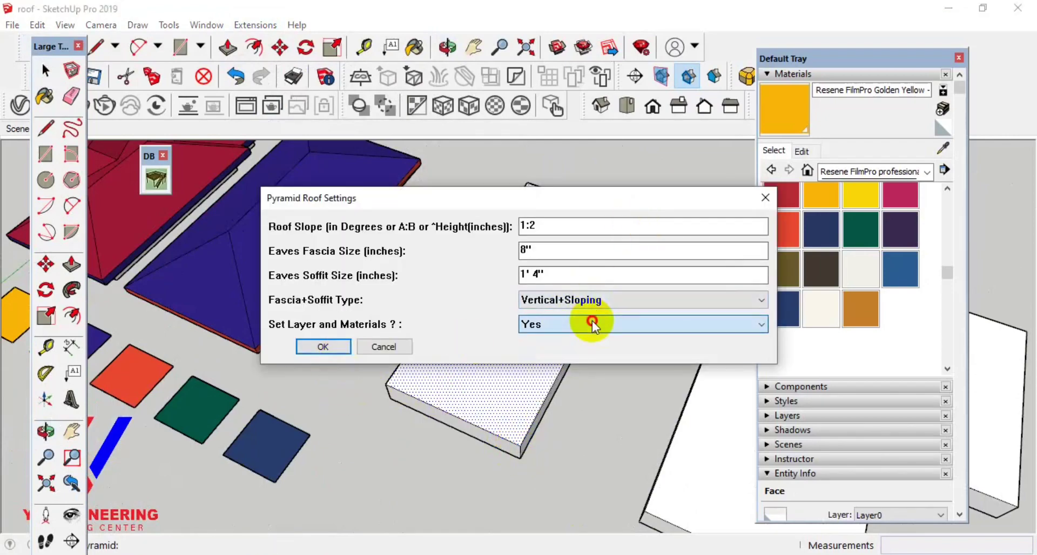
pyautogui.click(336, 345)
# Keep the Orange fascia and set the roof surface to Ultramarine Blue.
pyautogui.click(634, 296)
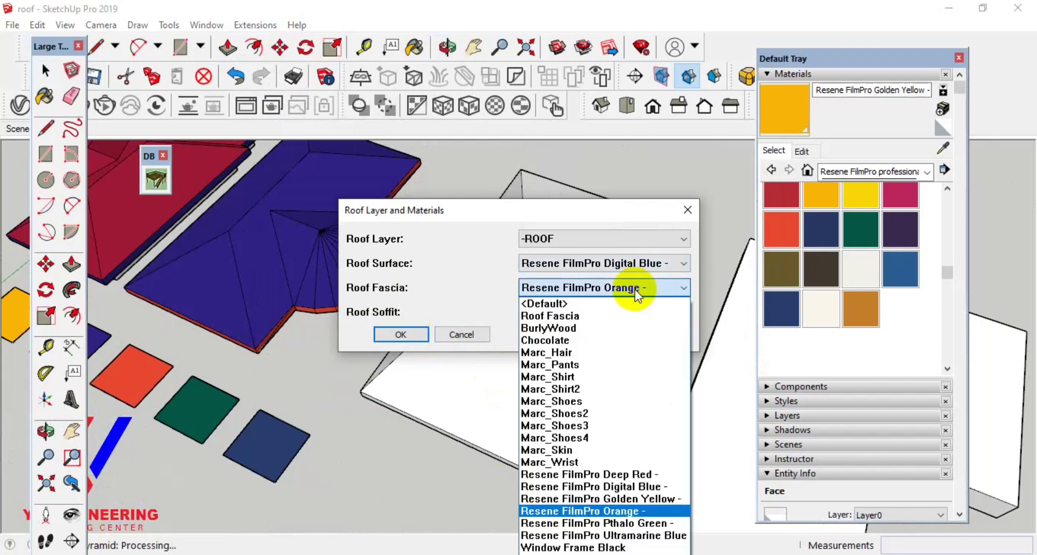
pyautogui.click(603, 516)
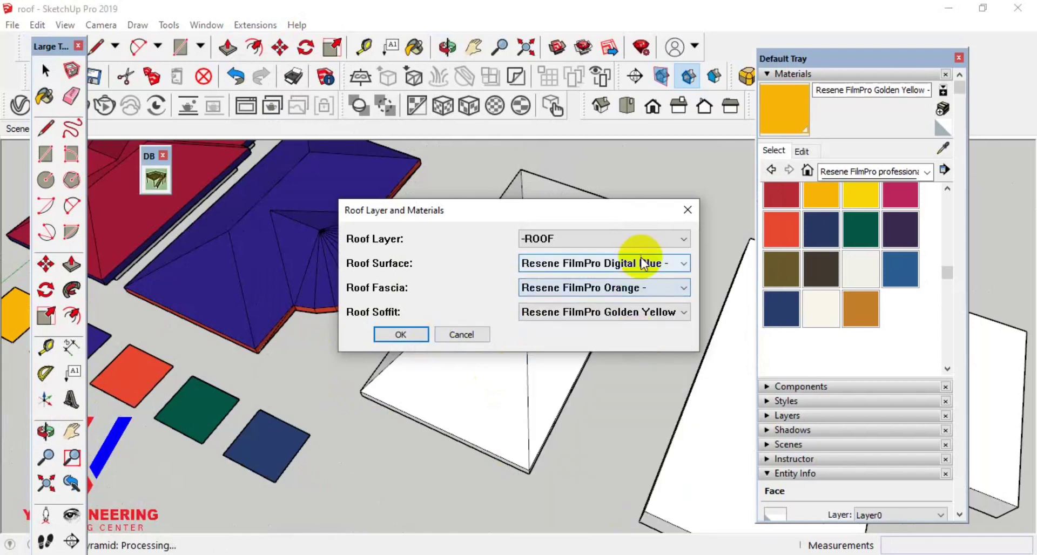
pyautogui.click(642, 264)
pyautogui.click(612, 509)
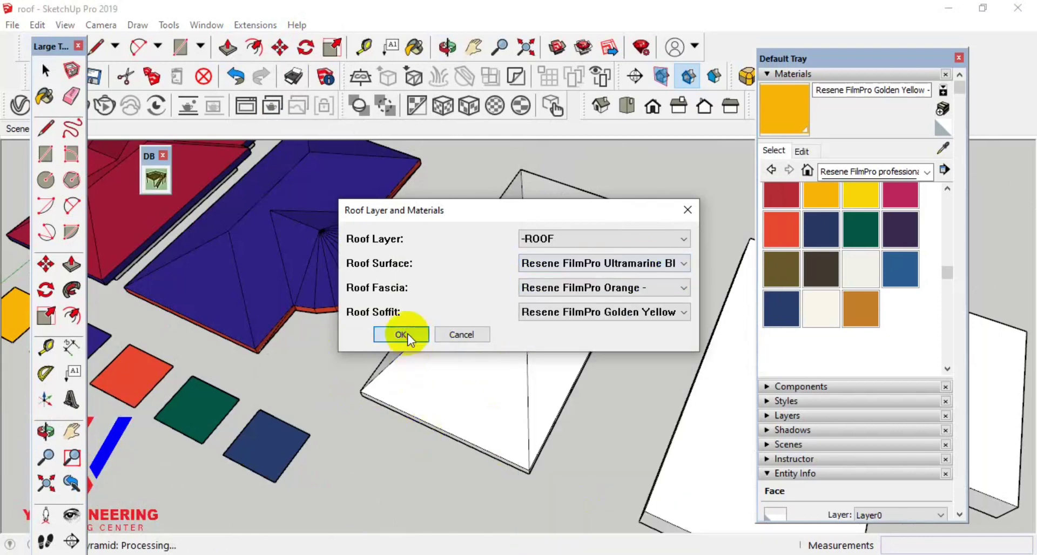
pyautogui.click(409, 335)
# Orbit out to an overview of all the coloured roofs.
pyautogui.moveTo(565, 429); pyautogui.dragTo(574, 259, button='middle')
pyautogui.moveTo(495, 289)
pyautogui.mouseDown(button='middle')
pyautogui.moveTo(580, 253)
pyautogui.moveTo(676, 423)
pyautogui.mouseUp(button='middle')
pyautogui.scroll(-3, 405, 261)
pyautogui.moveTo(338, 278); pyautogui.dragTo(325, 363, button='middle')
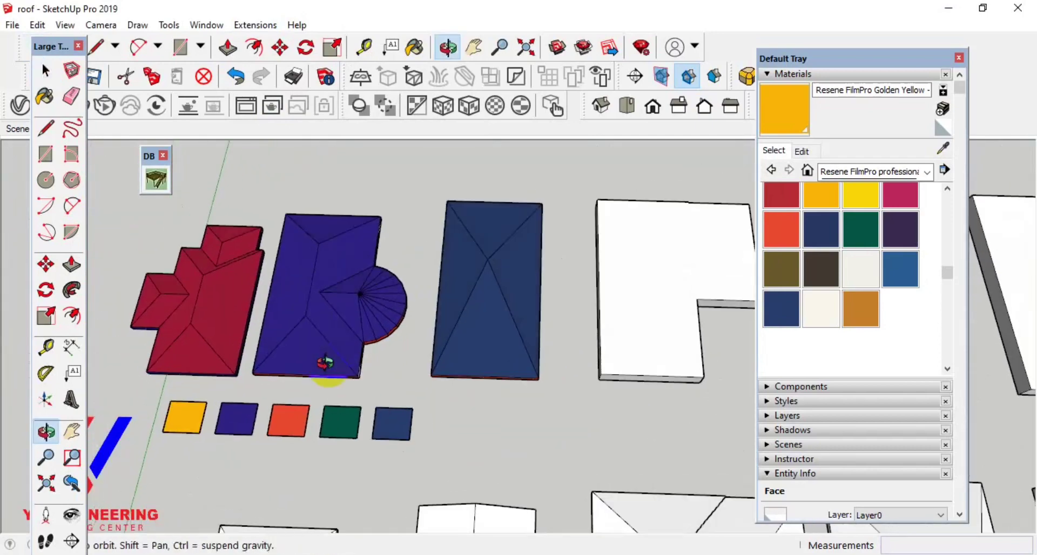
pyautogui.press('space')
pyautogui.scroll(-3, 324, 363)
# Select the L-shaped slab's face and attempt a mansard roof, dismissing the resulting error.
pyautogui.scroll(1, 474, 243)
pyautogui.scroll(2, 526, 243)
pyautogui.scroll(2, 522, 246)
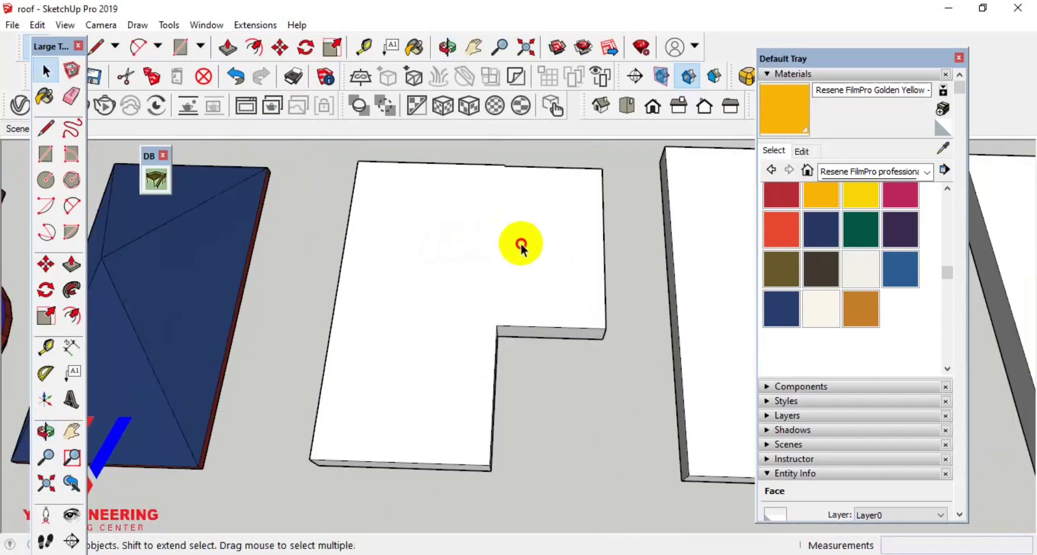
pyautogui.click(521, 245)
pyautogui.scroll(2, 521, 245)
pyautogui.scroll(1, 521, 246)
pyautogui.click(255, 25)
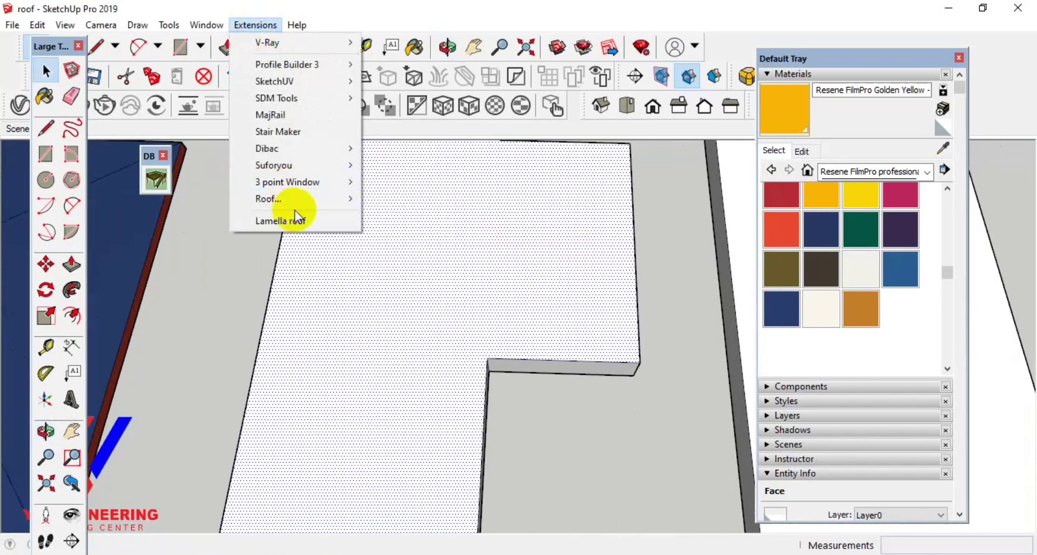
pyautogui.moveTo(269, 199)
pyautogui.click(420, 216)
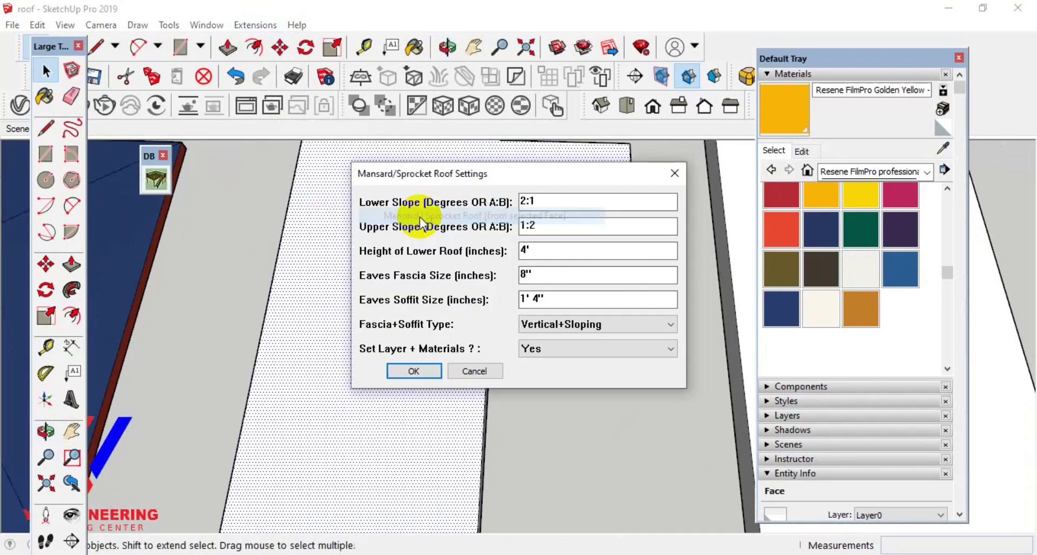
pyautogui.click(416, 372)
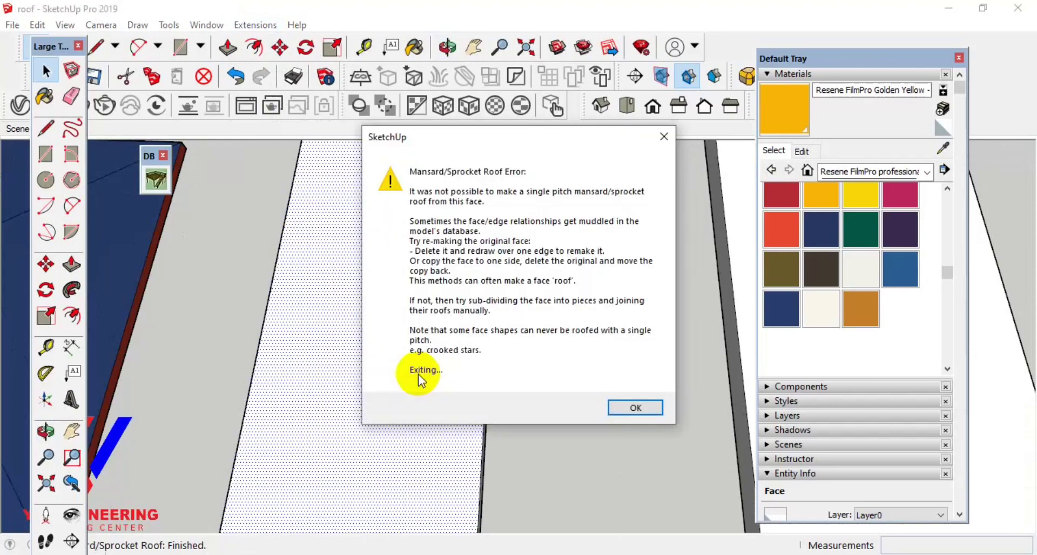
pyautogui.click(634, 408)
# Build a hipped roof on the L-shaped face instead, accepting default settings and materials.
pyautogui.click(255, 25)
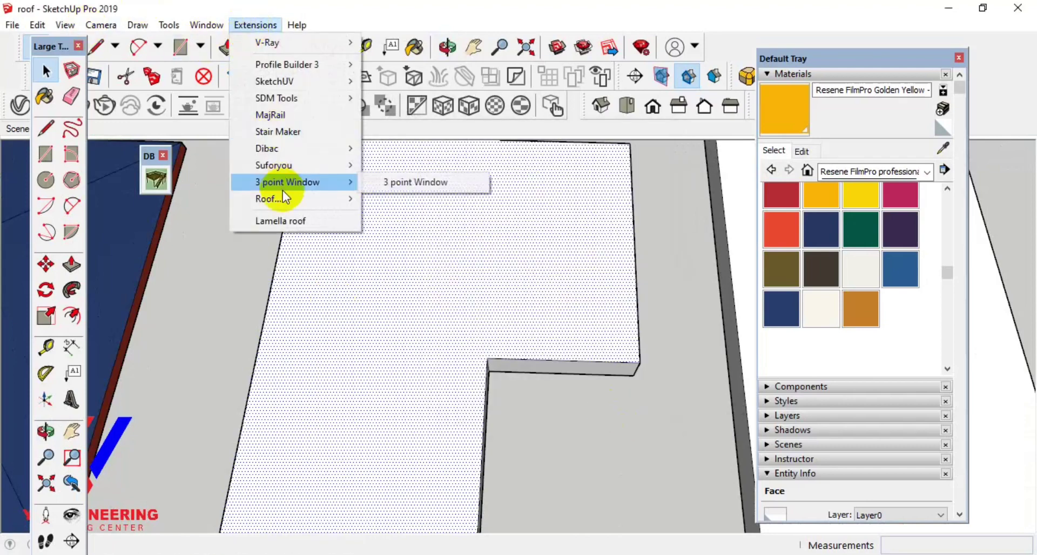
pyautogui.moveTo(268, 198)
pyautogui.click(378, 198)
pyautogui.click(437, 349)
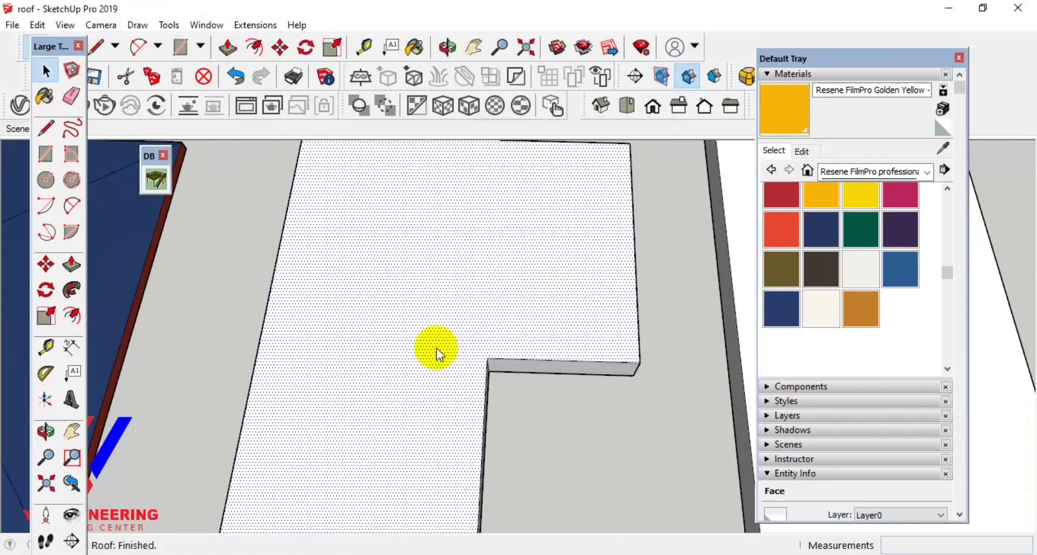
pyautogui.click(401, 336)
pyautogui.moveTo(312, 274); pyautogui.dragTo(312, 210, button='middle')
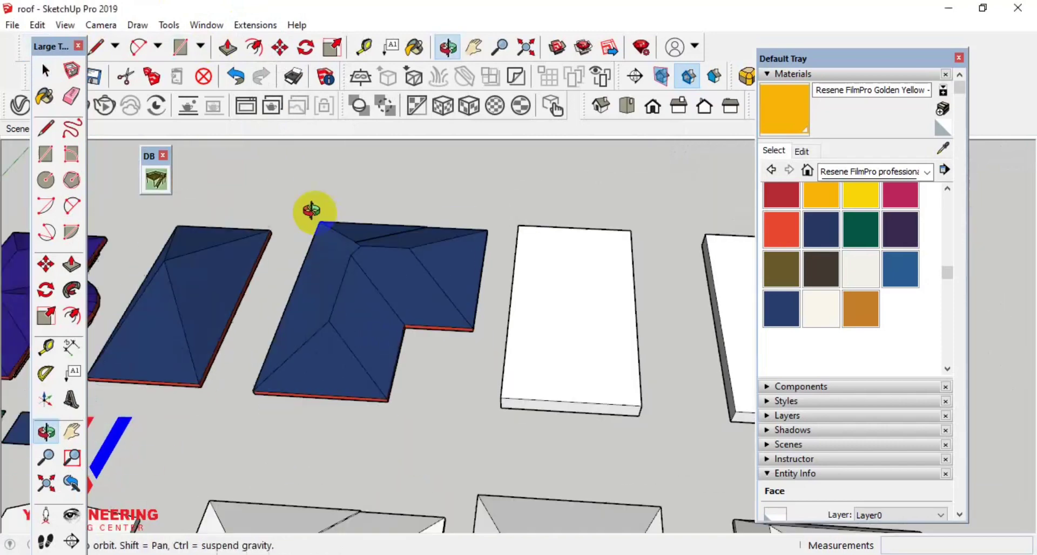
pyautogui.scroll(-3, 311, 210)
pyautogui.press('space')
pyautogui.scroll(5, 479, 313)
# Put a 1:2 gable-ended roof with 8" fascia on the plain slab by picking its corners.
pyautogui.click(528, 317)
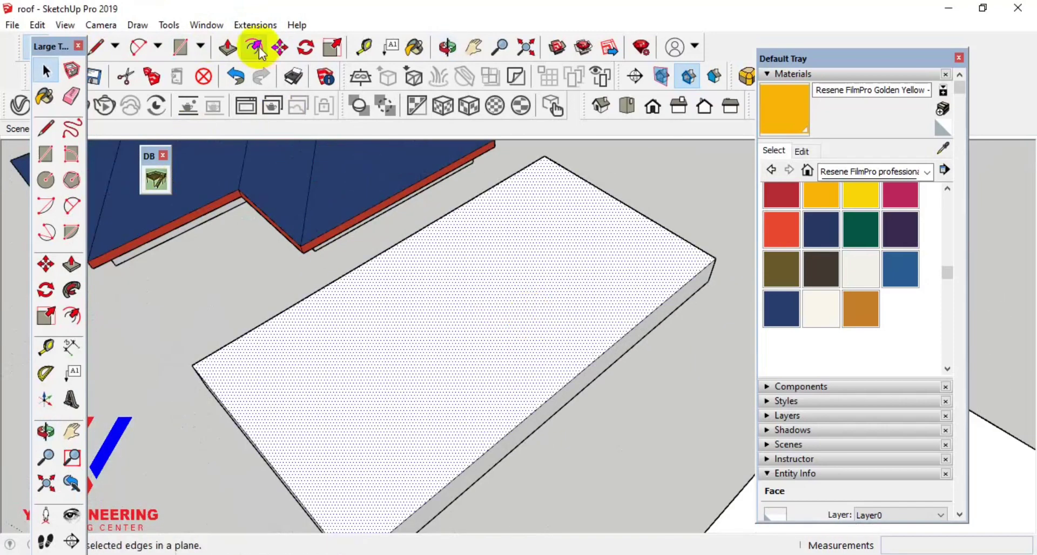
pyautogui.click(254, 24)
pyautogui.moveTo(268, 198)
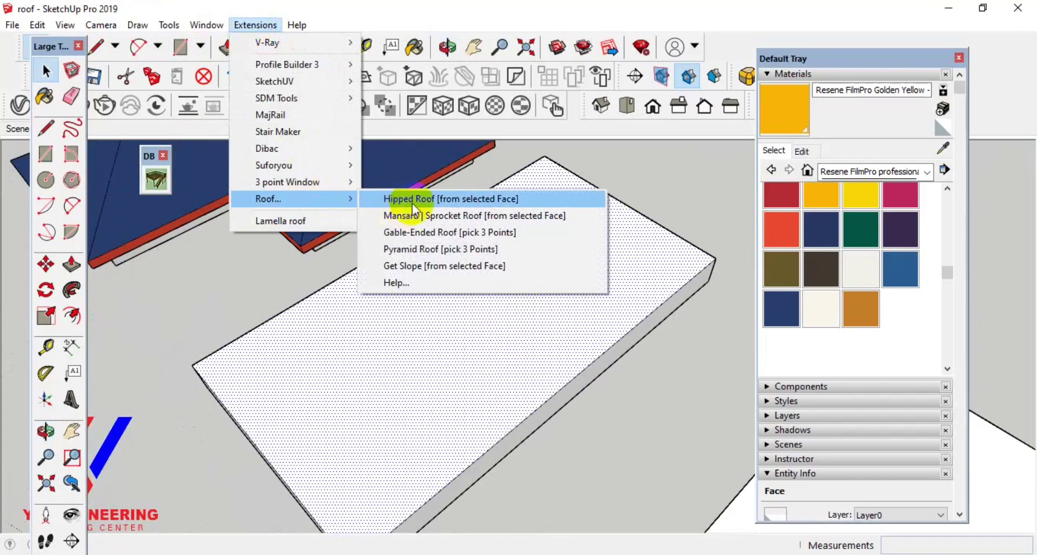
pyautogui.click(411, 232)
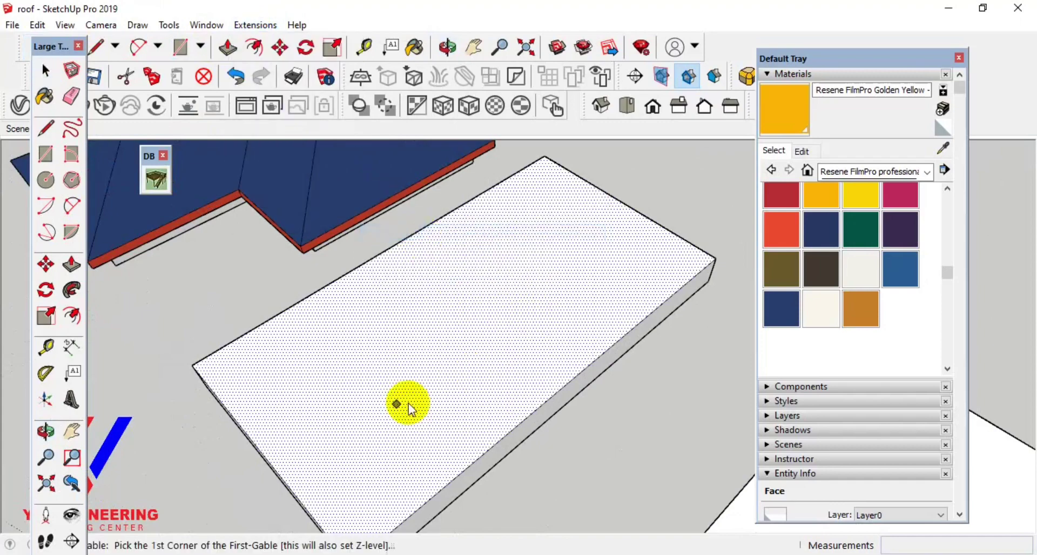
pyautogui.moveTo(213, 318); pyautogui.dragTo(303, 475, button='middle')
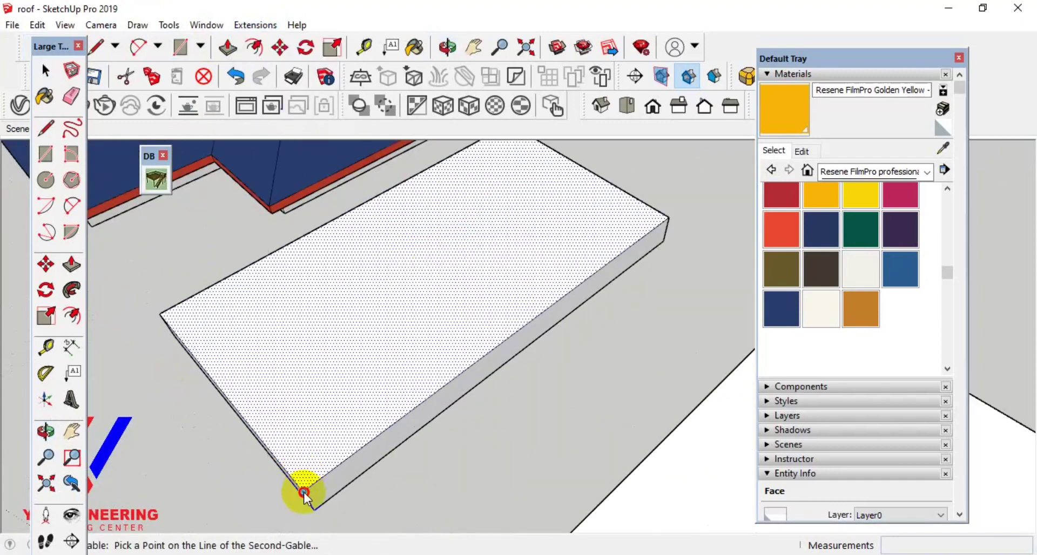
pyautogui.click(673, 221)
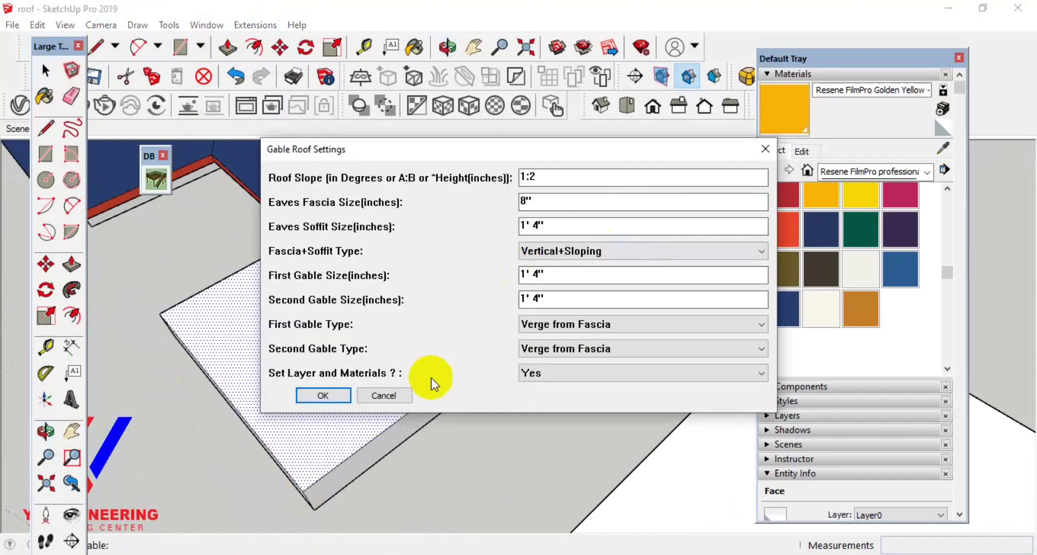
pyautogui.click(324, 397)
pyautogui.moveTo(399, 328); pyautogui.dragTo(547, 237, button='middle')
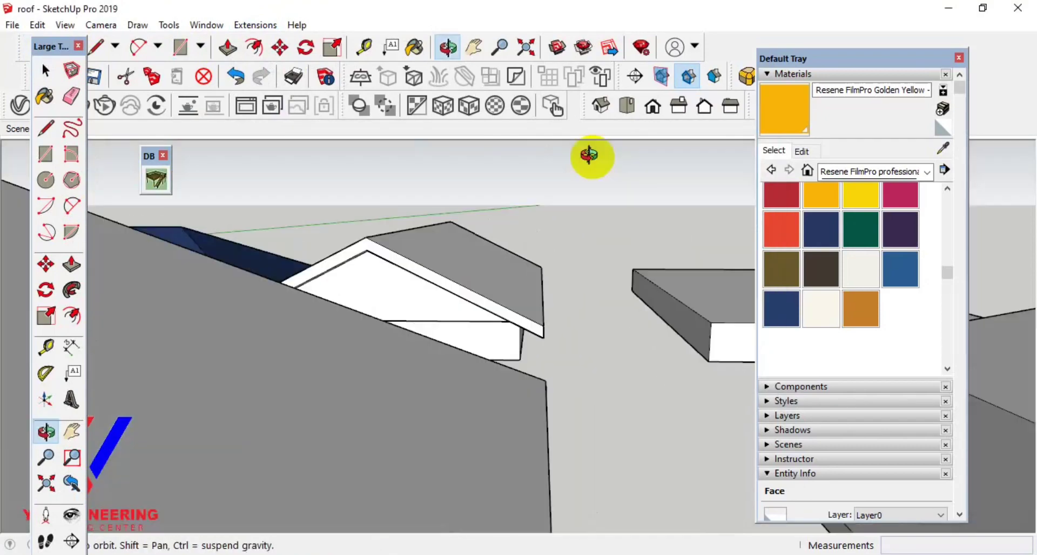
pyautogui.scroll(-3, 283, 219)
pyautogui.scroll(2, 500, 268)
# Start an Instant Roof pyramid roof on the next slab by picking the two pitch-side points.
pyautogui.scroll(2, 464, 278)
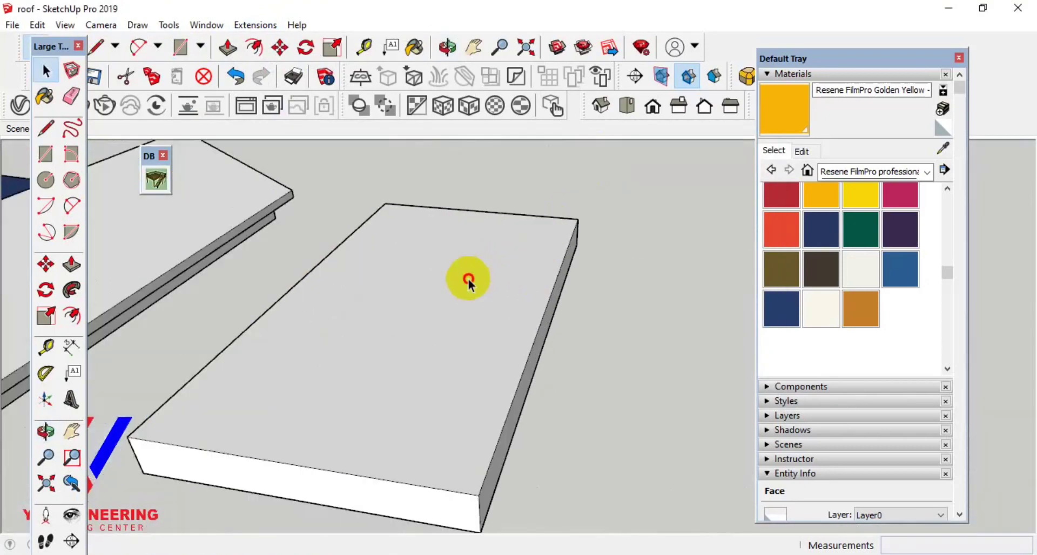
pyautogui.press('space')
pyautogui.click(465, 278)
pyautogui.click(259, 25)
pyautogui.moveTo(268, 198)
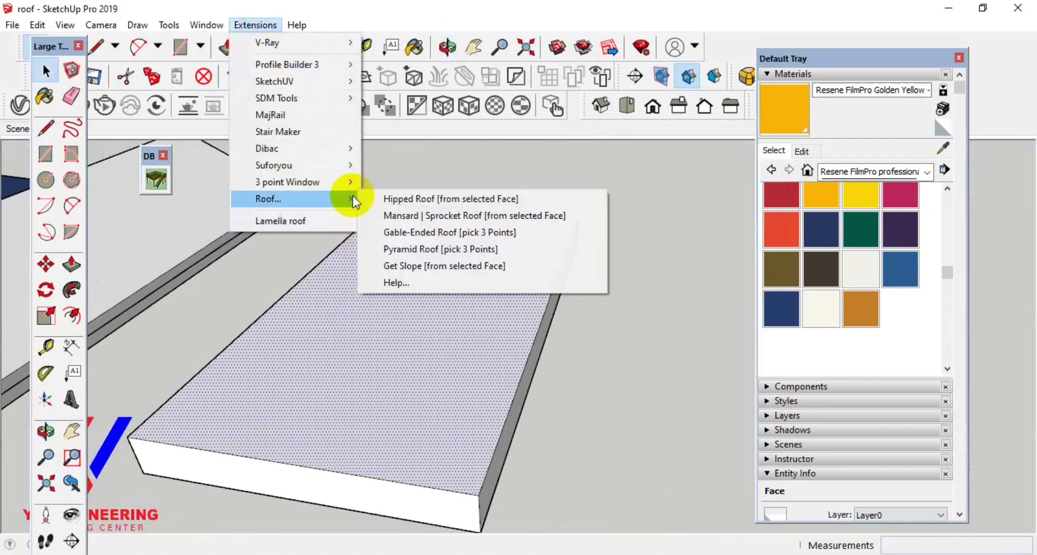
pyautogui.click(420, 253)
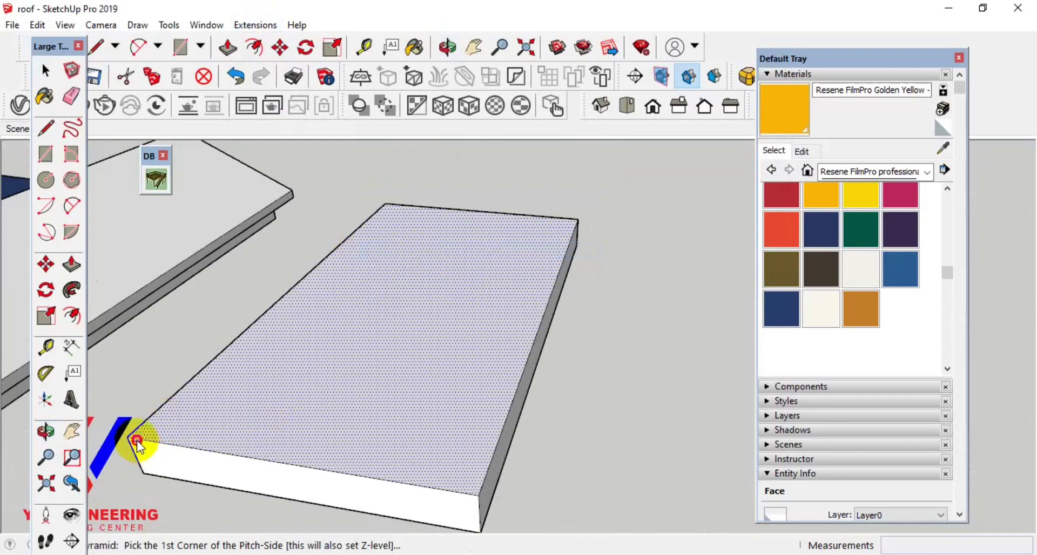
pyautogui.click(470, 493)
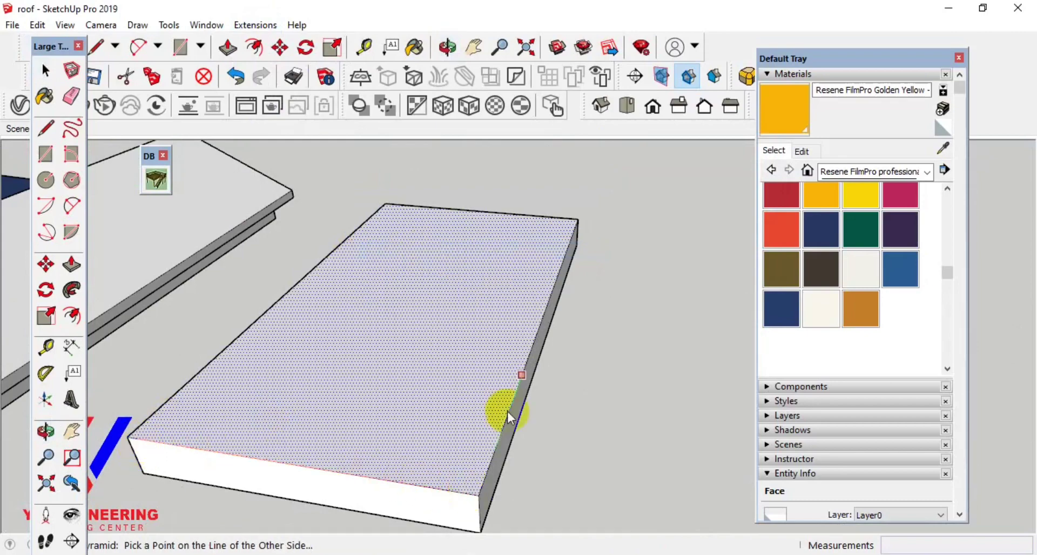
pyautogui.click(577, 217)
# Accept the pyramid settings, make the roof surface Digital Blue, and build the roof.
pyautogui.click(338, 350)
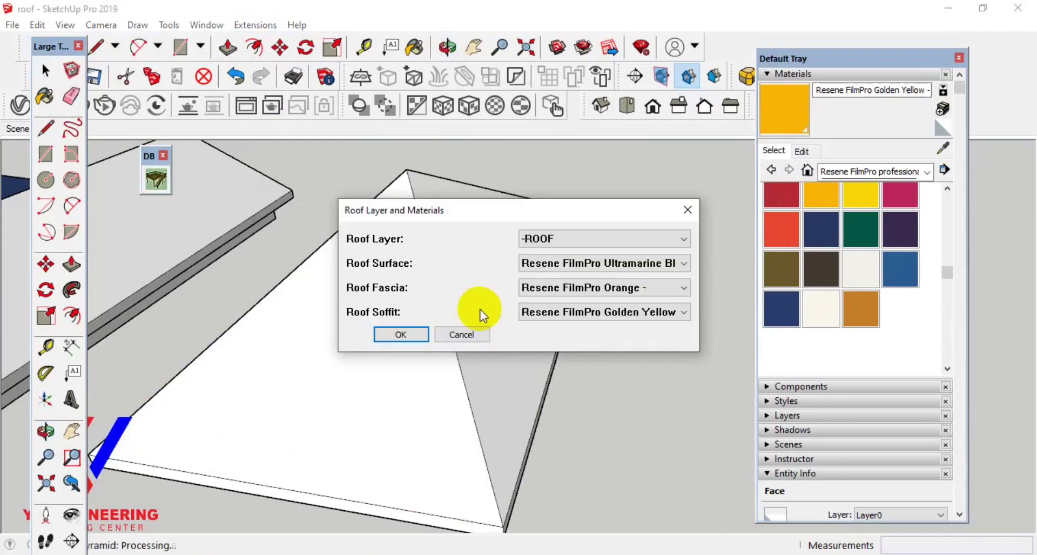
pyautogui.click(648, 275)
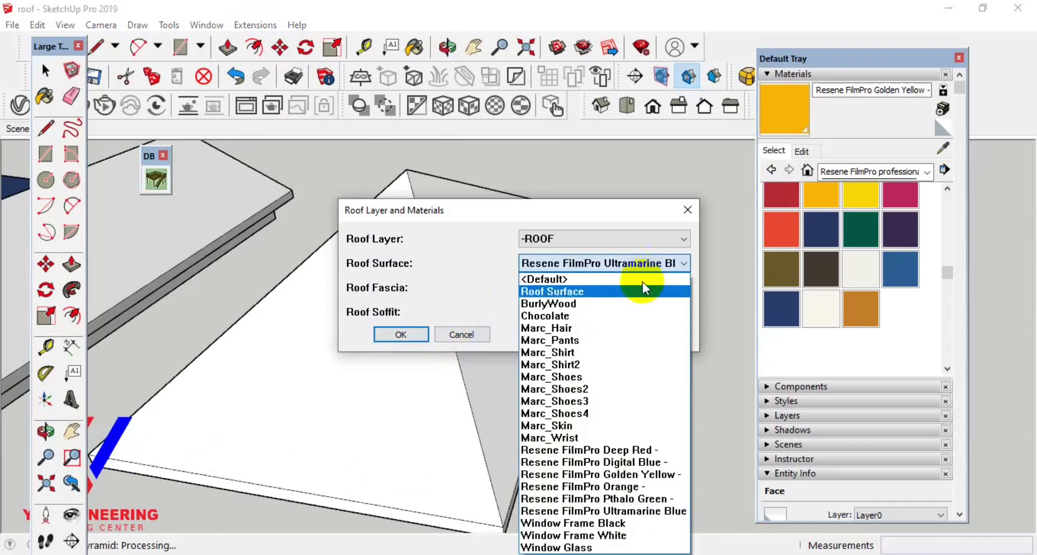
pyautogui.click(611, 465)
pyautogui.click(397, 337)
pyautogui.moveTo(397, 337); pyautogui.dragTo(602, 429, button='middle')
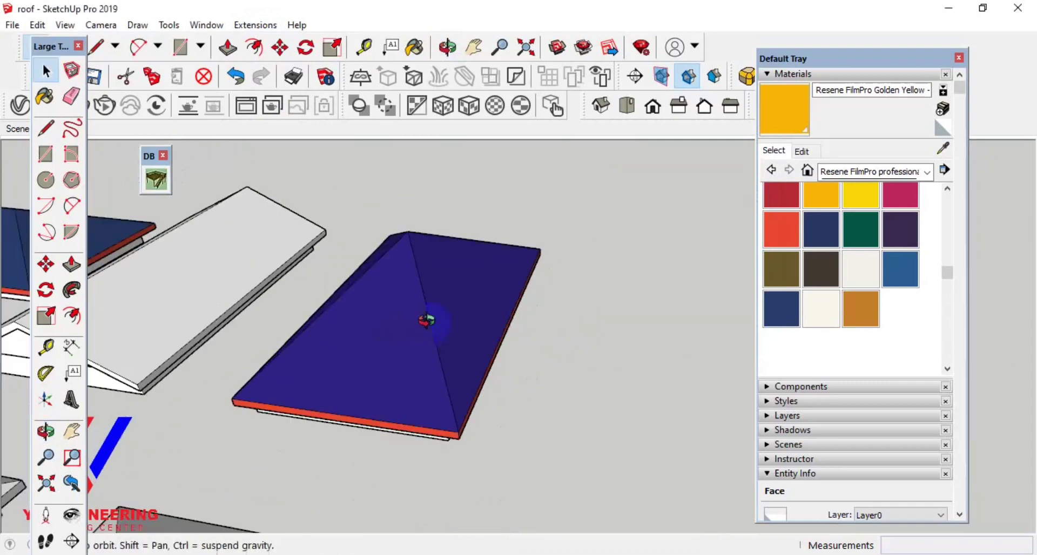
pyautogui.scroll(-5, 523, 386)
pyautogui.scroll(3, 325, 296)
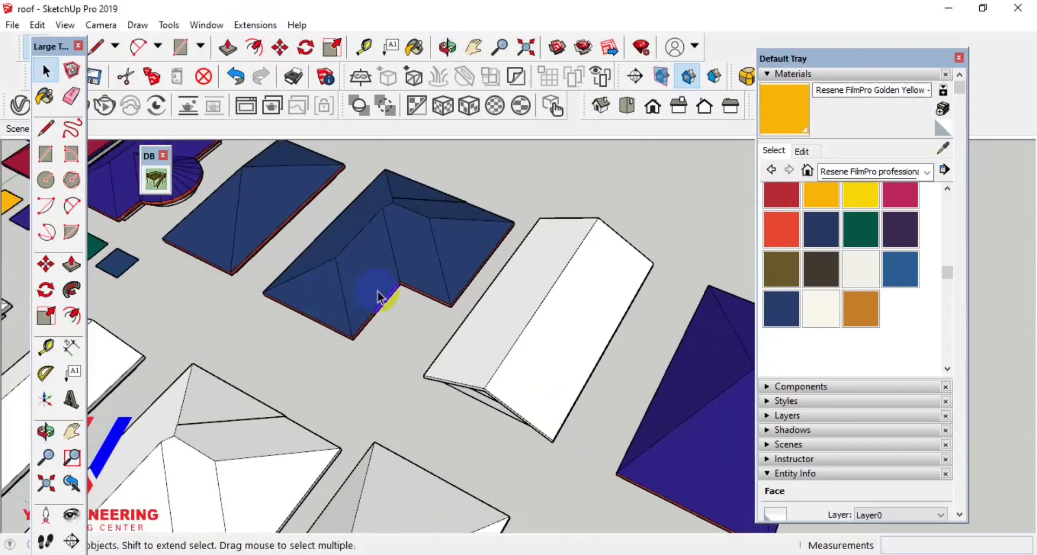
pyautogui.keyDown('shift'); pyautogui.moveTo(459, 348); pyautogui.dragTo(518, 302, button='middle'); pyautogui.keyUp('shift')
pyautogui.scroll(-3, 359, 340)
pyautogui.moveTo(358, 341)
pyautogui.mouseDown()
pyautogui.moveTo(480, 282)
pyautogui.moveTo(475, 271)
pyautogui.mouseUp()
pyautogui.scroll(3, 398, 273)
pyautogui.scroll(2, 432, 262)
pyautogui.moveTo(474, 271)
pyautogui.mouseDown(button='middle')
pyautogui.moveTo(653, 180)
pyautogui.moveTo(456, 266)
pyautogui.mouseUp(button='middle')
pyautogui.scroll(2, 456, 267)
pyautogui.moveTo(829, 63); pyautogui.dragTo(1008, 80)
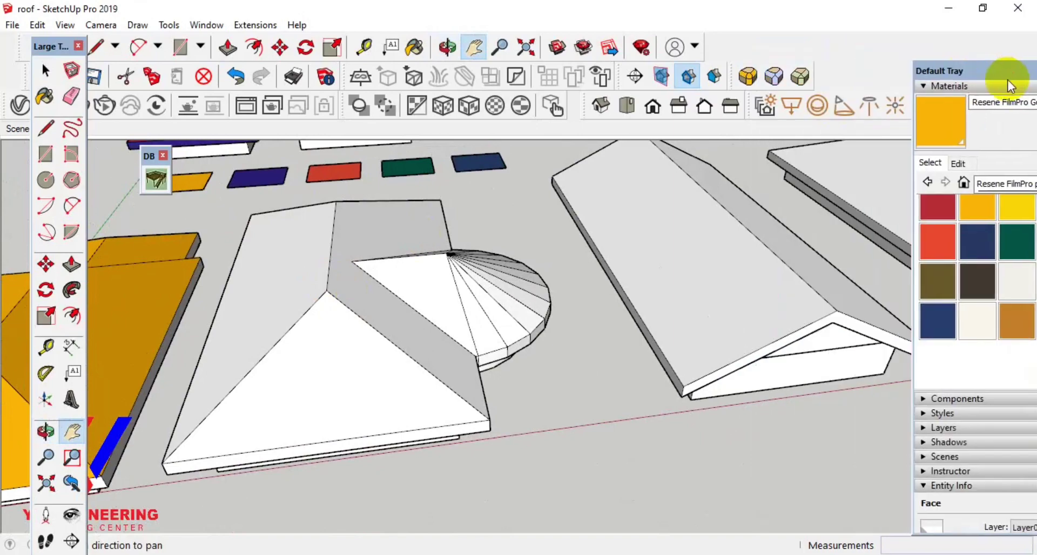
pyautogui.moveTo(453, 280); pyautogui.dragTo(596, 297)
pyautogui.moveTo(578, 324)
pyautogui.mouseDown(button='middle')
pyautogui.moveTo(573, 394)
pyautogui.moveTo(572, 340)
pyautogui.mouseUp(button='middle')
pyautogui.moveTo(572, 340); pyautogui.dragTo(343, 342)
pyautogui.moveTo(529, 339); pyautogui.dragTo(528, 366, button='middle')
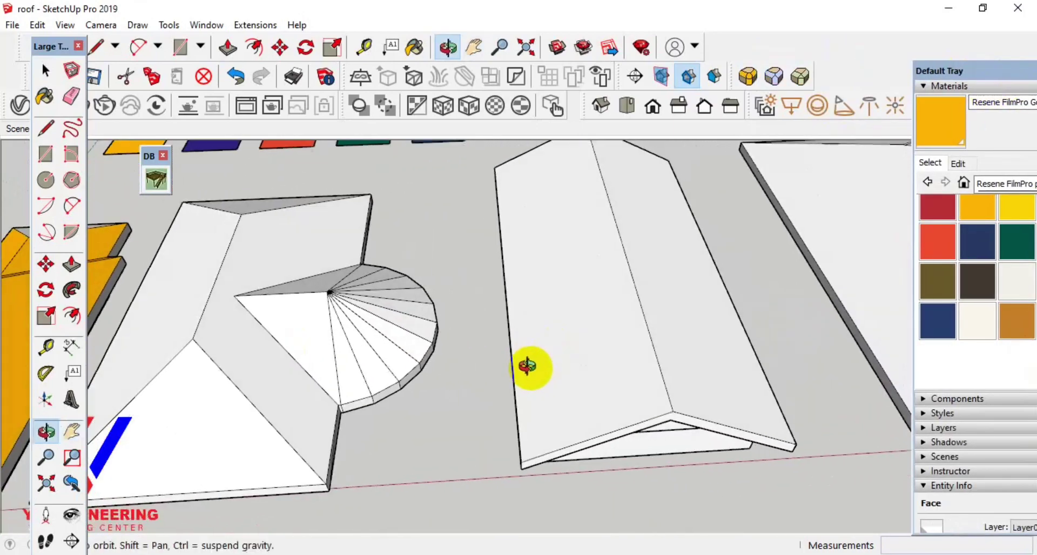
pyautogui.moveTo(586, 331); pyautogui.dragTo(231, 366)
pyautogui.moveTo(685, 349)
pyautogui.mouseDown()
pyautogui.moveTo(479, 414)
pyautogui.moveTo(327, 364)
pyautogui.mouseUp()
pyautogui.moveTo(682, 318); pyautogui.dragTo(282, 386)
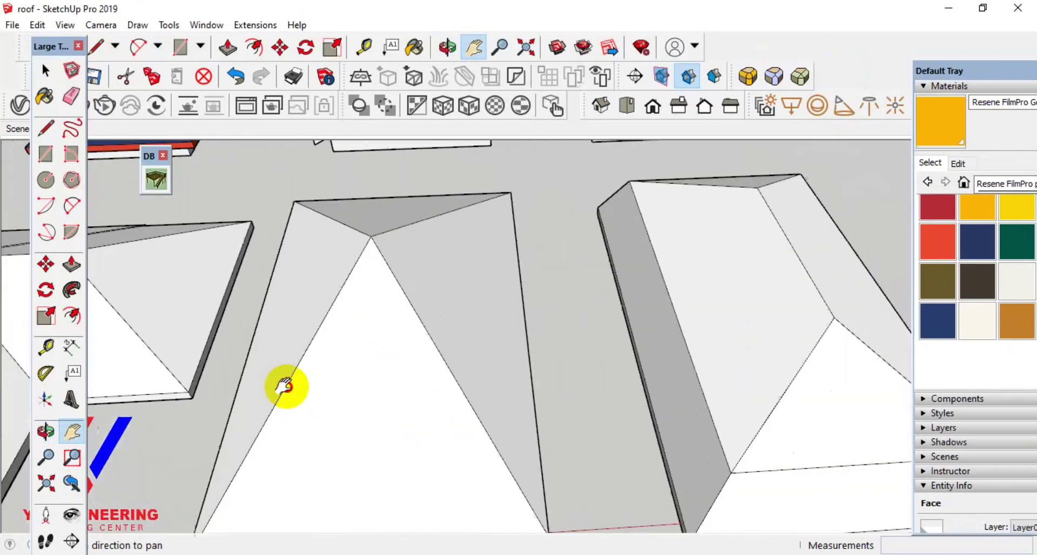
pyautogui.moveTo(319, 342)
pyautogui.mouseDown()
pyautogui.moveTo(571, 365)
pyautogui.moveTo(683, 451)
pyautogui.moveTo(834, 520)
pyautogui.mouseUp()
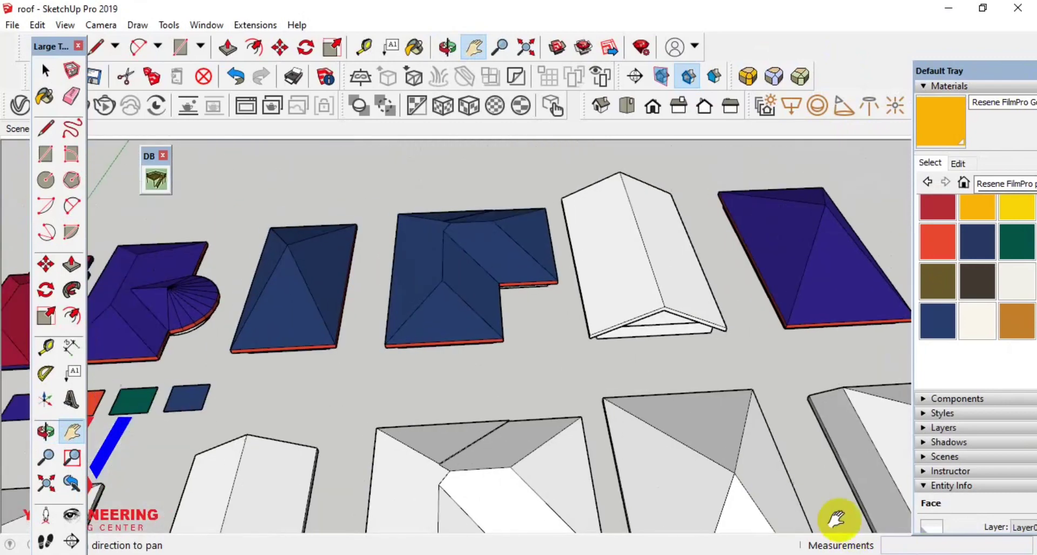
pyautogui.moveTo(637, 308); pyautogui.dragTo(827, 319)
pyautogui.scroll(1, 459, 233)
pyautogui.scroll(3, 486, 254)
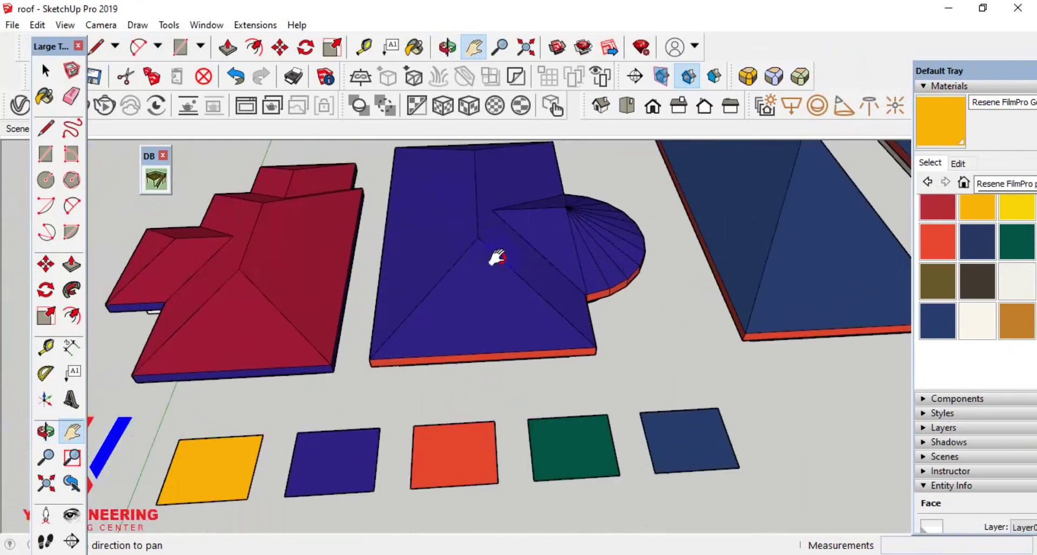
pyautogui.moveTo(493, 260); pyautogui.dragTo(261, 313)
pyautogui.moveTo(662, 316); pyautogui.dragTo(176, 370)
pyautogui.moveTo(838, 356); pyautogui.dragTo(351, 398)
pyautogui.moveTo(815, 233)
pyautogui.mouseDown()
pyautogui.moveTo(799, 306)
pyautogui.moveTo(636, 176)
pyautogui.moveTo(688, 301)
pyautogui.moveTo(824, 227)
pyautogui.mouseUp()
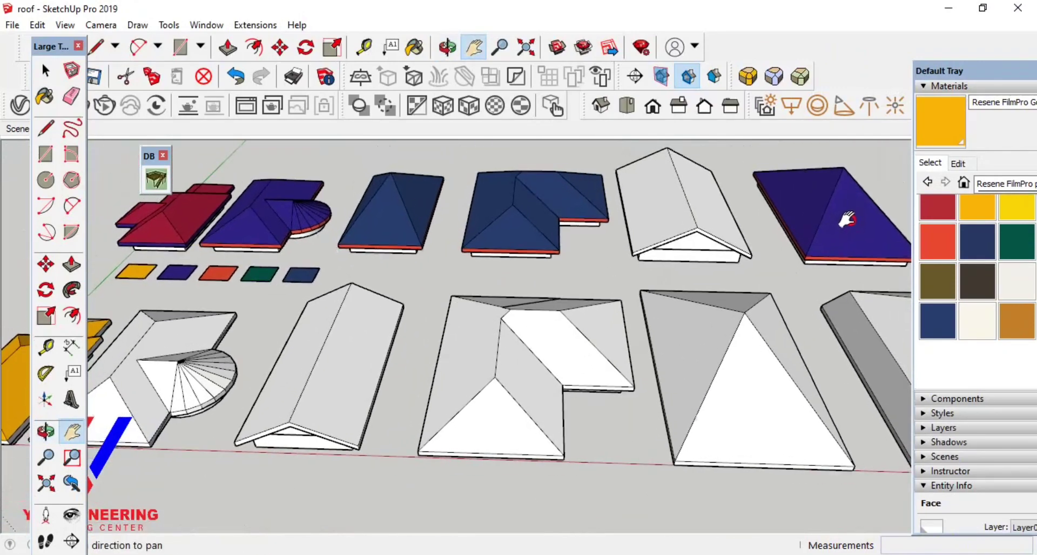
pyautogui.scroll(-2, 699, 336)
pyautogui.moveTo(699, 336)
pyautogui.mouseDown(button='middle')
pyautogui.moveTo(783, 387)
pyautogui.moveTo(741, 400)
pyautogui.mouseUp(button='middle')
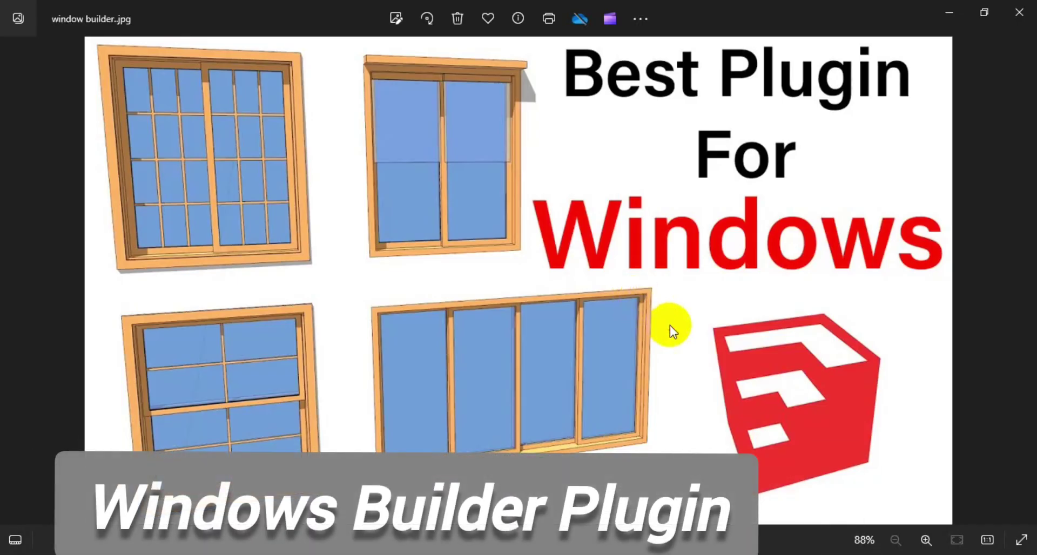
# Enlarge the window builder.jpg image, shift it upward, then minimise Windows Photos.
pyautogui.scroll(1, 833, 176)
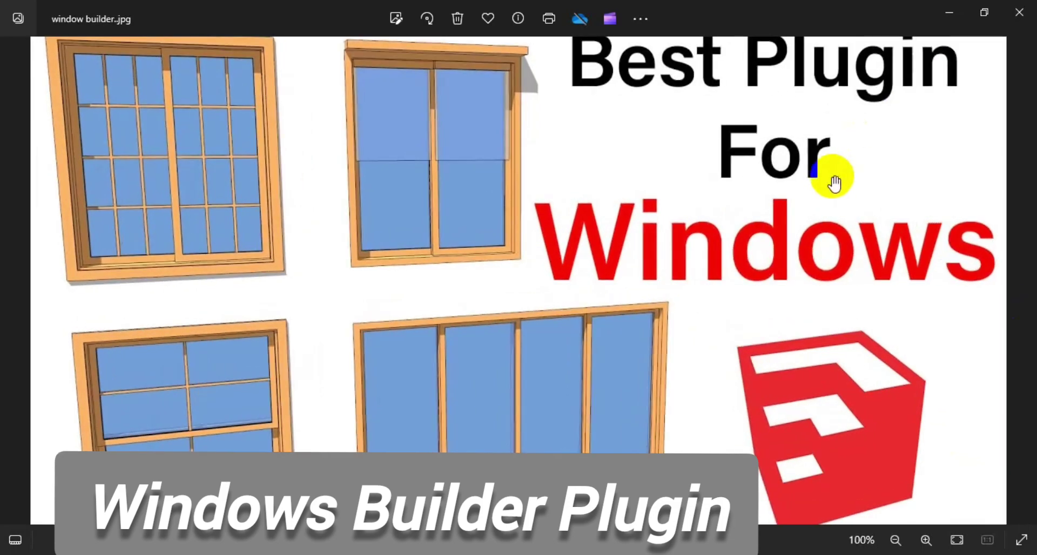
pyautogui.moveTo(783, 201)
pyautogui.mouseDown()
pyautogui.moveTo(817, 136)
pyautogui.moveTo(854, 200)
pyautogui.mouseUp()
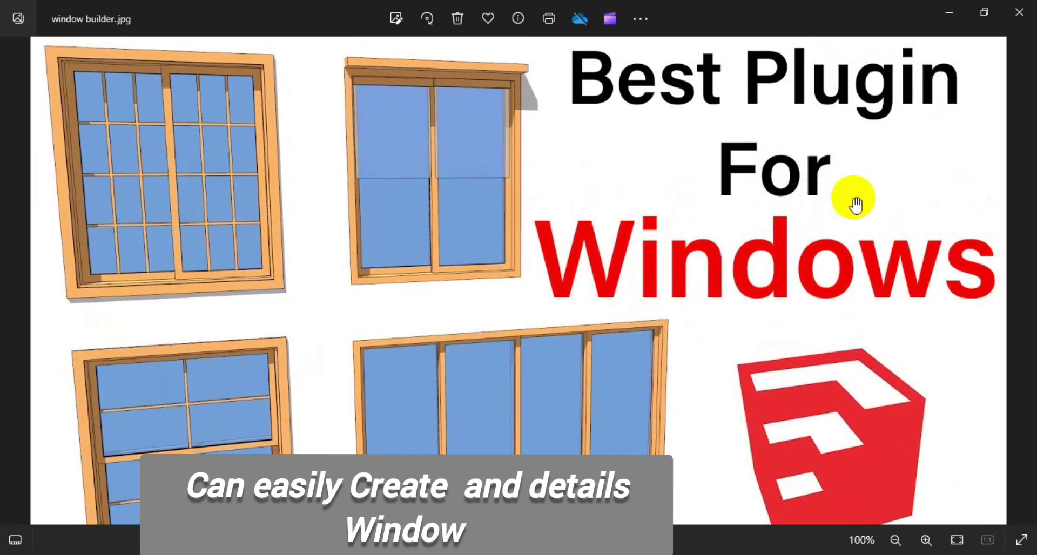
pyautogui.click(945, 13)
# From the Window menu, open the Extension Manager and start installing an extension from file.
pyautogui.moveTo(494, 308)
pyautogui.mouseDown(button='middle')
pyautogui.moveTo(528, 289)
pyautogui.moveTo(446, 336)
pyautogui.mouseUp(button='middle')
pyautogui.scroll(2, 446, 336)
pyautogui.click(207, 24)
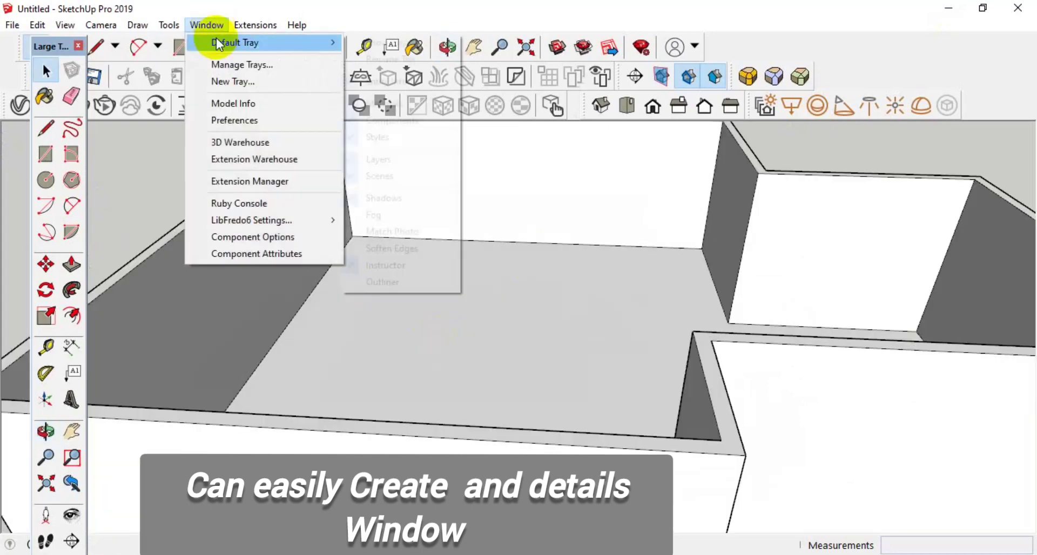
pyautogui.click(246, 181)
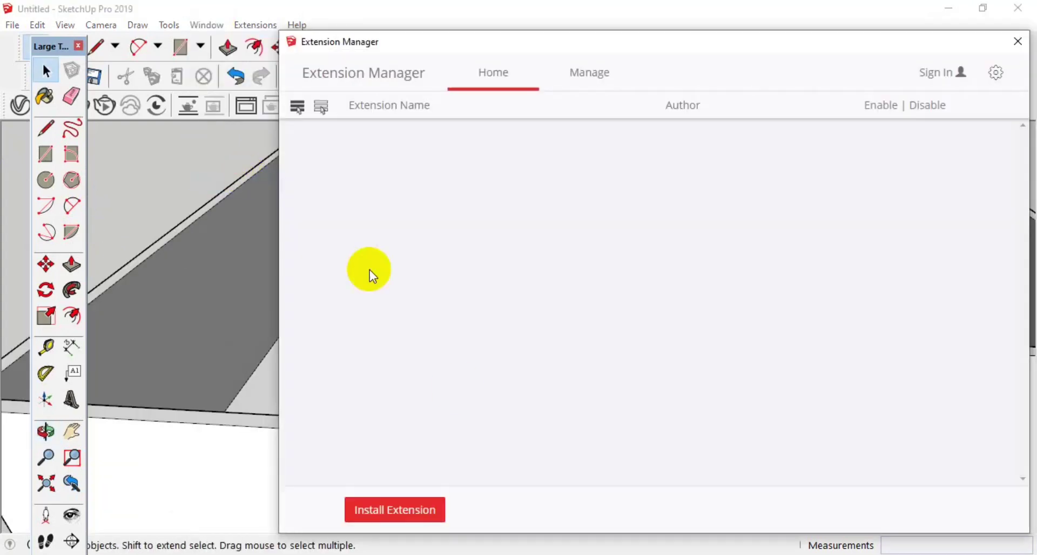
pyautogui.click(416, 500)
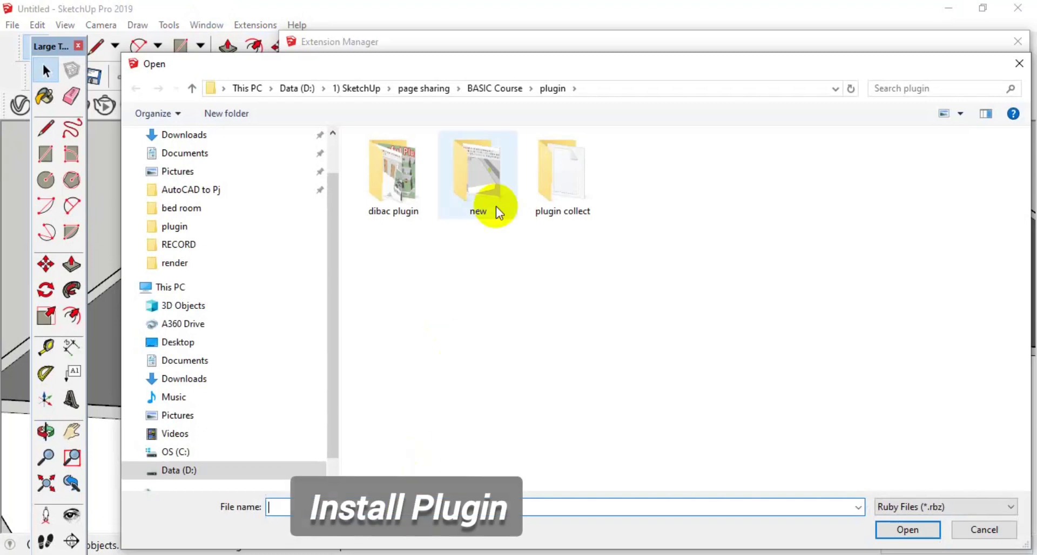
# Install DBUR_Windows v1.1.0.rbz from the Plugin Collection-1 folder.
pyautogui.click(603, 89)
pyautogui.write('D:\\1) SketchUp\\Plugin\\Plugin Collection-1')
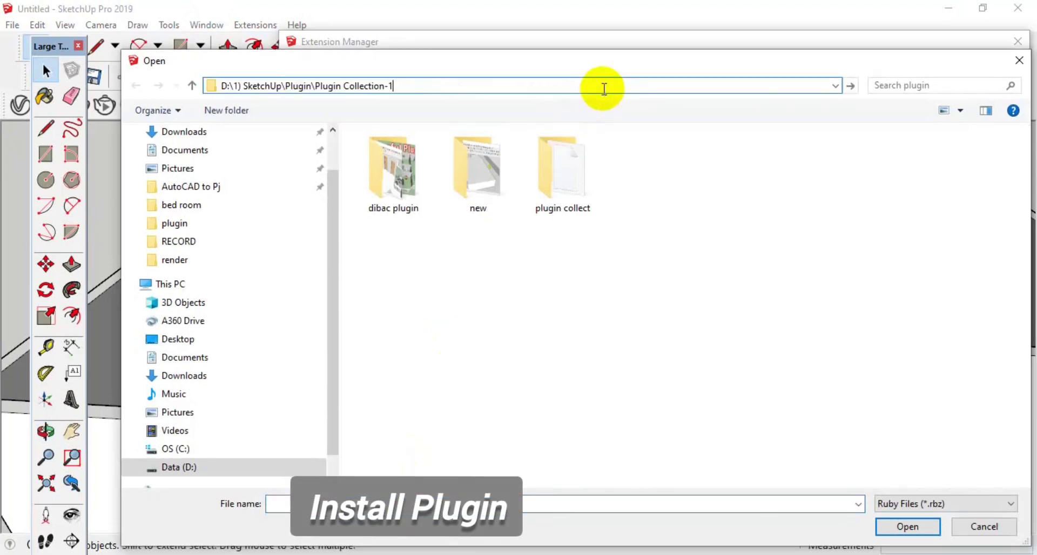
pyautogui.press('Return')
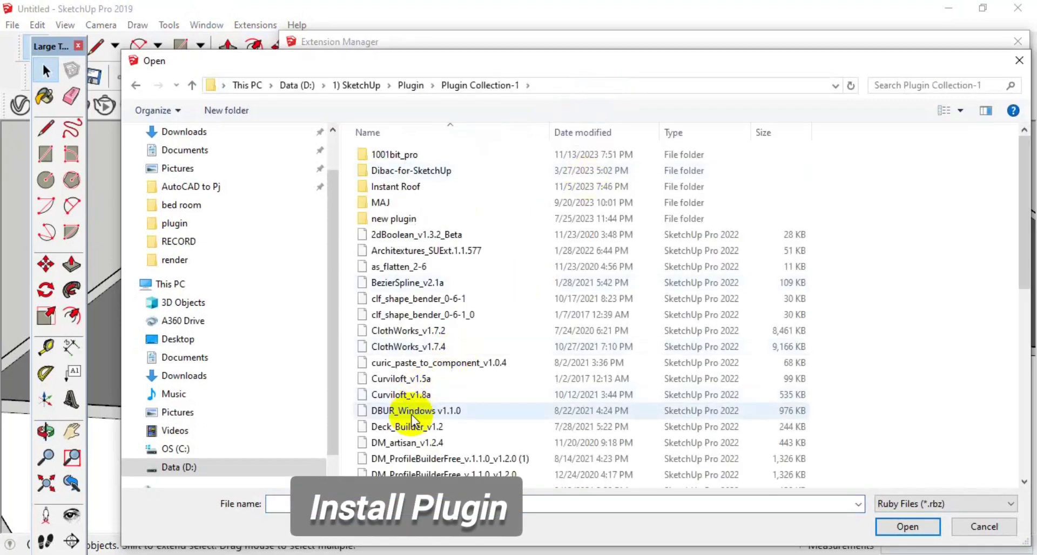
pyautogui.click(412, 416)
pyautogui.click(908, 528)
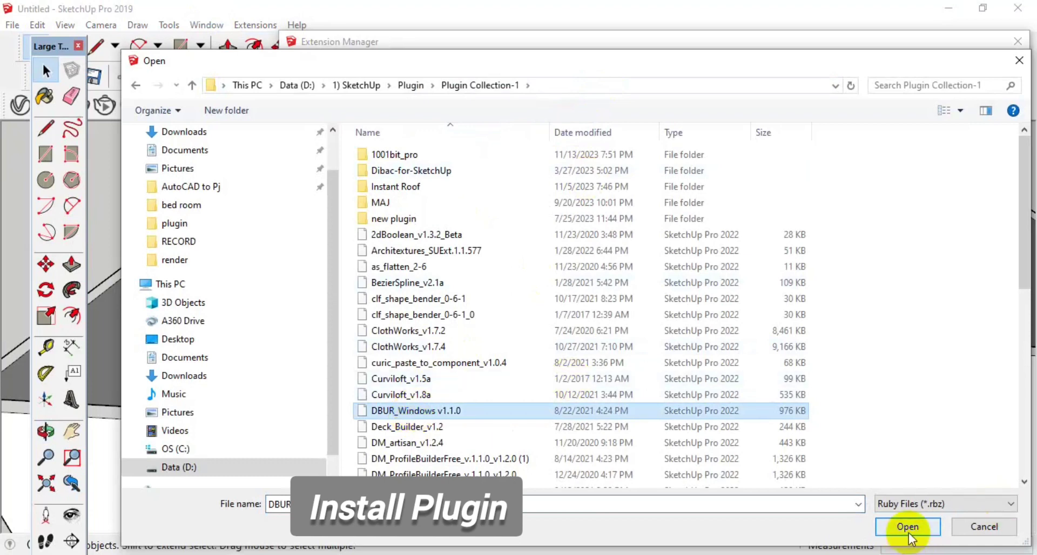
# Close the Extension Manager and enable the Windows Builder toolbar.
pyautogui.click(1019, 49)
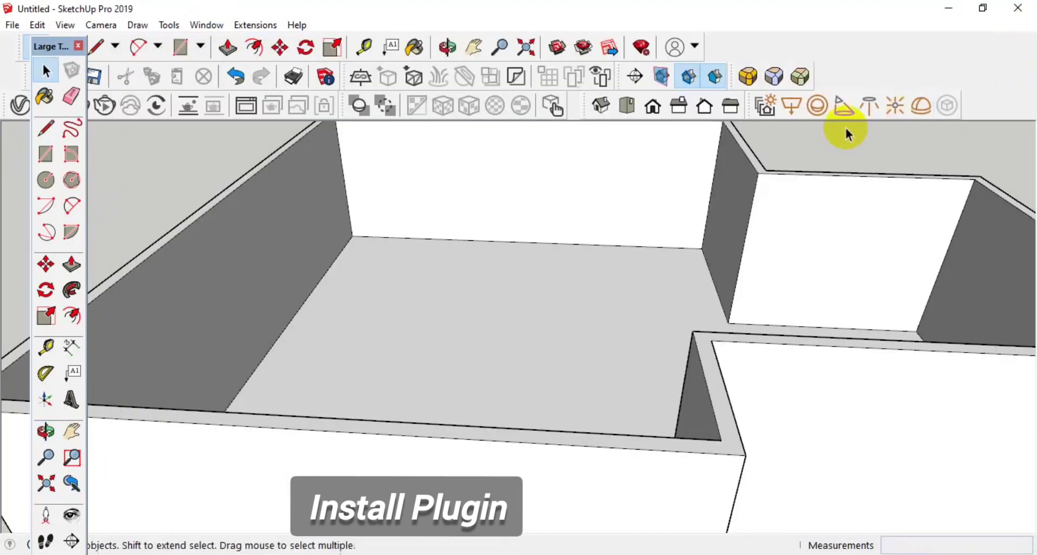
pyautogui.rightClick(877, 70)
pyautogui.scroll(-2, 908, 270)
pyautogui.scroll(-3, 921, 518)
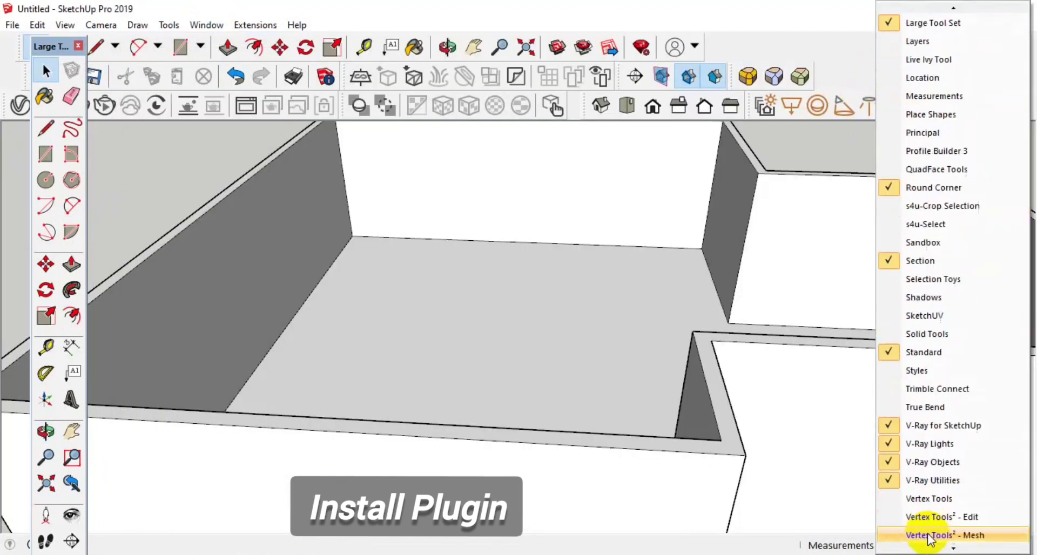
pyautogui.scroll(-2, 923, 524)
pyautogui.click(935, 499)
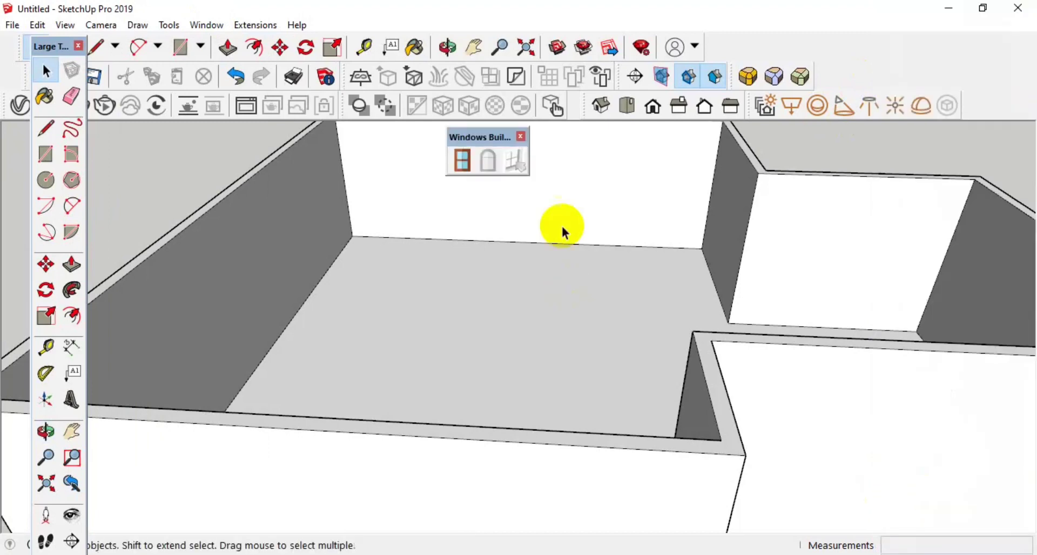
pyautogui.moveTo(497, 145); pyautogui.dragTo(518, 165)
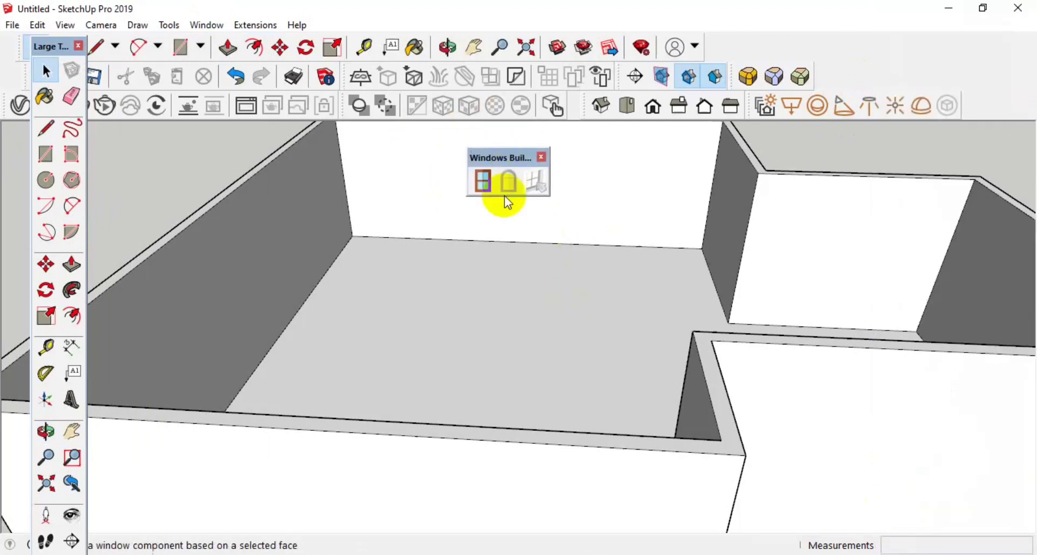
# Orbit and zoom to view the outside face of the front wall.
pyautogui.scroll(-5, 417, 400)
pyautogui.scroll(3, 398, 464)
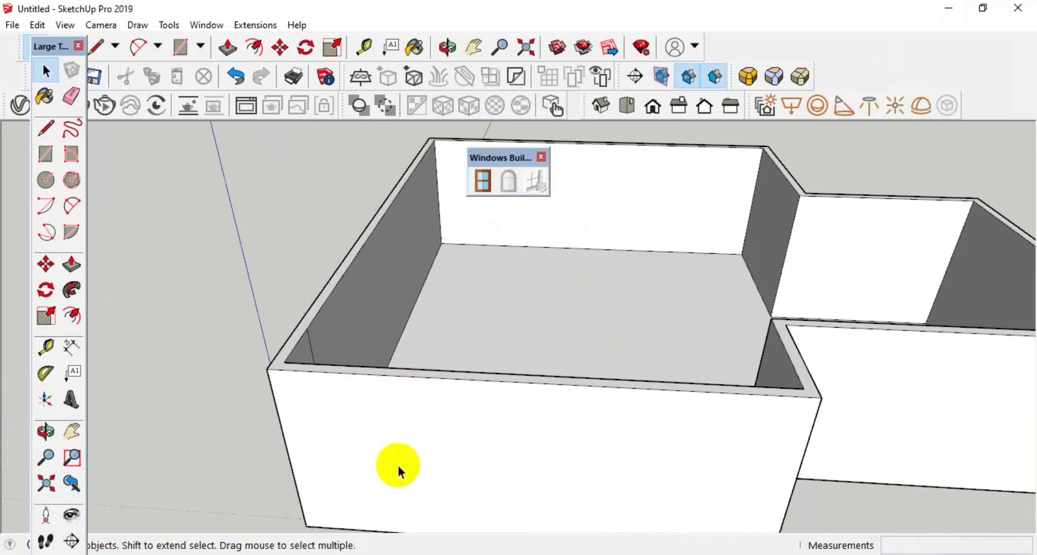
pyautogui.scroll(-3, 398, 465)
pyautogui.scroll(5, 457, 445)
pyautogui.scroll(1, 445, 249)
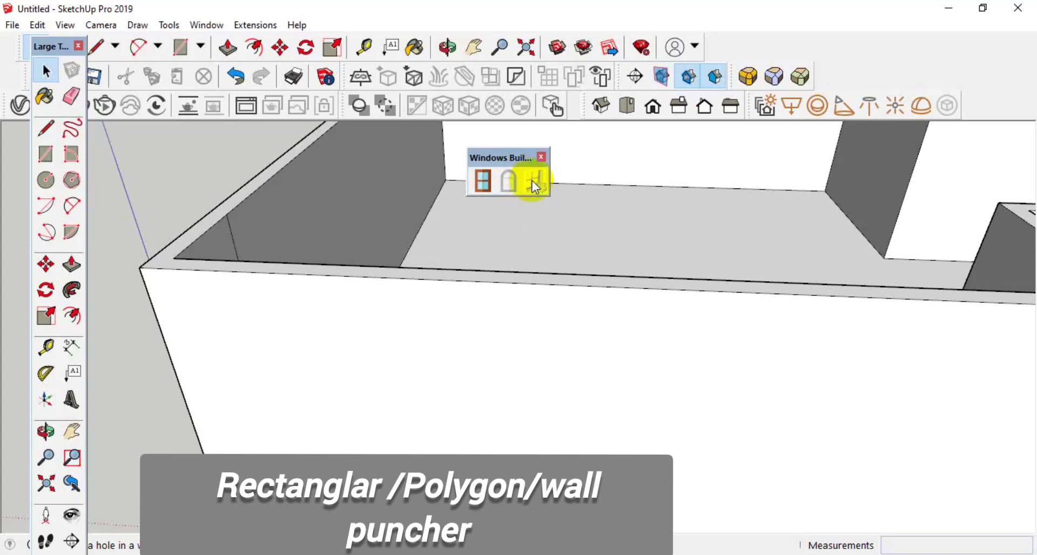
pyautogui.moveTo(479, 227)
pyautogui.mouseDown(button='middle')
pyautogui.moveTo(478, 318)
pyautogui.moveTo(545, 346)
pyautogui.moveTo(475, 325)
pyautogui.moveTo(528, 289)
pyautogui.moveTo(489, 331)
pyautogui.mouseUp(button='middle')
pyautogui.scroll(2, 546, 346)
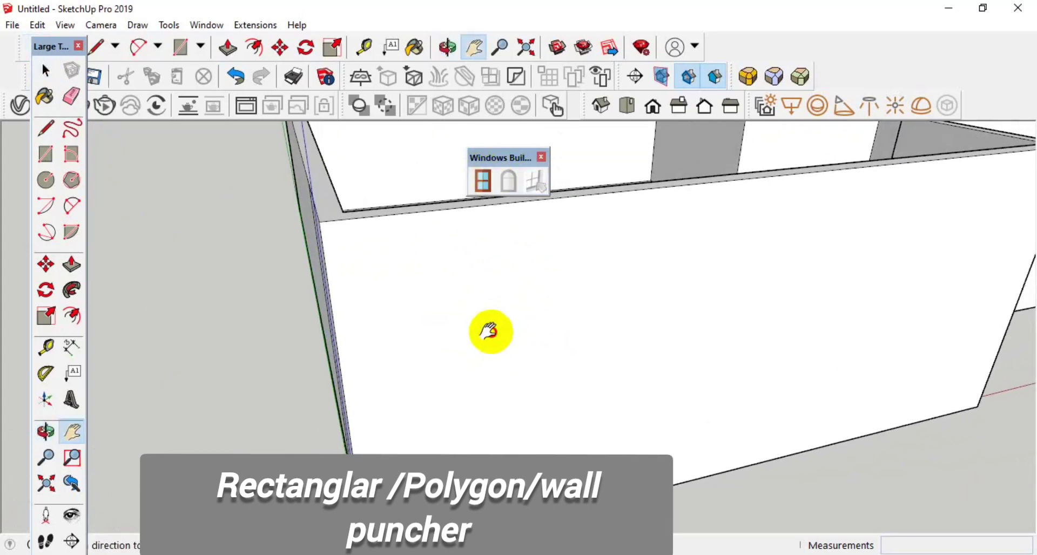
pyautogui.scroll(2, 455, 271)
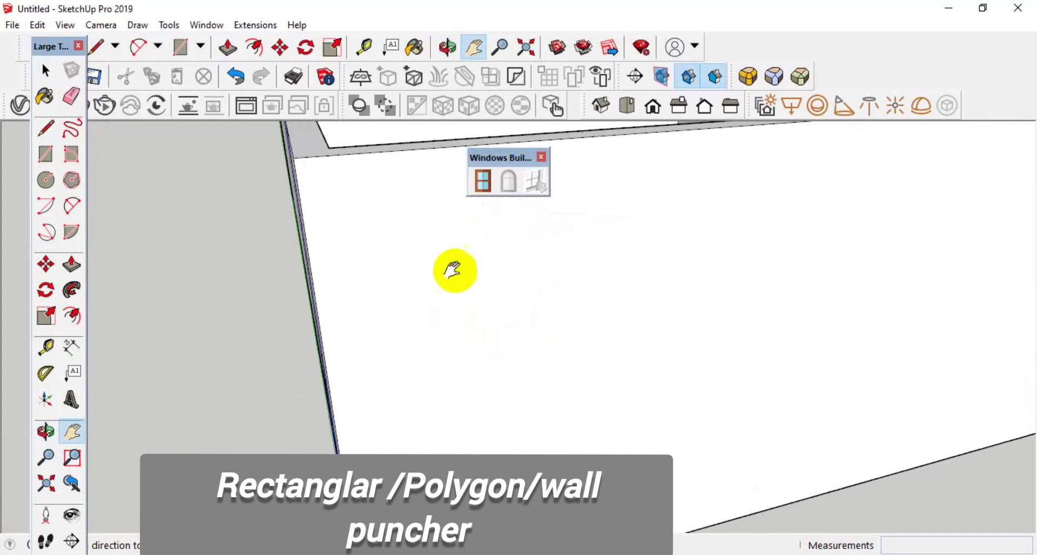
pyautogui.scroll(2, 459, 243)
# Open the Rectangular window settings and set the window type to Sliding.
pyautogui.click(483, 181)
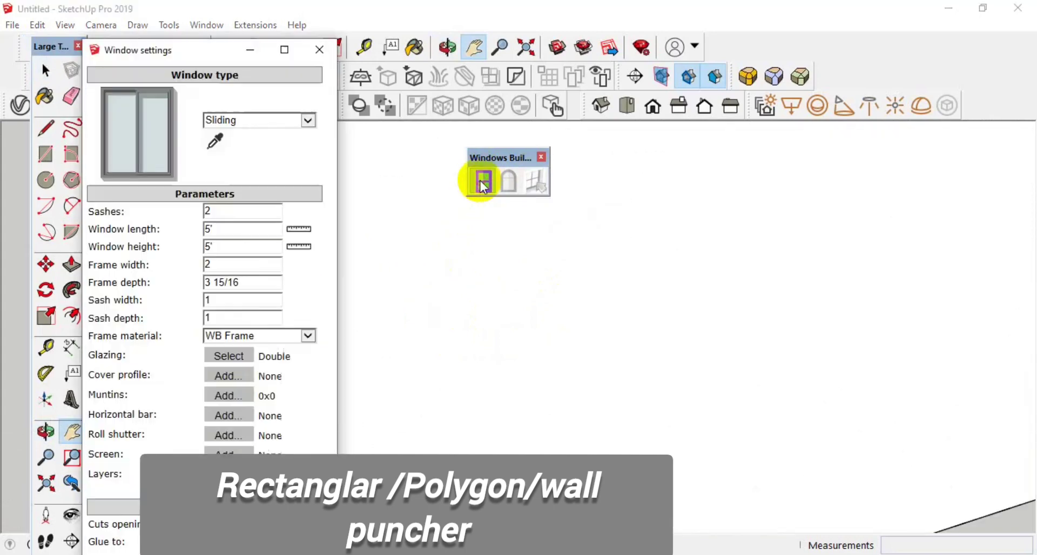
pyautogui.moveTo(210, 54)
pyautogui.mouseDown()
pyautogui.moveTo(621, 26)
pyautogui.moveTo(609, 81)
pyautogui.moveTo(675, 54)
pyautogui.mouseUp()
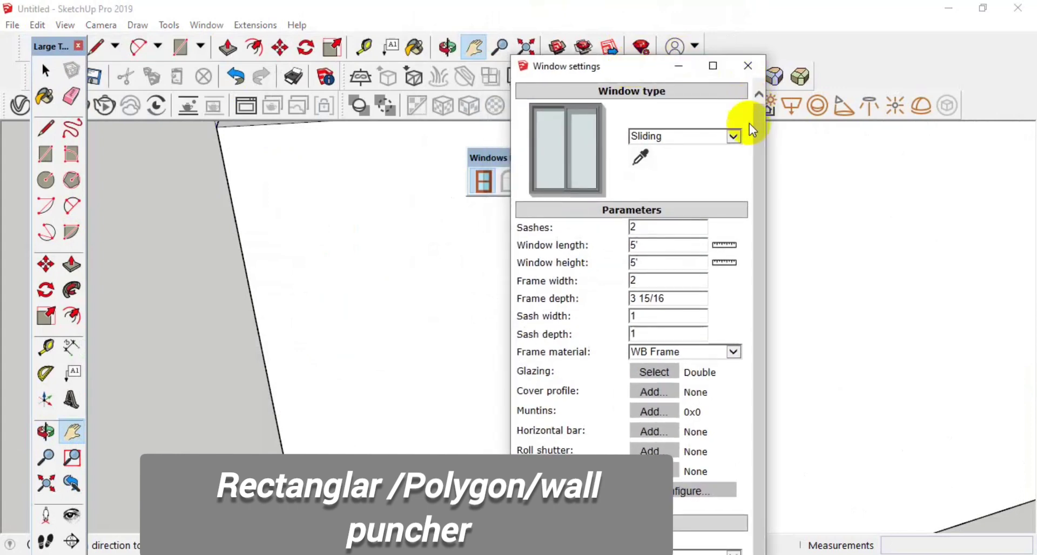
pyautogui.click(733, 137)
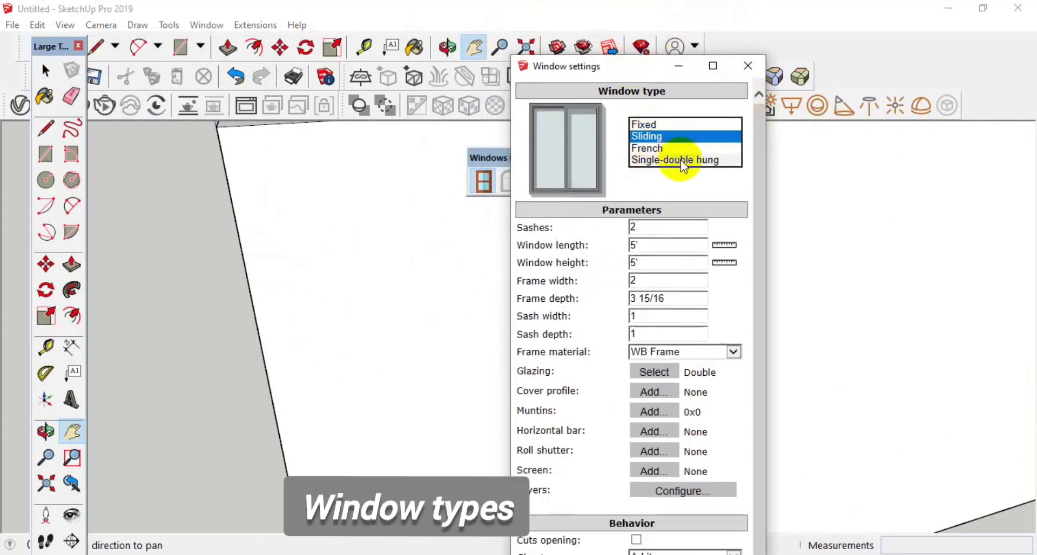
pyautogui.click(671, 147)
pyautogui.click(669, 138)
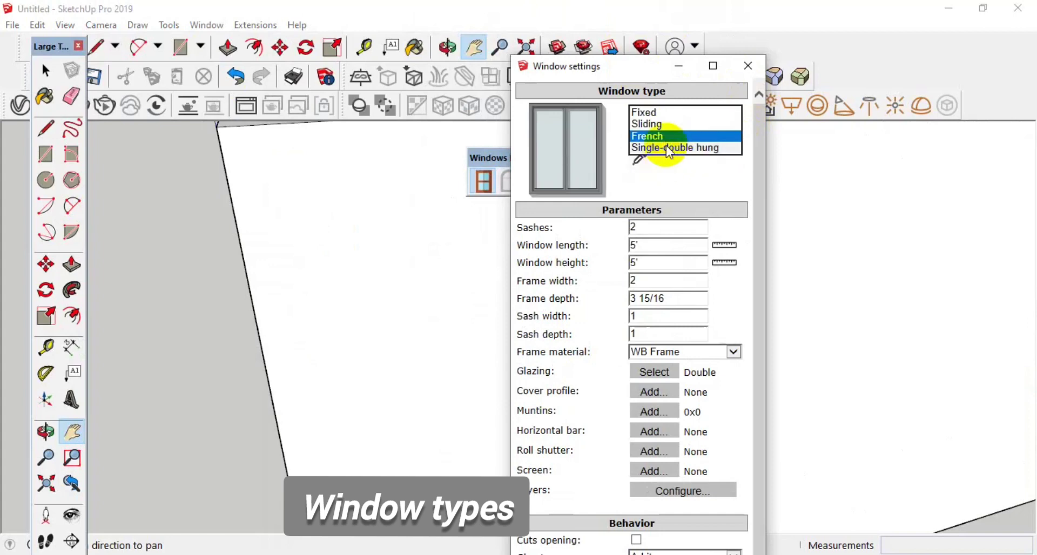
pyautogui.click(670, 149)
pyautogui.click(669, 136)
pyautogui.click(670, 125)
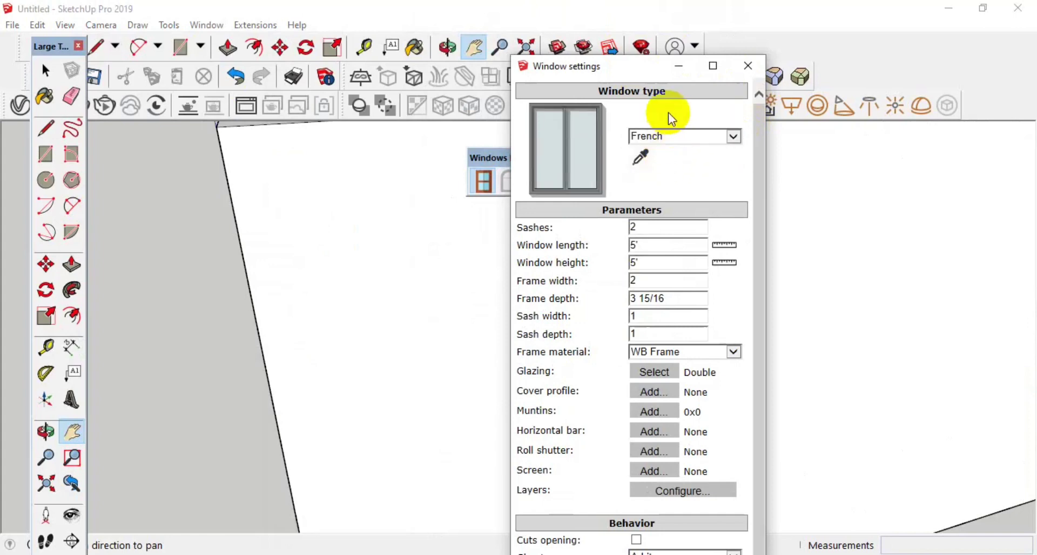
pyautogui.click(681, 138)
pyautogui.click(660, 136)
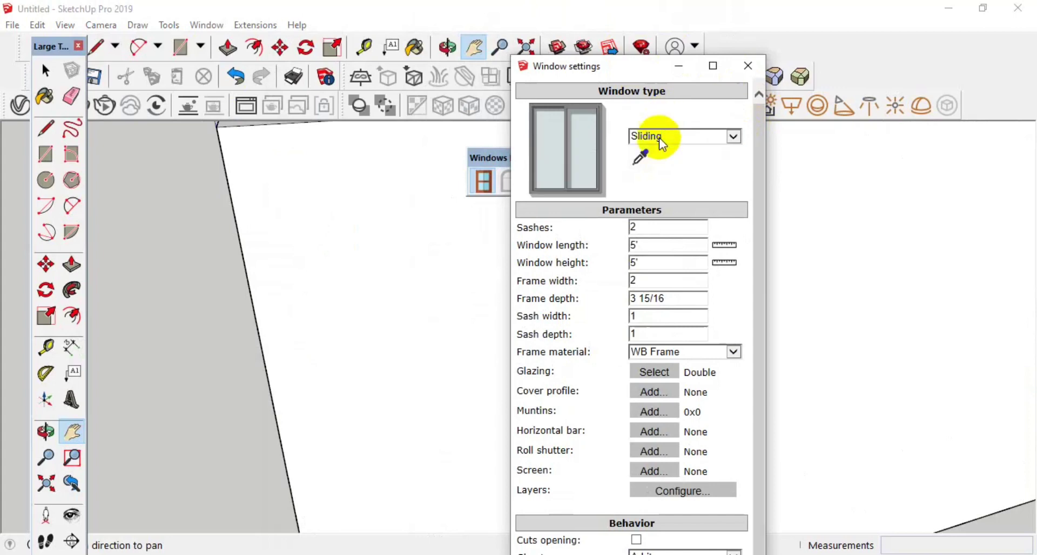
pyautogui.click(660, 137)
pyautogui.click(659, 125)
pyautogui.click(665, 137)
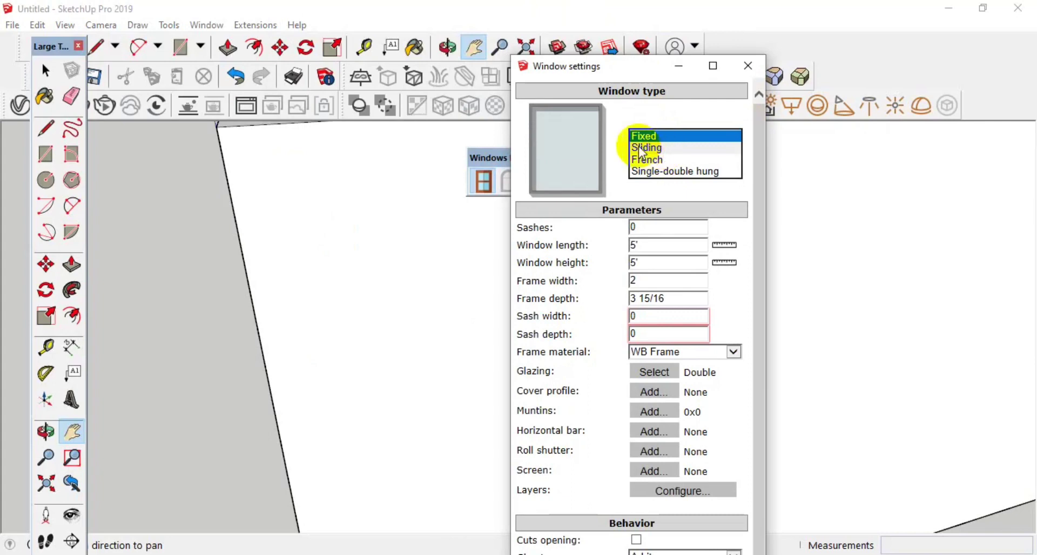
pyautogui.click(648, 147)
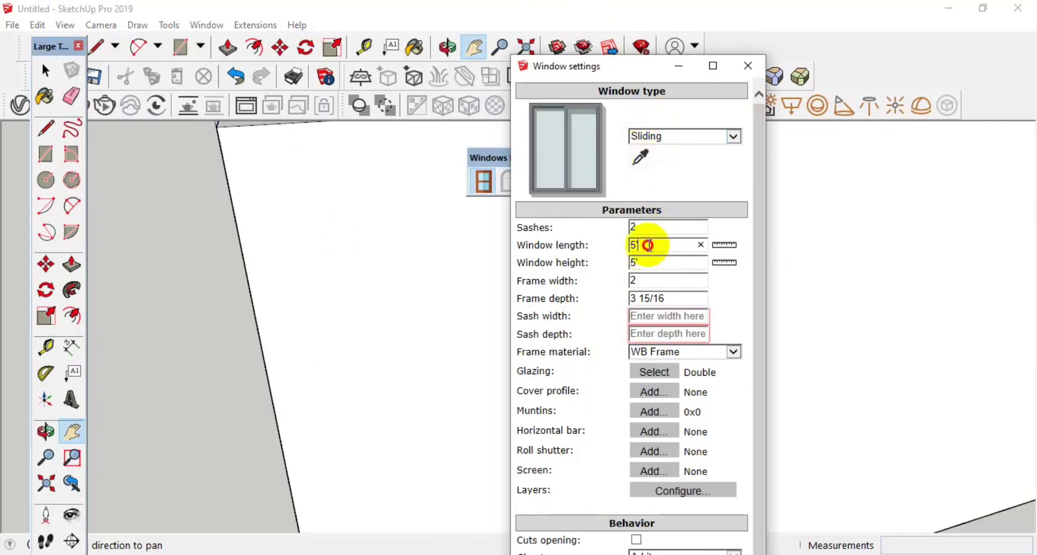
# Set the window length and height to 4', and sash width and depth to 1.
pyautogui.moveTo(648, 245)
pyautogui.mouseDown()
pyautogui.moveTo(624, 249)
pyautogui.moveTo(623, 266)
pyautogui.mouseUp()
pyautogui.write('4')
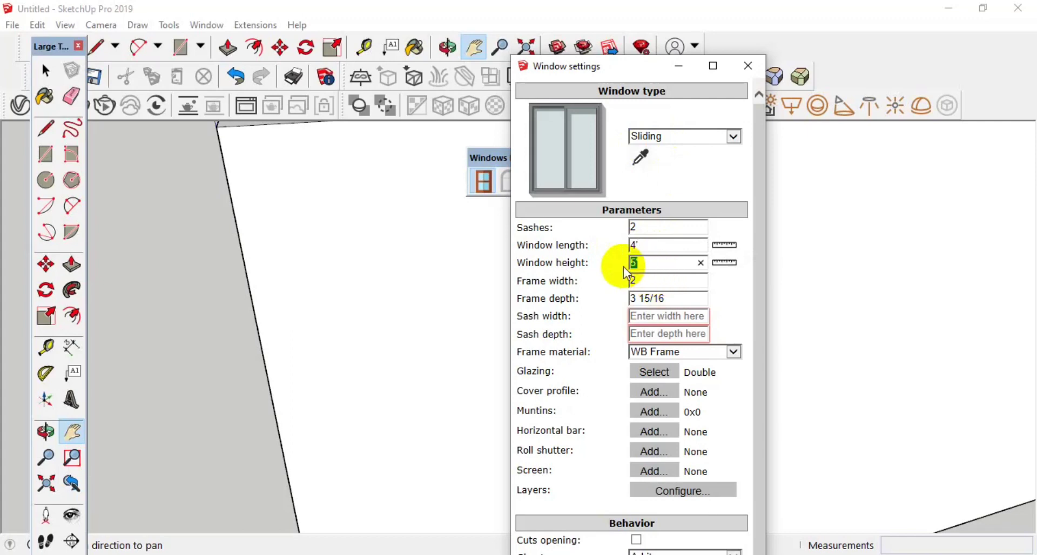
pyautogui.click(654, 281)
pyautogui.moveTo(654, 281); pyautogui.dragTo(602, 276)
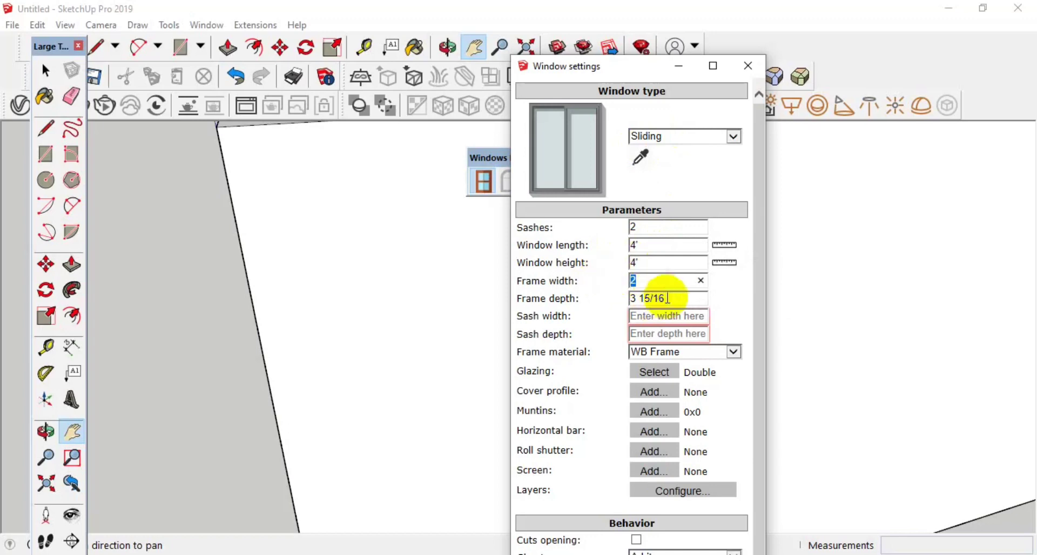
pyautogui.scroll(-1, 660, 264)
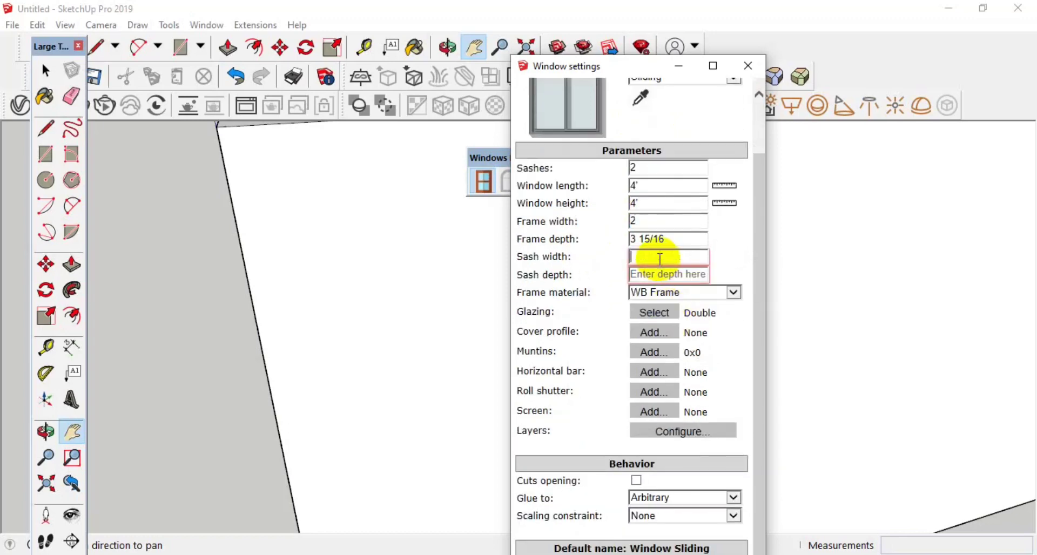
pyautogui.write('1')
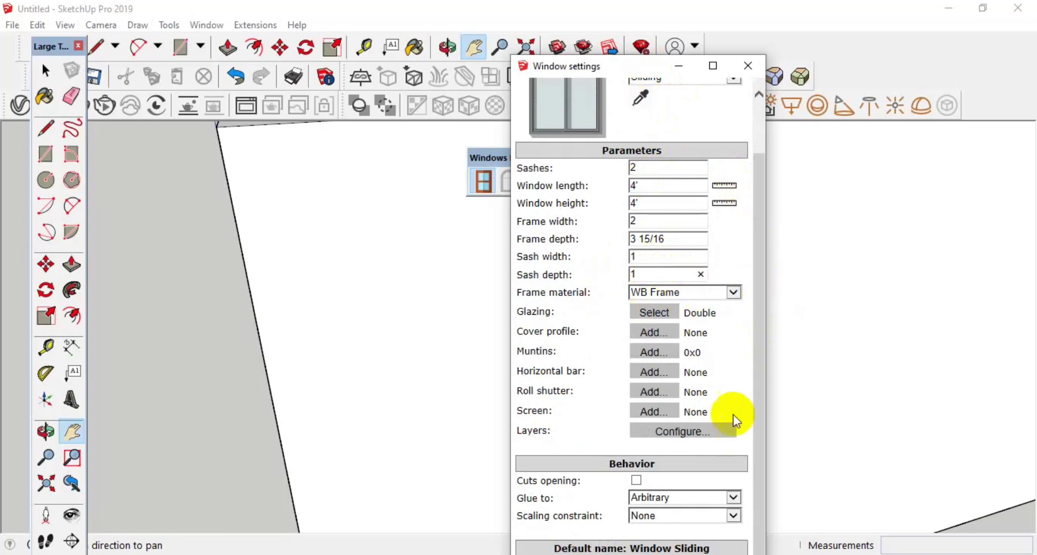
pyautogui.moveTo(638, 60); pyautogui.dragTo(743, 41)
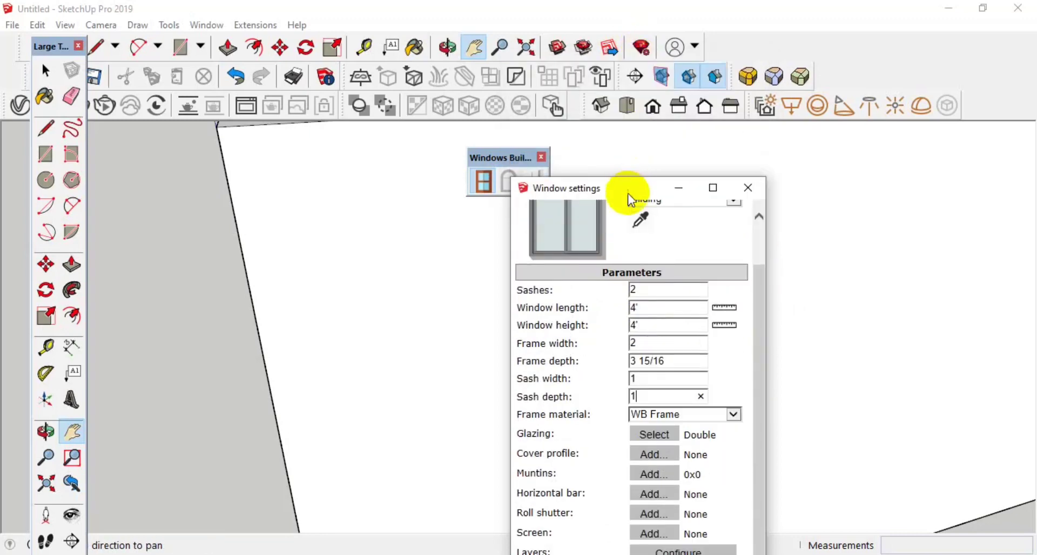
pyautogui.scroll(-3, 814, 375)
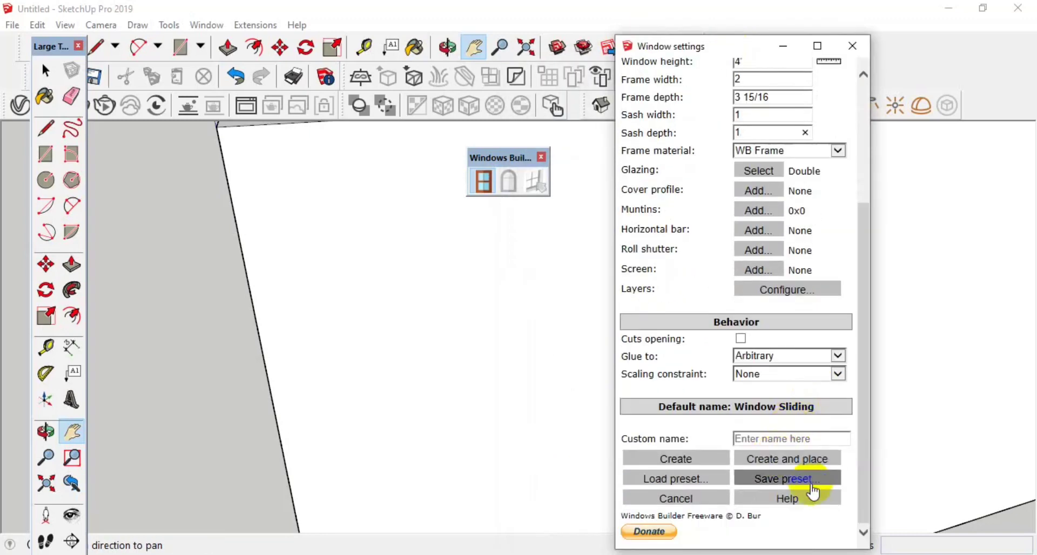
# Create the 4' × 4' sliding window and place it on the wall.
pyautogui.click(794, 471)
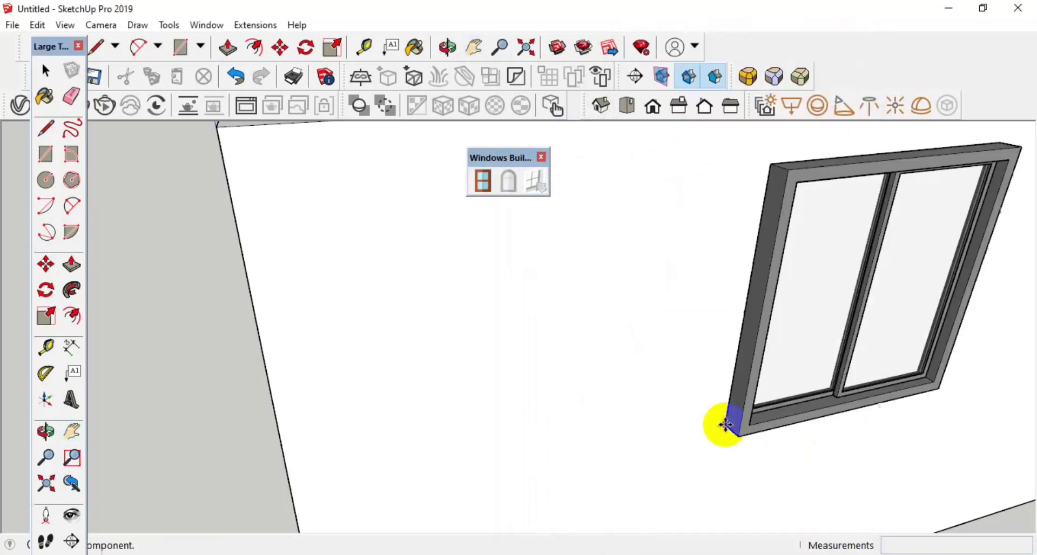
pyautogui.scroll(-3, 595, 379)
pyautogui.scroll(-2, 476, 346)
pyautogui.scroll(5, 447, 413)
pyautogui.scroll(-4, 435, 440)
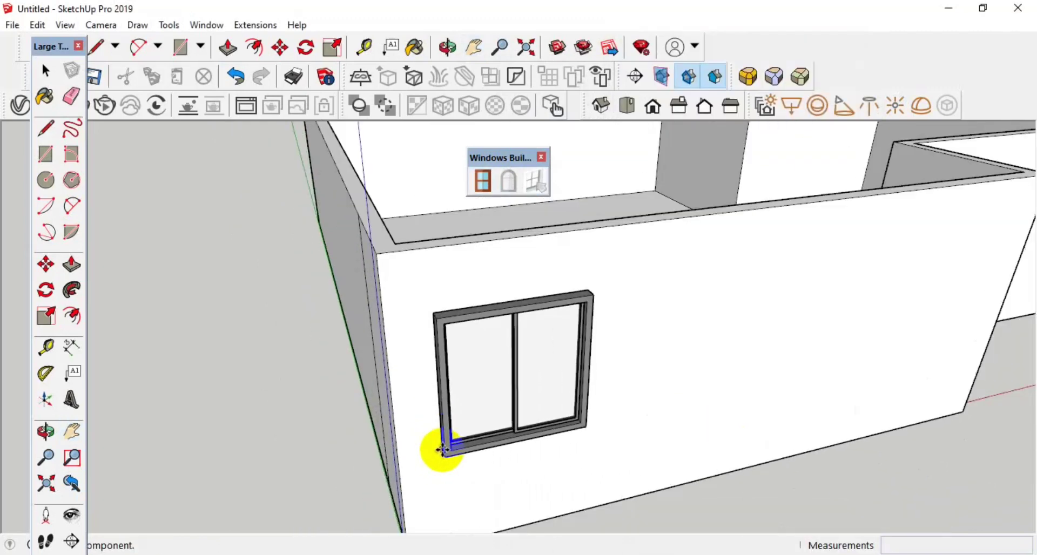
pyautogui.scroll(3, 439, 446)
pyautogui.scroll(-3, 440, 447)
pyautogui.scroll(4, 440, 448)
pyautogui.click(442, 449)
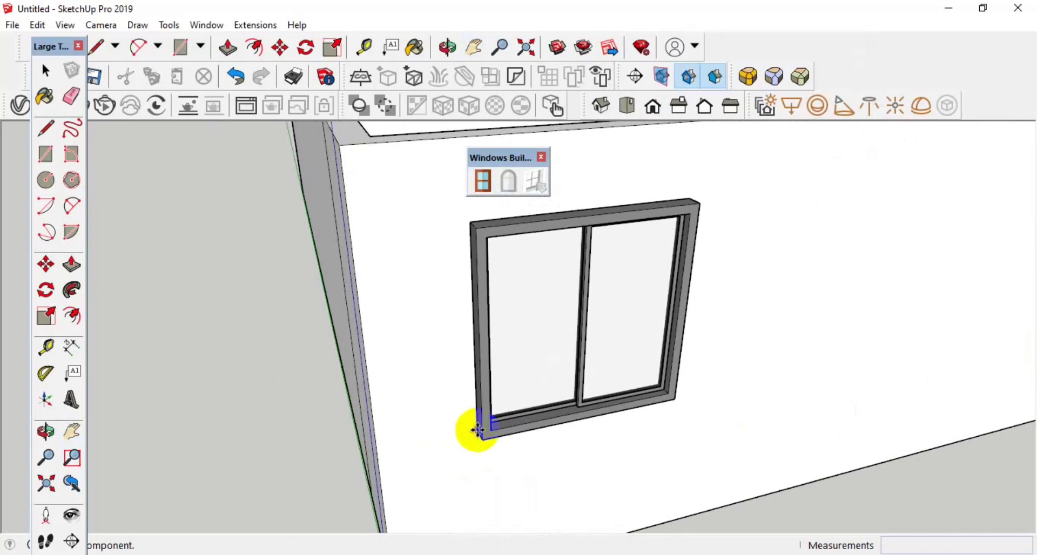
# Move the window, try cutting its wall opening, and dismiss the not-glued warning.
pyautogui.press('m')
pyautogui.scroll(2, 446, 444)
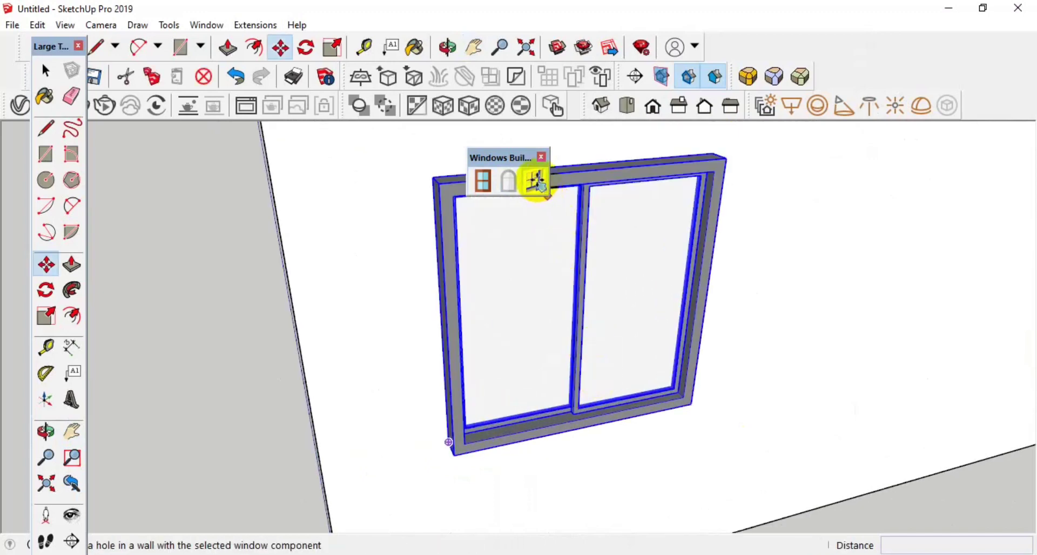
pyautogui.scroll(-3, 528, 361)
pyautogui.moveTo(528, 361)
pyautogui.mouseDown(button='middle')
pyautogui.moveTo(1030, 468)
pyautogui.moveTo(1029, 478)
pyautogui.moveTo(659, 224)
pyautogui.moveTo(620, 229)
pyautogui.moveTo(186, 164)
pyautogui.moveTo(418, 316)
pyautogui.mouseUp(button='middle')
pyautogui.scroll(3, 486, 271)
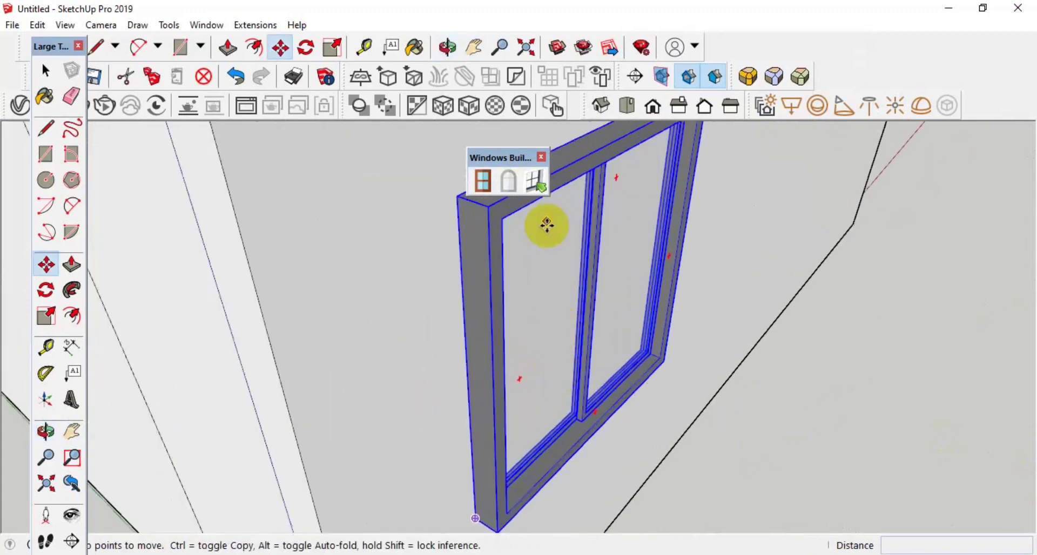
pyautogui.click(535, 185)
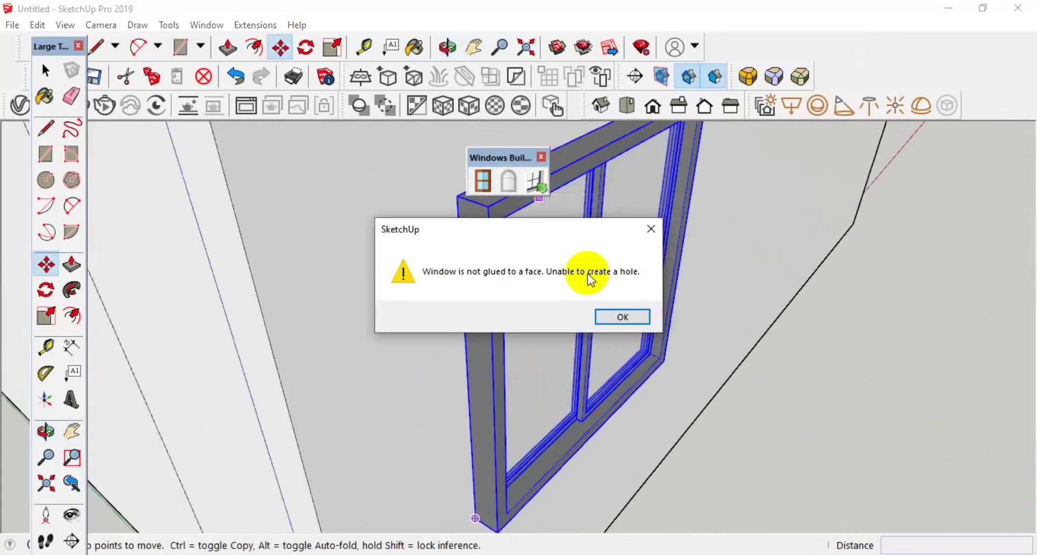
pyautogui.click(621, 318)
pyautogui.moveTo(621, 319)
pyautogui.mouseDown(button='middle')
pyautogui.moveTo(452, 338)
pyautogui.moveTo(396, 364)
pyautogui.moveTo(329, 317)
pyautogui.mouseUp(button='middle')
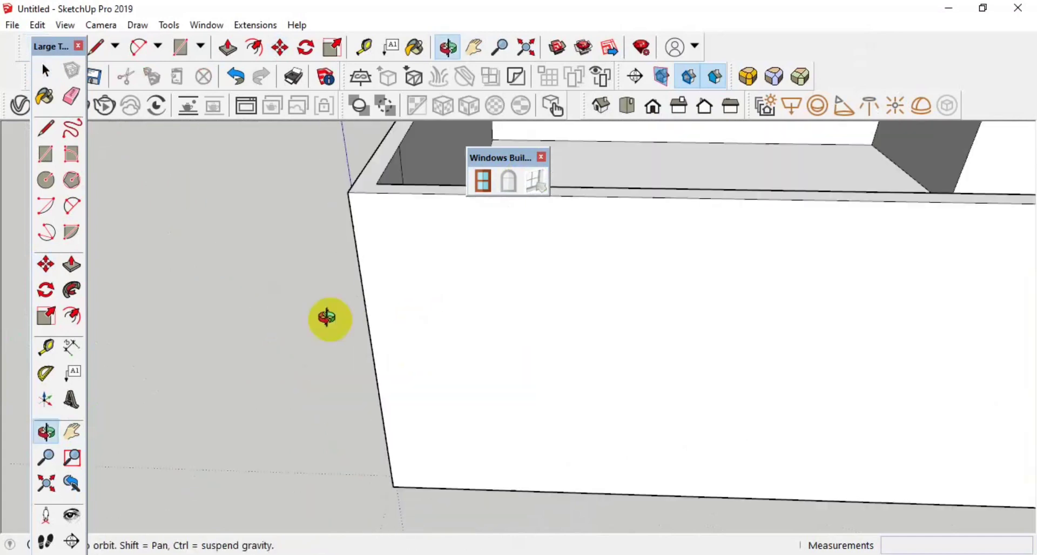
# Place a new sliding window further left, try the hole cut, and dismiss the warning.
pyautogui.click(483, 181)
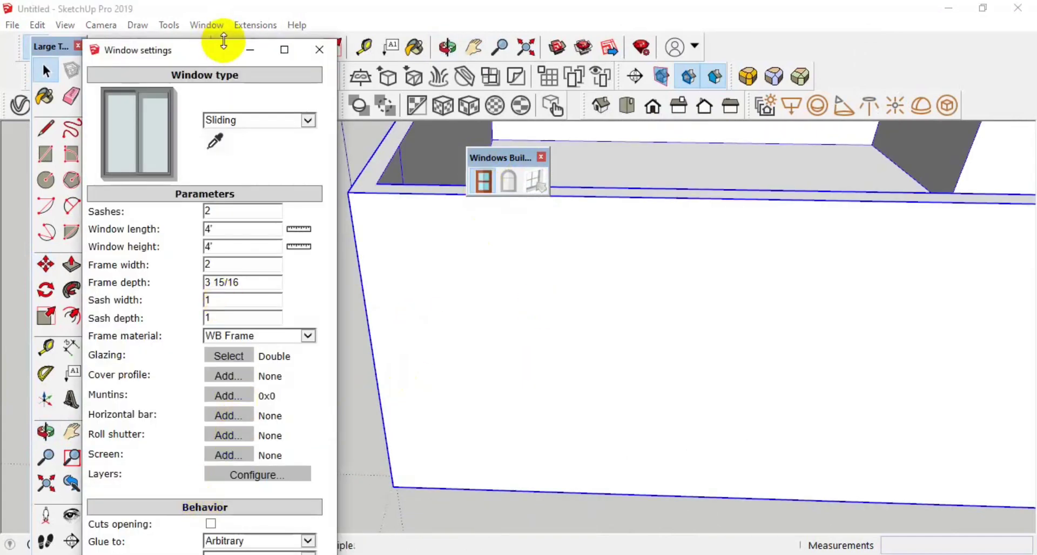
pyautogui.moveTo(221, 39)
pyautogui.mouseDown()
pyautogui.moveTo(197, 211)
pyautogui.moveTo(313, 60)
pyautogui.mouseUp()
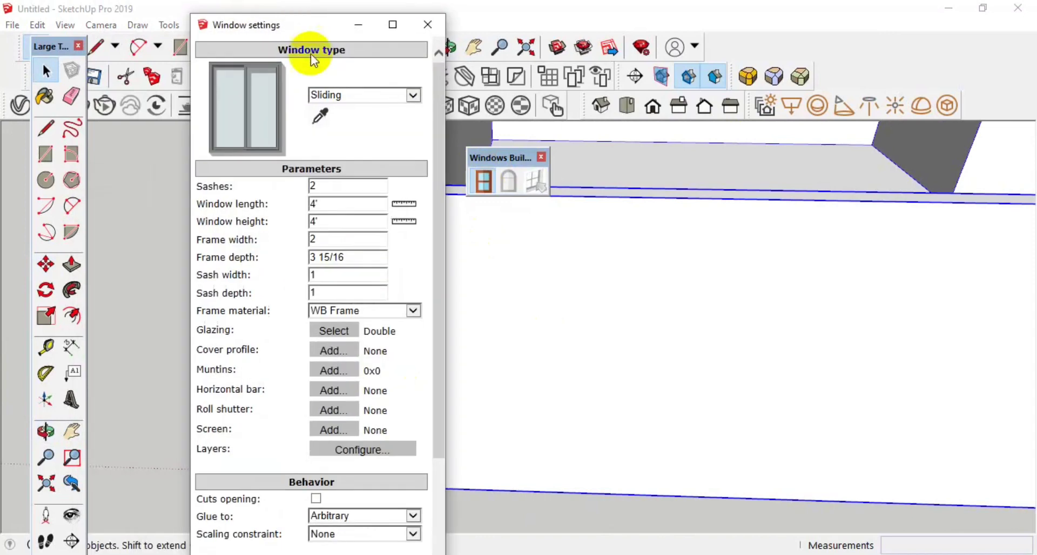
pyautogui.scroll(-3, 378, 347)
pyautogui.scroll(-1, 387, 421)
pyautogui.click(393, 493)
pyautogui.click(509, 377)
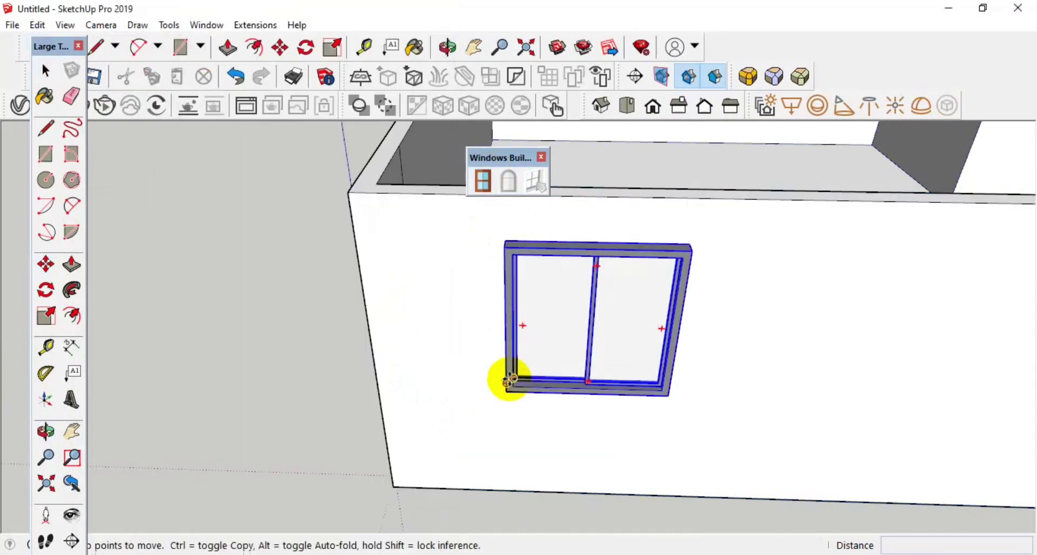
pyautogui.click(537, 181)
pyautogui.click(640, 318)
# Explode the wall into loose geometry.
pyautogui.moveTo(640, 318)
pyautogui.mouseDown(button='middle')
pyautogui.moveTo(370, 349)
pyautogui.moveTo(613, 424)
pyautogui.mouseUp(button='middle')
pyautogui.click(635, 399)
pyautogui.rightClick(635, 399)
pyautogui.click(696, 152)
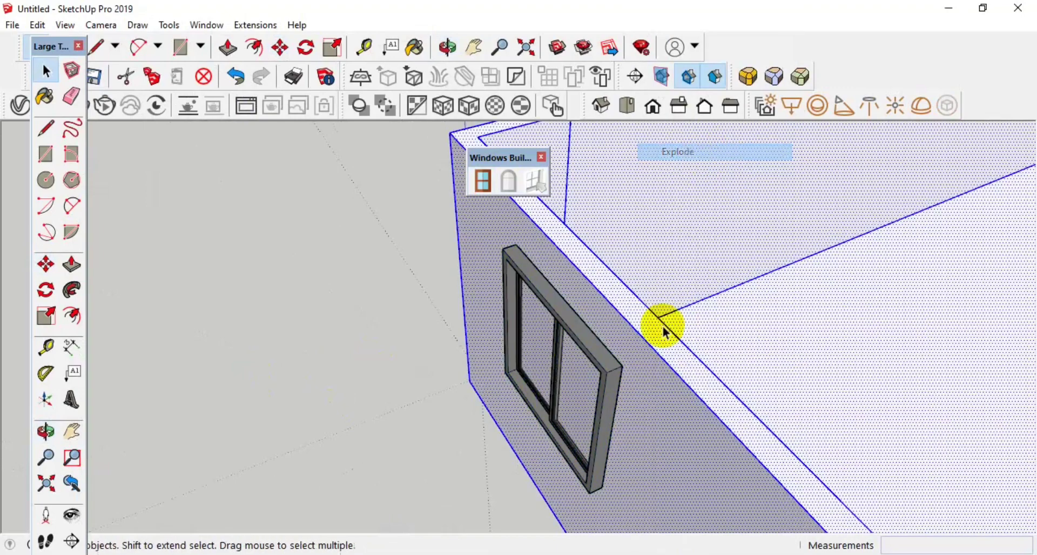
# Erase the stray face left in front of the sliding window.
pyautogui.click(621, 391)
pyautogui.scroll(2, 597, 486)
pyautogui.press('m')
pyautogui.scroll(2, 597, 363)
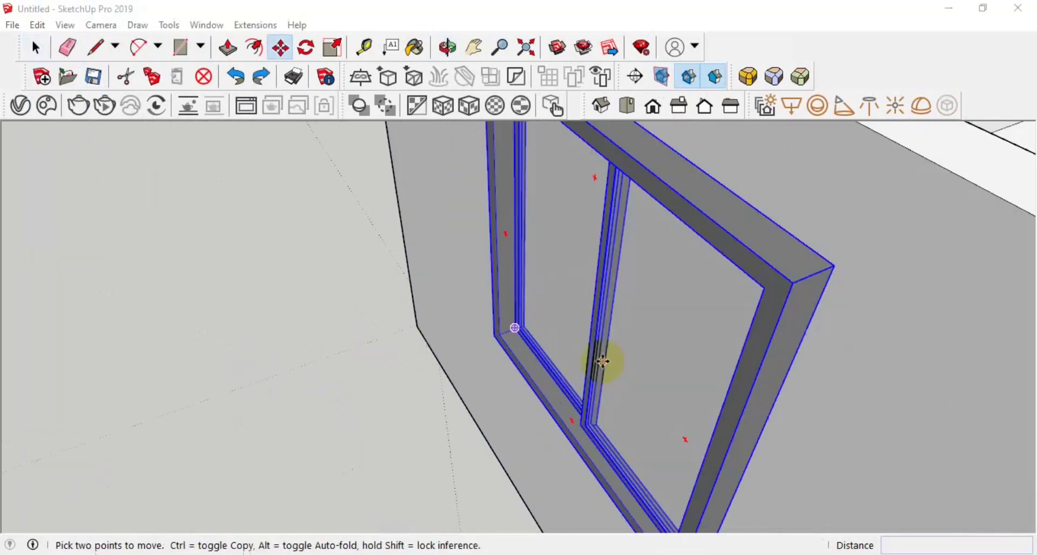
pyautogui.scroll(-2, 561, 297)
pyautogui.rightClick(782, 216)
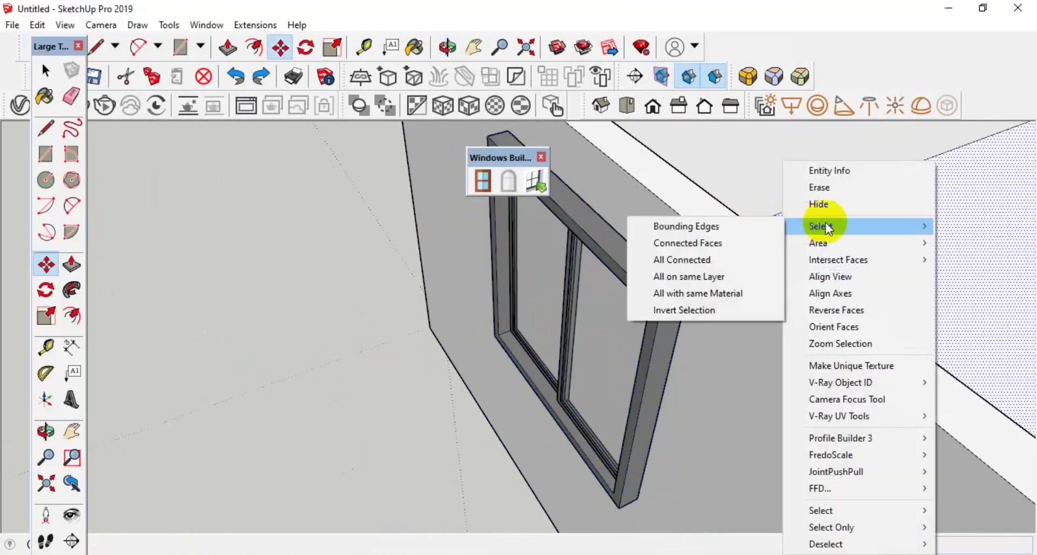
pyautogui.click(827, 187)
pyautogui.press('space')
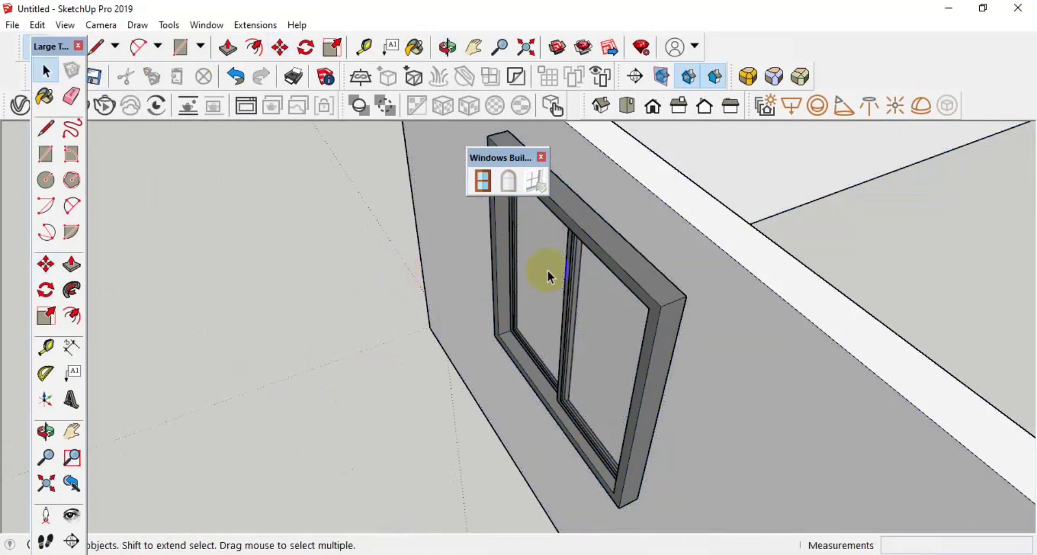
# Select the sliding window and cut its opening through the wall.
pyautogui.click(504, 265)
pyautogui.scroll(2, 562, 353)
pyautogui.click(535, 182)
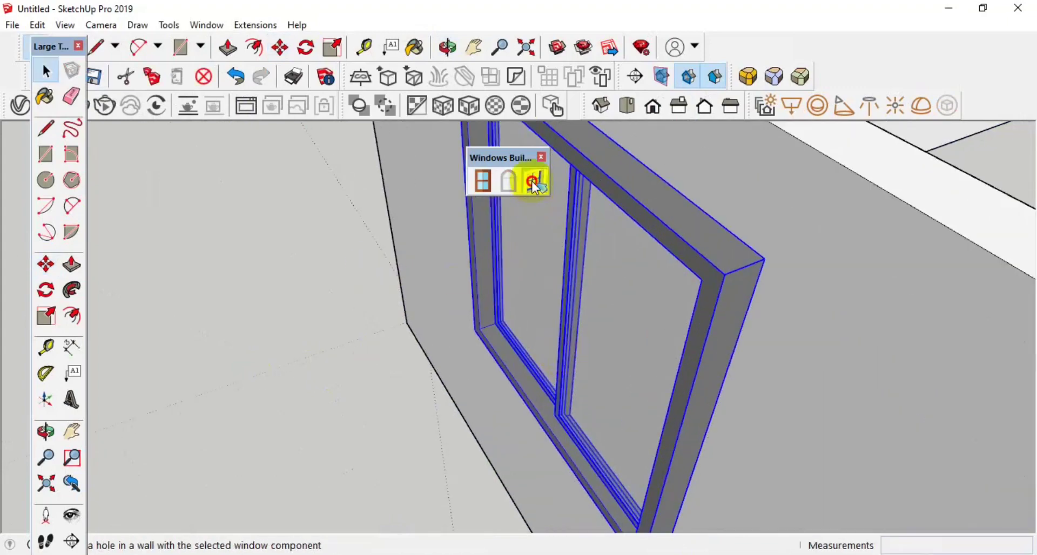
pyautogui.moveTo(549, 300)
pyautogui.mouseDown(button='middle')
pyautogui.moveTo(609, 366)
pyautogui.moveTo(931, 289)
pyautogui.moveTo(575, 335)
pyautogui.moveTo(683, 276)
pyautogui.moveTo(668, 289)
pyautogui.moveTo(490, 308)
pyautogui.moveTo(676, 265)
pyautogui.moveTo(528, 247)
pyautogui.mouseUp(button='middle')
# Set up a new 4' × 4' rectangular window of type Single-double hung.
pyautogui.click(483, 181)
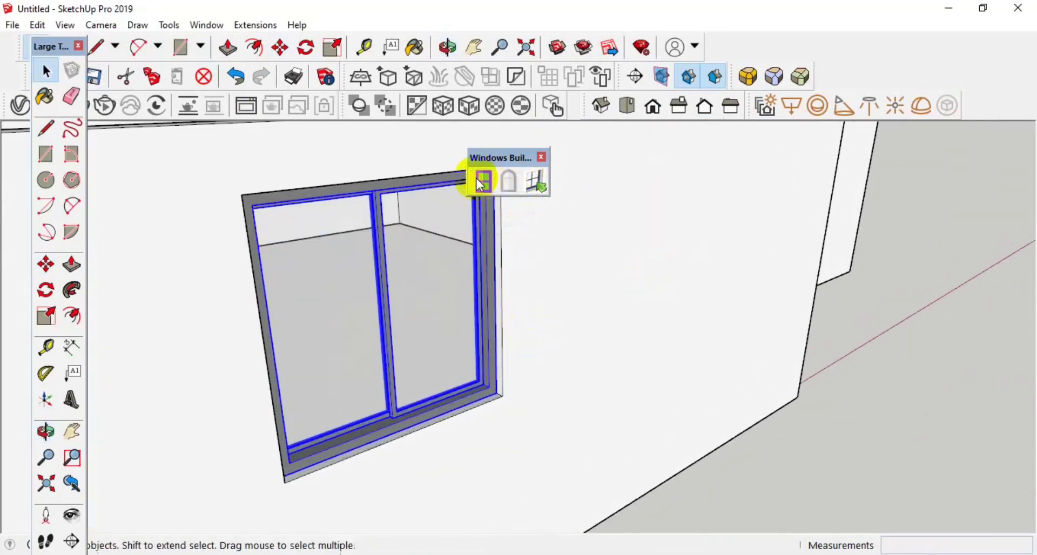
pyautogui.moveTo(190, 50); pyautogui.dragTo(737, 25)
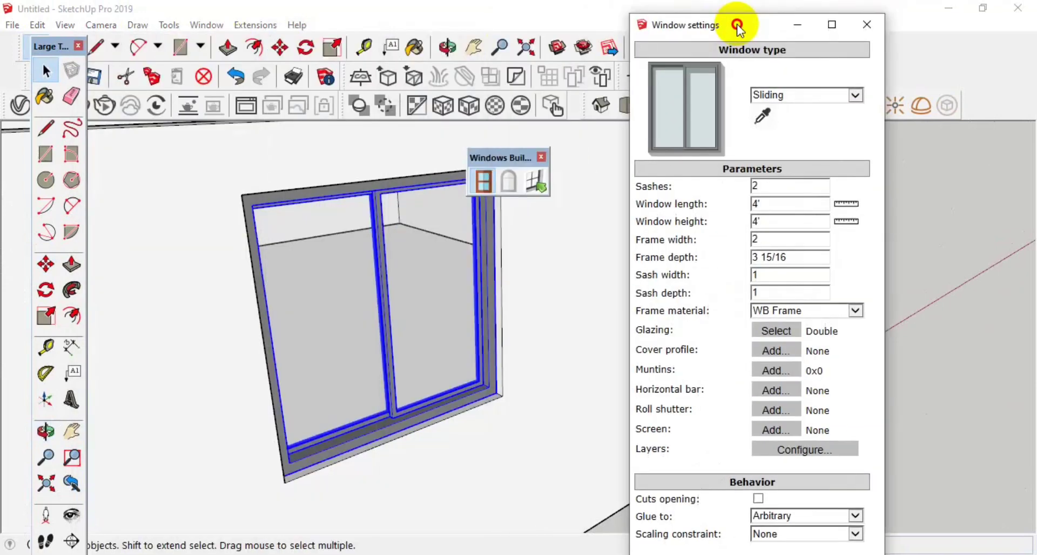
pyautogui.moveTo(400, 358)
pyautogui.mouseDown(button='middle')
pyautogui.moveTo(354, 269)
pyautogui.moveTo(326, 304)
pyautogui.mouseUp(button='middle')
pyautogui.moveTo(692, 28); pyautogui.dragTo(627, 15)
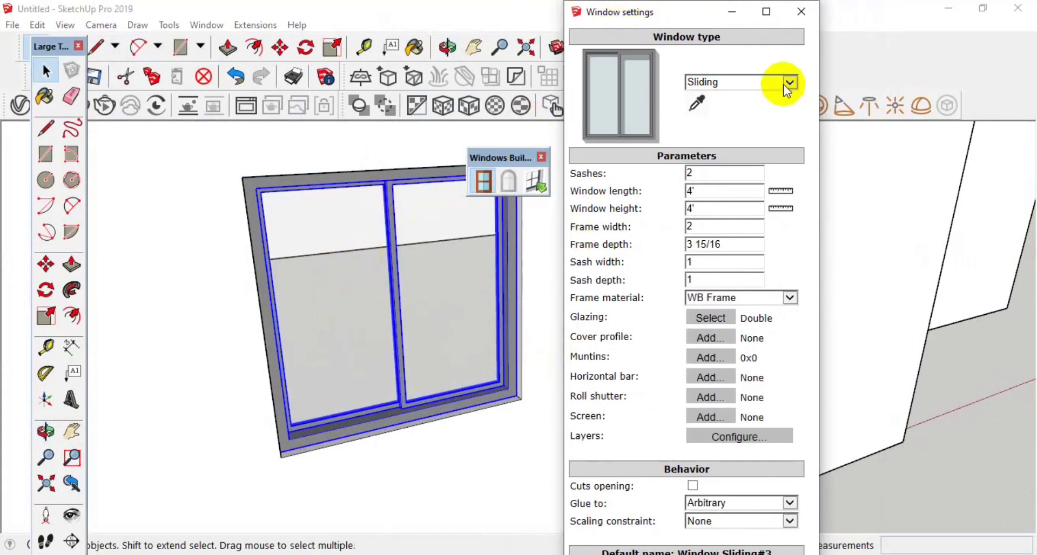
pyautogui.click(787, 84)
pyautogui.click(711, 92)
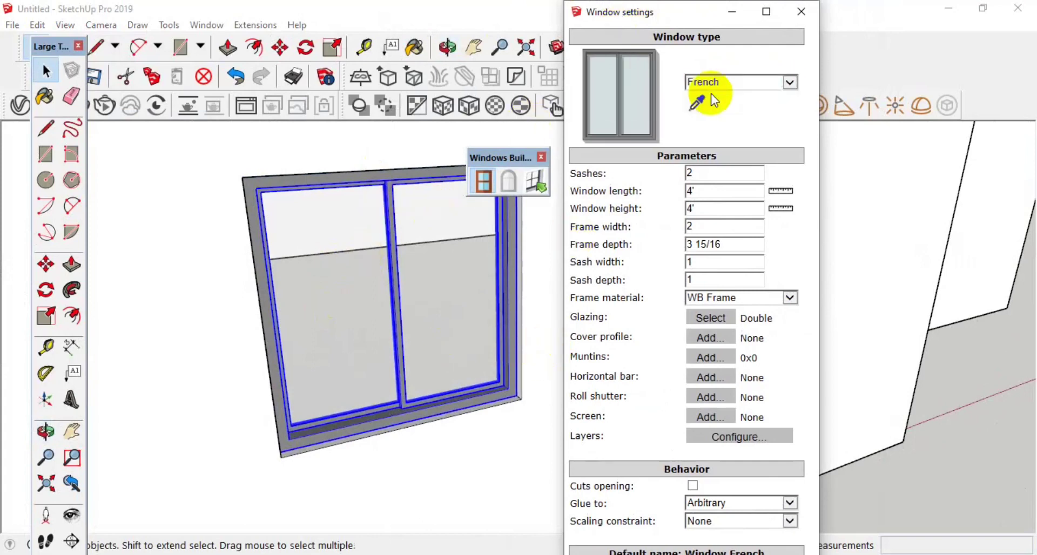
pyautogui.click(790, 82)
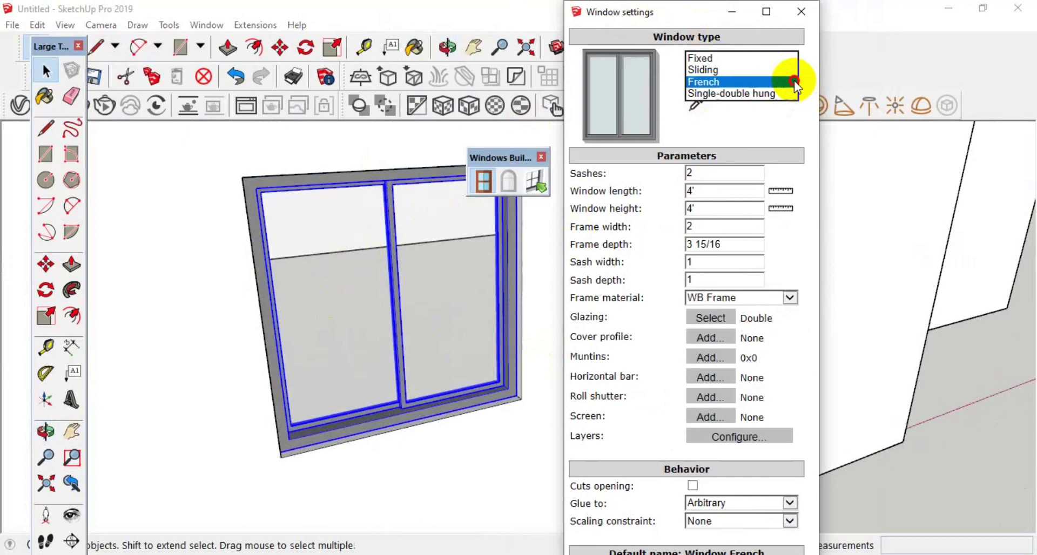
pyautogui.click(745, 93)
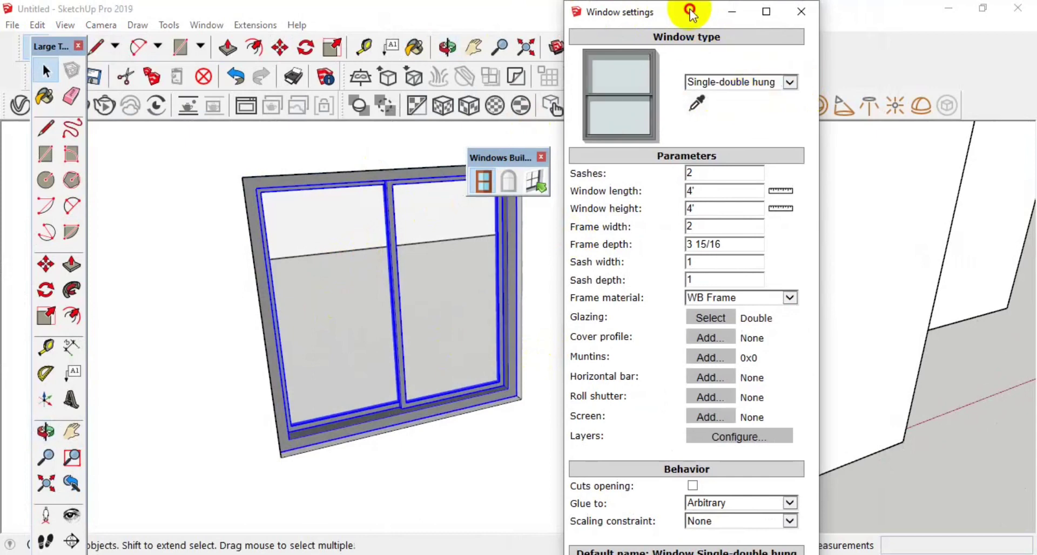
pyautogui.moveTo(690, 12); pyautogui.dragTo(723, 66)
# Place the double-hung window beside the sliding window and orbit to check both.
pyautogui.scroll(-3, 786, 460)
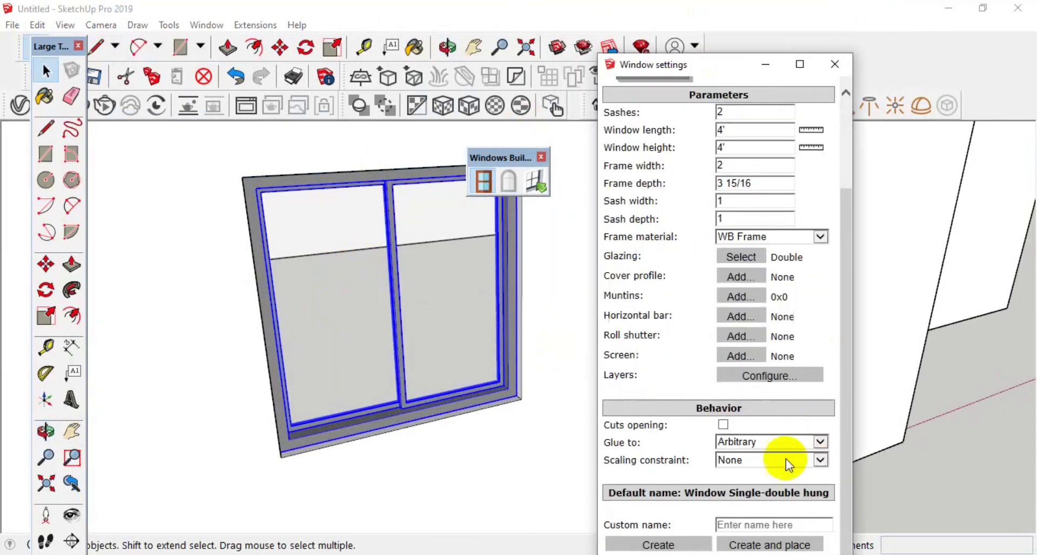
pyautogui.click(766, 545)
pyautogui.scroll(3, 454, 382)
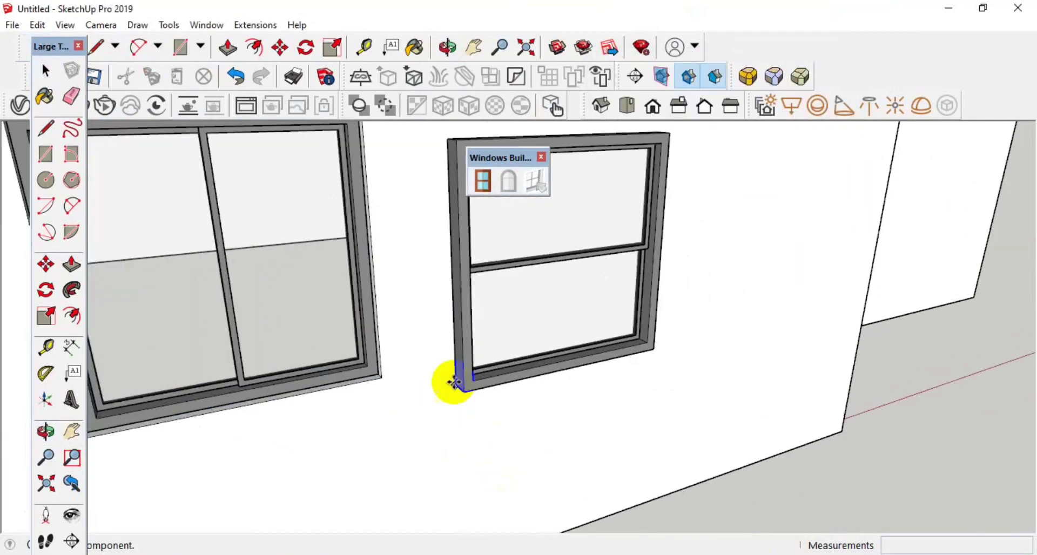
pyautogui.click(405, 359)
pyautogui.moveTo(521, 348)
pyautogui.mouseDown(button='middle')
pyautogui.moveTo(525, 327)
pyautogui.moveTo(417, 254)
pyautogui.moveTo(378, 292)
pyautogui.mouseUp(button='middle')
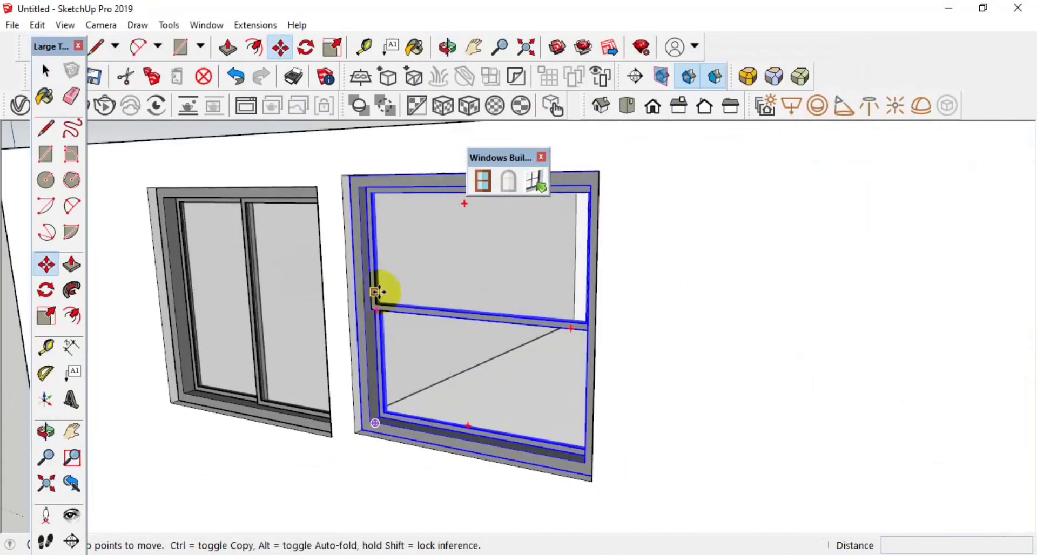
pyautogui.press('space')
pyautogui.moveTo(432, 252)
pyautogui.mouseDown(button='middle')
pyautogui.moveTo(514, 308)
pyautogui.moveTo(520, 235)
pyautogui.mouseUp(button='middle')
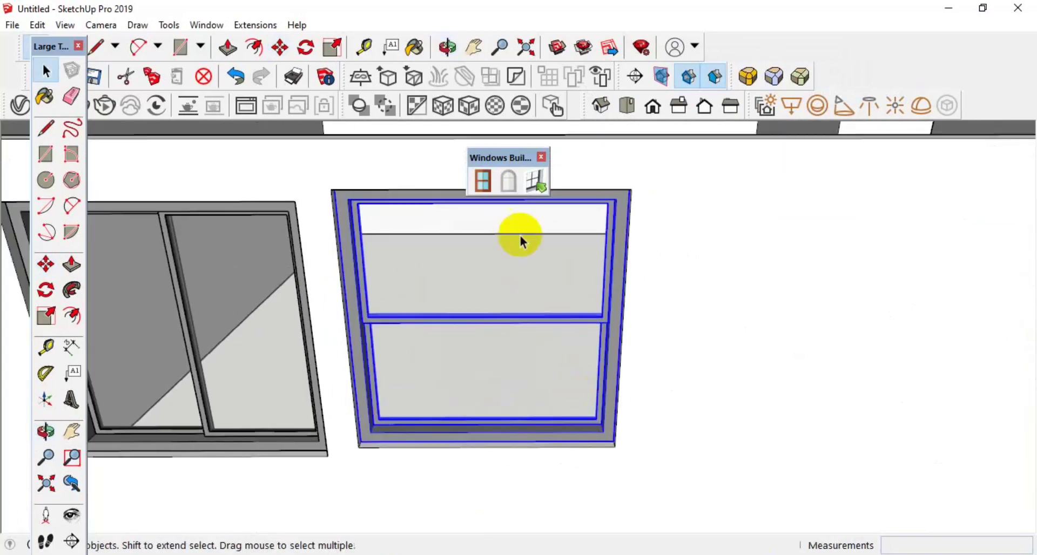
pyautogui.moveTo(484, 181)
pyautogui.mouseDown(button='middle')
pyautogui.moveTo(354, 346)
pyautogui.moveTo(431, 319)
pyautogui.moveTo(386, 362)
pyautogui.mouseUp(button='middle')
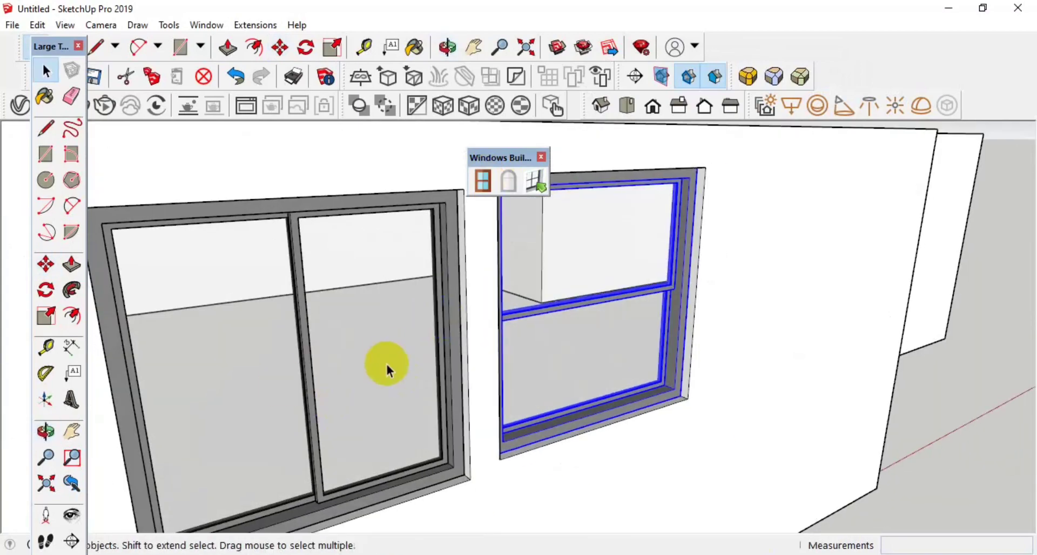
pyautogui.scroll(-3, 419, 309)
pyautogui.scroll(2, 368, 350)
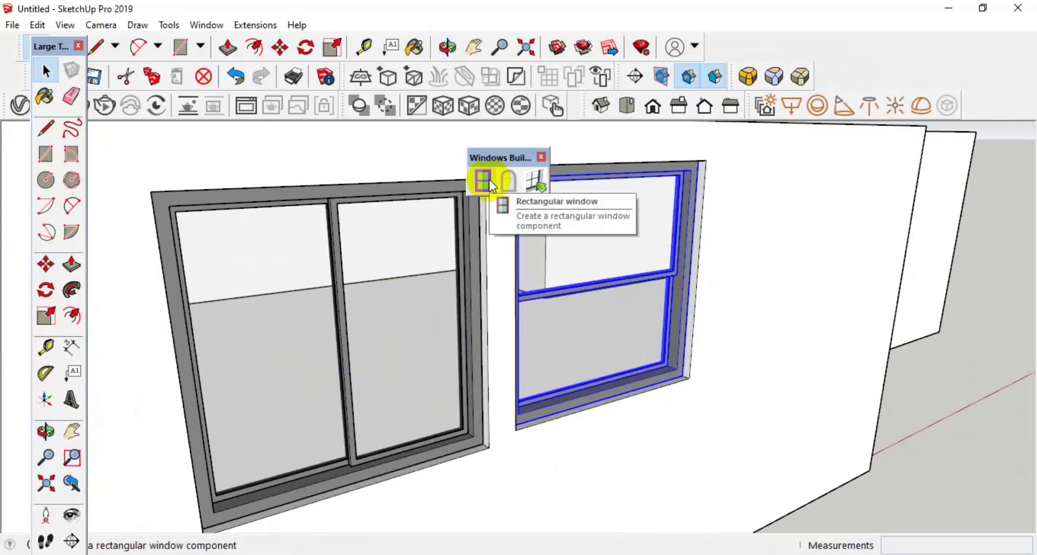
# Set up a rectangular Sliding window with 3 sashes and a 5' window length.
pyautogui.click(484, 181)
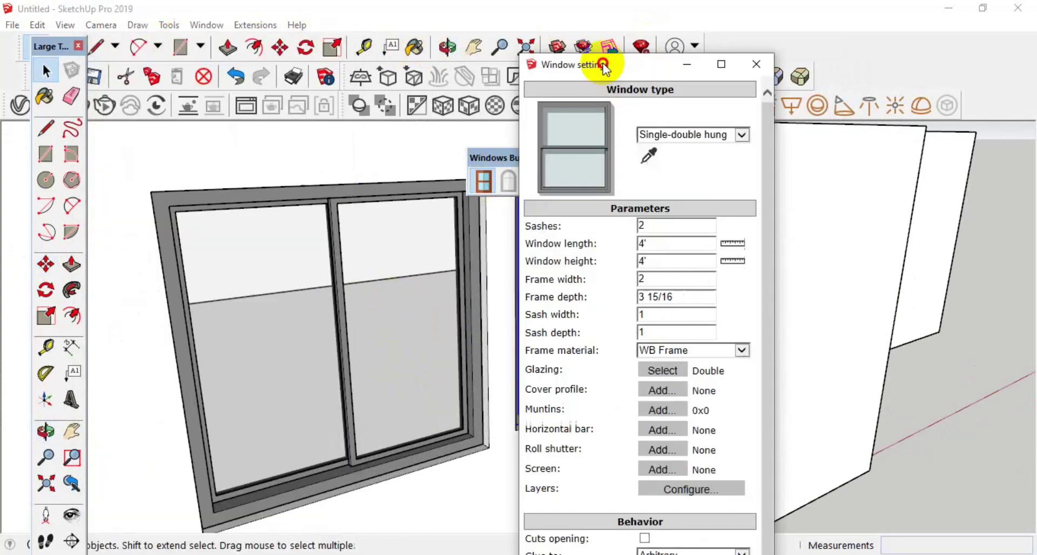
pyautogui.moveTo(309, 49); pyautogui.dragTo(878, 57)
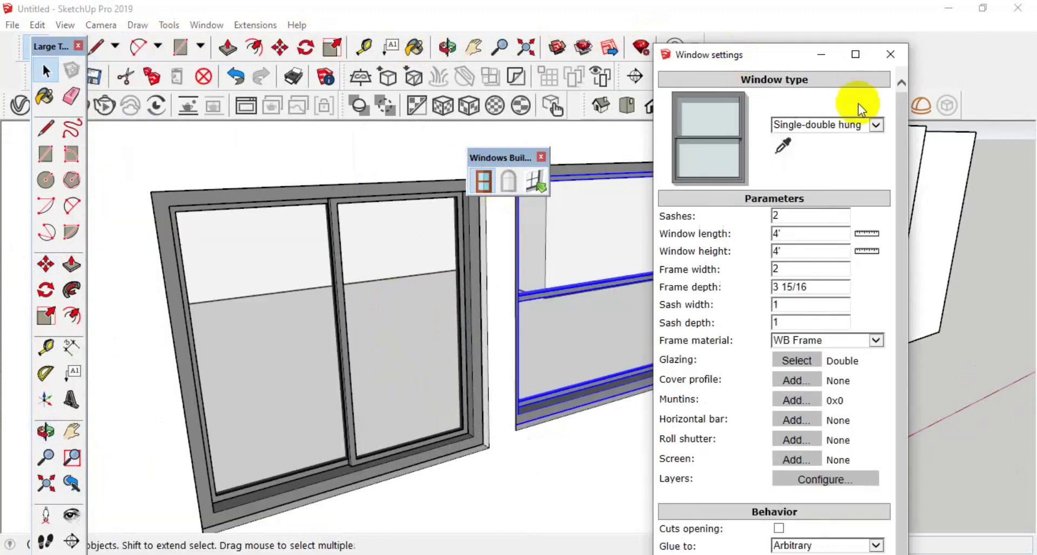
pyautogui.click(884, 116)
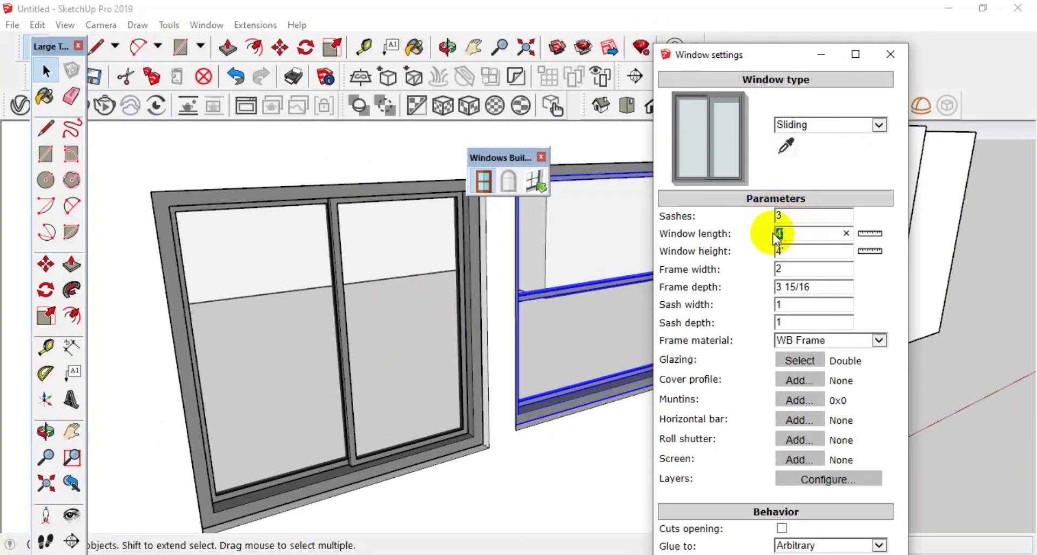
pyautogui.write('5')
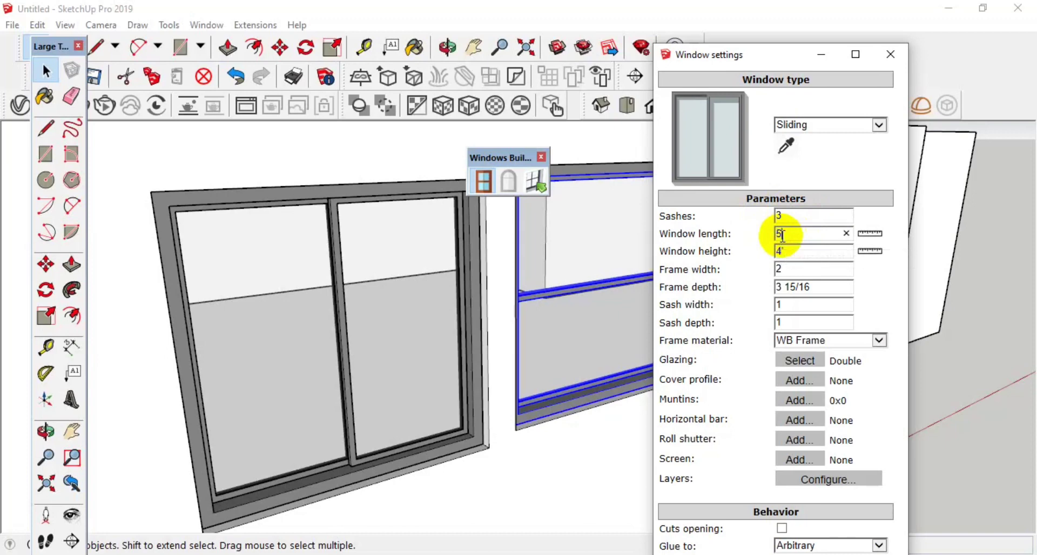
pyautogui.press('Return')
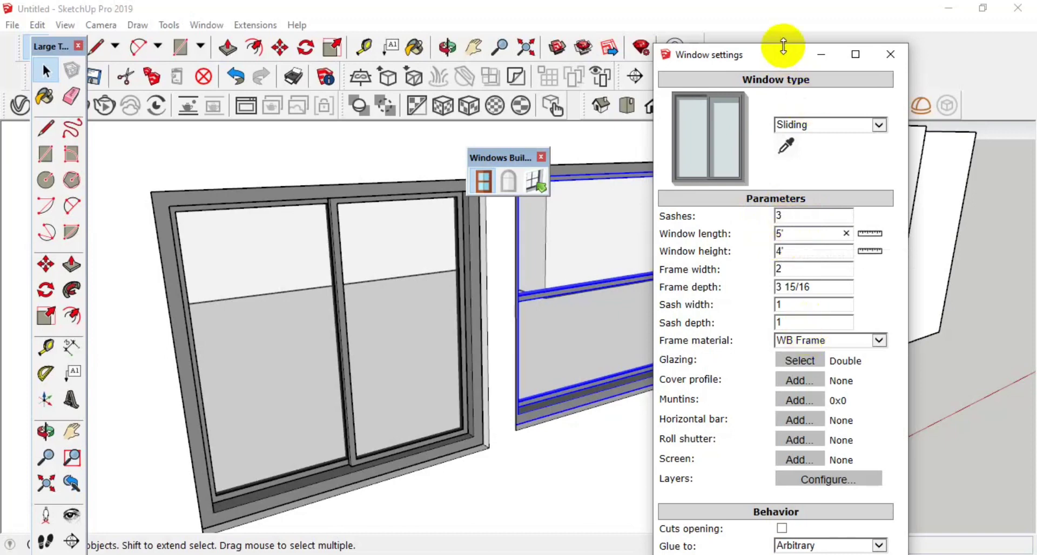
pyautogui.moveTo(783, 47); pyautogui.dragTo(770, 63)
pyautogui.scroll(-3, 735, 404)
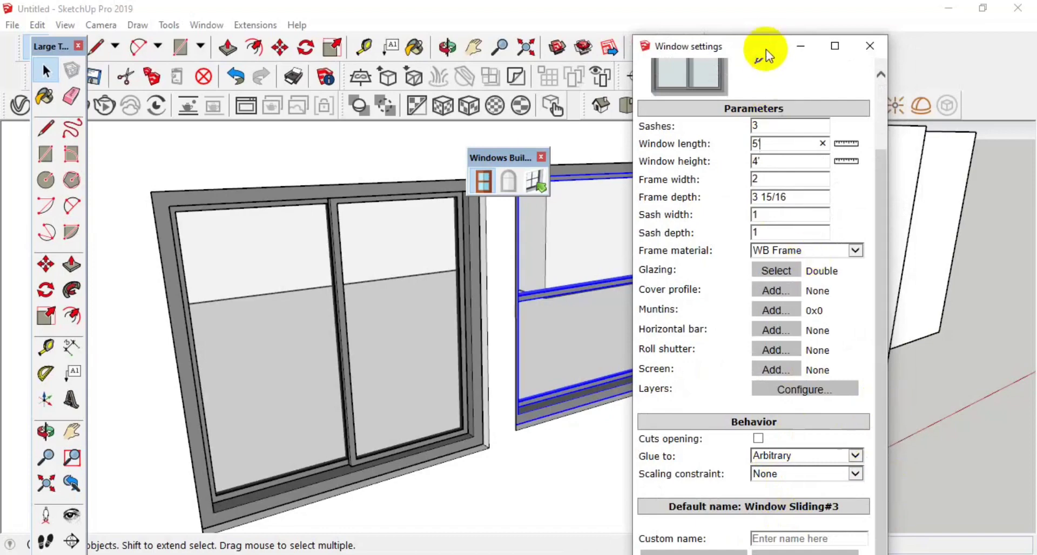
pyautogui.moveTo(766, 48); pyautogui.dragTo(722, 7)
pyautogui.press('super+Left')
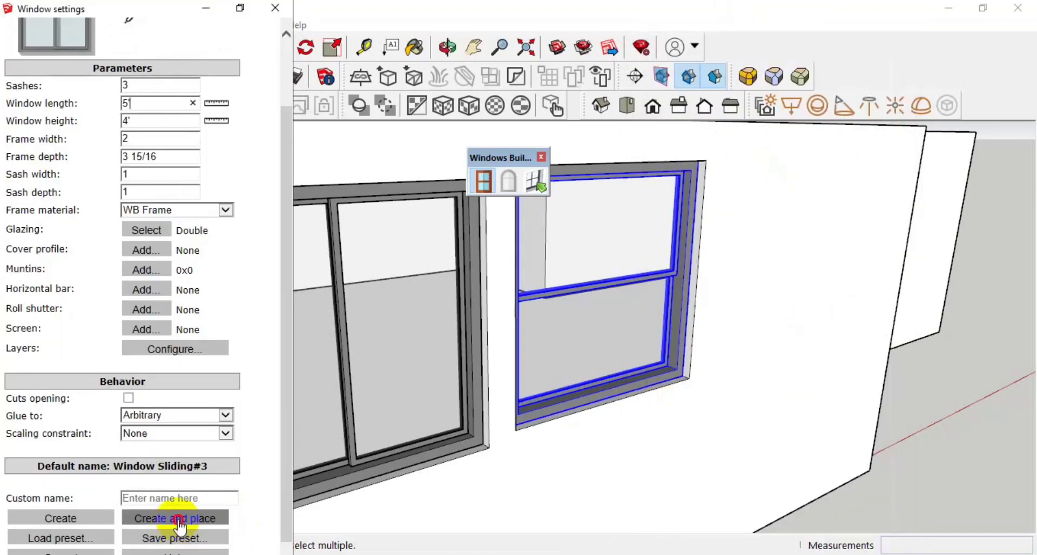
# Create the three-sash sliding window, place it right of the others, and punch the wall.
pyautogui.click(180, 518)
pyautogui.scroll(3, 729, 386)
pyautogui.scroll(-2, 664, 398)
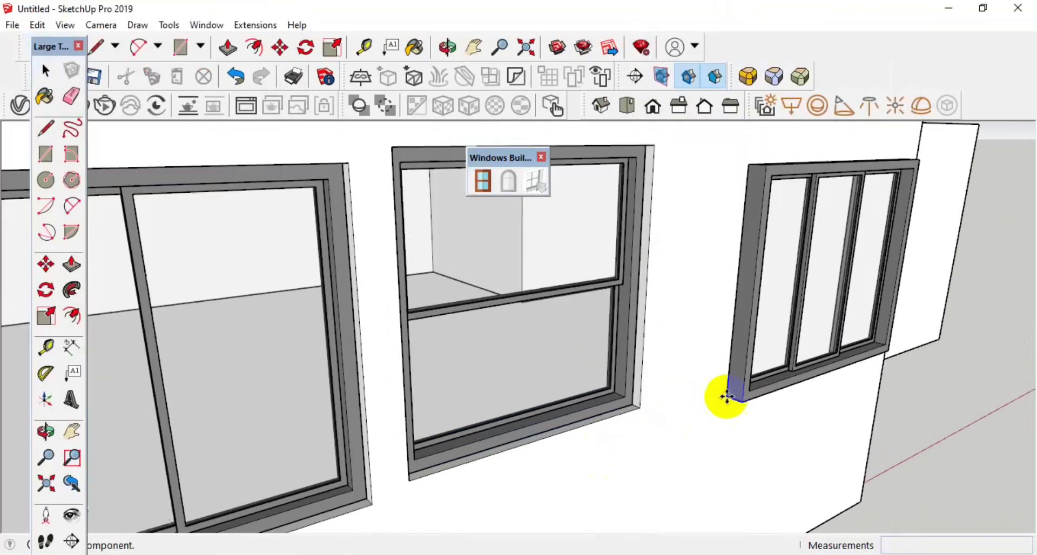
pyautogui.scroll(2, 727, 397)
pyautogui.moveTo(509, 444)
pyautogui.mouseDown(button='middle')
pyautogui.moveTo(664, 370)
pyautogui.moveTo(370, 412)
pyautogui.mouseUp(button='middle')
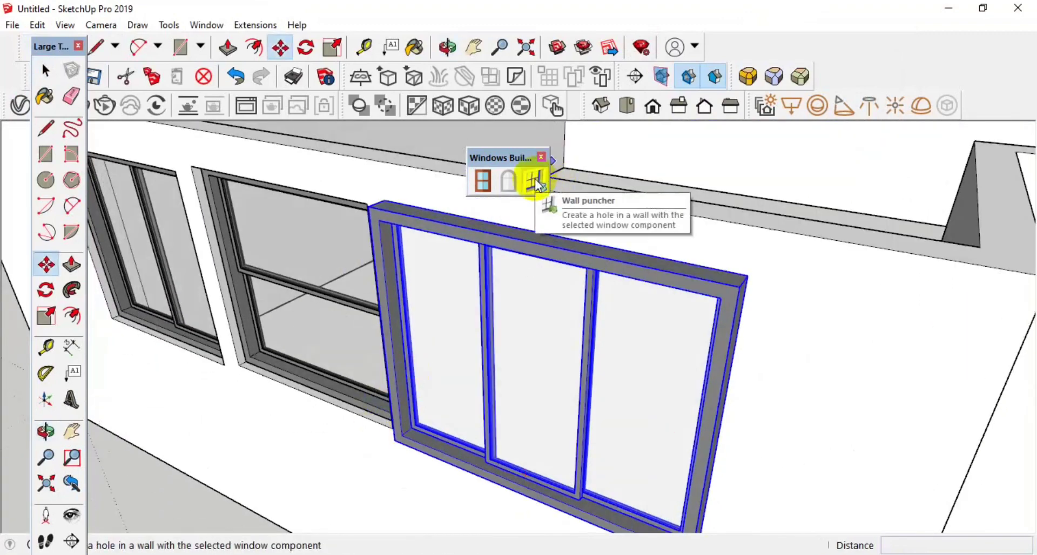
pyautogui.click(535, 179)
pyautogui.moveTo(491, 382)
pyautogui.mouseDown(button='middle')
pyautogui.moveTo(121, 375)
pyautogui.moveTo(822, 419)
pyautogui.moveTo(755, 354)
pyautogui.moveTo(748, 204)
pyautogui.mouseUp(button='middle')
pyautogui.press('space')
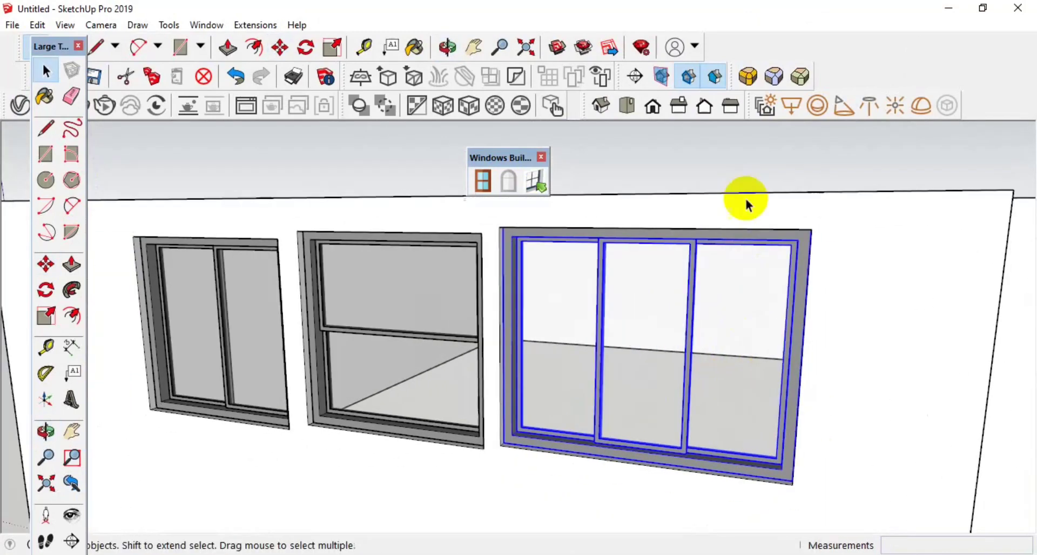
pyautogui.click(744, 197)
# Orbit around the wall to a frontal view of the three windows.
pyautogui.moveTo(761, 251); pyautogui.dragTo(654, 441, button='middle')
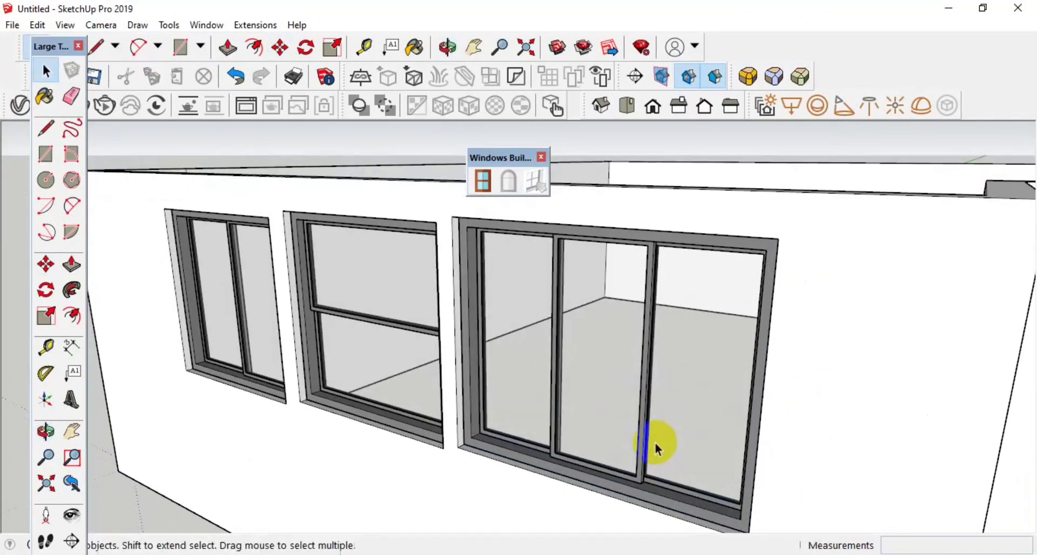
pyautogui.scroll(-3, 528, 335)
pyautogui.scroll(-3, 551, 352)
pyautogui.scroll(-2, 599, 338)
pyautogui.moveTo(599, 338)
pyautogui.mouseDown(button='middle')
pyautogui.moveTo(655, 411)
pyautogui.moveTo(593, 444)
pyautogui.moveTo(602, 399)
pyautogui.moveTo(593, 444)
pyautogui.moveTo(618, 442)
pyautogui.mouseUp(button='middle')
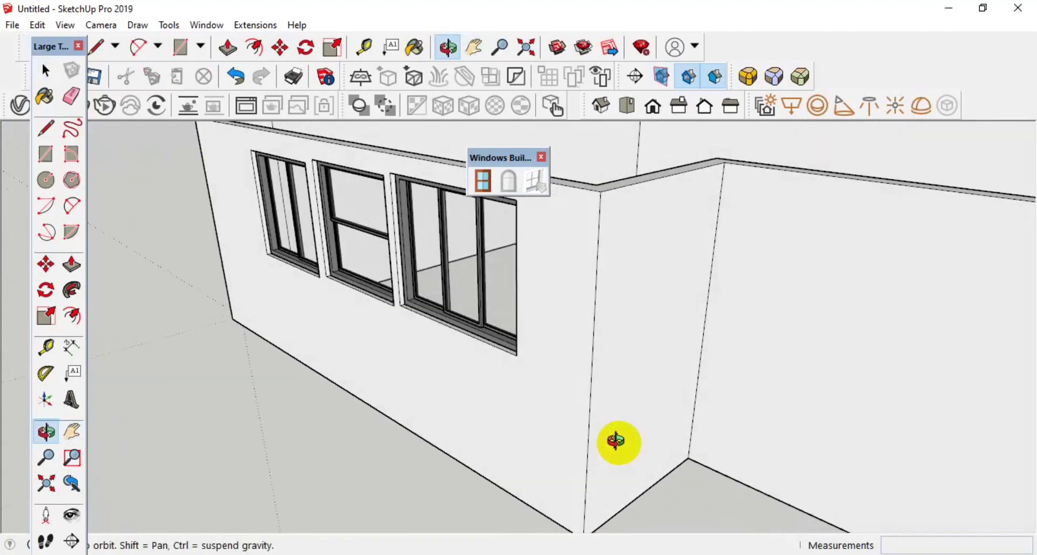
pyautogui.moveTo(467, 203)
pyautogui.mouseDown(button='middle')
pyautogui.moveTo(665, 370)
pyautogui.moveTo(527, 324)
pyautogui.moveTo(718, 317)
pyautogui.moveTo(397, 282)
pyautogui.moveTo(470, 377)
pyautogui.moveTo(479, 281)
pyautogui.moveTo(508, 311)
pyautogui.moveTo(521, 281)
pyautogui.moveTo(481, 182)
pyautogui.mouseUp(button='middle')
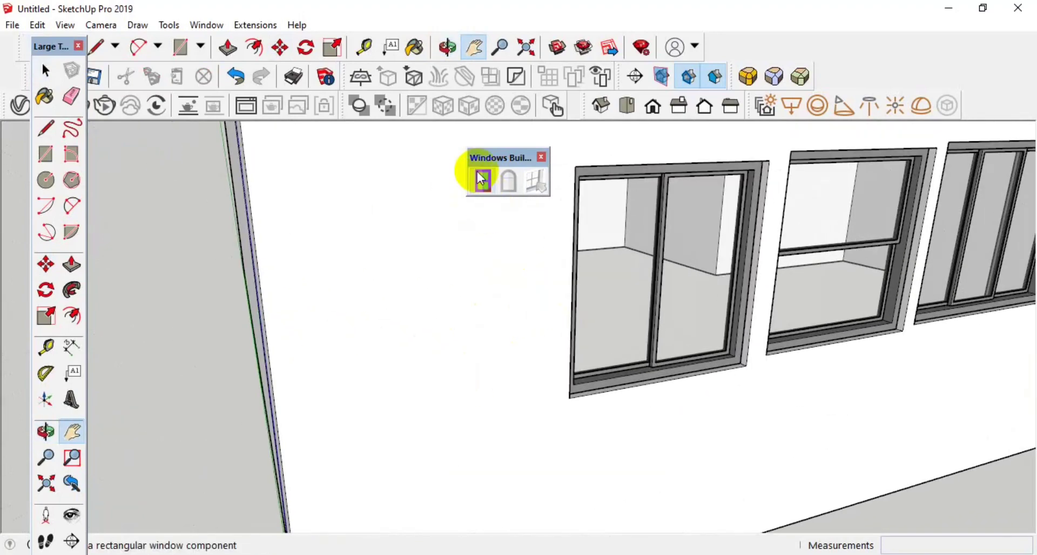
# Configure a two-sash 5' sliding window with a 2 vertical by 2 horizontal muntin grid.
pyautogui.click(481, 183)
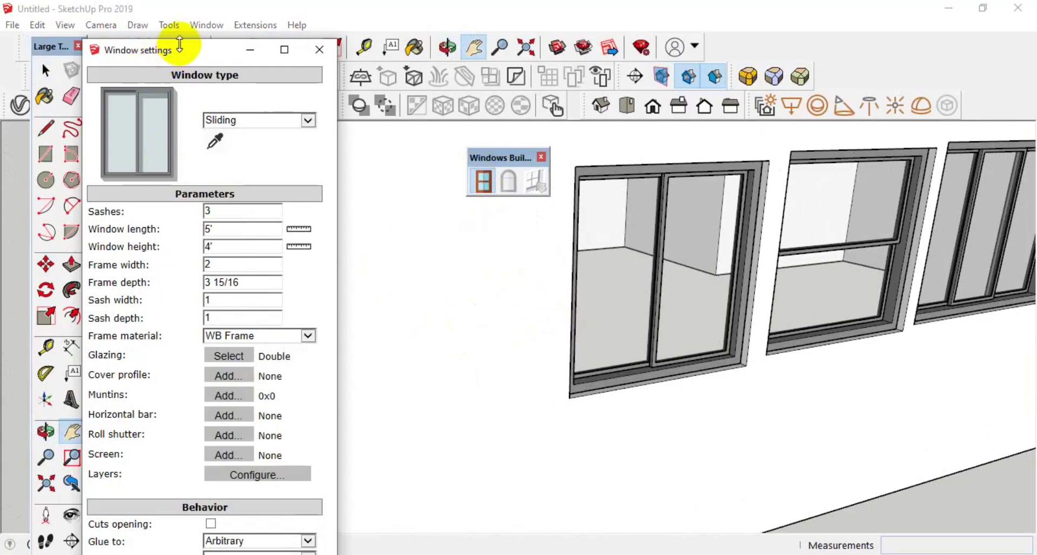
pyautogui.moveTo(179, 44)
pyautogui.mouseDown()
pyautogui.moveTo(167, 130)
pyautogui.moveTo(595, 40)
pyautogui.mouseUp()
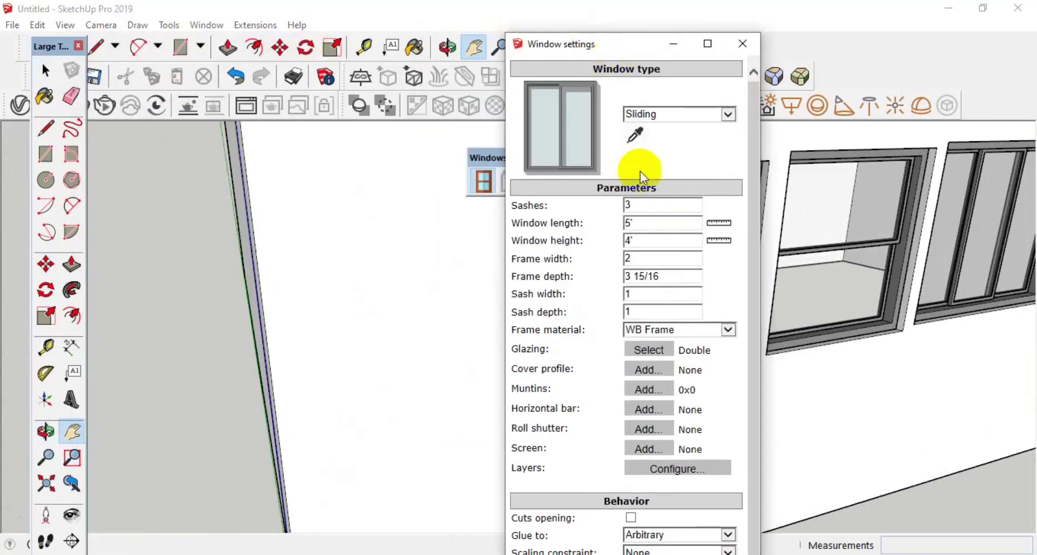
pyautogui.scroll(-1, 649, 432)
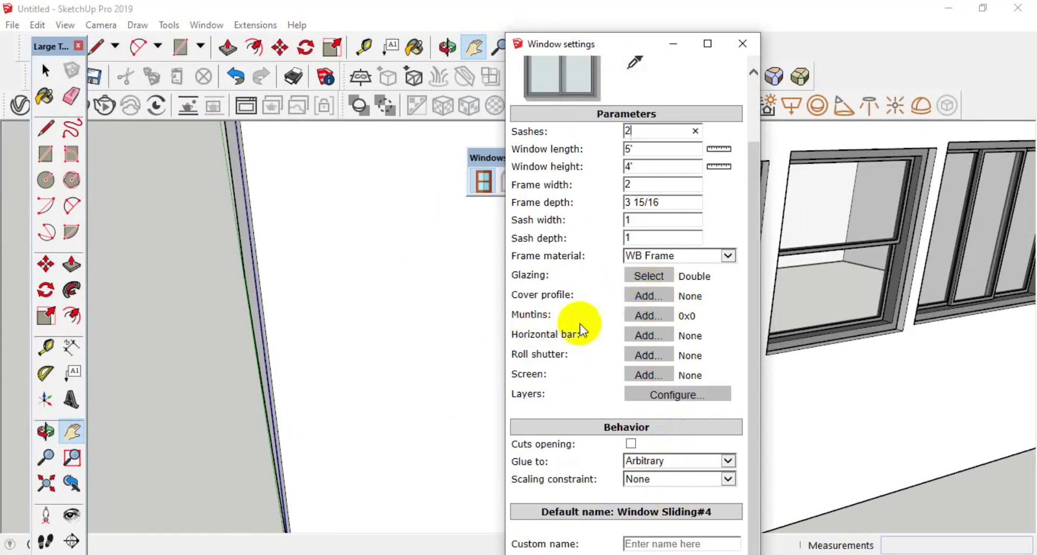
pyautogui.click(650, 321)
pyautogui.moveTo(406, 393); pyautogui.dragTo(700, 191)
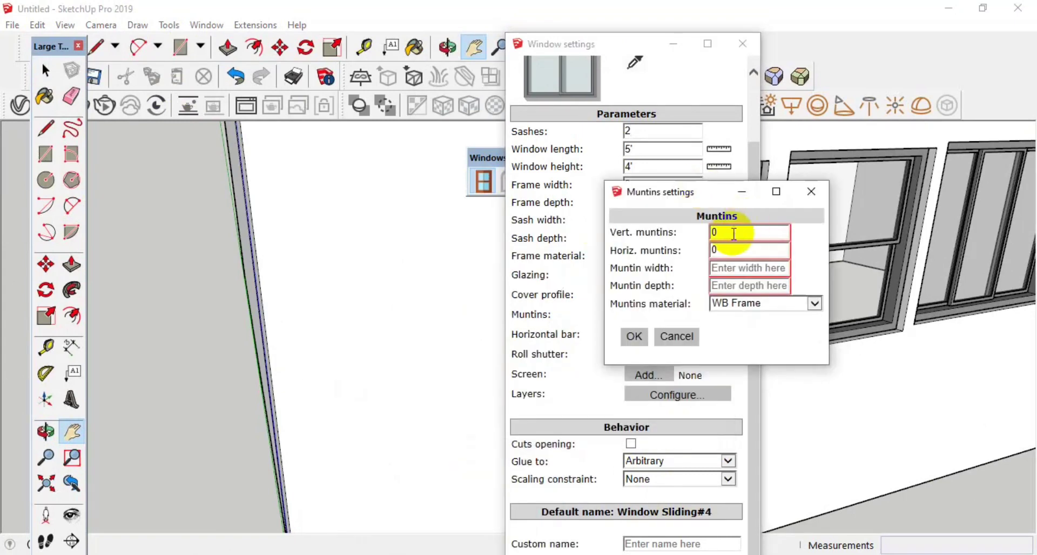
pyautogui.write('2')
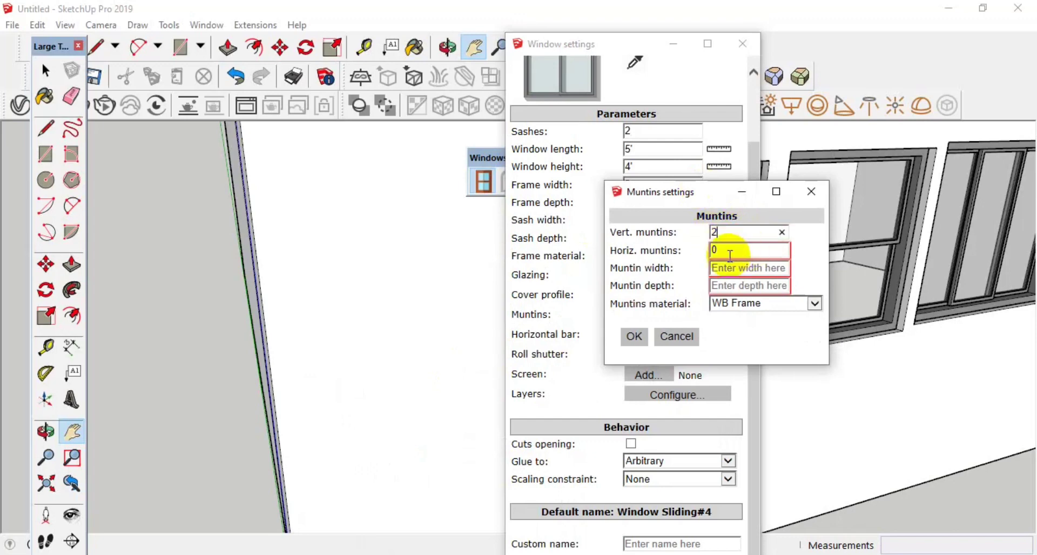
pyautogui.write('2')
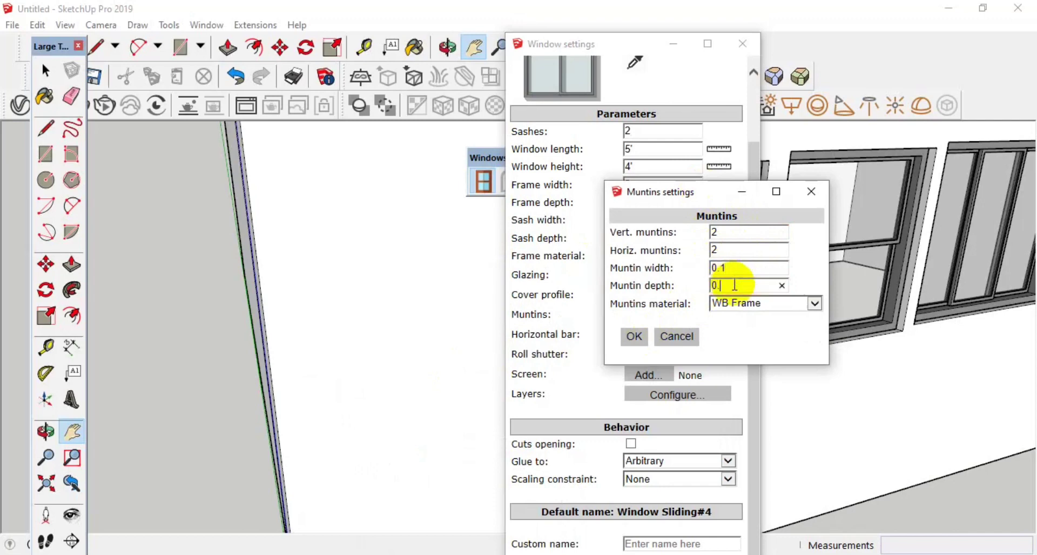
pyautogui.click(635, 337)
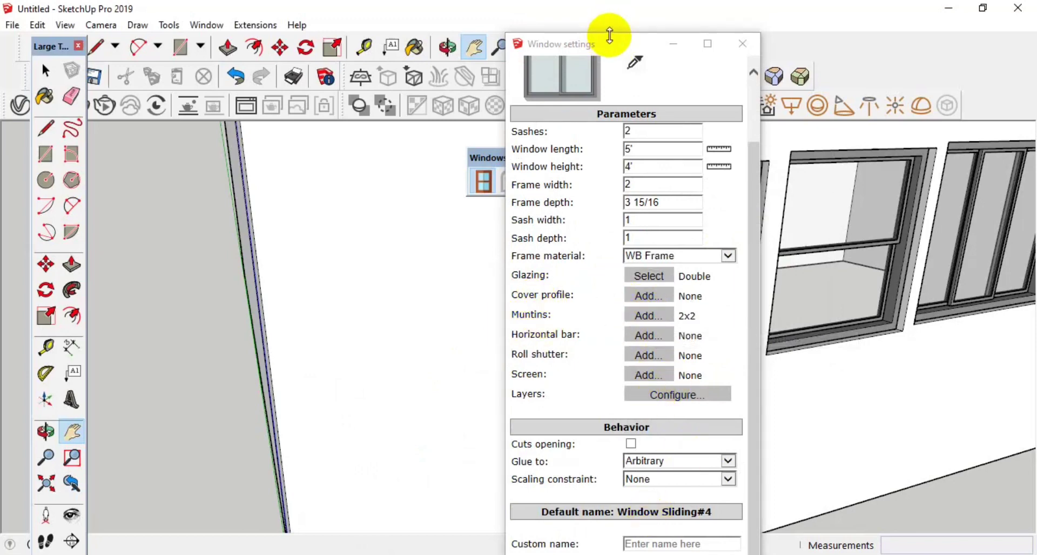
pyautogui.moveTo(609, 35); pyautogui.dragTo(748, 36)
pyautogui.scroll(-3, 805, 378)
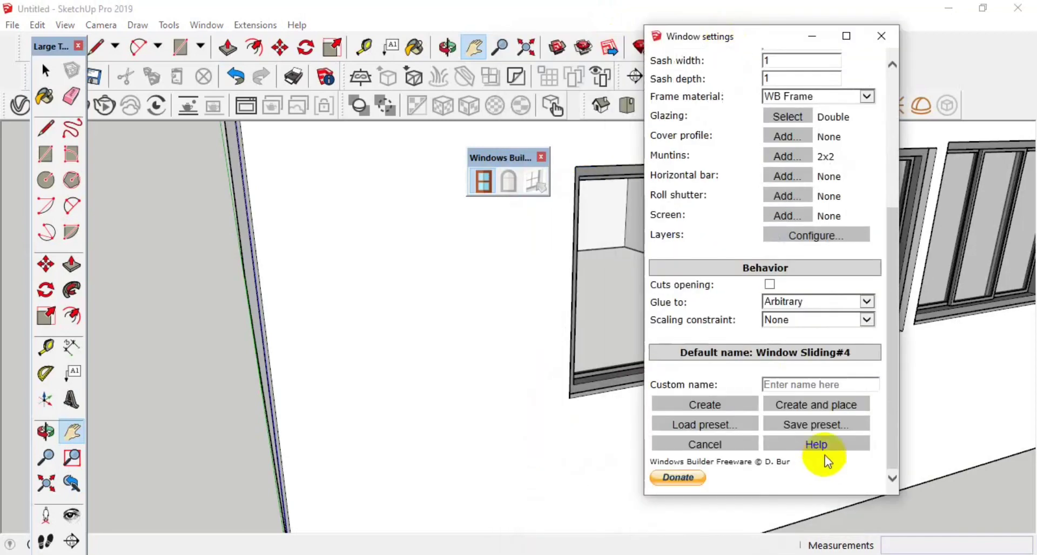
# Create the muntined sliding window, place it on the wall, and deselect it.
pyautogui.click(778, 406)
pyautogui.scroll(-3, 318, 422)
pyautogui.scroll(3, 303, 443)
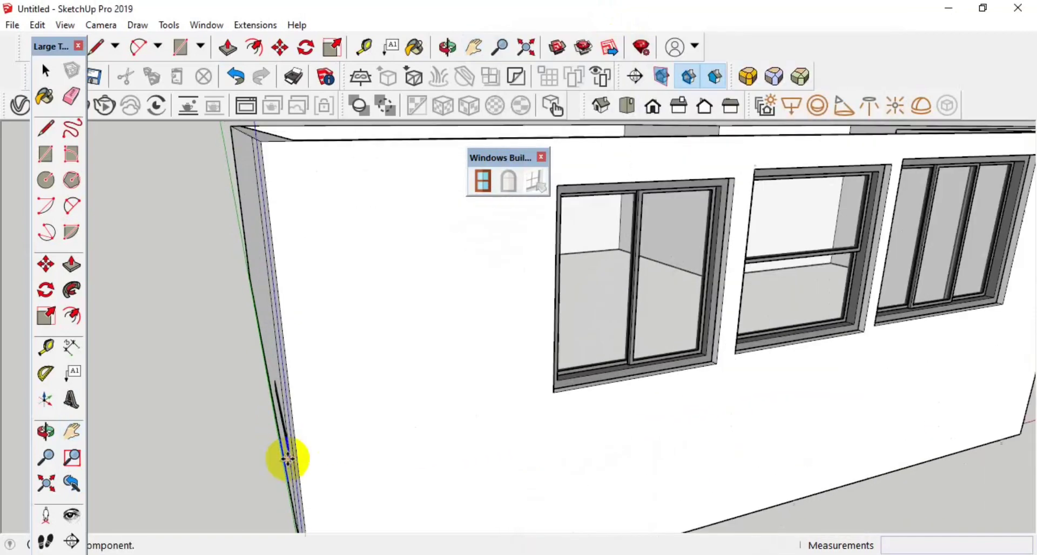
pyautogui.scroll(2, 288, 459)
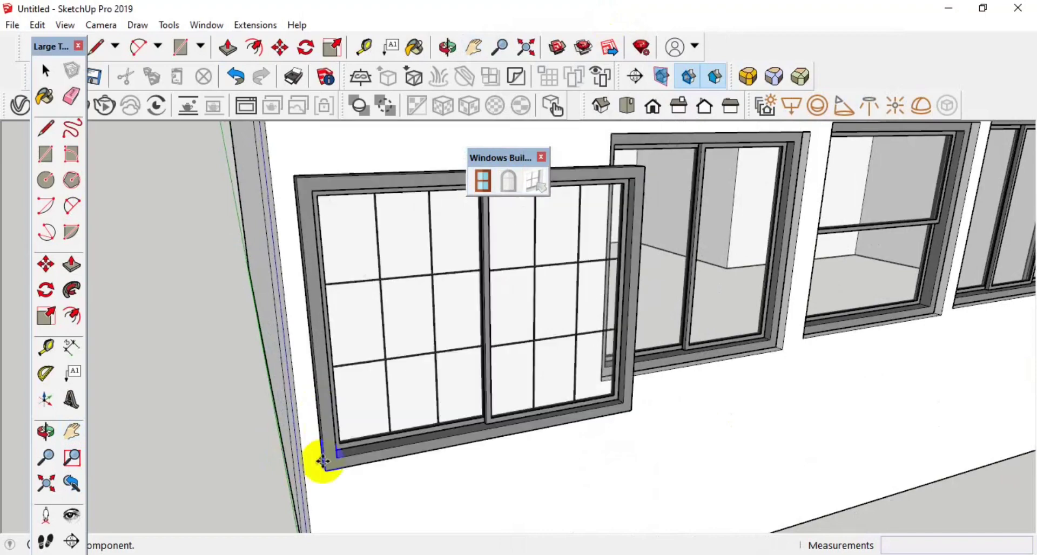
pyautogui.scroll(-2, 355, 459)
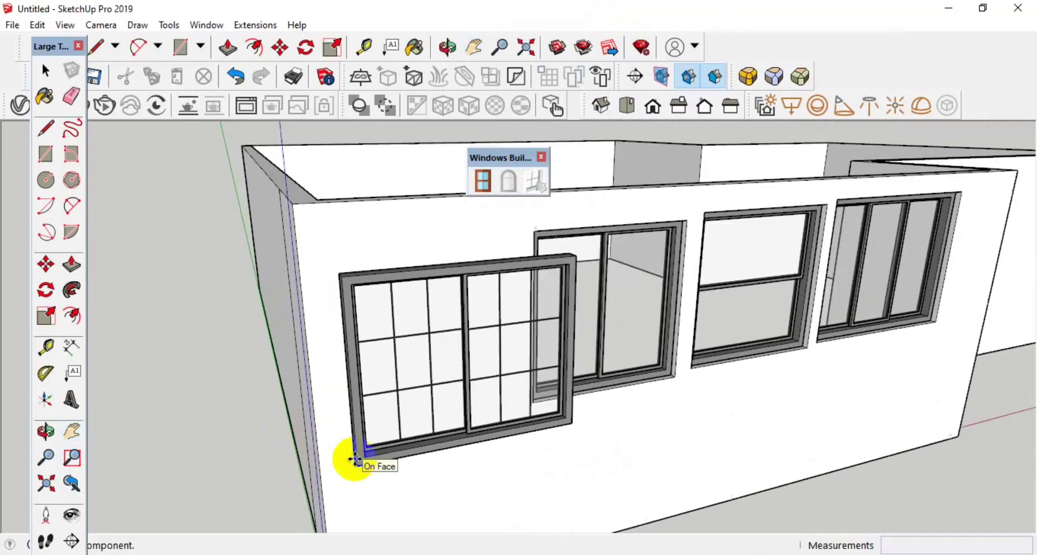
pyautogui.scroll(-2, 753, 365)
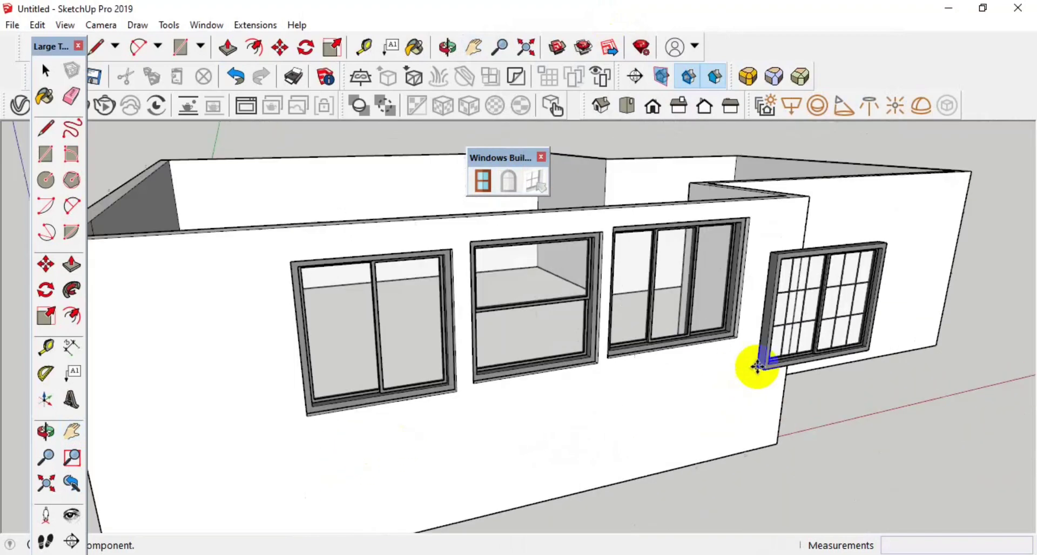
pyautogui.scroll(-2, 524, 381)
pyautogui.scroll(2, 764, 341)
pyautogui.scroll(2, 539, 375)
pyautogui.scroll(1, 470, 359)
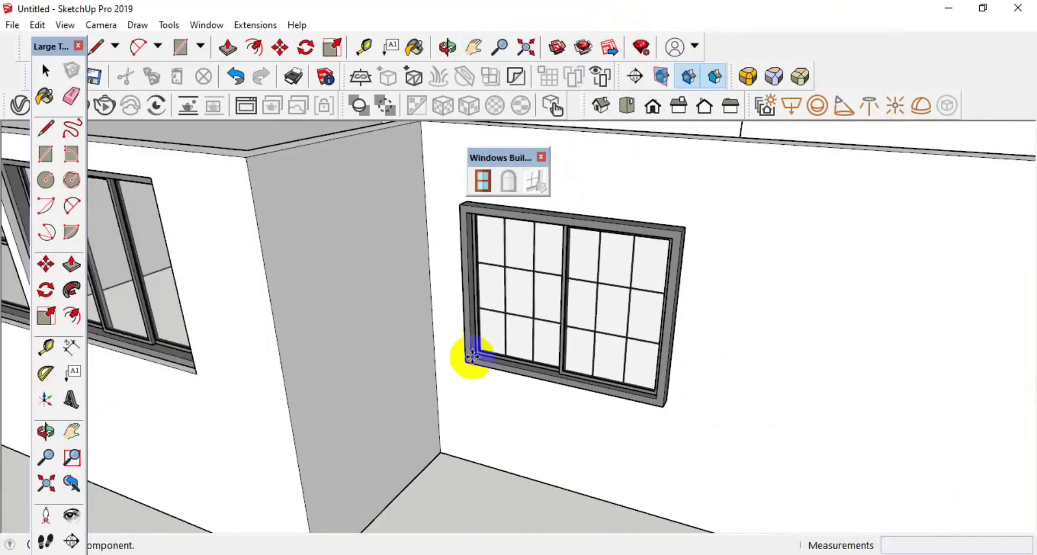
pyautogui.click(473, 332)
pyautogui.scroll(1, 595, 237)
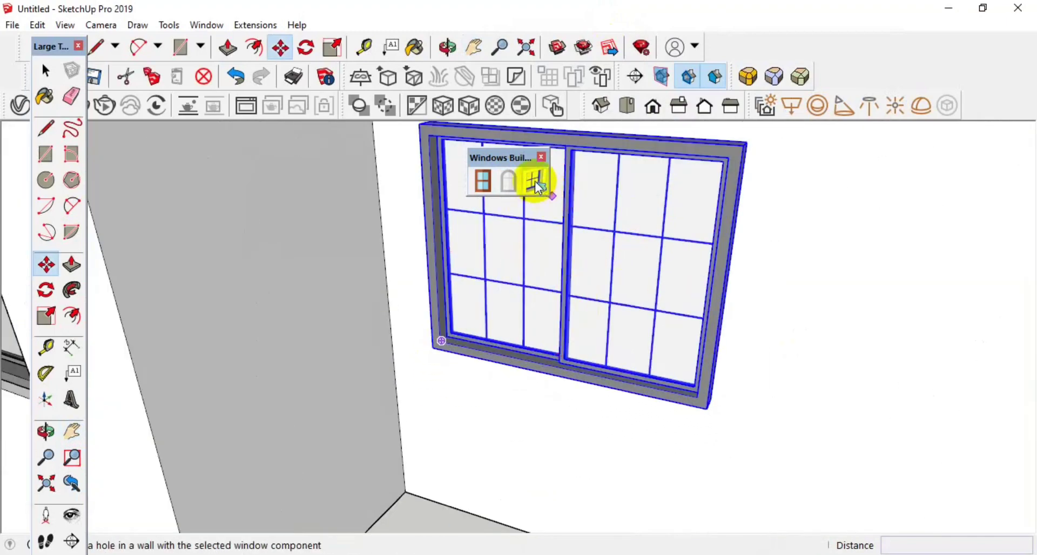
pyautogui.scroll(-2, 578, 318)
pyautogui.scroll(-2, 578, 319)
pyautogui.press('space')
pyautogui.scroll(1, 630, 134)
pyautogui.scroll(-1, 613, 178)
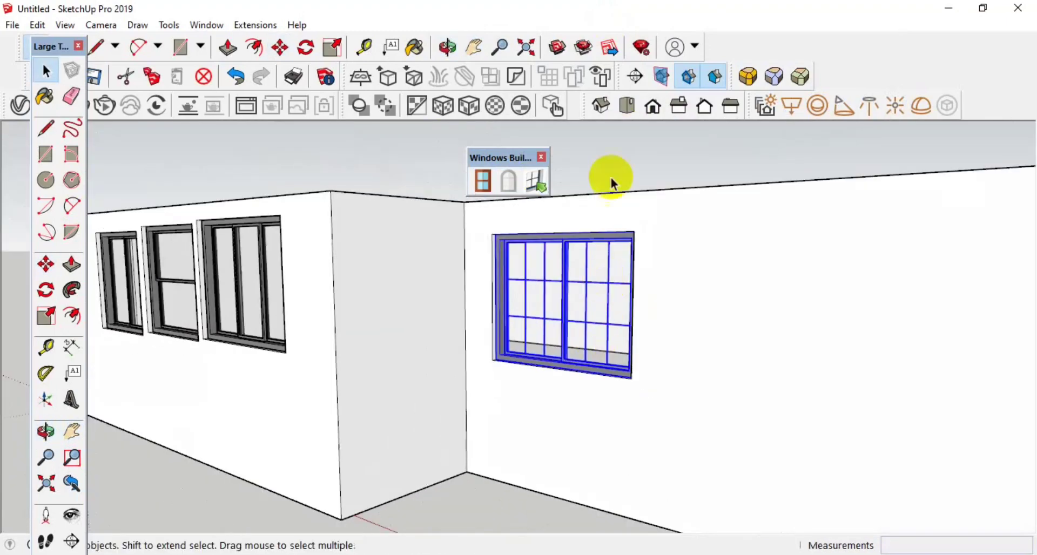
pyautogui.click(610, 175)
# Orbit and pan from inside the room toward the corner wall.
pyautogui.scroll(3, 590, 305)
pyautogui.moveTo(586, 303)
pyautogui.mouseDown(button='middle')
pyautogui.moveTo(716, 262)
pyautogui.moveTo(812, 321)
pyautogui.moveTo(784, 383)
pyautogui.mouseUp(button='middle')
pyautogui.moveTo(669, 380)
pyautogui.keyDown('shift'); pyautogui.mouseDown(button='middle')
pyautogui.moveTo(671, 343)
pyautogui.moveTo(549, 359)
pyautogui.moveTo(610, 337)
pyautogui.moveTo(648, 342)
pyautogui.moveTo(690, 317)
pyautogui.moveTo(464, 382)
pyautogui.moveTo(280, 284)
pyautogui.moveTo(512, 274)
pyautogui.moveTo(517, 355)
pyautogui.moveTo(366, 363)
pyautogui.moveTo(653, 363)
pyautogui.moveTo(751, 382)
pyautogui.moveTo(757, 407)
pyautogui.moveTo(701, 347)
pyautogui.mouseUp(button='middle'); pyautogui.keyUp('shift')
pyautogui.scroll(-2, 517, 355)
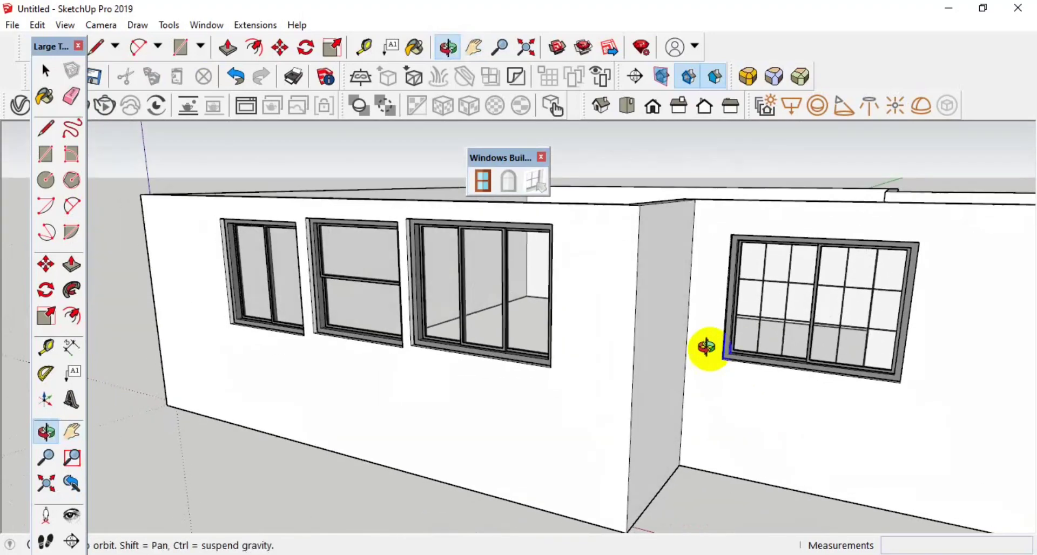
pyautogui.scroll(2, 696, 338)
pyautogui.scroll(3, 697, 338)
pyautogui.scroll(-2, 822, 328)
pyautogui.scroll(-3, 544, 342)
pyautogui.moveTo(544, 343); pyautogui.dragTo(520, 370, button='middle')
pyautogui.scroll(3, 616, 323)
pyautogui.scroll(2, 616, 323)
pyautogui.scroll(-2, 724, 324)
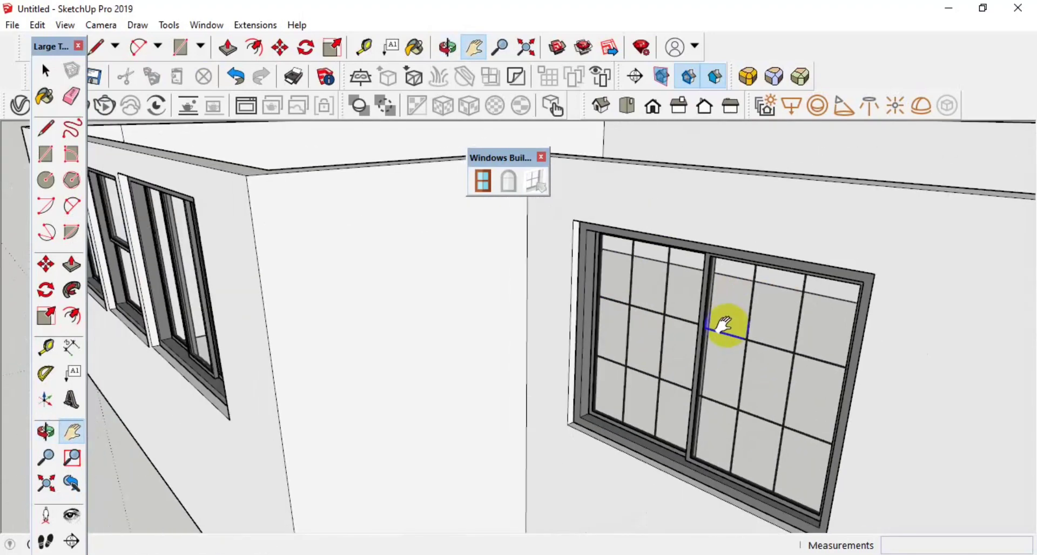
pyautogui.scroll(-3, 586, 271)
pyautogui.scroll(2, 585, 271)
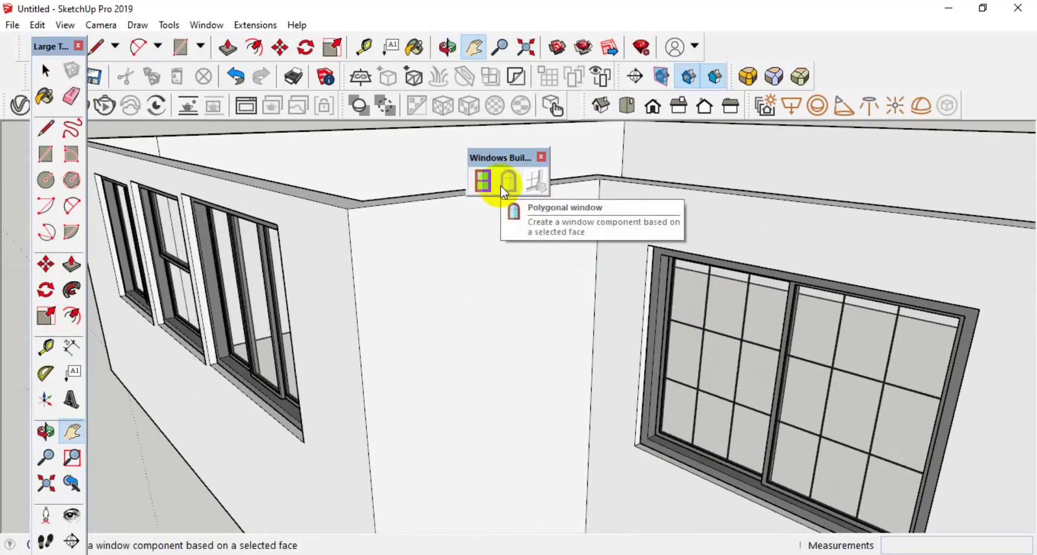
pyautogui.scroll(-2, 496, 329)
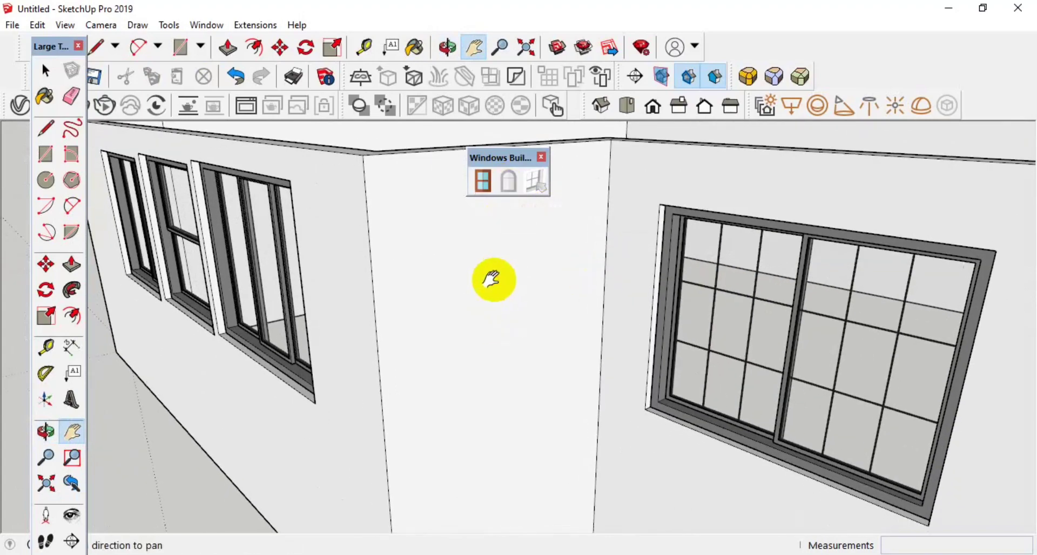
pyautogui.scroll(-2, 491, 277)
# Draw a tall rectangle on the corner wall from the wall's bottom.
pyautogui.press('r')
pyautogui.click(460, 493)
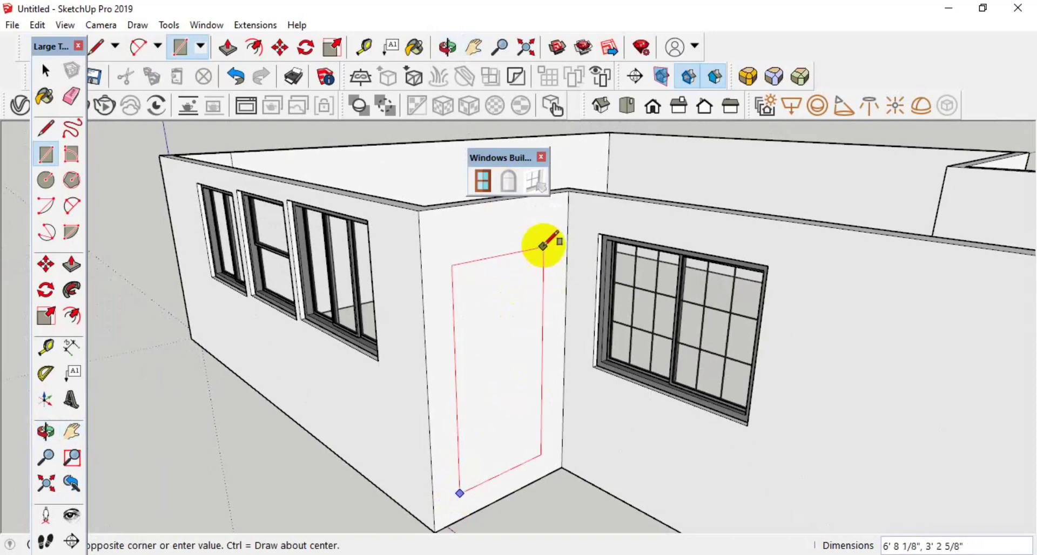
pyautogui.click(543, 247)
pyautogui.scroll(2, 428, 285)
# Cap the rectangle with a 2-Point Arc, erase its top edge, and select the arch face.
pyautogui.click(71, 206)
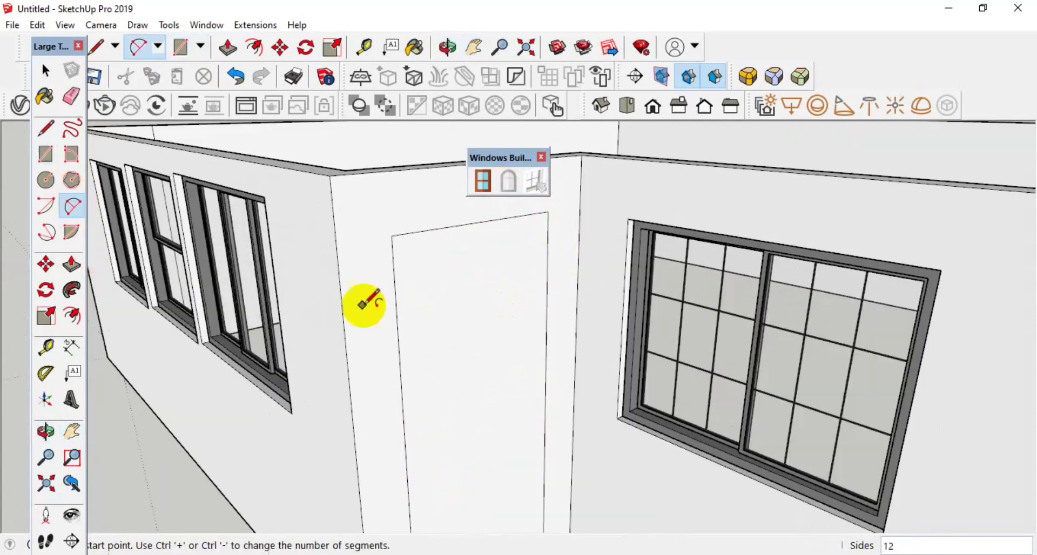
pyautogui.click(396, 301)
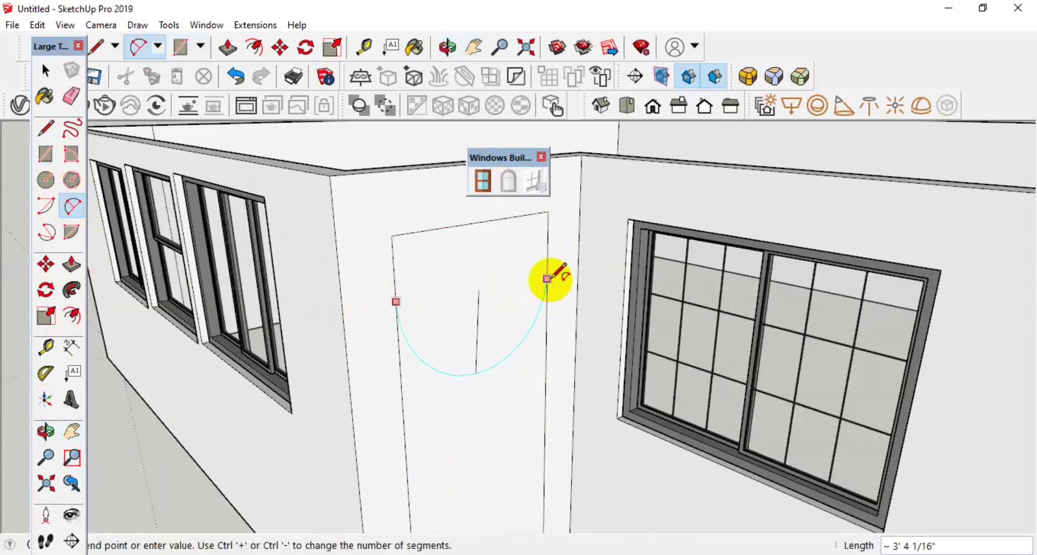
pyautogui.click(547, 279)
pyautogui.click(480, 222)
pyautogui.press('e')
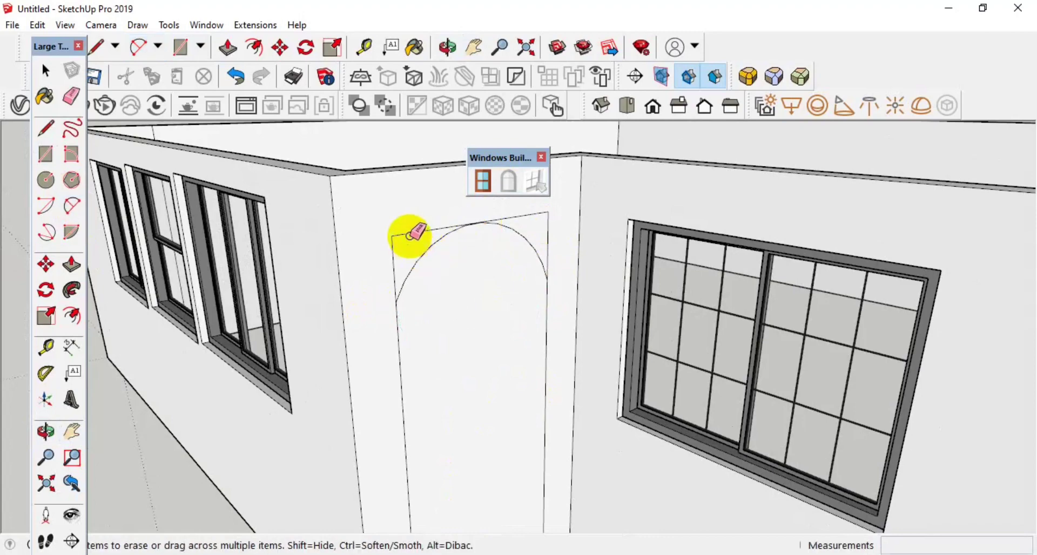
pyautogui.moveTo(412, 231); pyautogui.dragTo(510, 243)
pyautogui.press('space')
pyautogui.click(470, 264)
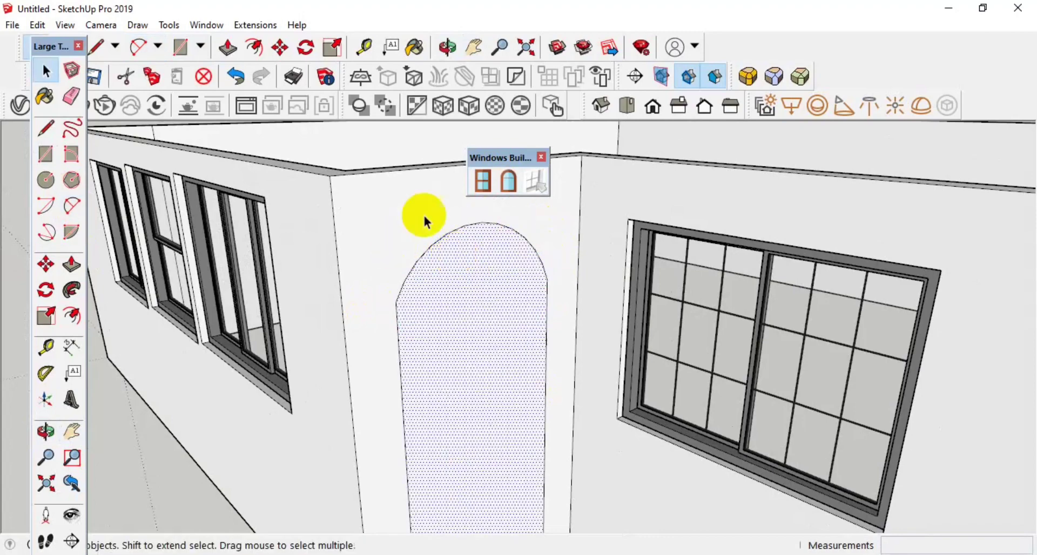
pyautogui.moveTo(423, 212)
pyautogui.mouseDown(button='middle')
pyautogui.moveTo(449, 362)
pyautogui.moveTo(486, 270)
pyautogui.mouseUp(button='middle')
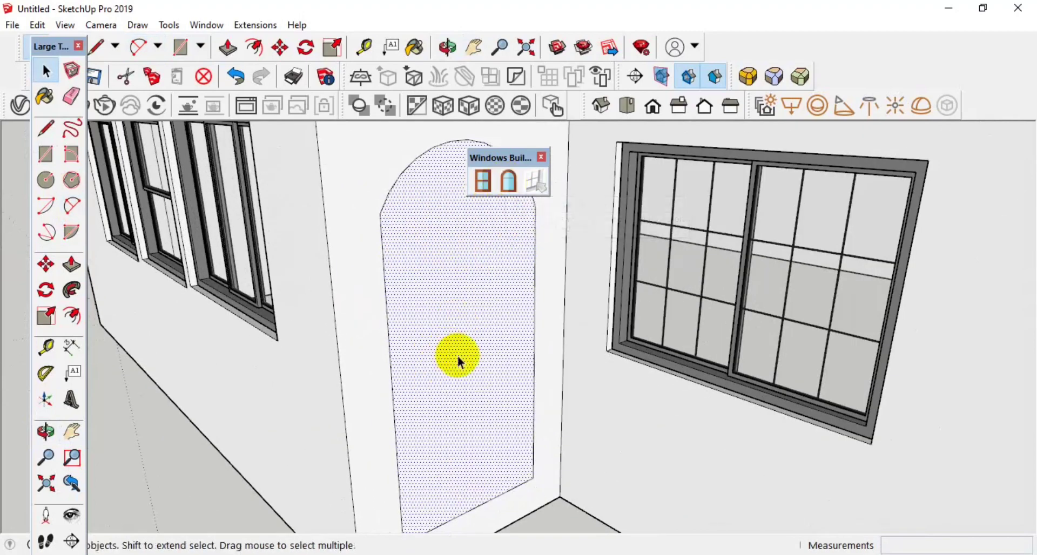
# Start an arched window from the face with frame width 2 and sash width 1.
pyautogui.click(507, 183)
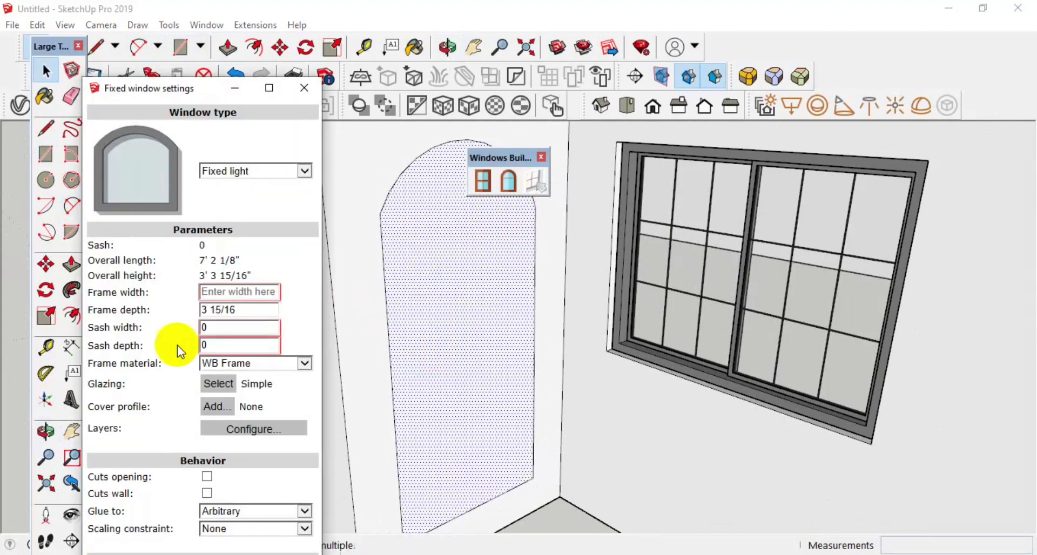
pyautogui.moveTo(185, 88); pyautogui.dragTo(554, 72)
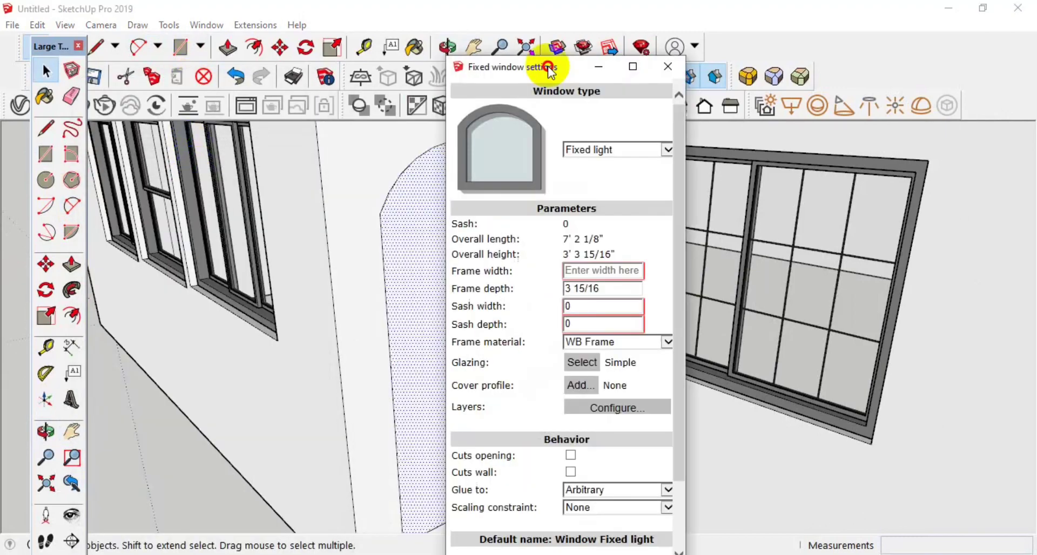
pyautogui.write('2')
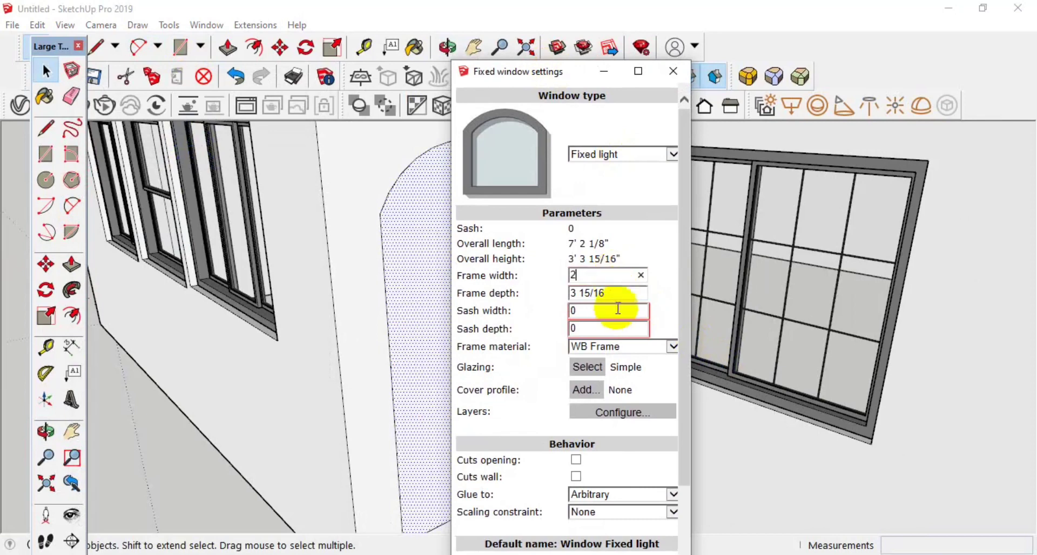
pyautogui.press('Tab')
pyautogui.write('1')
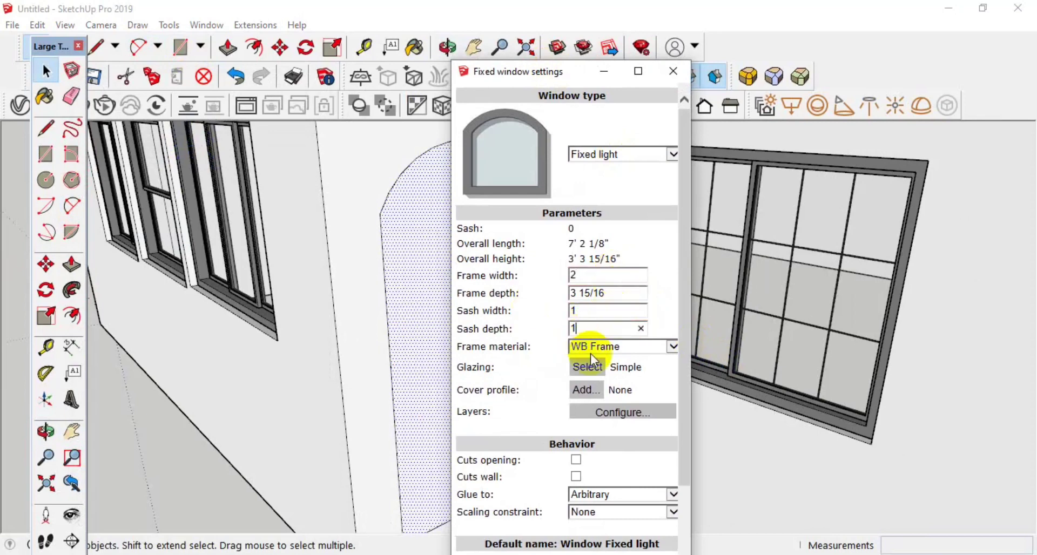
pyautogui.scroll(-3, 595, 403)
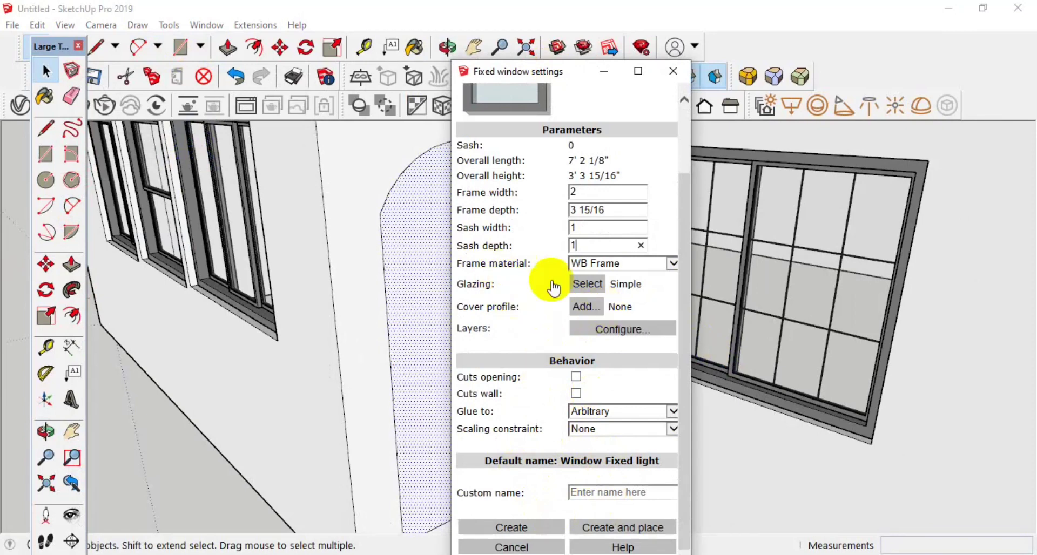
# Add a cover profile with its side set to None.
pyautogui.click(594, 313)
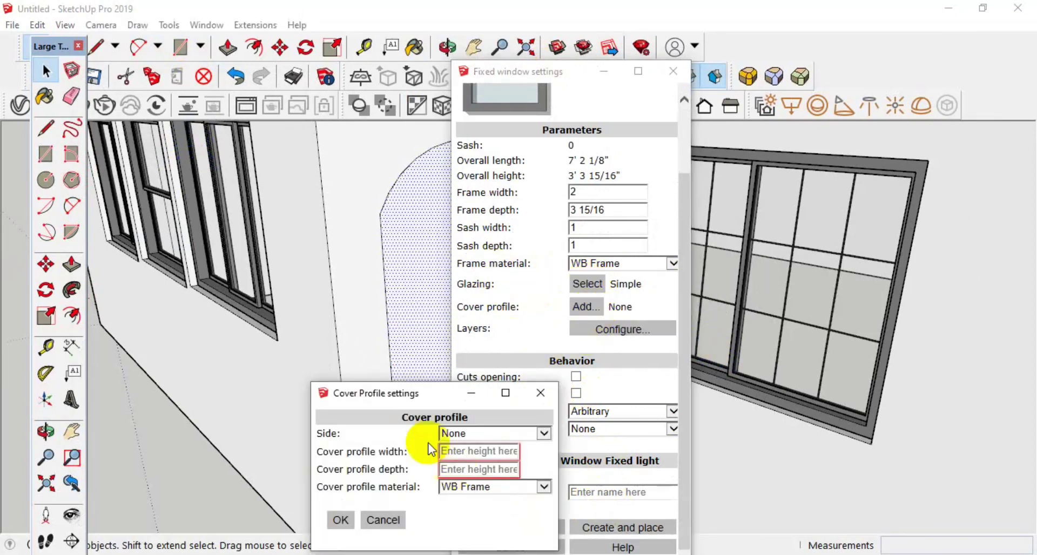
pyautogui.moveTo(440, 397); pyautogui.dragTo(621, 223)
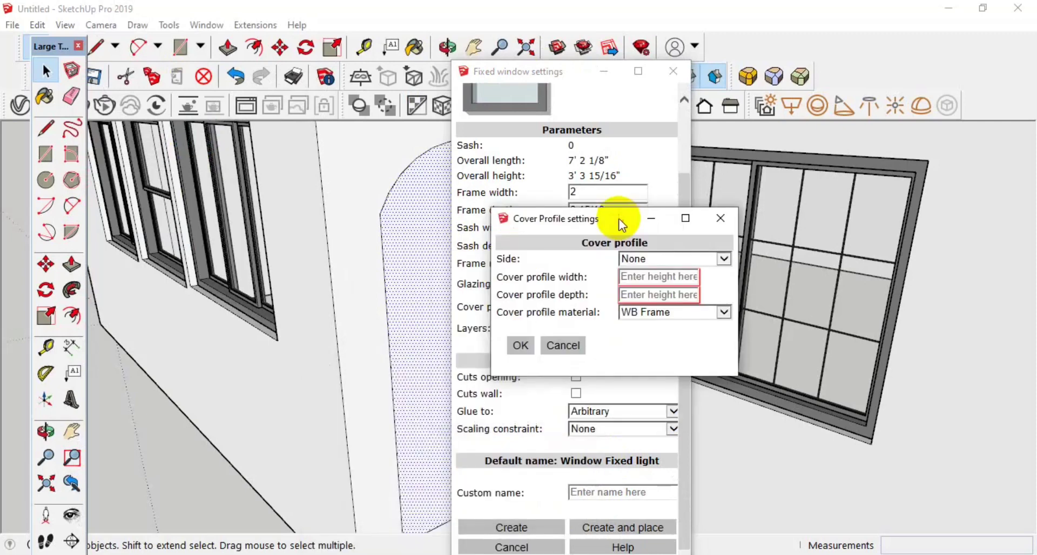
pyautogui.click(710, 260)
pyautogui.click(708, 259)
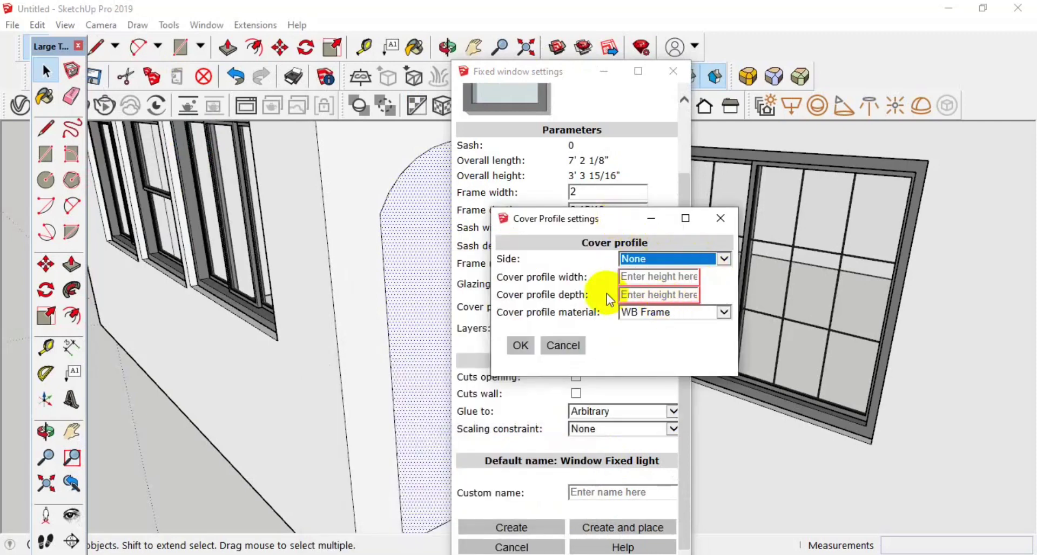
pyautogui.click(725, 258)
pyautogui.click(520, 345)
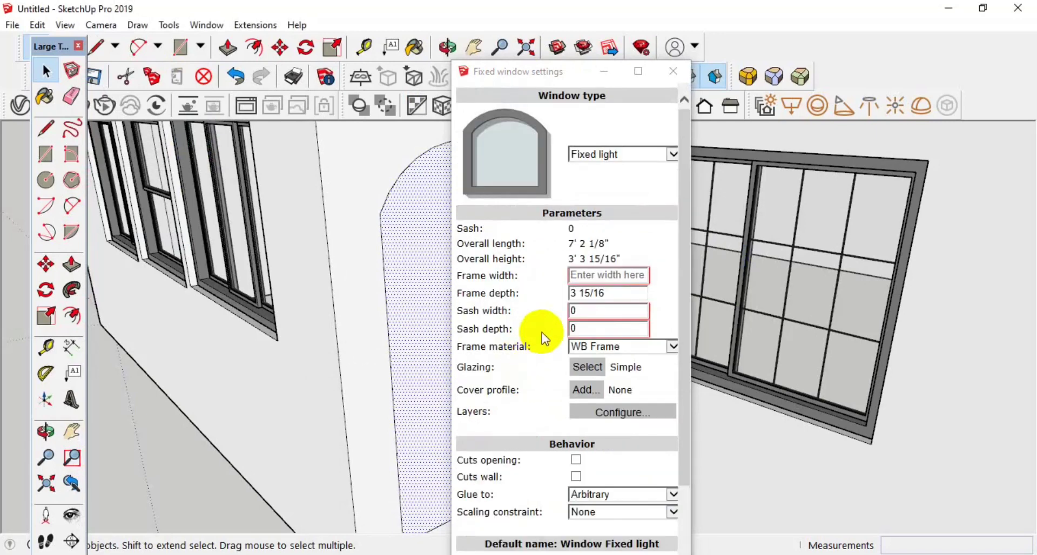
# Enter 1 for the sash depth value.
pyautogui.click(599, 277)
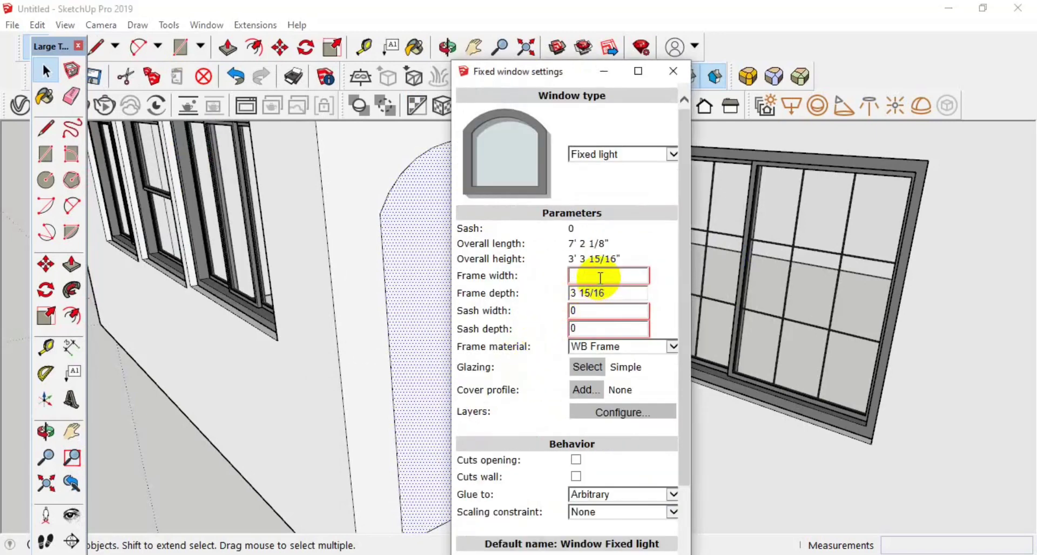
pyautogui.write('21')
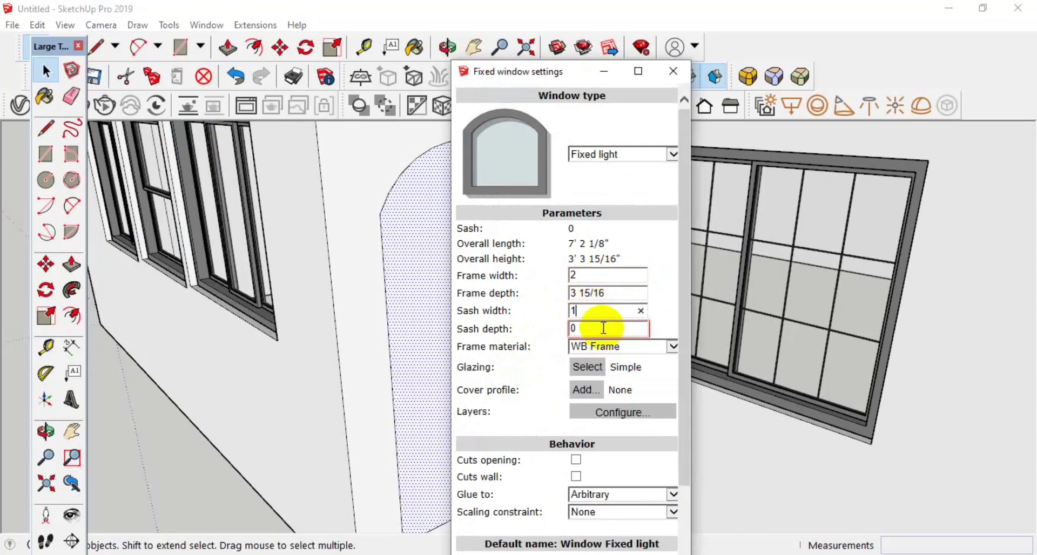
pyautogui.press('Tab')
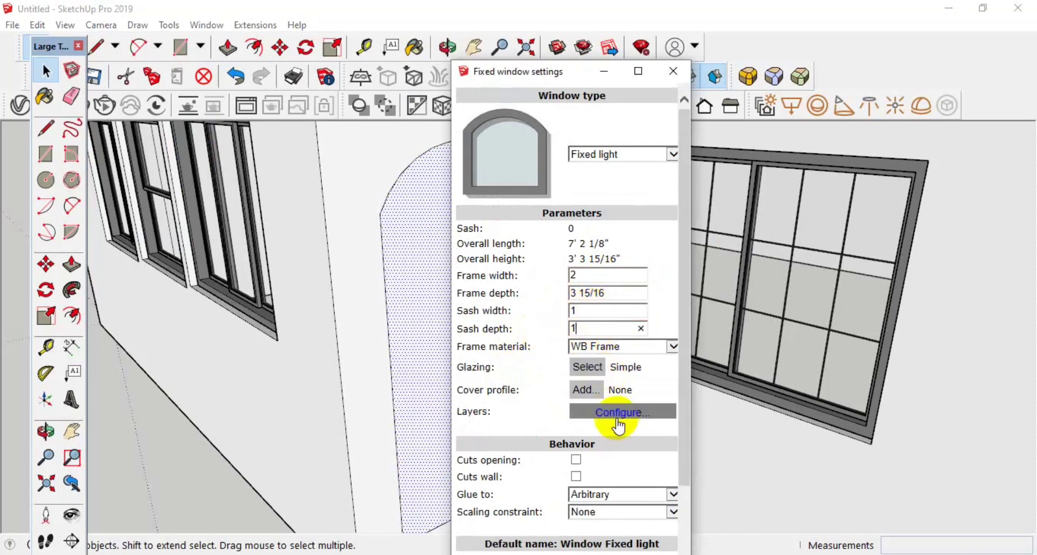
pyautogui.scroll(-3, 617, 422)
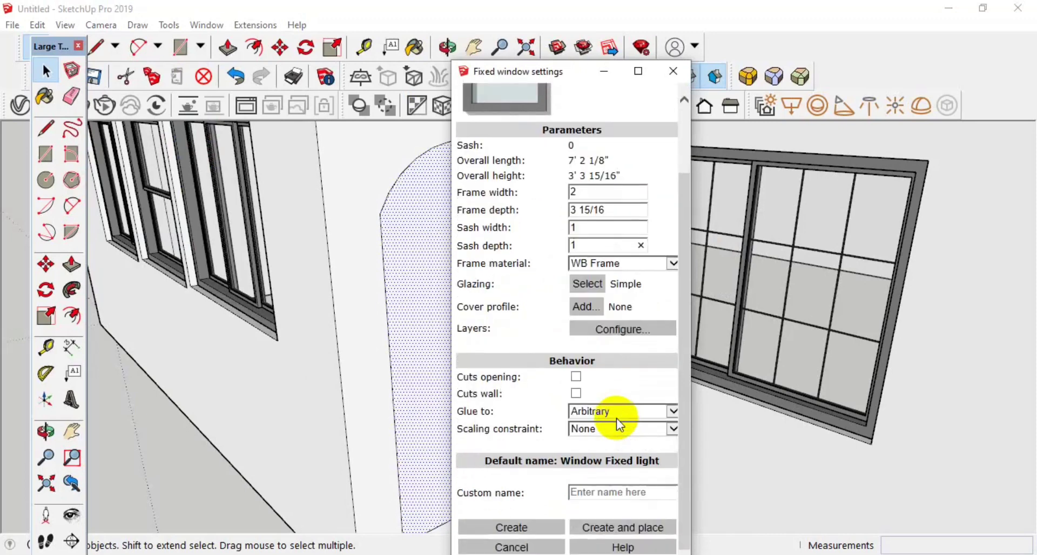
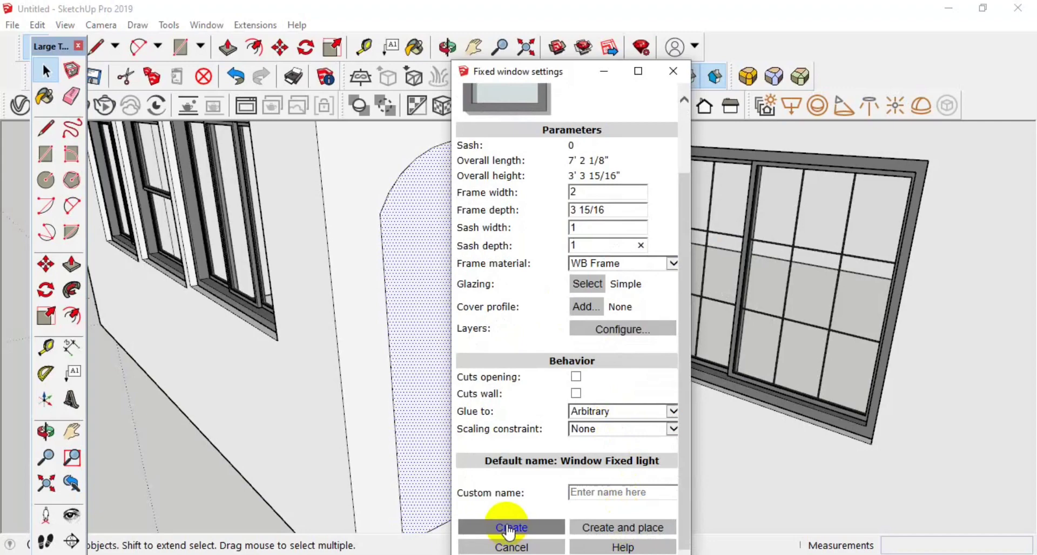
# Create the arched fixed window and cut its opening through the house wall.
pyautogui.click(596, 529)
pyautogui.moveTo(461, 394); pyautogui.dragTo(332, 409, button='middle')
pyautogui.click(540, 181)
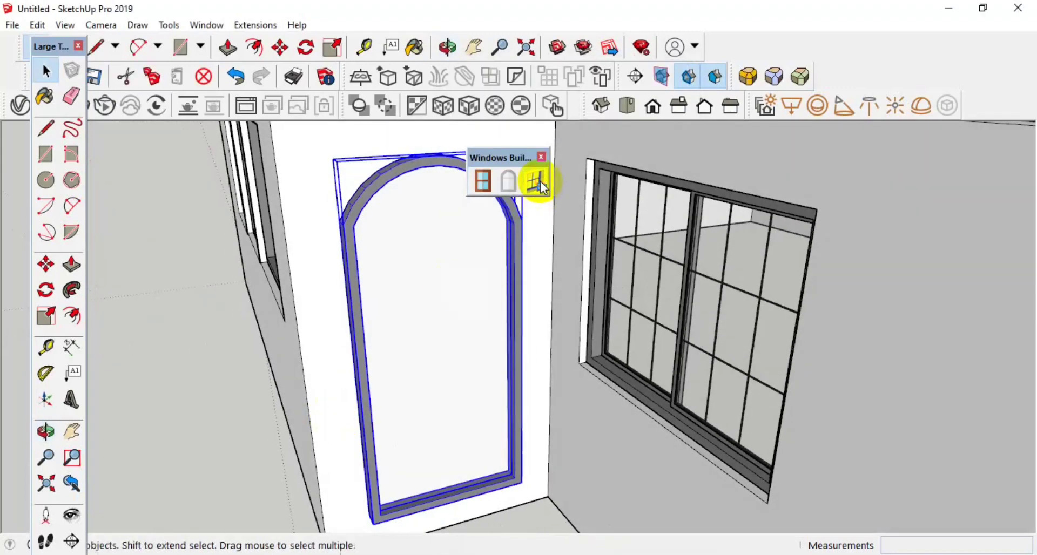
pyautogui.moveTo(493, 300)
pyautogui.mouseDown(button='middle')
pyautogui.moveTo(594, 229)
pyautogui.moveTo(528, 412)
pyautogui.moveTo(493, 324)
pyautogui.moveTo(449, 364)
pyautogui.moveTo(466, 373)
pyautogui.moveTo(428, 331)
pyautogui.moveTo(474, 391)
pyautogui.moveTo(428, 301)
pyautogui.moveTo(594, 349)
pyautogui.moveTo(389, 334)
pyautogui.moveTo(516, 343)
pyautogui.moveTo(505, 351)
pyautogui.mouseUp(button='middle')
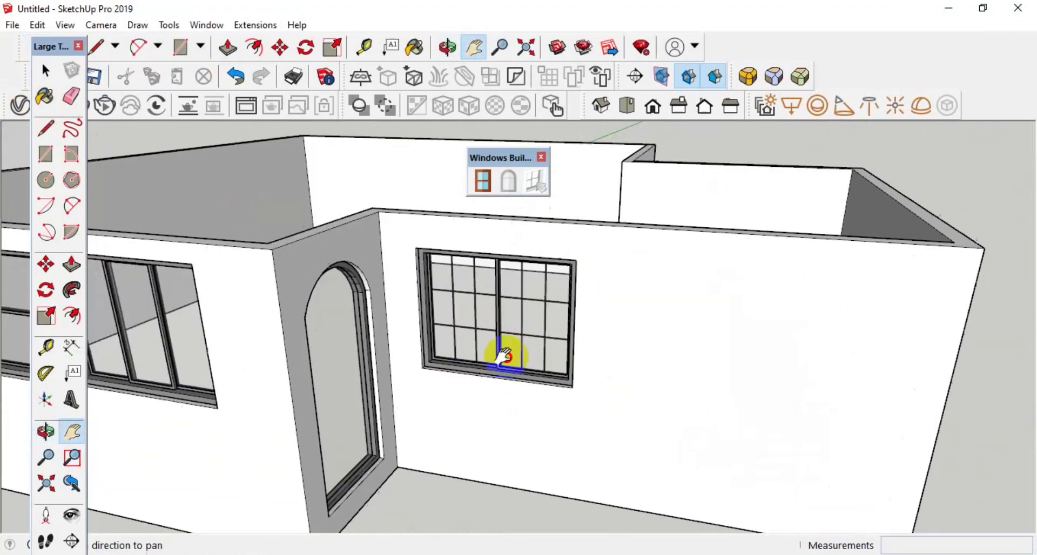
pyautogui.scroll(3, 381, 377)
pyautogui.scroll(-2, 381, 377)
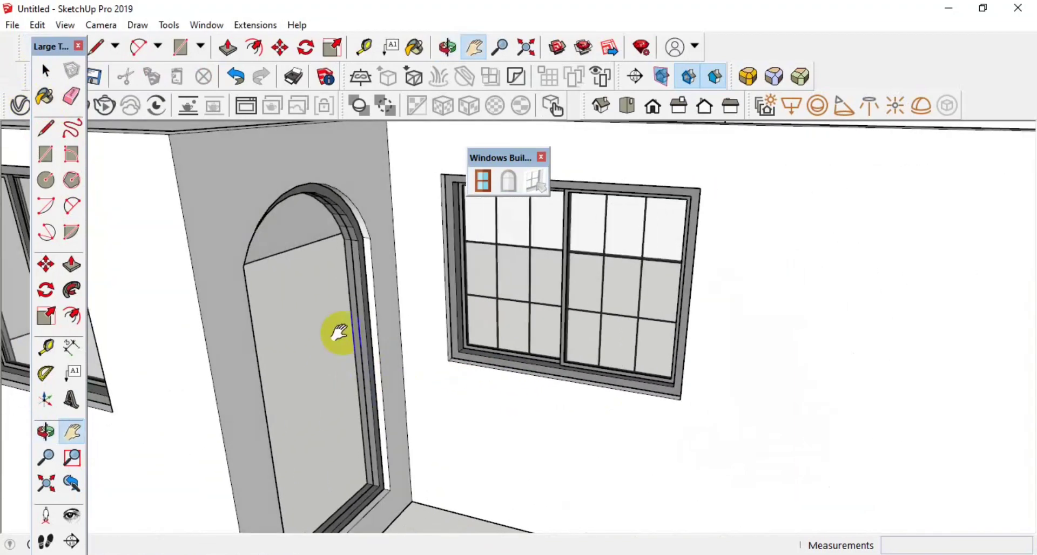
# Draw a hexagon on the empty wall and move it higher up.
pyautogui.click(72, 180)
pyautogui.moveTo(529, 281); pyautogui.dragTo(453, 313, button='middle')
pyautogui.scroll(1, 636, 351)
pyautogui.click(636, 354)
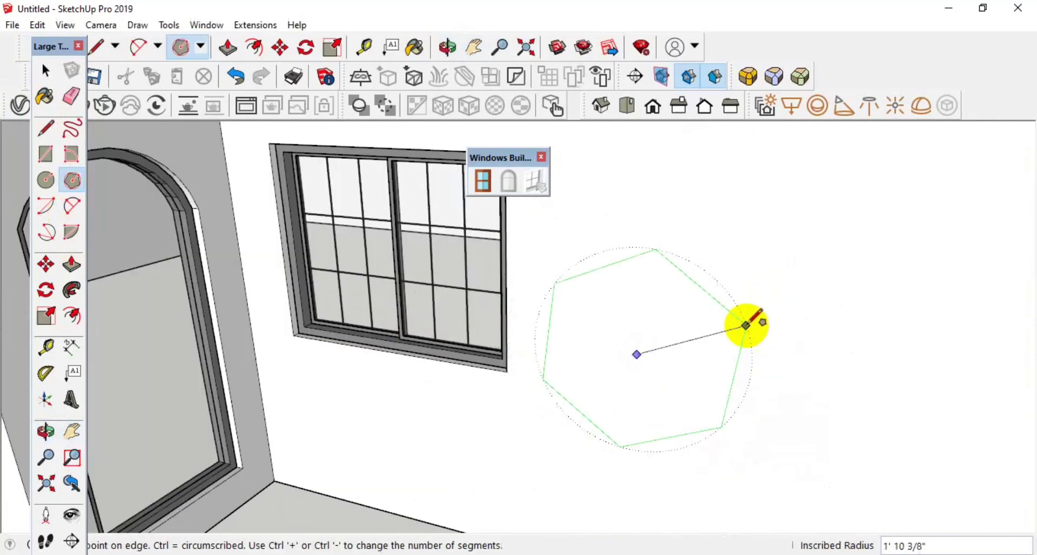
pyautogui.click(754, 309)
pyautogui.press('space')
pyautogui.doubleClick(699, 333)
pyautogui.press('m')
pyautogui.click(699, 327)
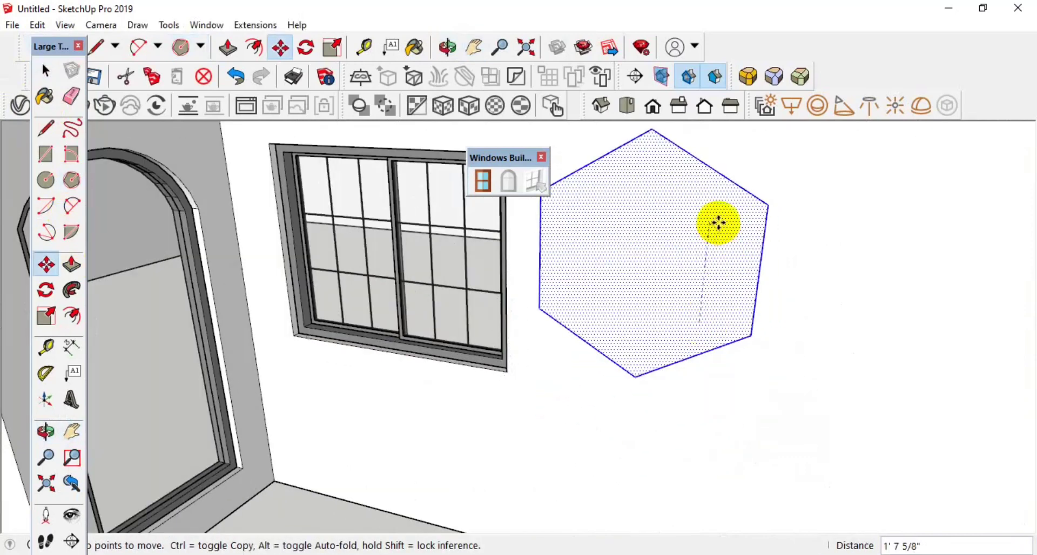
pyautogui.click(715, 253)
pyautogui.scroll(1, 715, 252)
pyautogui.press('space')
# Make the hexagon face a fixed window with sash width and depth 1, then cut its opening.
pyautogui.click(535, 224)
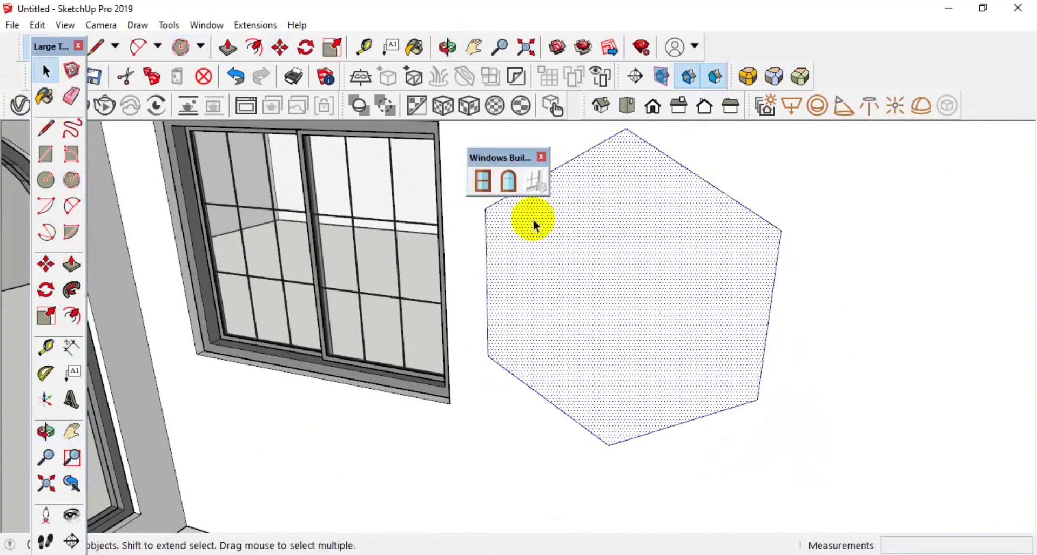
pyautogui.click(509, 183)
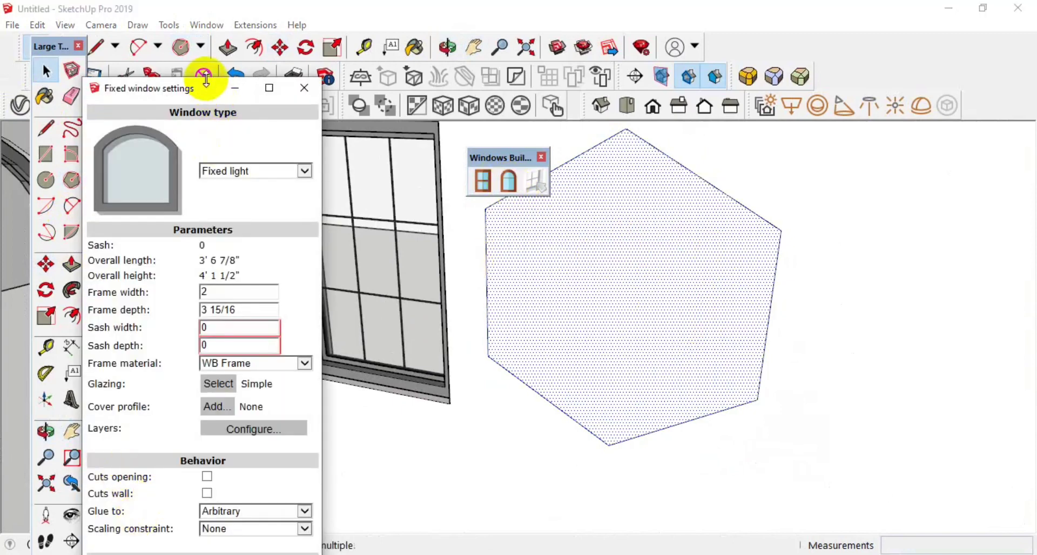
pyautogui.moveTo(206, 79)
pyautogui.mouseDown()
pyautogui.moveTo(200, 238)
pyautogui.moveTo(332, 17)
pyautogui.mouseUp()
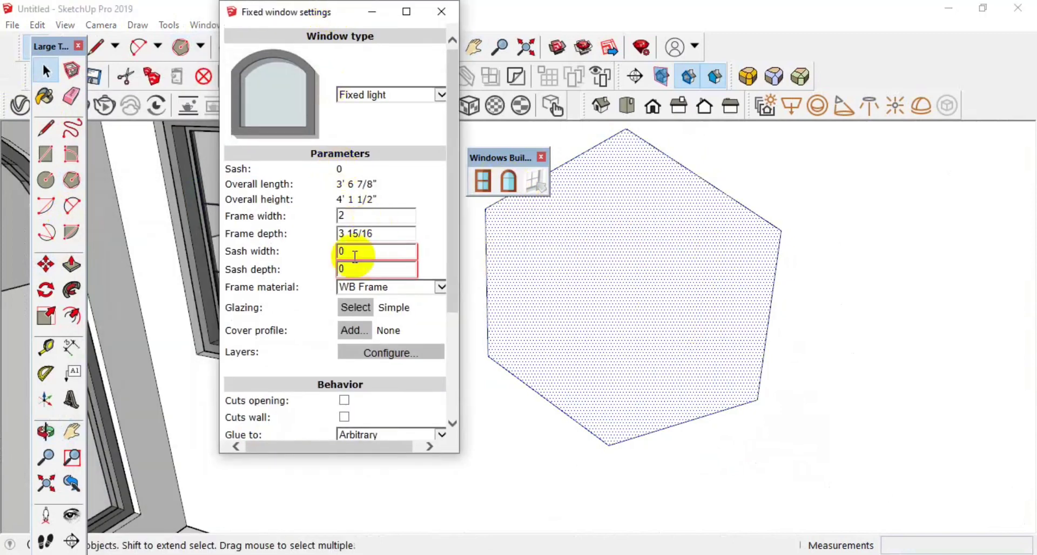
pyautogui.write('1')
pyautogui.scroll(-3, 419, 378)
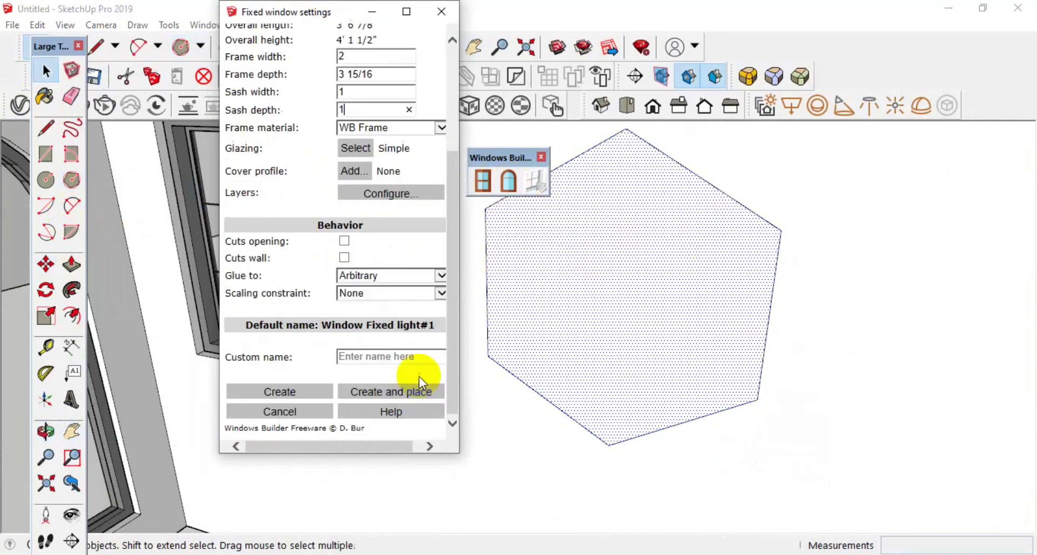
pyautogui.click(405, 394)
pyautogui.click(673, 169)
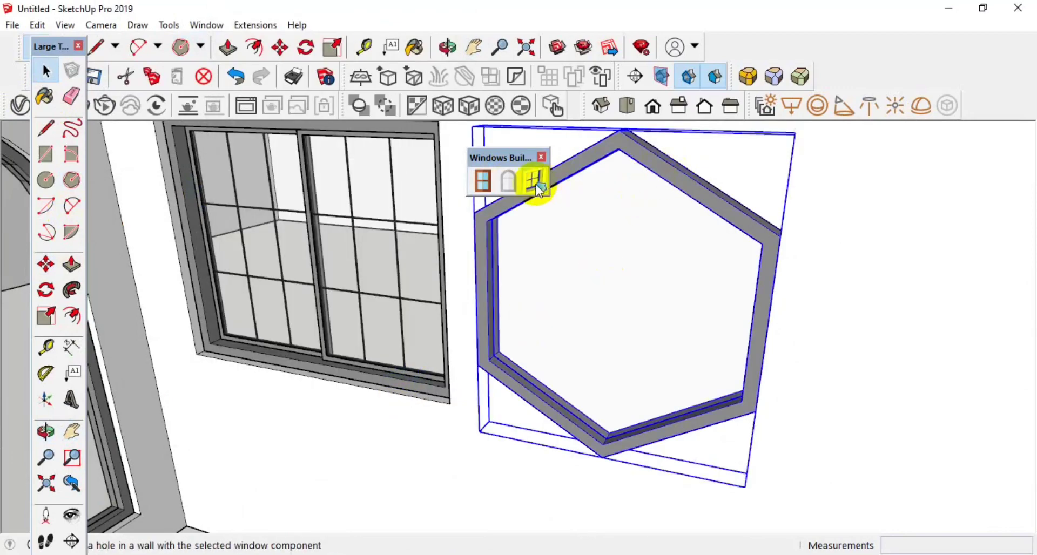
pyautogui.click(536, 182)
pyautogui.moveTo(535, 184)
pyautogui.mouseDown(button='middle')
pyautogui.moveTo(452, 342)
pyautogui.moveTo(433, 280)
pyautogui.moveTo(752, 270)
pyautogui.moveTo(706, 303)
pyautogui.moveTo(309, 321)
pyautogui.moveTo(671, 347)
pyautogui.mouseUp(button='middle')
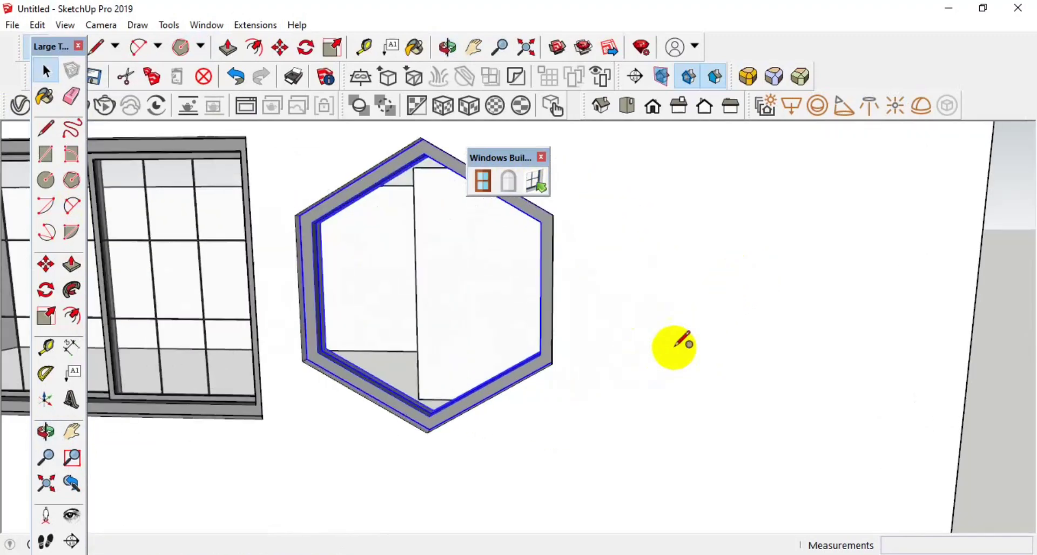
# Draw a circle on the wall to the right of the hexagonal window.
pyautogui.press('c')
pyautogui.click(712, 316)
pyautogui.click(794, 206)
pyautogui.press('space')
pyautogui.click(735, 259)
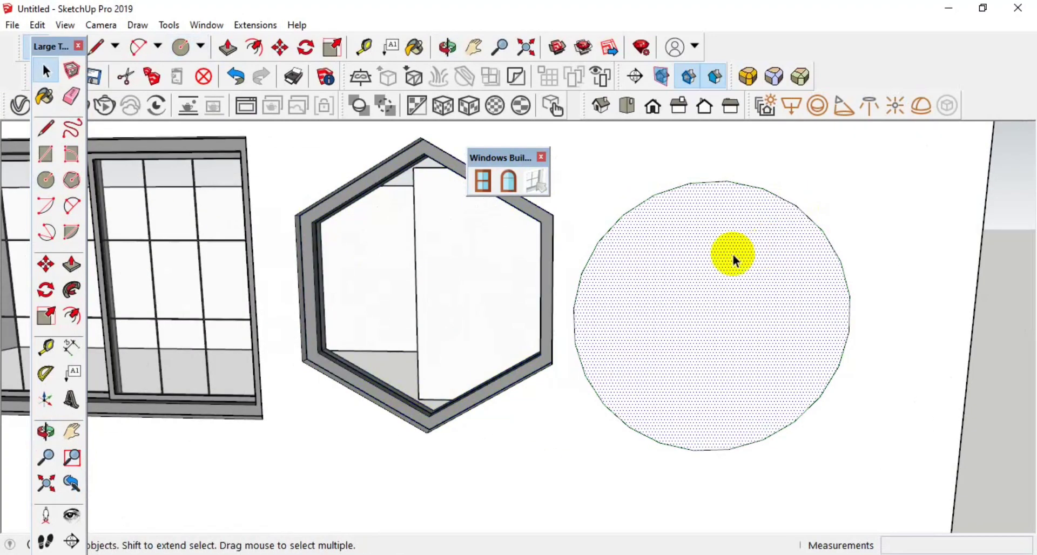
# Make the circle a fixed window with sash width and depth 1, then cut its opening.
pyautogui.click(508, 177)
pyautogui.click(204, 327)
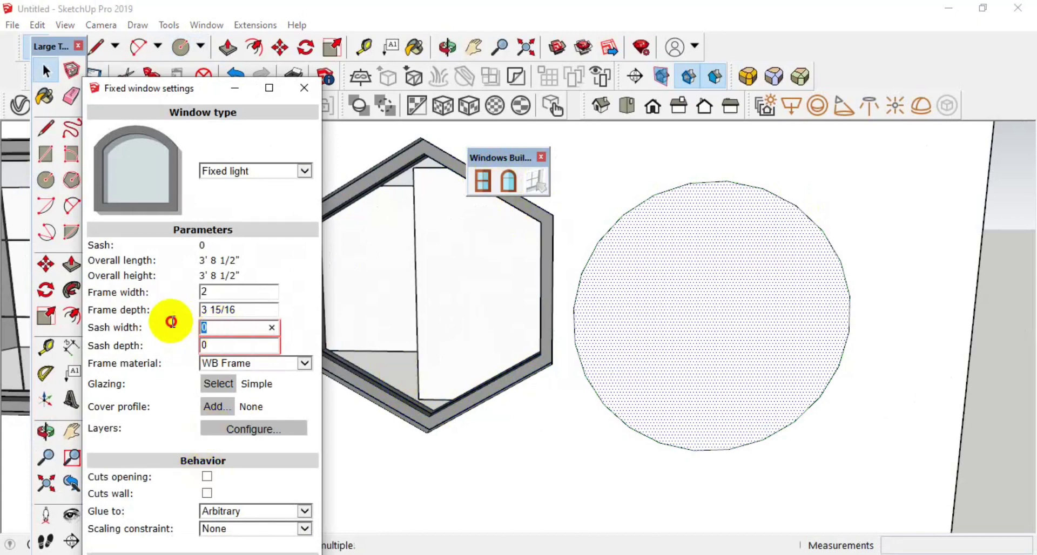
pyautogui.write('1')
pyautogui.click(205, 345)
pyautogui.write('1')
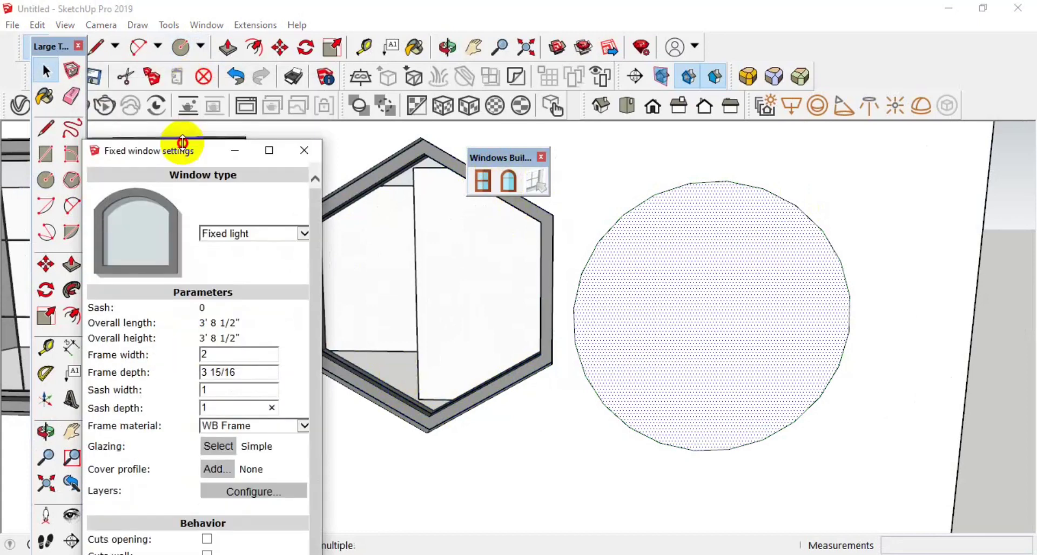
pyautogui.moveTo(191, 82); pyautogui.dragTo(270, 52)
pyautogui.scroll(-2, 409, 463)
pyautogui.scroll(-3, 362, 498)
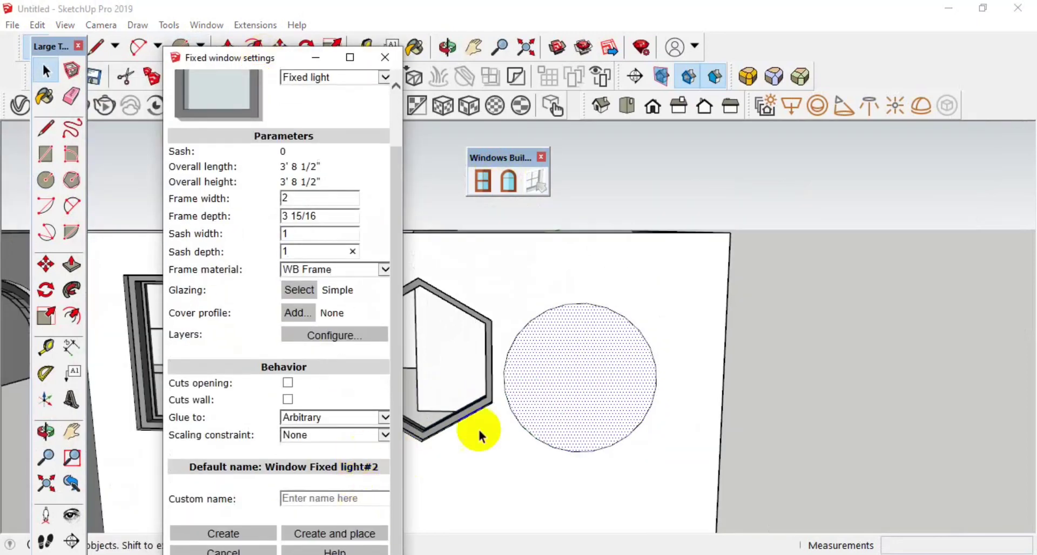
pyautogui.scroll(3, 507, 446)
pyautogui.click(365, 535)
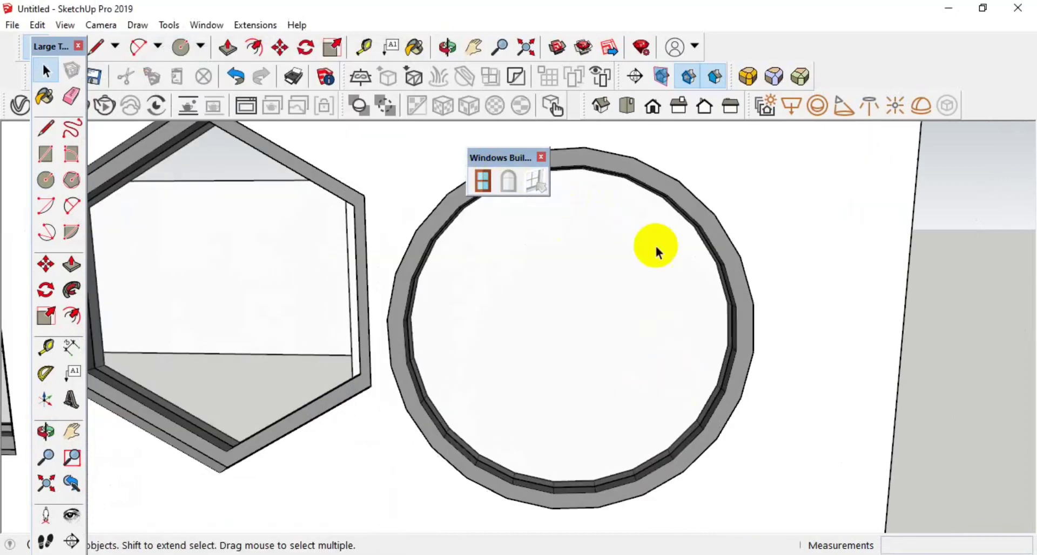
pyautogui.click(707, 233)
pyautogui.click(542, 183)
# Orbit around the building to inspect the round and hexagonal window openings.
pyautogui.scroll(-3, 695, 381)
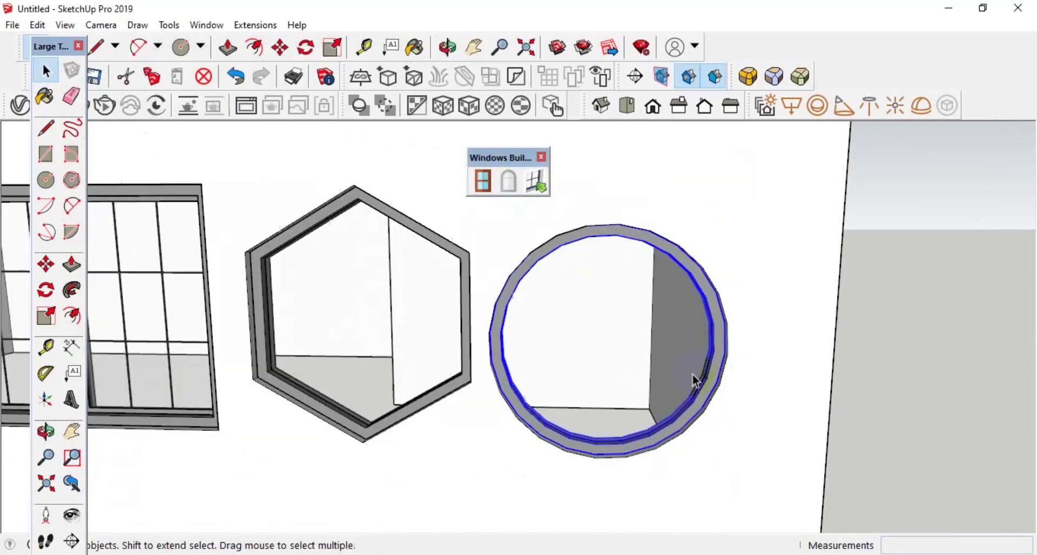
pyautogui.scroll(-2, 693, 374)
pyautogui.keyDown('shift'); pyautogui.moveTo(692, 374); pyautogui.dragTo(562, 404, button='middle'); pyautogui.keyUp('shift')
pyautogui.scroll(-3, 676, 363)
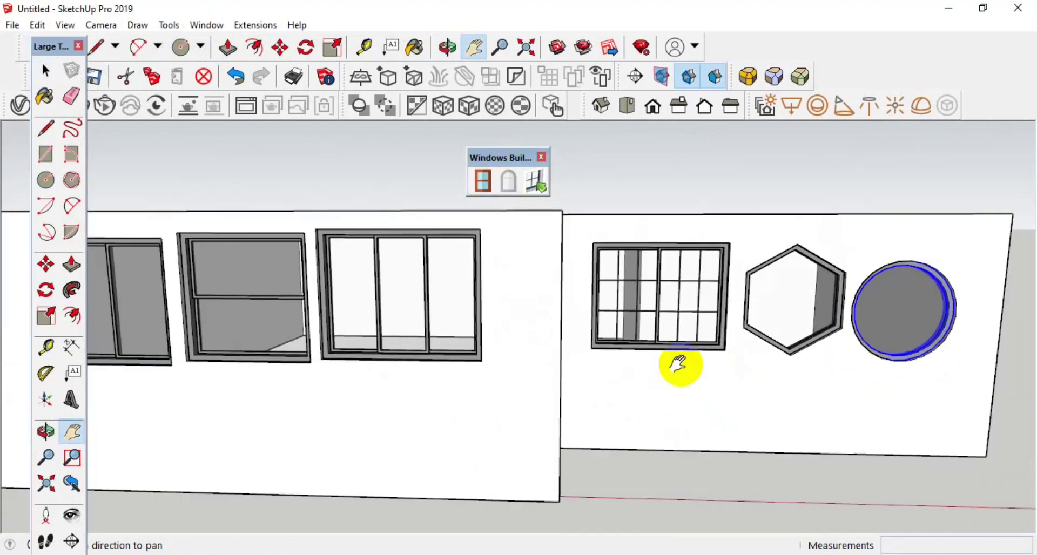
pyautogui.moveTo(676, 364)
pyautogui.mouseDown(button='middle')
pyautogui.moveTo(530, 374)
pyautogui.moveTo(582, 465)
pyautogui.mouseUp(button='middle')
pyautogui.scroll(5, 208, 289)
pyautogui.moveTo(207, 288)
pyautogui.mouseDown(button='middle')
pyautogui.moveTo(503, 276)
pyautogui.moveTo(671, 202)
pyautogui.mouseUp(button='middle')
pyautogui.moveTo(672, 201); pyautogui.dragTo(472, 255)
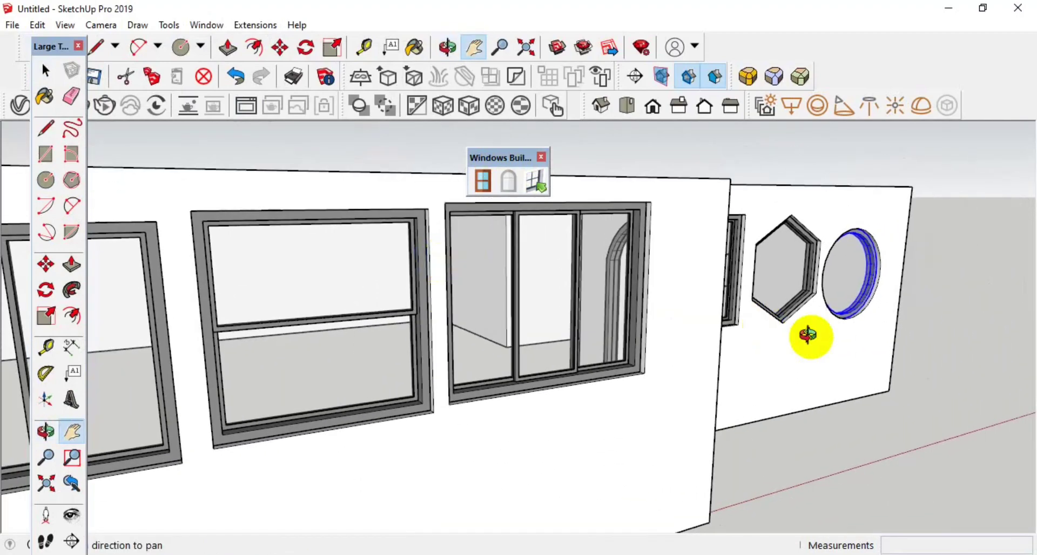
pyautogui.moveTo(810, 336)
pyautogui.mouseDown(button='middle')
pyautogui.moveTo(520, 303)
pyautogui.moveTo(630, 317)
pyautogui.mouseUp(button='middle')
pyautogui.scroll(3, 637, 308)
pyautogui.moveTo(637, 308); pyautogui.dragTo(468, 308)
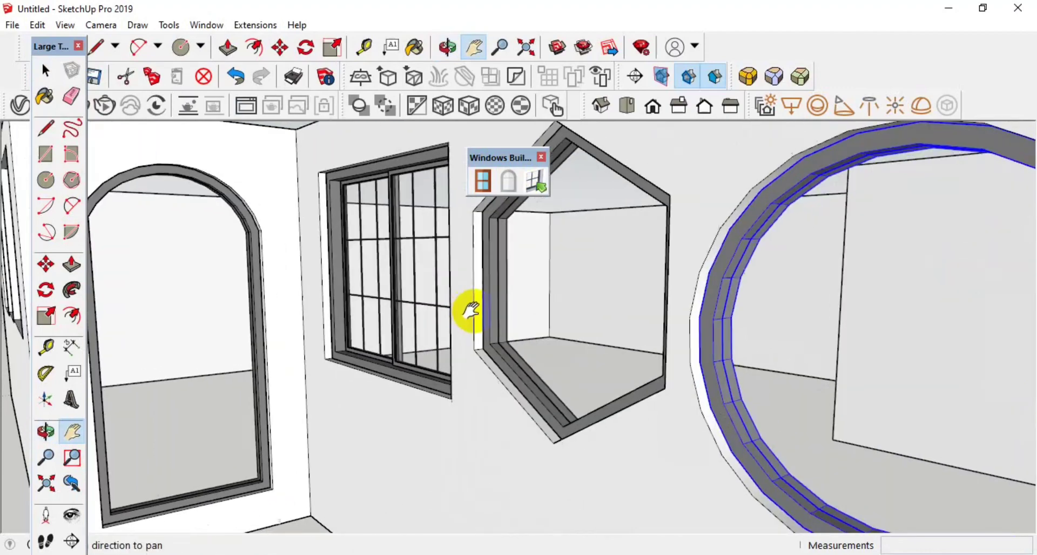
pyautogui.scroll(-5, 481, 294)
pyautogui.moveTo(452, 290)
pyautogui.mouseDown(button='middle')
pyautogui.moveTo(440, 336)
pyautogui.moveTo(560, 363)
pyautogui.moveTo(660, 364)
pyautogui.mouseUp(button='middle')
pyautogui.scroll(3, 560, 364)
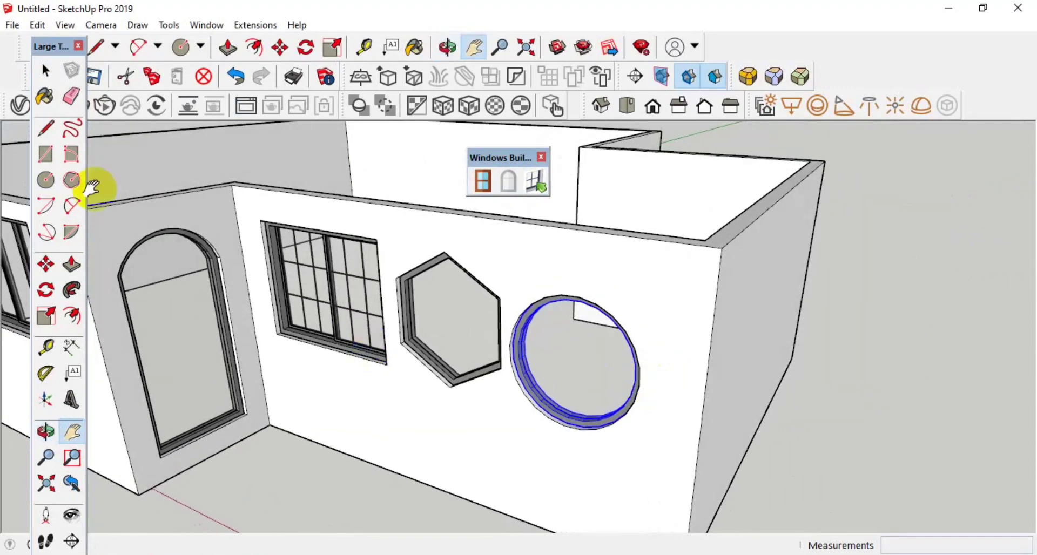
# Add the blue and orange colour swatches to the model's materials.
pyautogui.click(46, 96)
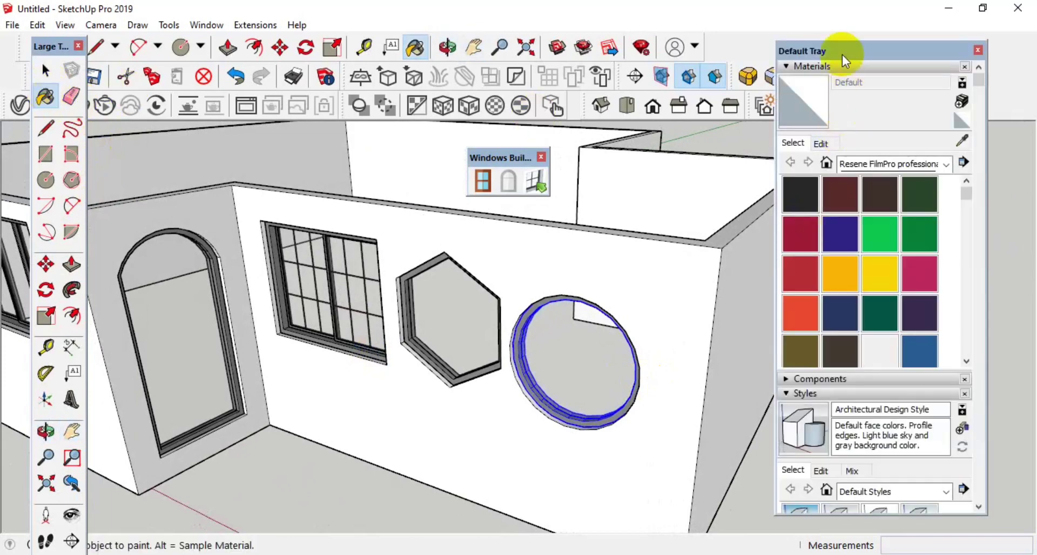
pyautogui.moveTo(843, 54); pyautogui.dragTo(769, 29)
pyautogui.rightClick(733, 178)
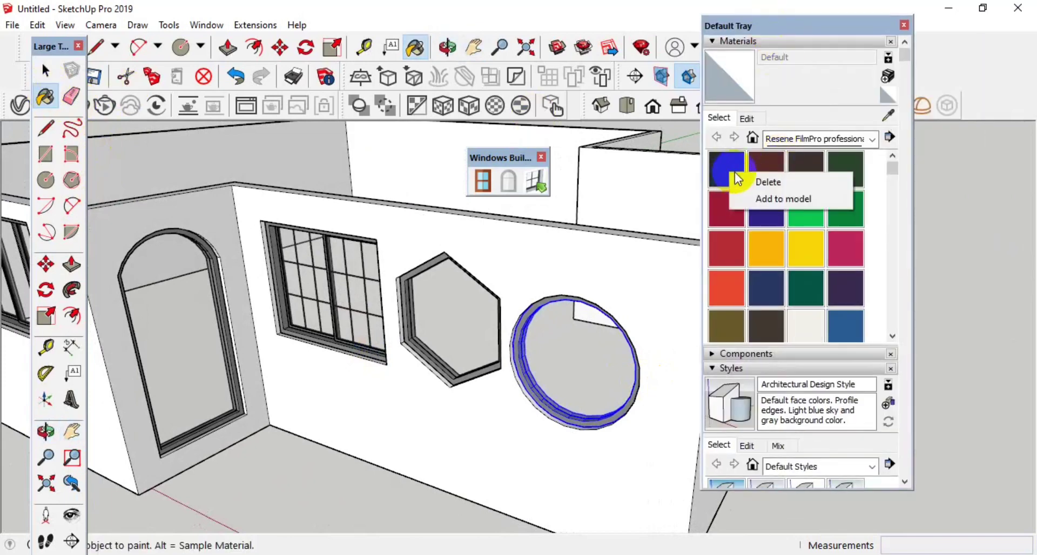
pyautogui.click(761, 195)
pyautogui.rightClick(765, 218)
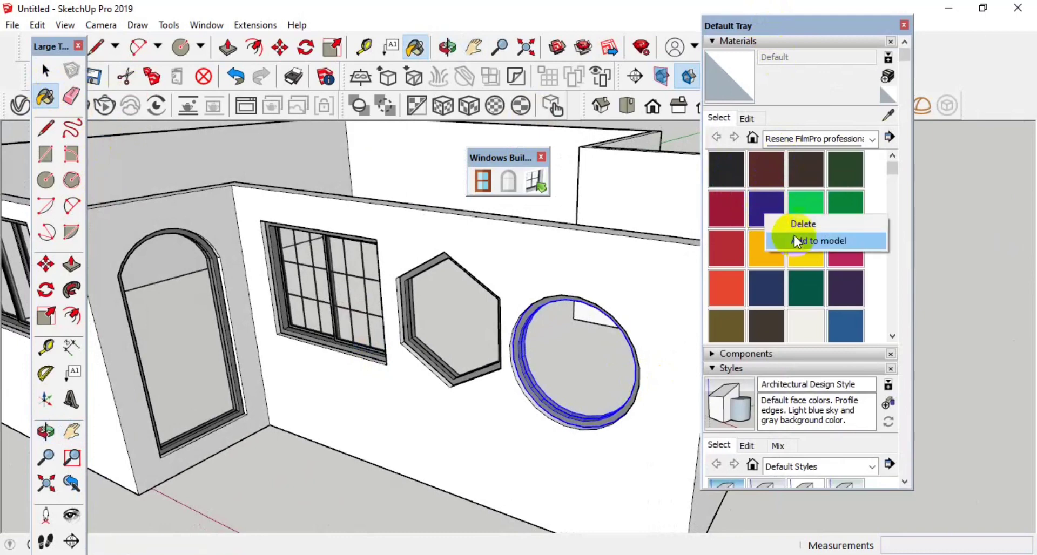
pyautogui.click(813, 239)
pyautogui.rightClick(761, 255)
pyautogui.click(808, 282)
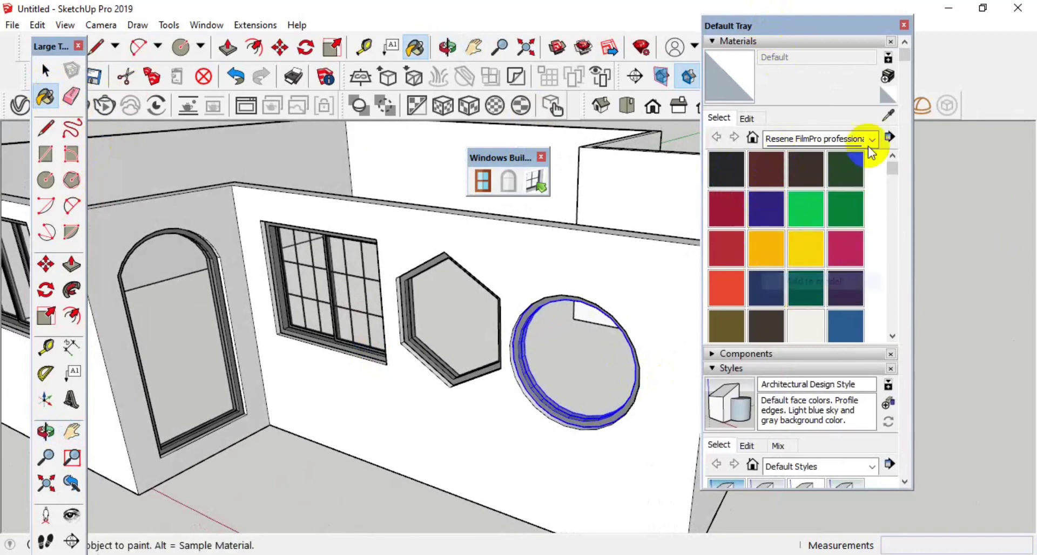
# Add three Wood materials, including Wood Cherry Original, to the model.
pyautogui.click(873, 140)
pyautogui.scroll(-1, 865, 324)
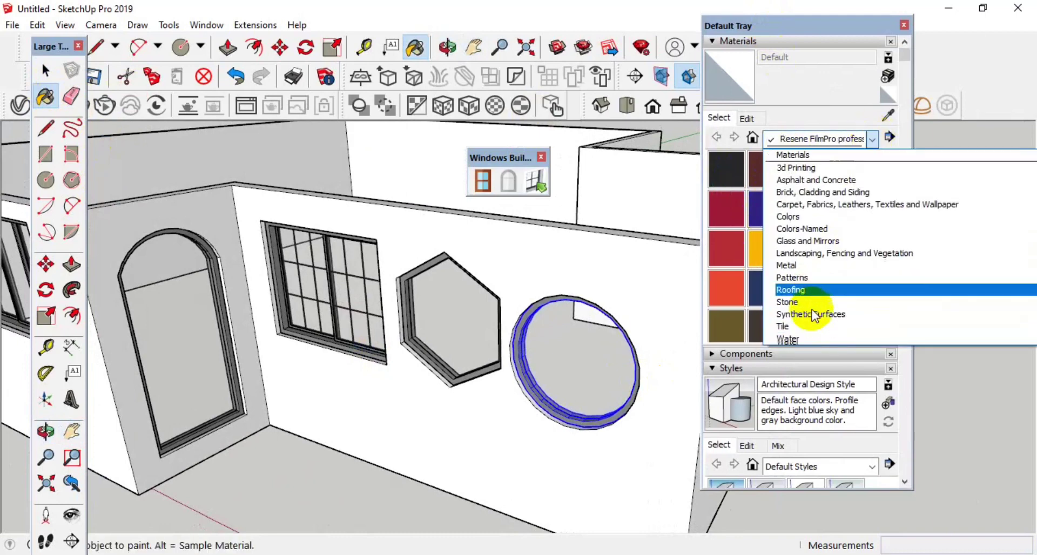
pyautogui.scroll(-2, 829, 315)
pyautogui.click(808, 278)
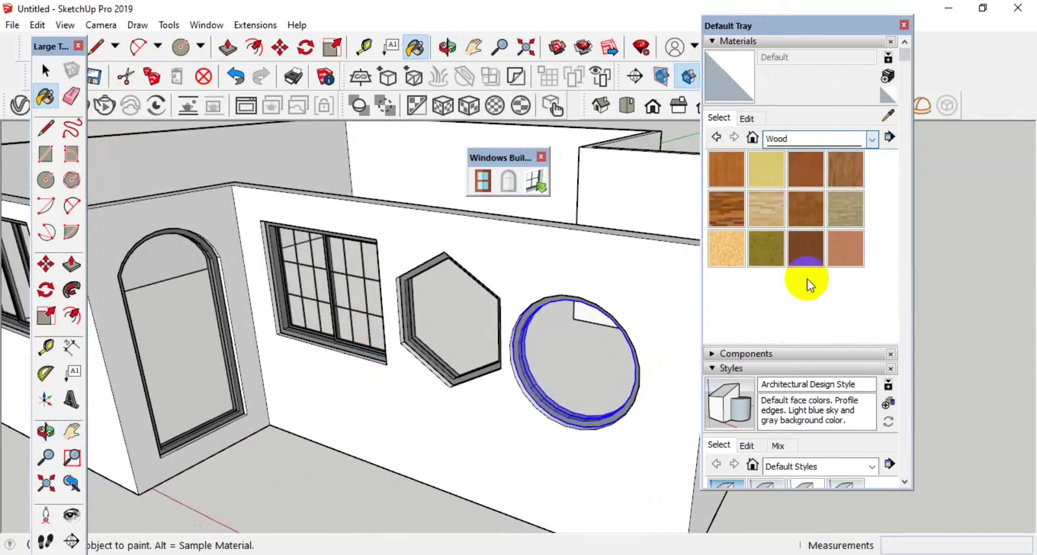
pyautogui.rightClick(735, 173)
pyautogui.click(768, 198)
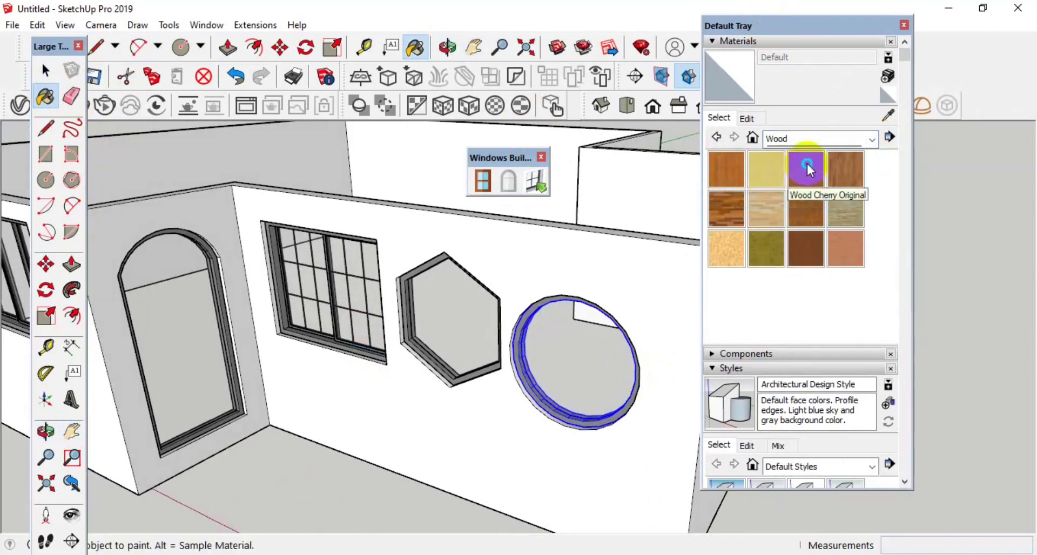
pyautogui.rightClick(807, 165)
pyautogui.click(845, 195)
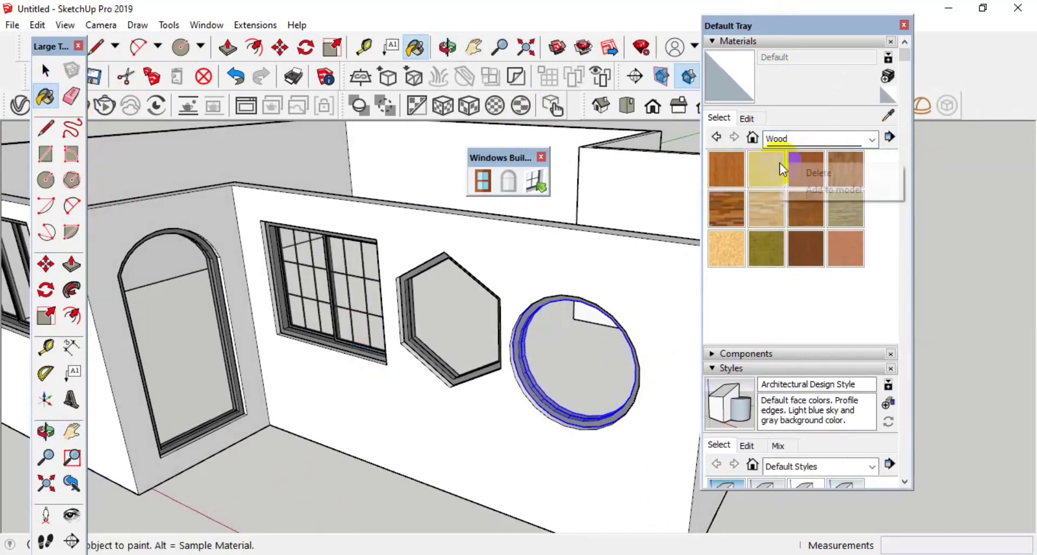
pyautogui.rightClick(813, 164)
pyautogui.click(824, 192)
# Add the gold glass, cyan and blue glass materials from Glass and Mirrors.
pyautogui.click(875, 140)
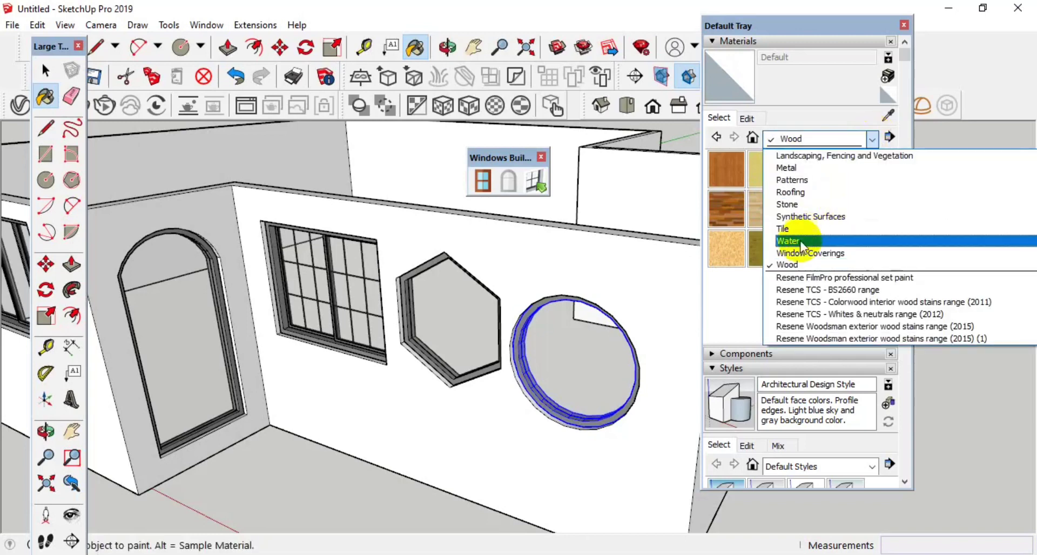
pyautogui.scroll(1, 789, 238)
pyautogui.scroll(1, 799, 246)
pyautogui.click(805, 217)
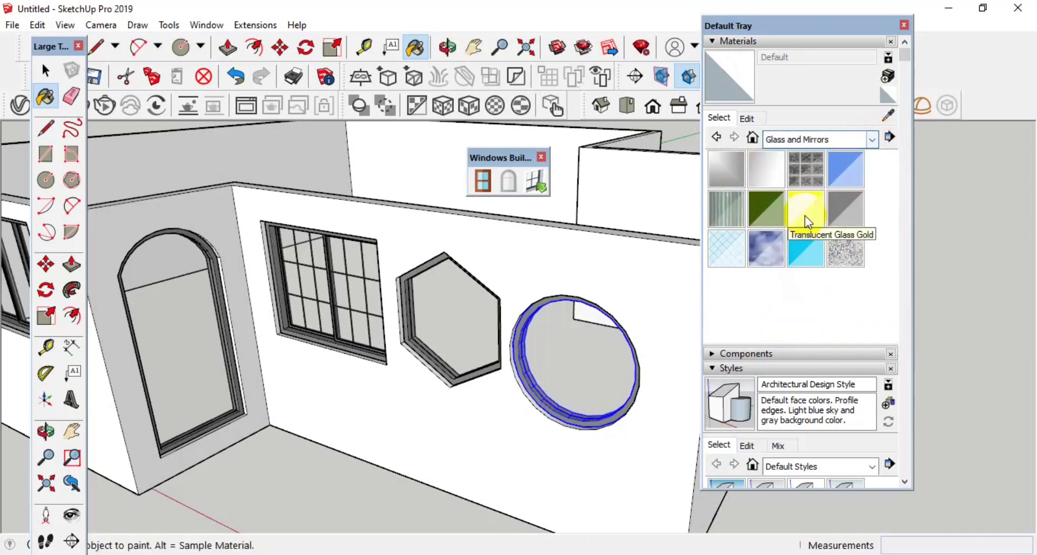
pyautogui.rightClick(803, 218)
pyautogui.click(834, 242)
pyautogui.rightClick(802, 251)
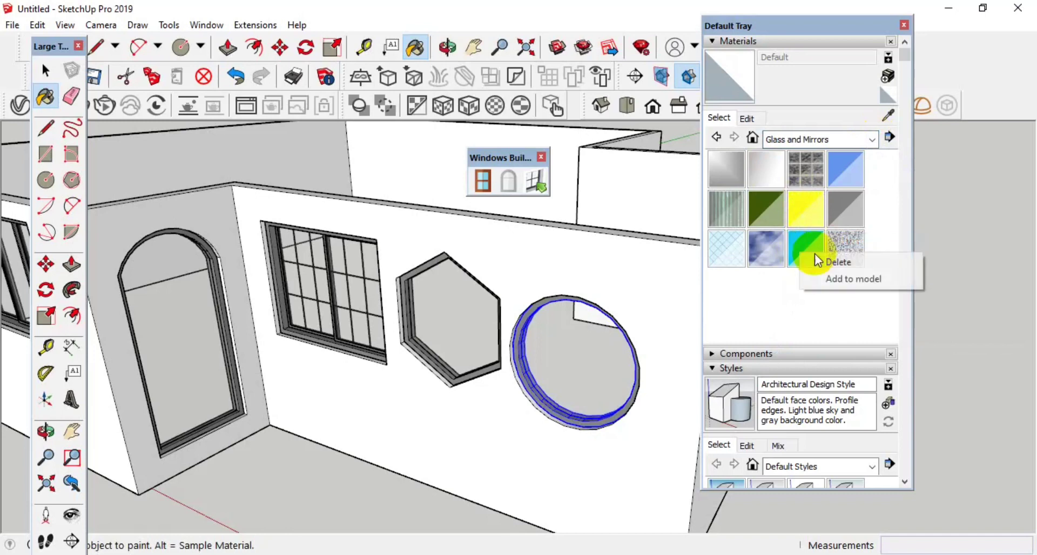
pyautogui.click(833, 279)
pyautogui.rightClick(859, 163)
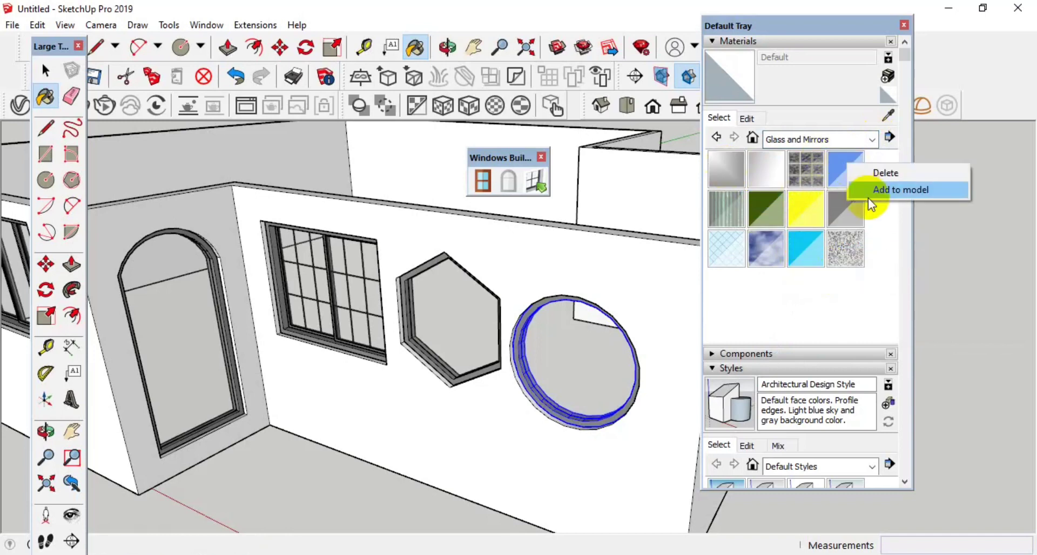
pyautogui.click(881, 190)
# Add a red colour from the Colors collection to the model.
pyautogui.click(872, 139)
pyautogui.scroll(1, 852, 157)
pyautogui.scroll(2, 812, 203)
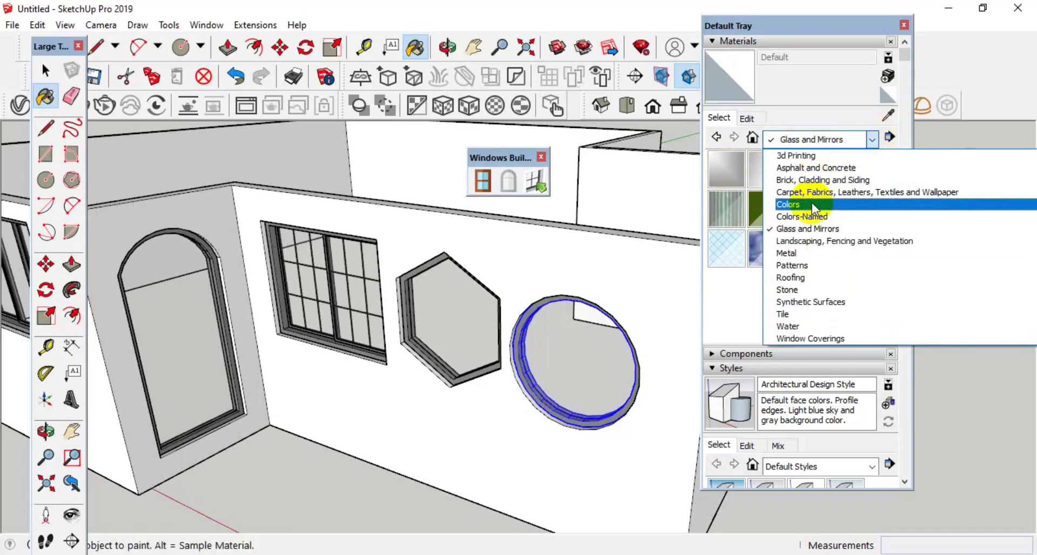
pyautogui.click(812, 202)
pyautogui.rightClick(842, 172)
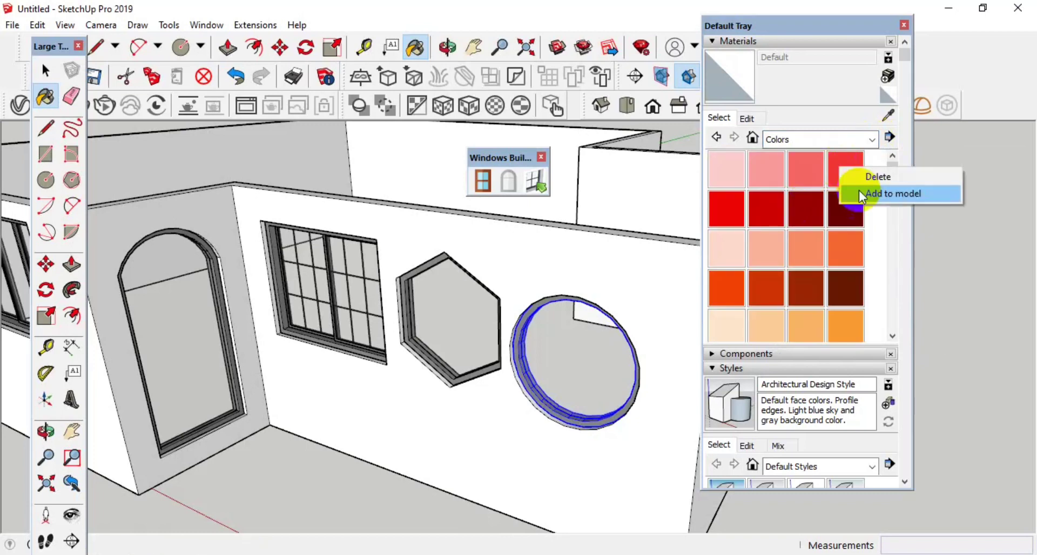
pyautogui.click(876, 191)
pyautogui.scroll(-3, 802, 278)
pyautogui.rightClick(811, 305)
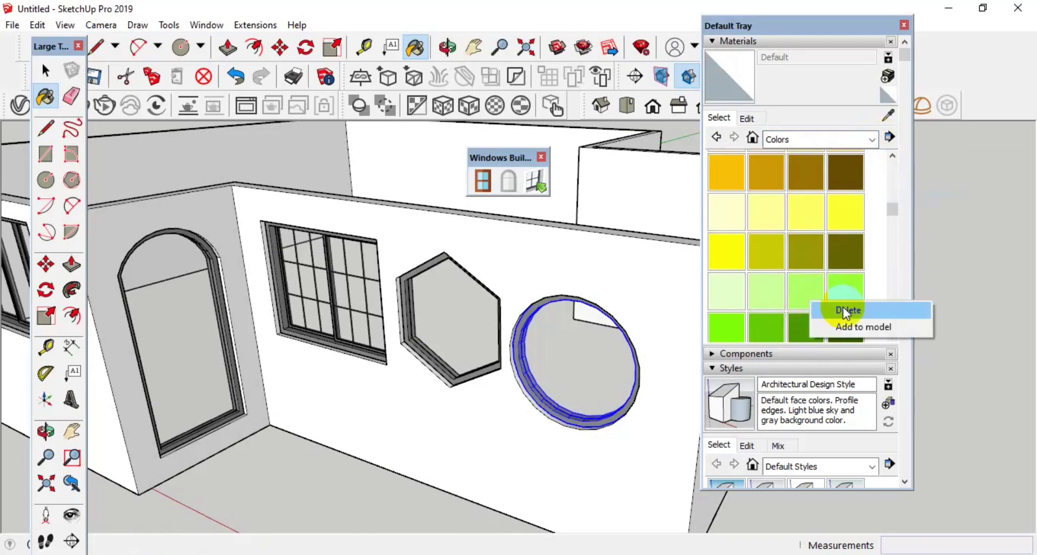
pyautogui.rightClick(733, 301)
pyautogui.click(777, 325)
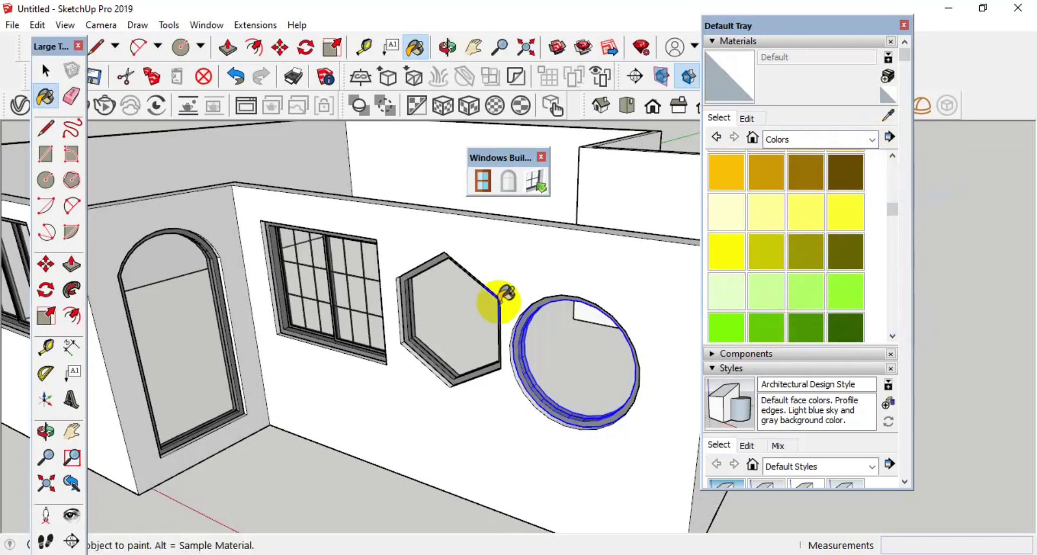
# Dock the materials tray at the right edge of the screen.
pyautogui.moveTo(504, 295); pyautogui.dragTo(897, 53, button='middle')
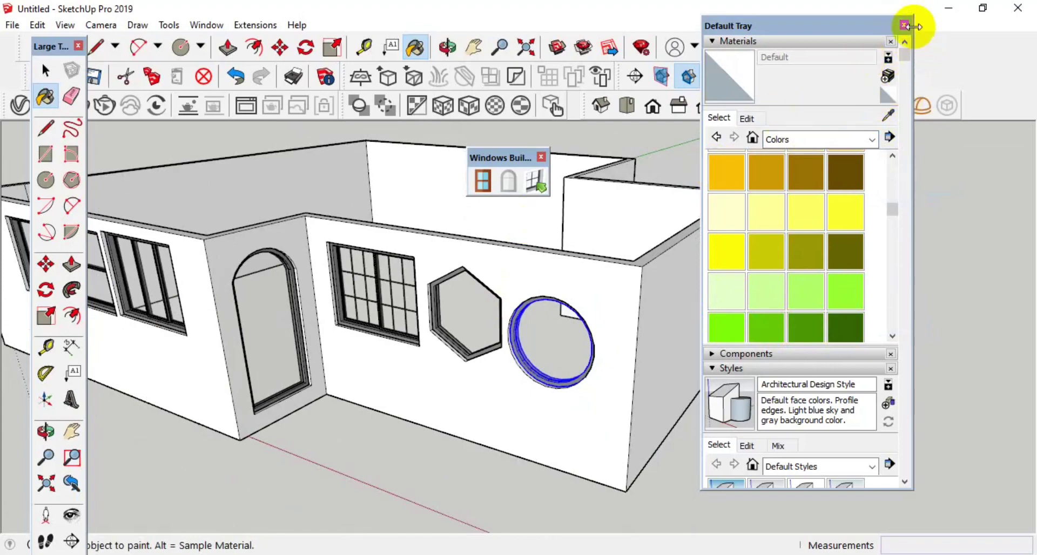
pyautogui.moveTo(913, 26); pyautogui.dragTo(976, 43)
pyautogui.moveTo(665, 302)
pyautogui.mouseDown(button='middle')
pyautogui.moveTo(649, 318)
pyautogui.moveTo(637, 366)
pyautogui.mouseUp(button='middle')
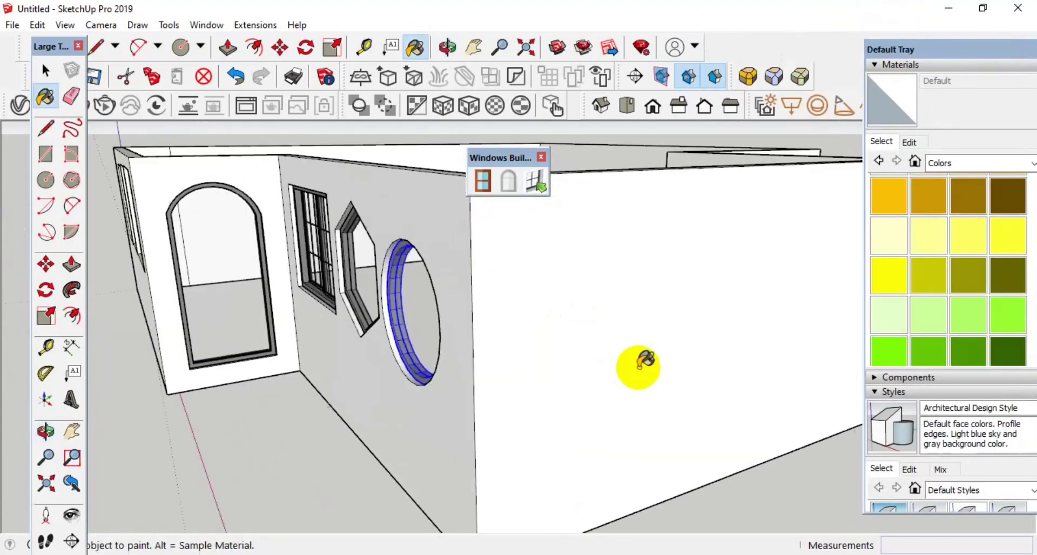
# Start a French-type rectangular window with a Wood Cherry Original frame.
pyautogui.click(483, 183)
pyautogui.click(307, 120)
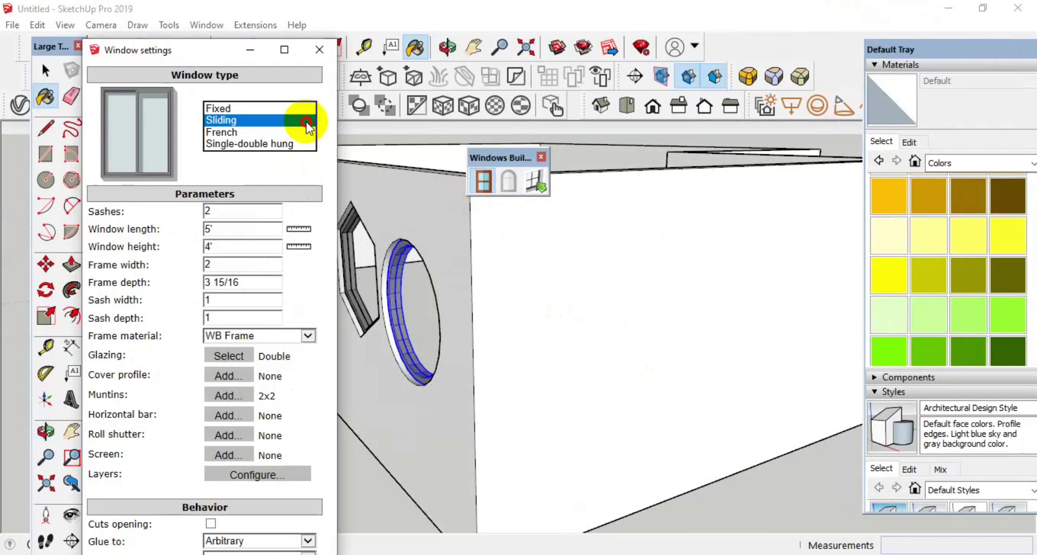
pyautogui.click(244, 132)
pyautogui.moveTo(170, 50); pyautogui.dragTo(363, 12)
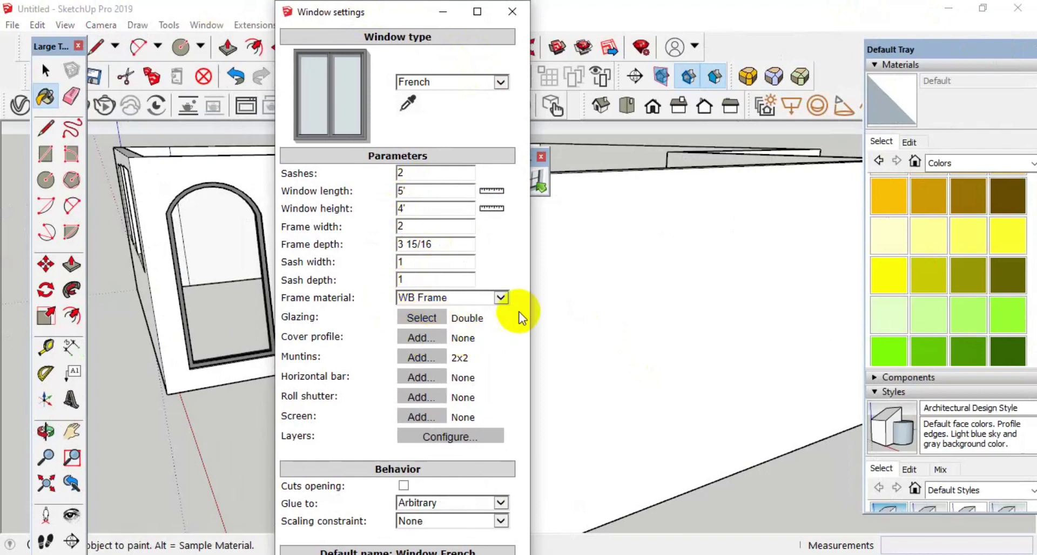
pyautogui.click(500, 299)
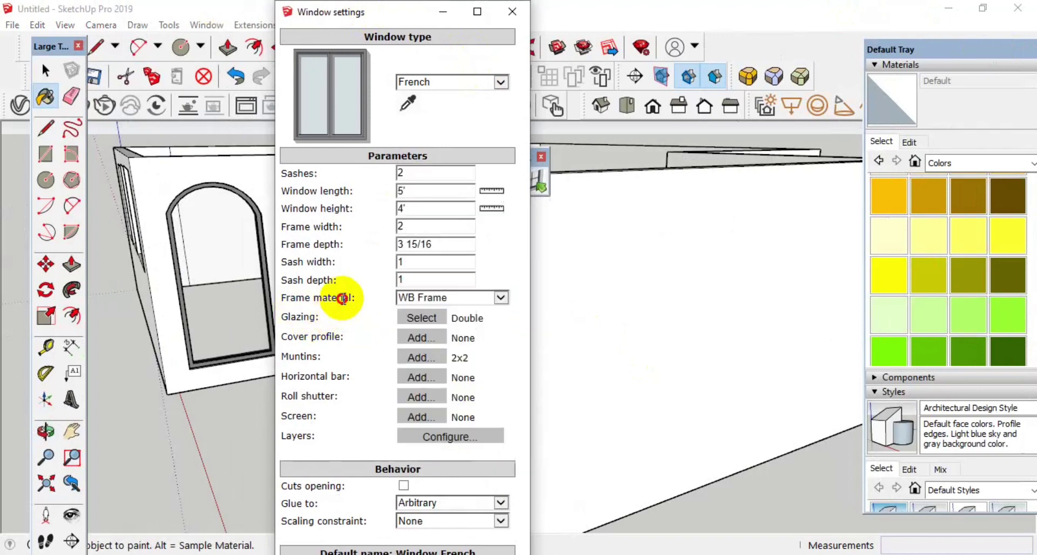
pyautogui.click(339, 330)
pyautogui.click(502, 297)
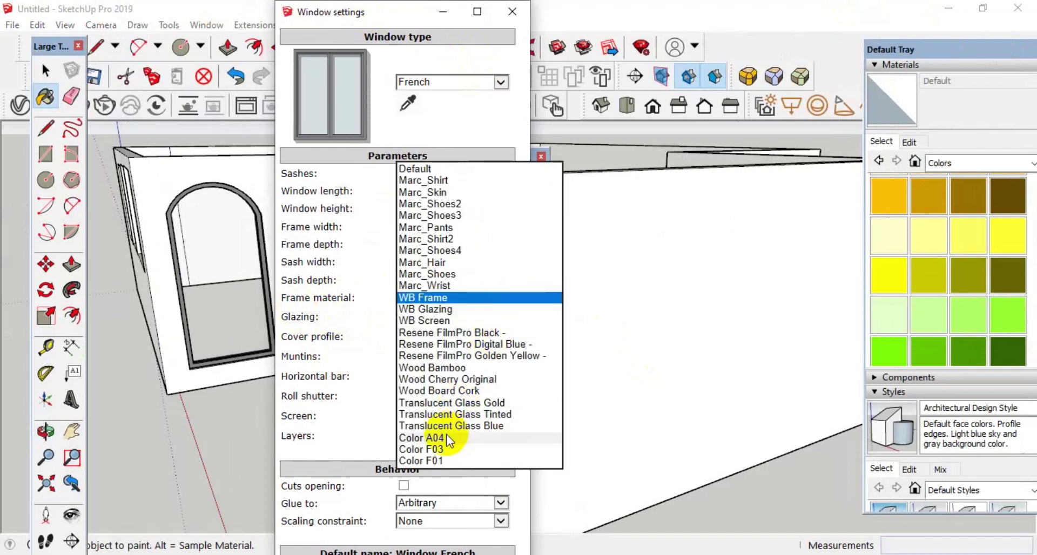
pyautogui.click(448, 380)
# Set the glazing to double glazing in Translucent Glass Blue.
pyautogui.click(422, 319)
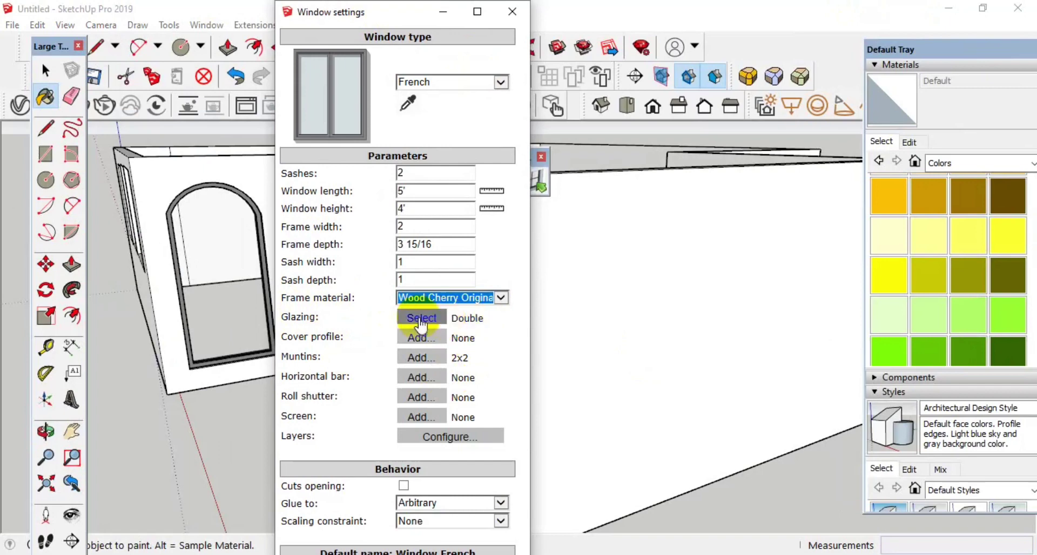
pyautogui.click(421, 319)
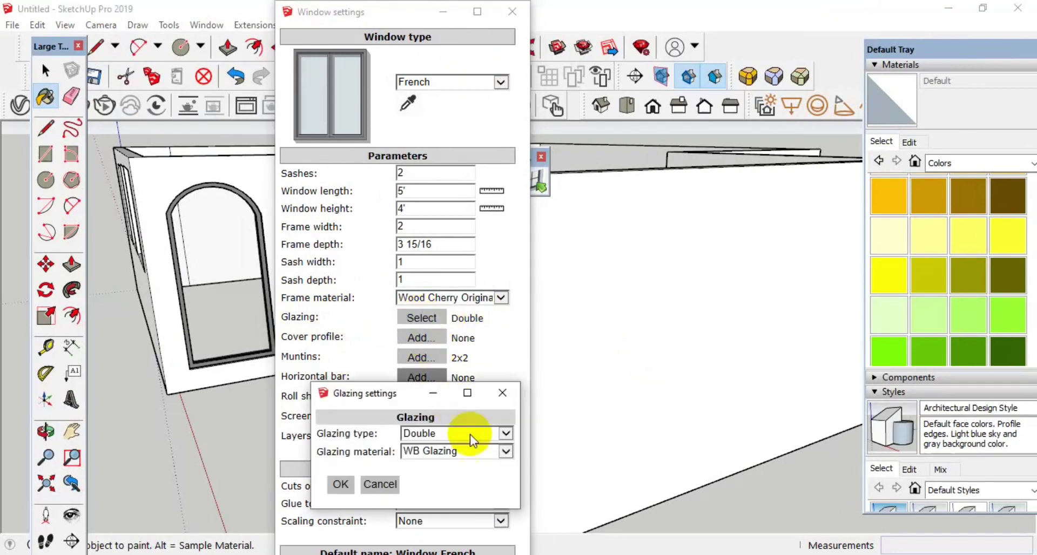
pyautogui.moveTo(409, 392); pyautogui.dragTo(703, 204)
pyautogui.click(800, 246)
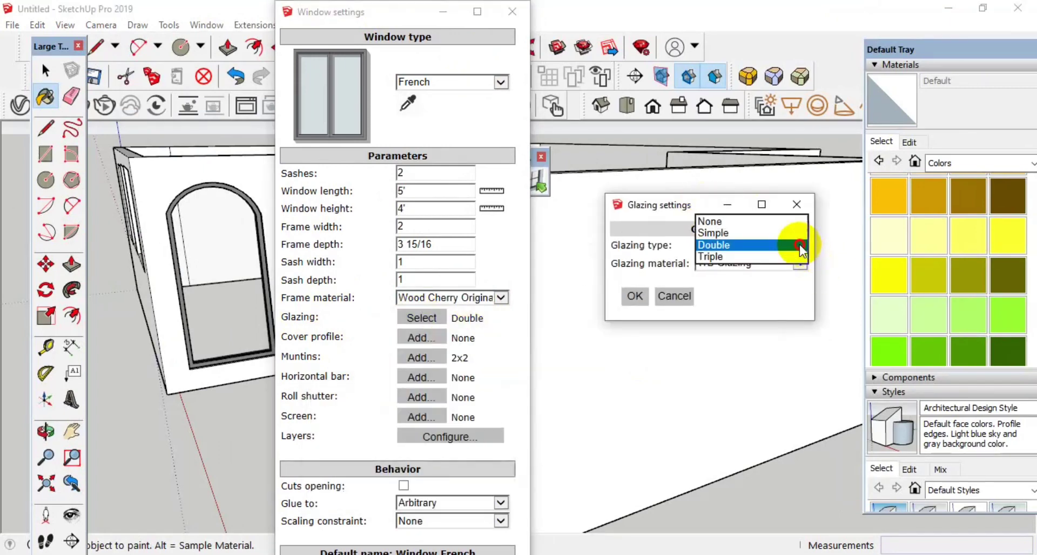
pyautogui.click(799, 246)
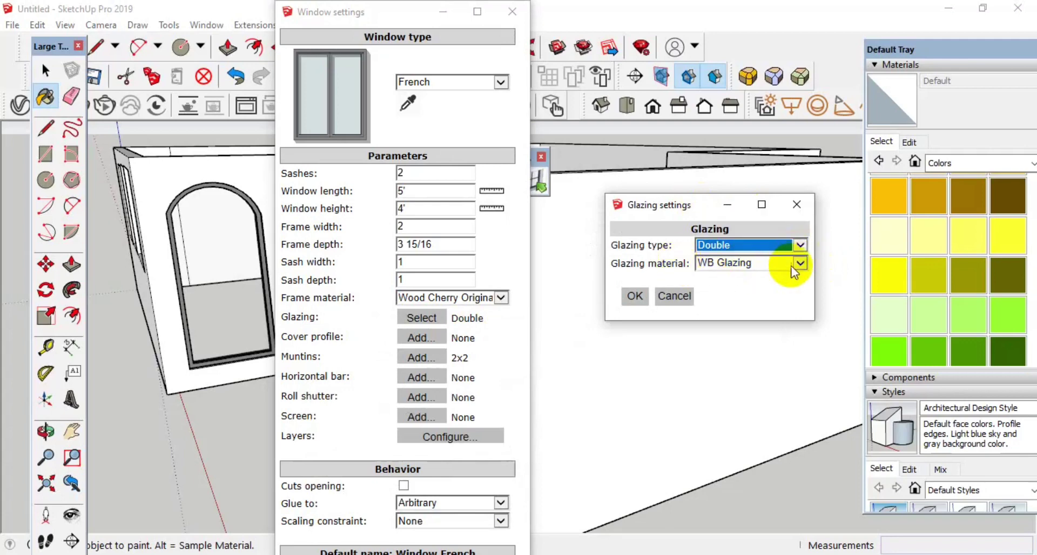
pyautogui.click(801, 263)
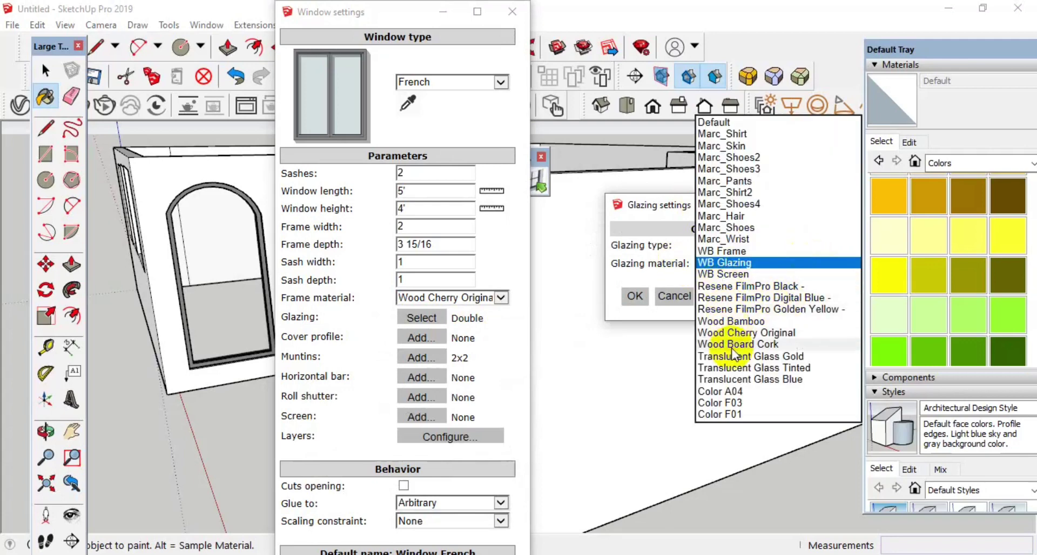
pyautogui.click(792, 381)
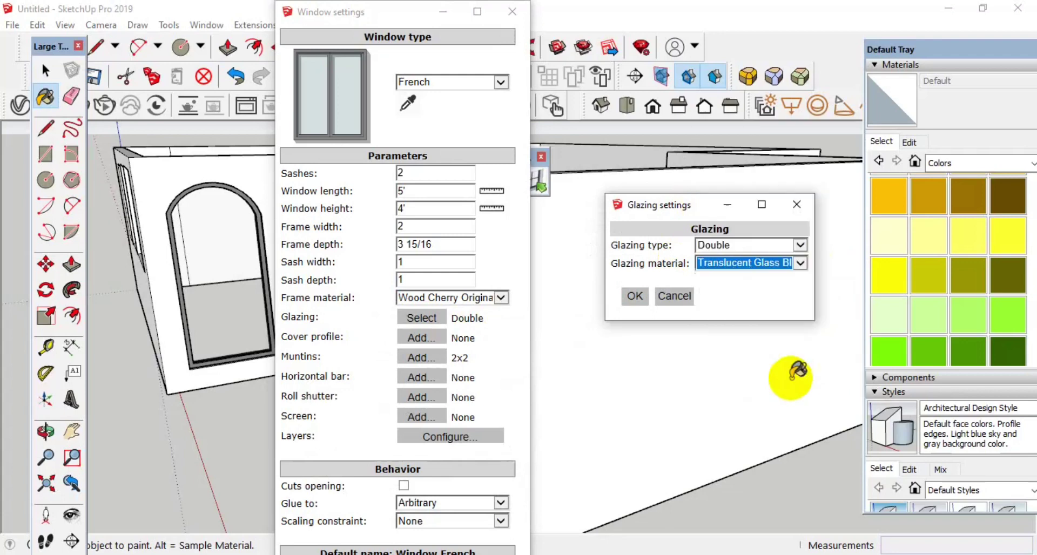
pyautogui.click(635, 297)
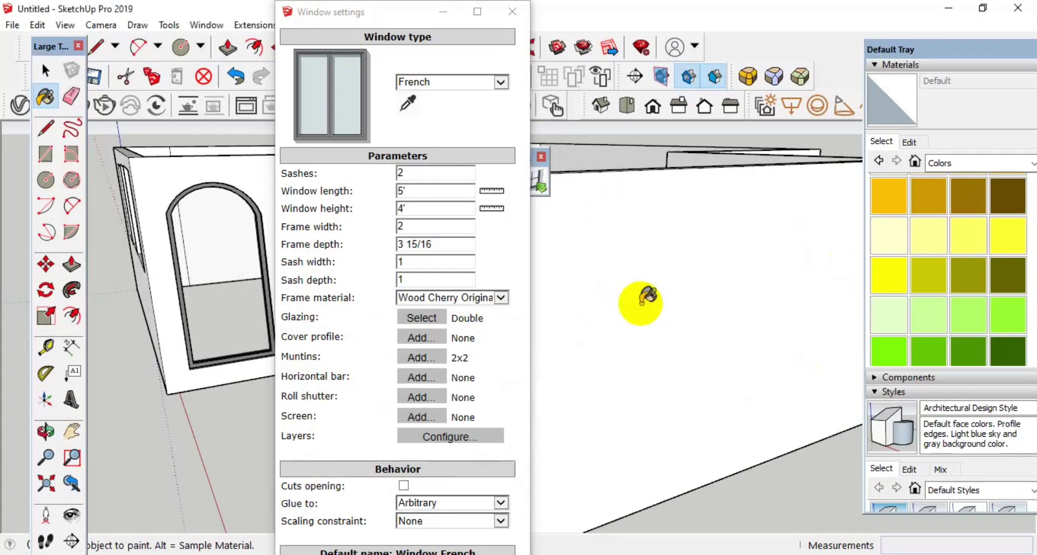
# Add muntins 0.1 wide and 0.1 deep in Resene FilmPro Golden Yellow.
pyautogui.click(415, 359)
pyautogui.moveTo(428, 492); pyautogui.dragTo(682, 226)
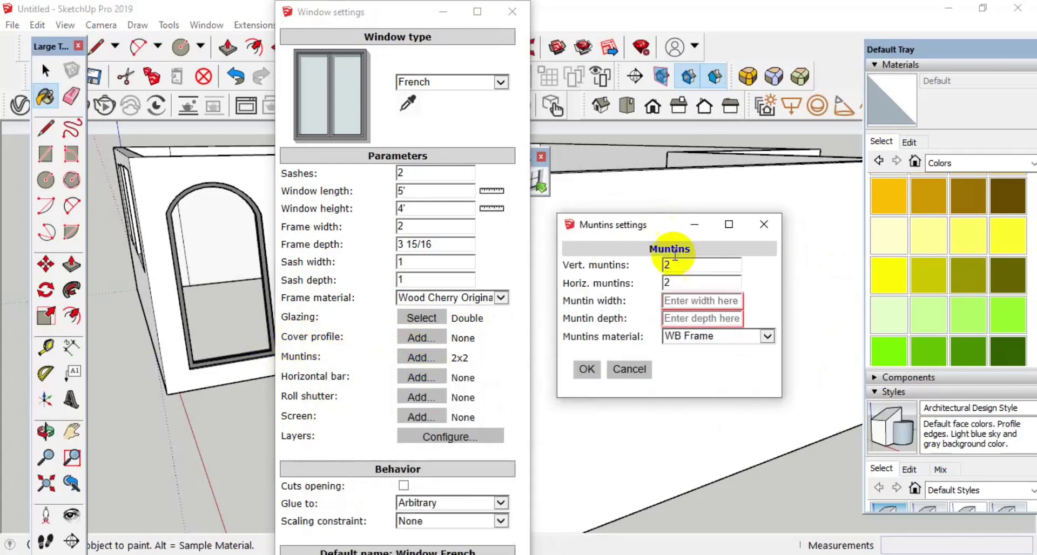
pyautogui.write('01')
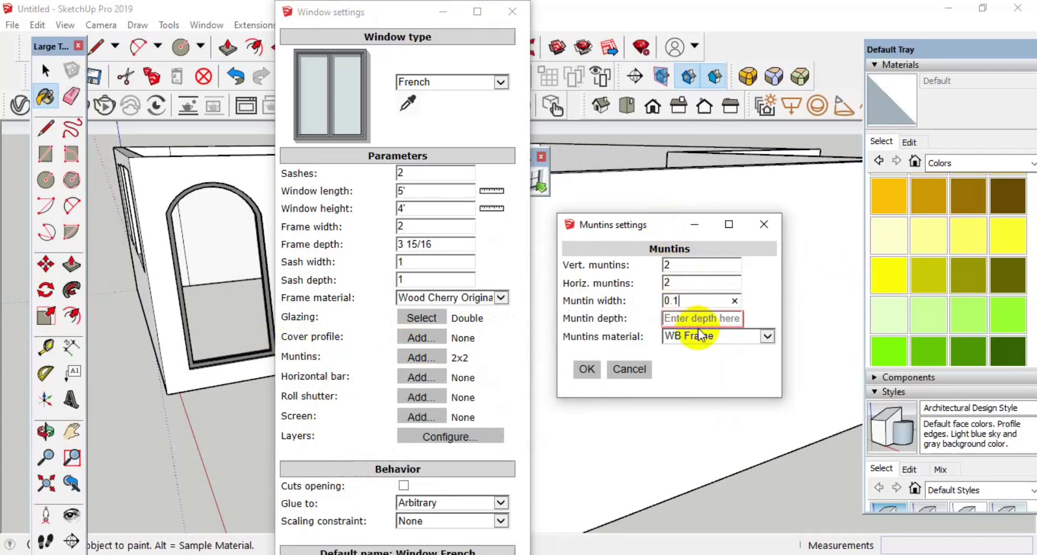
pyautogui.write('1')
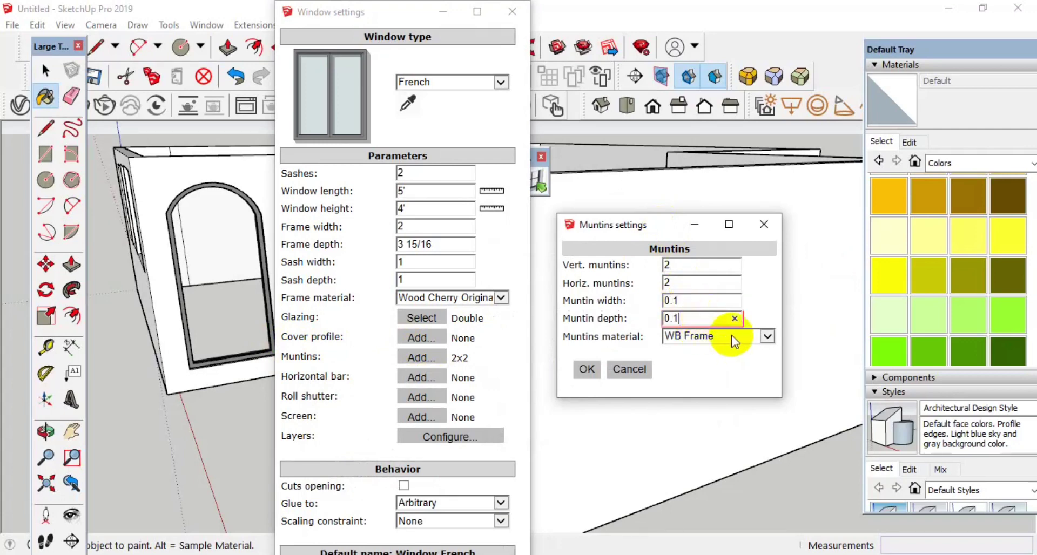
pyautogui.click(733, 339)
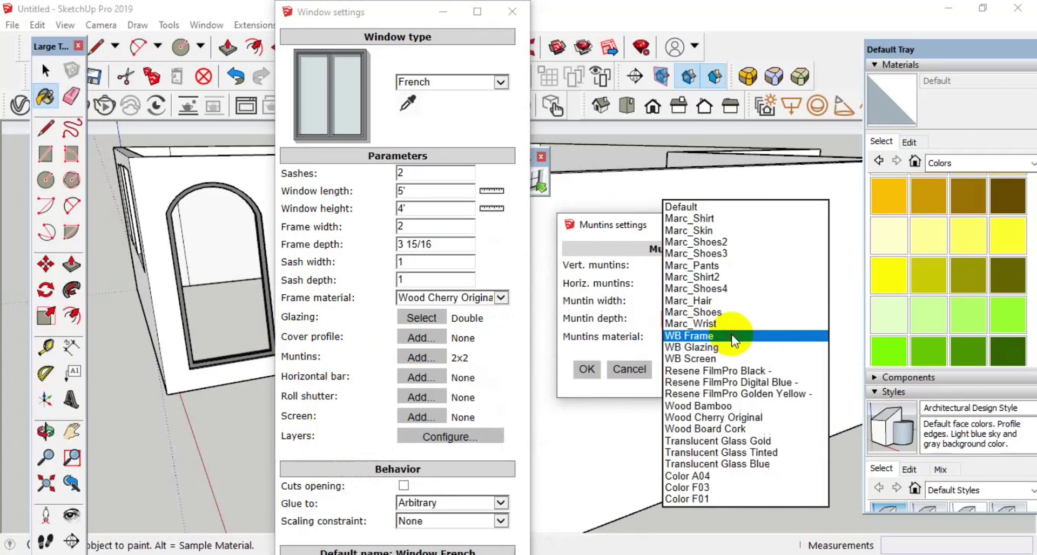
pyautogui.click(706, 394)
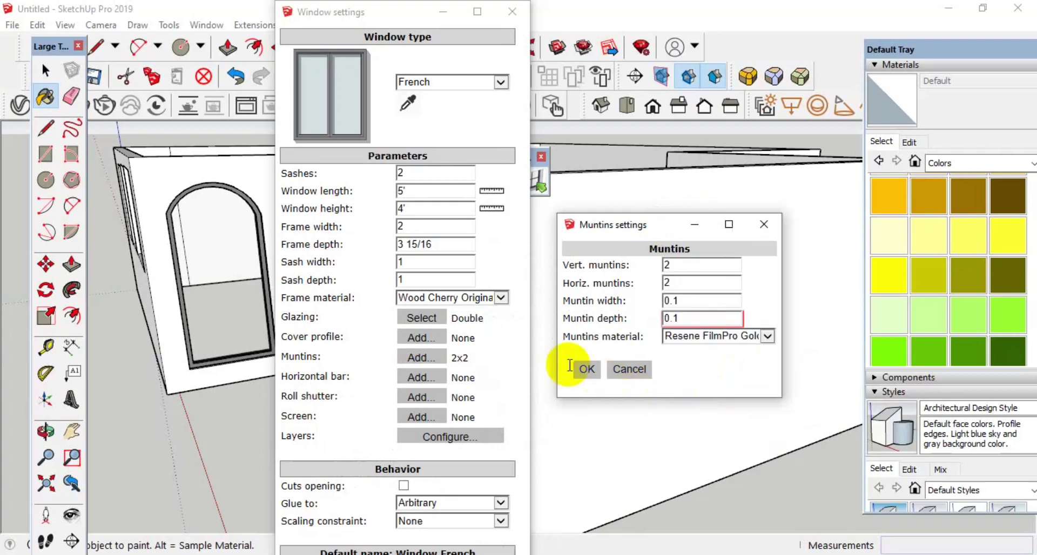
pyautogui.click(587, 370)
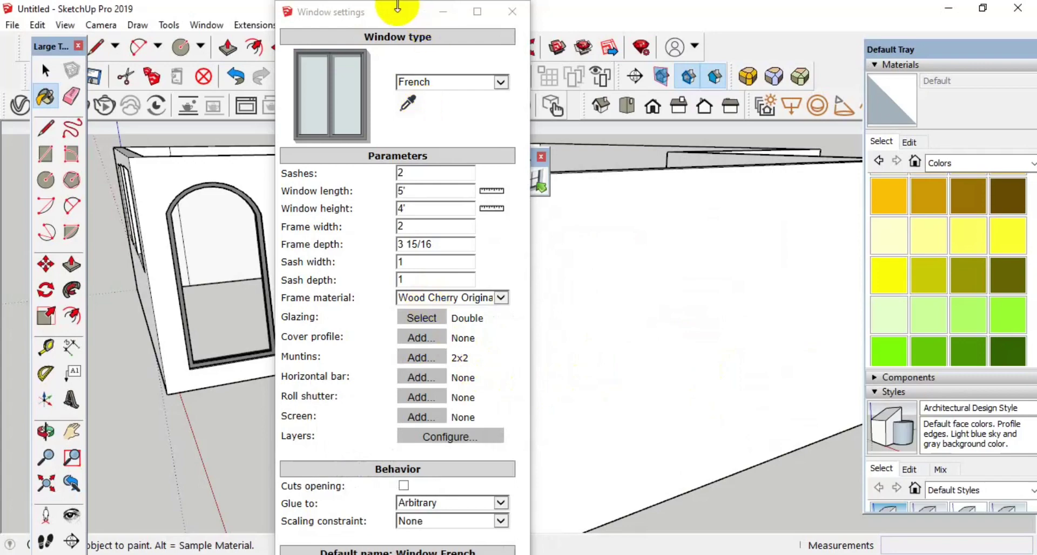
# Create the French window and place it on the large blank exterior wall.
pyautogui.moveTo(398, 6)
pyautogui.mouseDown()
pyautogui.moveTo(674, 75)
pyautogui.moveTo(768, 14)
pyautogui.mouseUp()
pyautogui.scroll(-2, 799, 423)
pyautogui.scroll(-1, 803, 527)
pyautogui.click(835, 524)
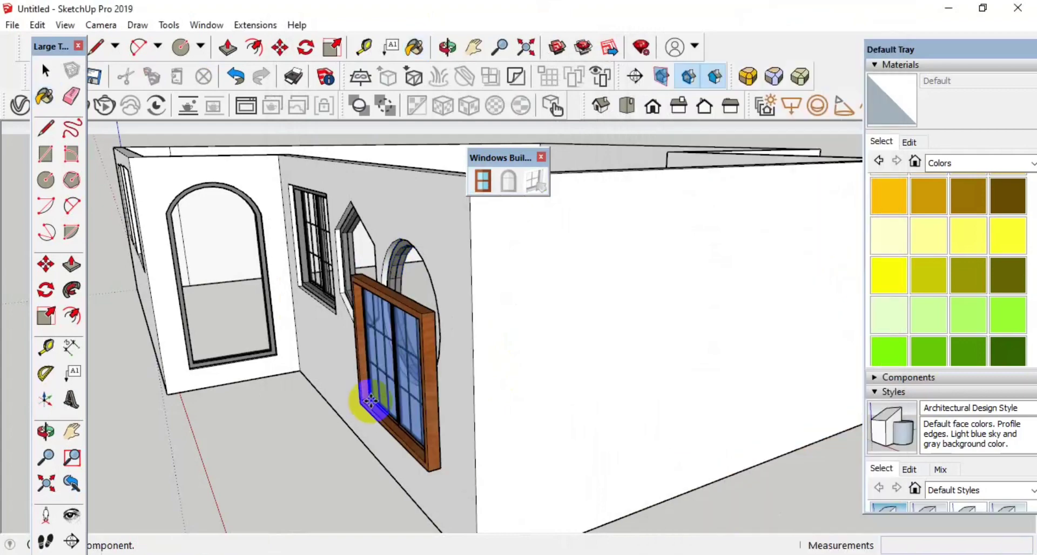
pyautogui.click(464, 406)
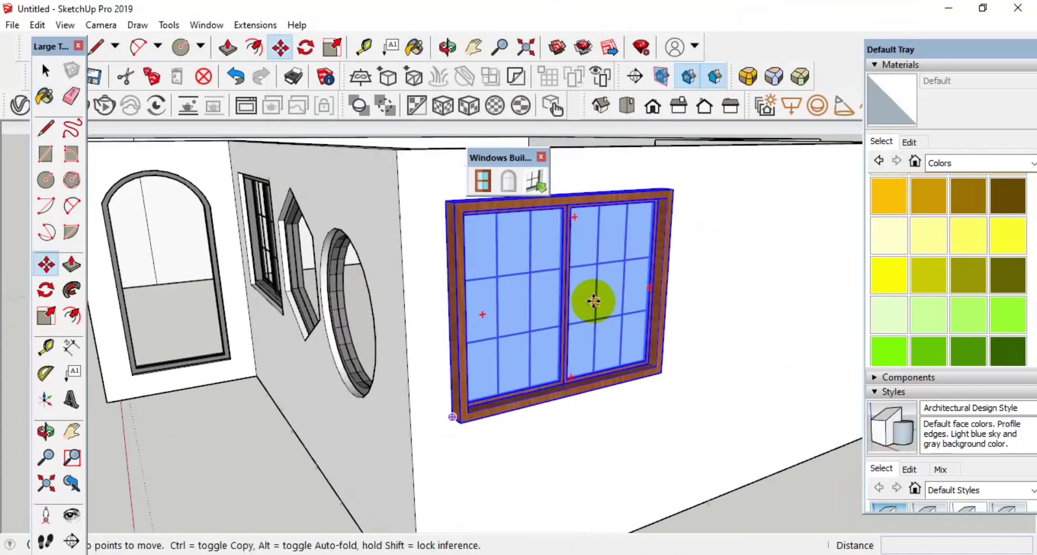
# Orbit and pan around the house to view the new window and others.
pyautogui.moveTo(591, 296); pyautogui.dragTo(535, 179, button='middle')
pyautogui.moveTo(529, 302)
pyautogui.mouseDown(button='middle')
pyautogui.moveTo(499, 326)
pyautogui.moveTo(292, 285)
pyautogui.mouseUp(button='middle')
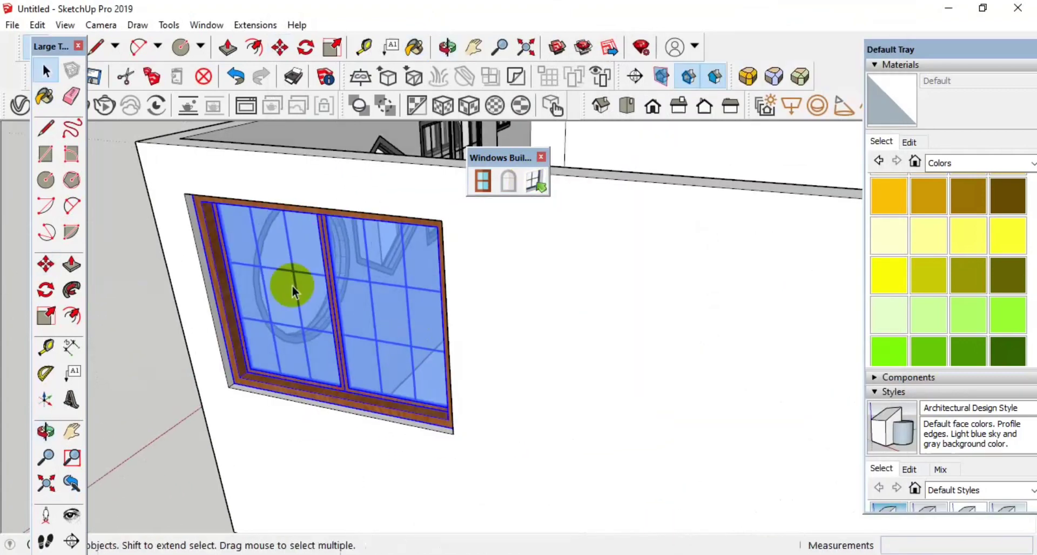
pyautogui.moveTo(283, 241)
pyautogui.mouseDown(button='middle')
pyautogui.moveTo(200, 363)
pyautogui.moveTo(241, 364)
pyautogui.moveTo(202, 270)
pyautogui.moveTo(533, 251)
pyautogui.moveTo(770, 331)
pyautogui.moveTo(514, 351)
pyautogui.moveTo(690, 208)
pyautogui.moveTo(660, 167)
pyautogui.moveTo(594, 184)
pyautogui.mouseUp(button='middle')
pyautogui.moveTo(528, 156); pyautogui.dragTo(424, 146)
pyautogui.moveTo(424, 146)
pyautogui.mouseDown(button='middle')
pyautogui.moveTo(567, 247)
pyautogui.moveTo(676, 375)
pyautogui.mouseUp(button='middle')
pyautogui.moveTo(744, 152)
pyautogui.mouseDown(button='middle')
pyautogui.moveTo(660, 312)
pyautogui.moveTo(672, 296)
pyautogui.moveTo(312, 301)
pyautogui.moveTo(415, 307)
pyautogui.moveTo(630, 354)
pyautogui.mouseUp(button='middle')
pyautogui.scroll(2, 412, 325)
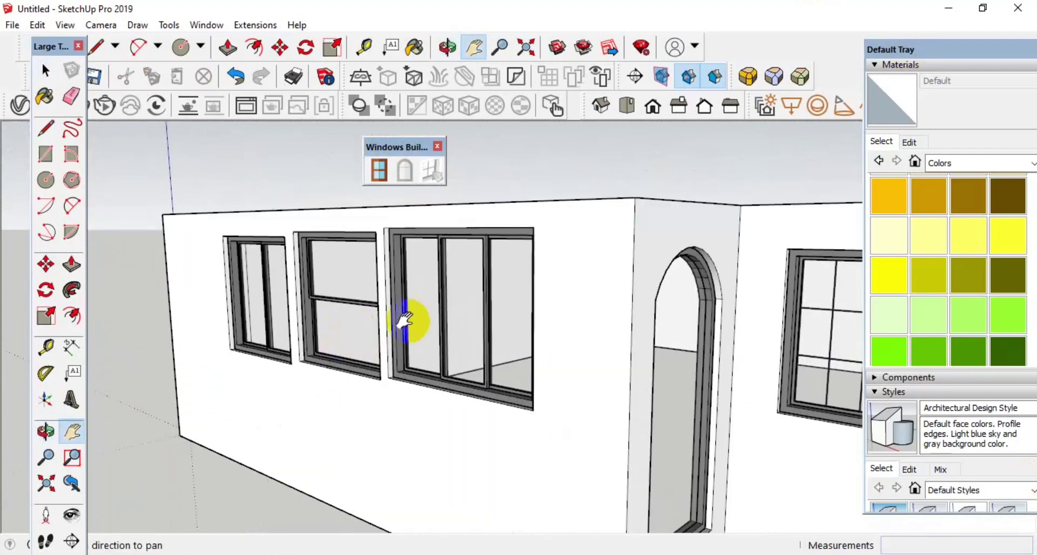
pyautogui.scroll(3, 509, 238)
# Open the sliding window component for editing and select its frame.
pyautogui.rightClick(508, 152)
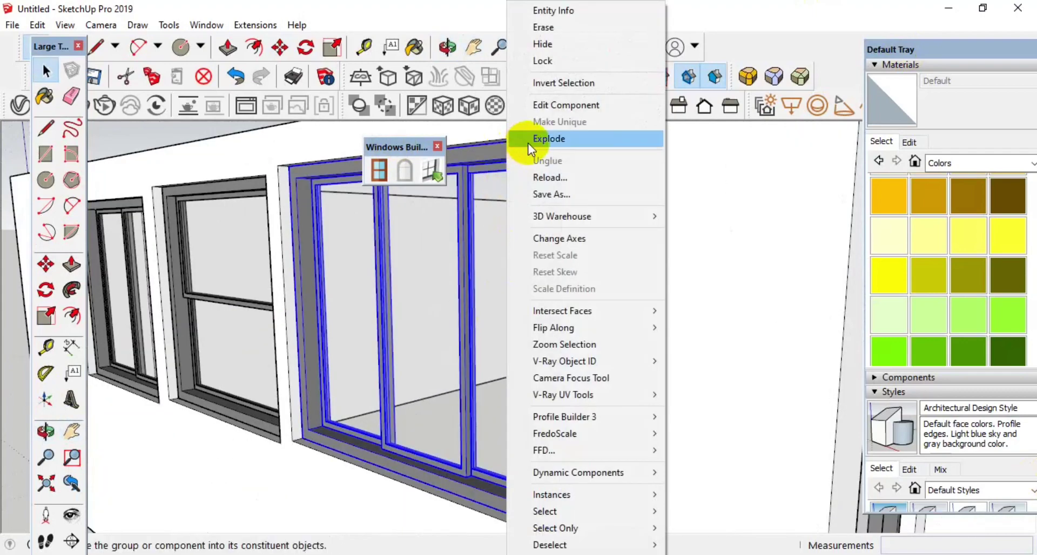
pyautogui.click(553, 105)
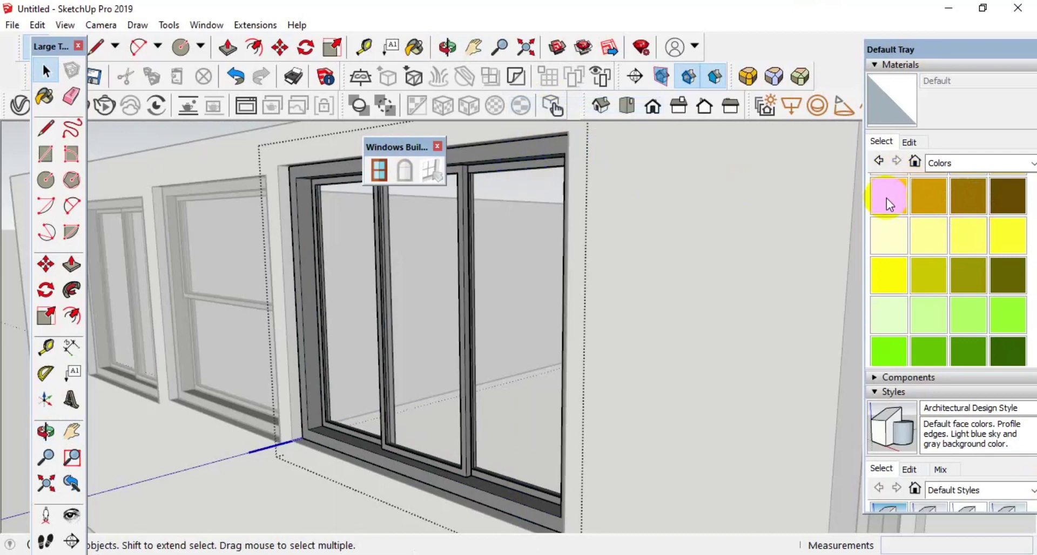
pyautogui.scroll(2, 489, 128)
pyautogui.click(547, 142)
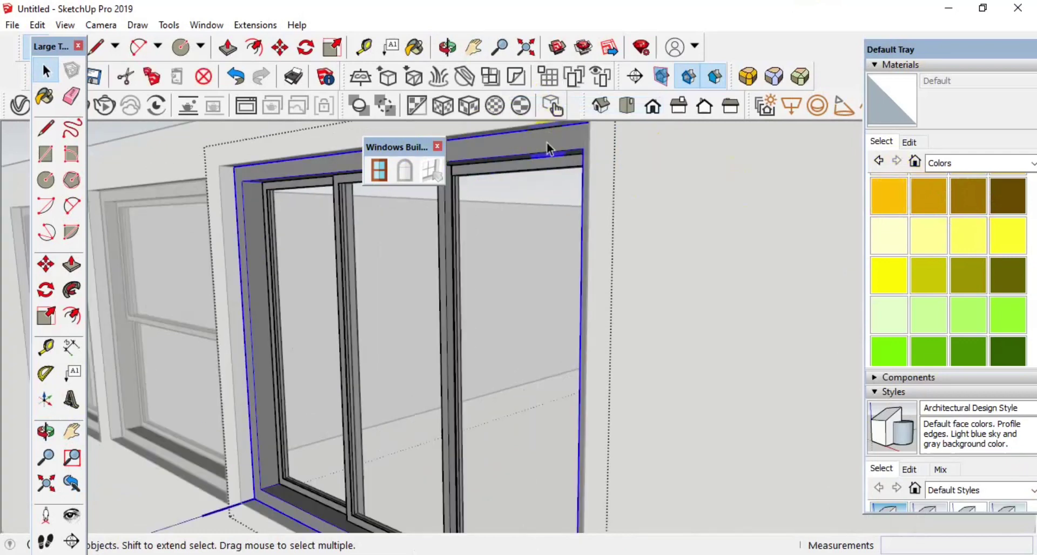
# Orbit and zoom out to view the whole house from the front-left, then return to Select.
pyautogui.moveTo(537, 232); pyautogui.dragTo(692, 242, button='middle')
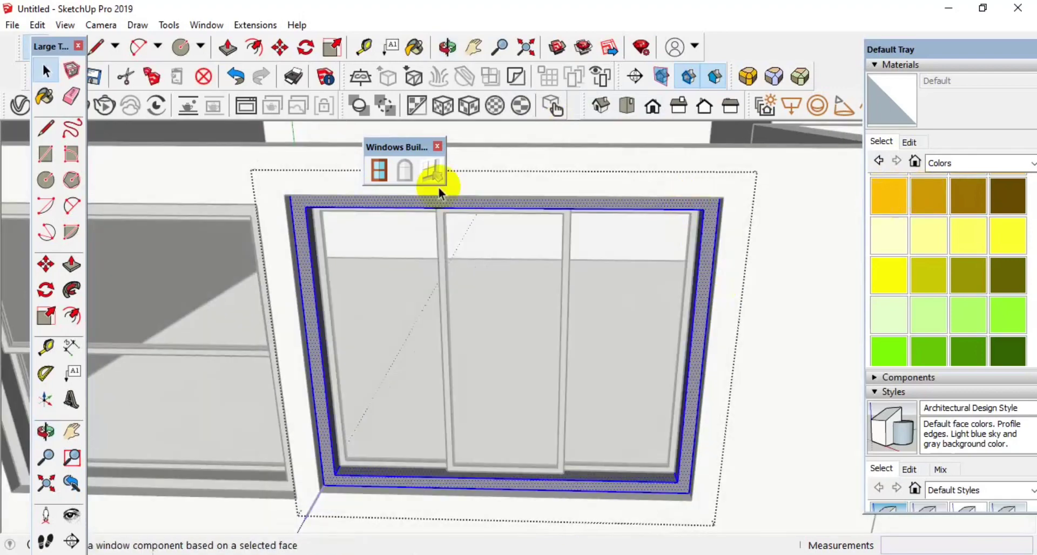
pyautogui.scroll(-3, 242, 241)
pyautogui.moveTo(242, 242); pyautogui.dragTo(393, 362, button='middle')
pyautogui.scroll(-3, 694, 185)
pyautogui.moveTo(695, 185)
pyautogui.mouseDown(button='middle')
pyautogui.moveTo(786, 407)
pyautogui.moveTo(671, 409)
pyautogui.mouseUp(button='middle')
pyautogui.scroll(2, 799, 420)
pyautogui.scroll(-3, 798, 420)
pyautogui.scroll(3, 304, 254)
pyautogui.scroll(-2, 423, 314)
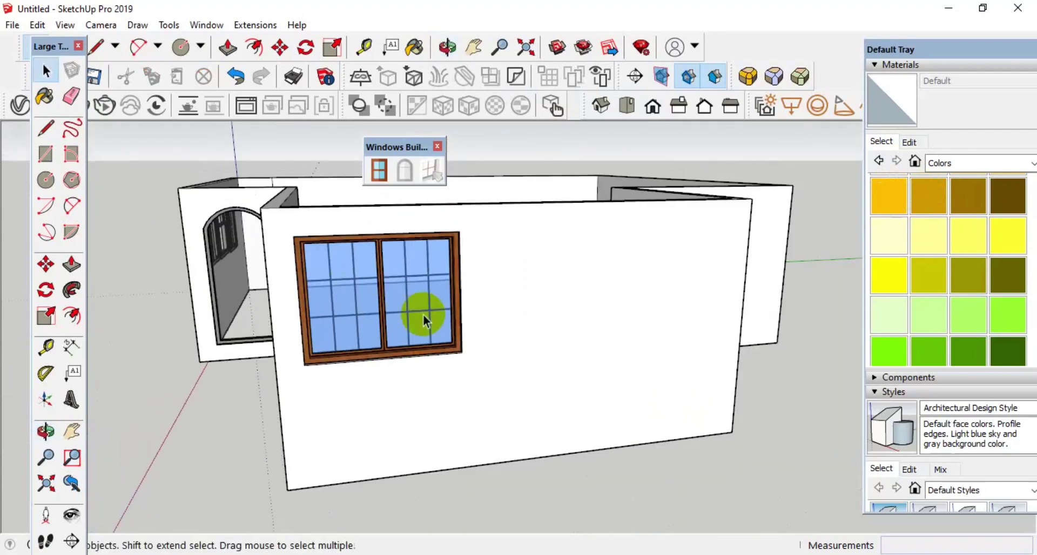
pyautogui.moveTo(423, 314); pyautogui.dragTo(409, 336, button='middle')
pyautogui.press('space')
# Start a new Windows Builder window and set its type to Single-double hung.
pyautogui.click(380, 171)
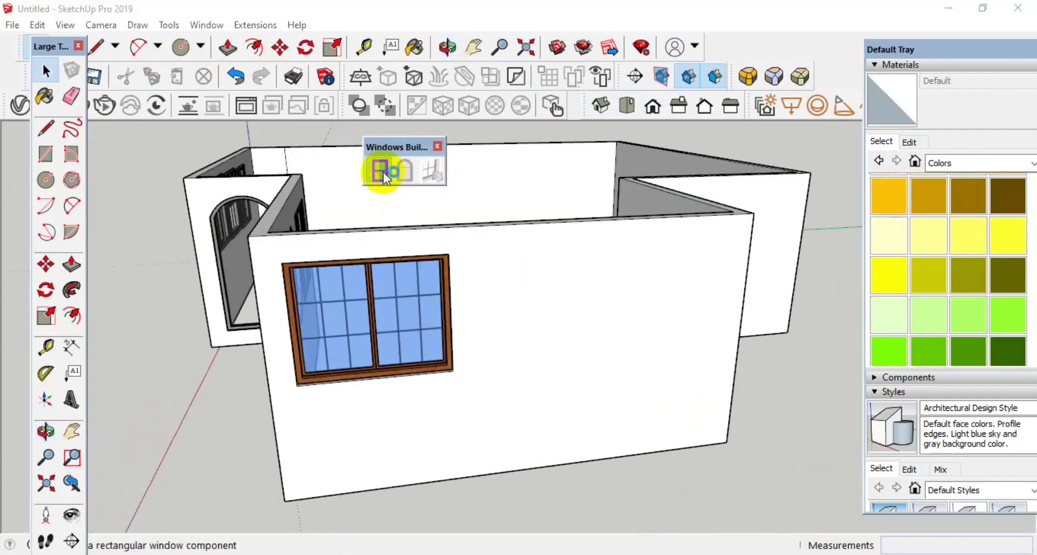
pyautogui.click(307, 120)
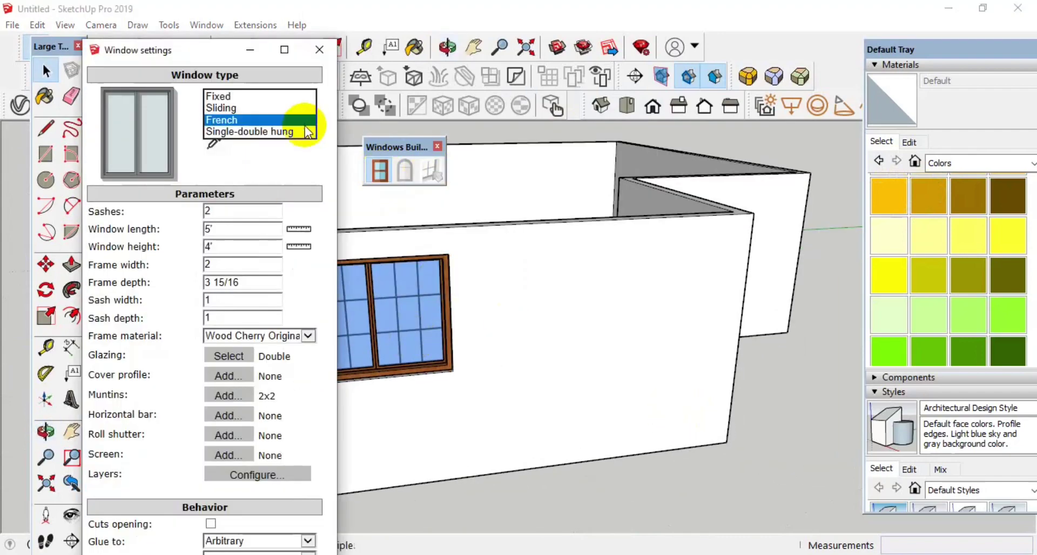
pyautogui.click(266, 132)
pyautogui.moveTo(300, 50); pyautogui.dragTo(369, 32)
pyautogui.scroll(-1, 292, 325)
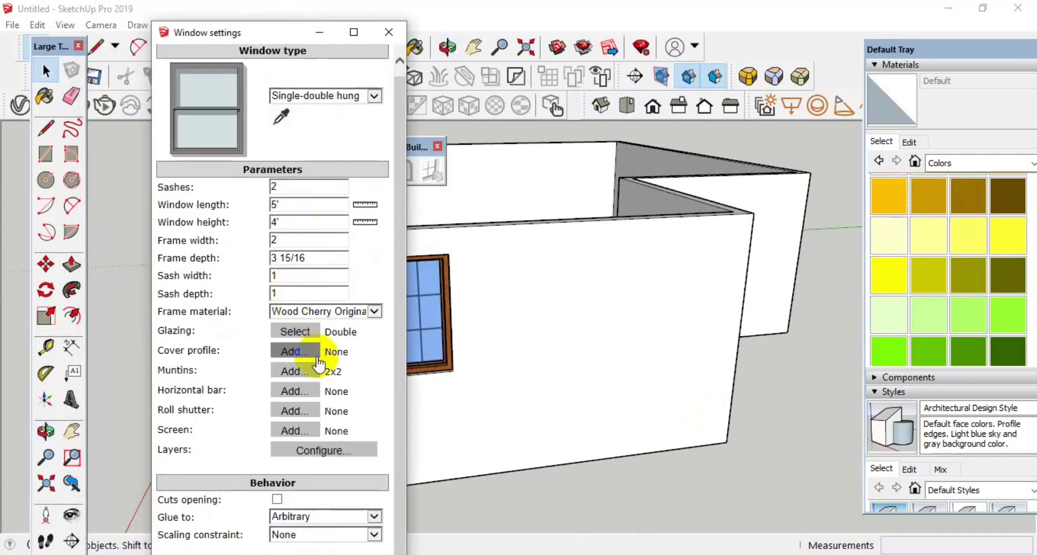
# Put the horizontal bar on the exterior side and leave the cover profile unchanged.
pyautogui.click(293, 391)
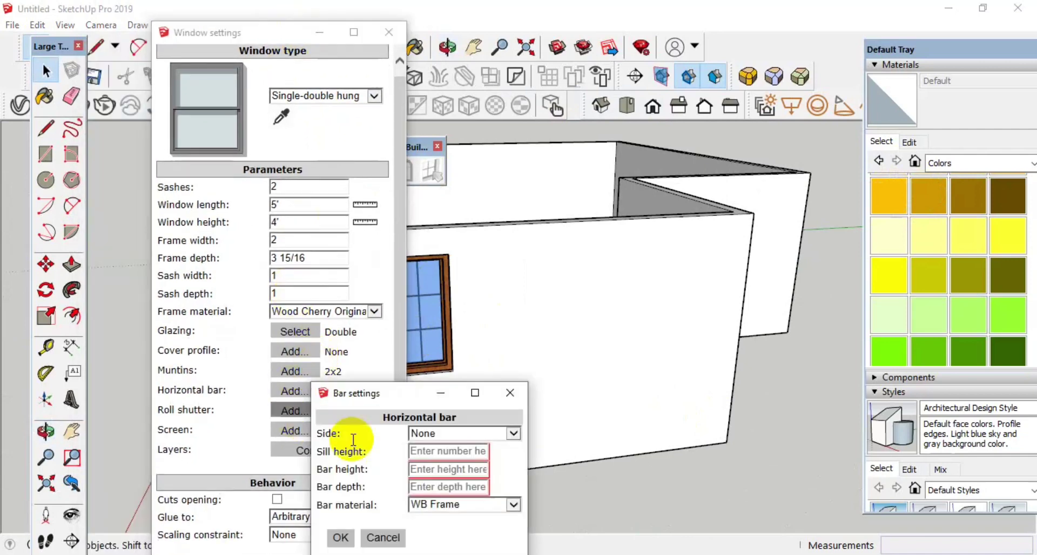
pyautogui.click(512, 433)
pyautogui.click(431, 442)
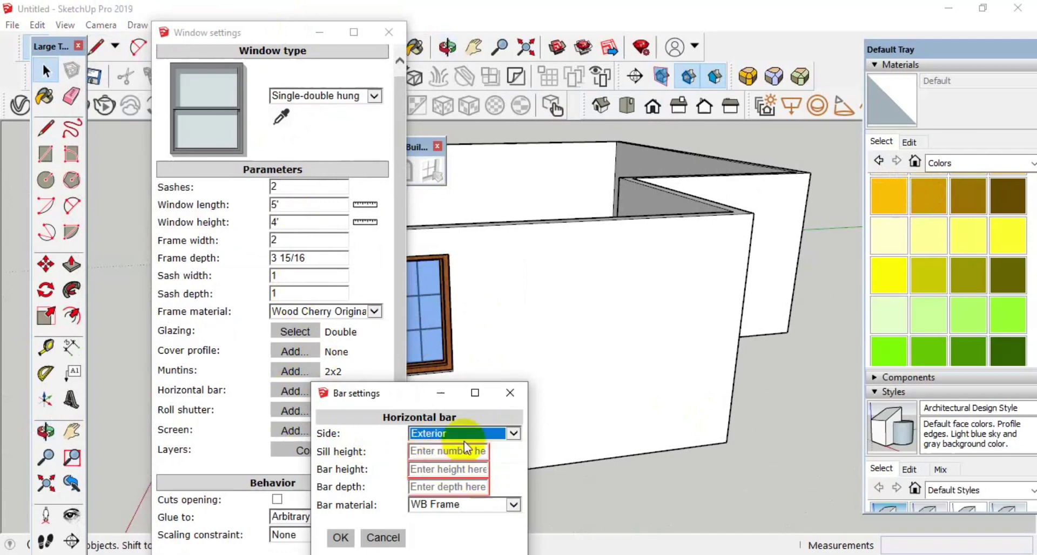
pyautogui.moveTo(416, 401); pyautogui.dragTo(533, 316)
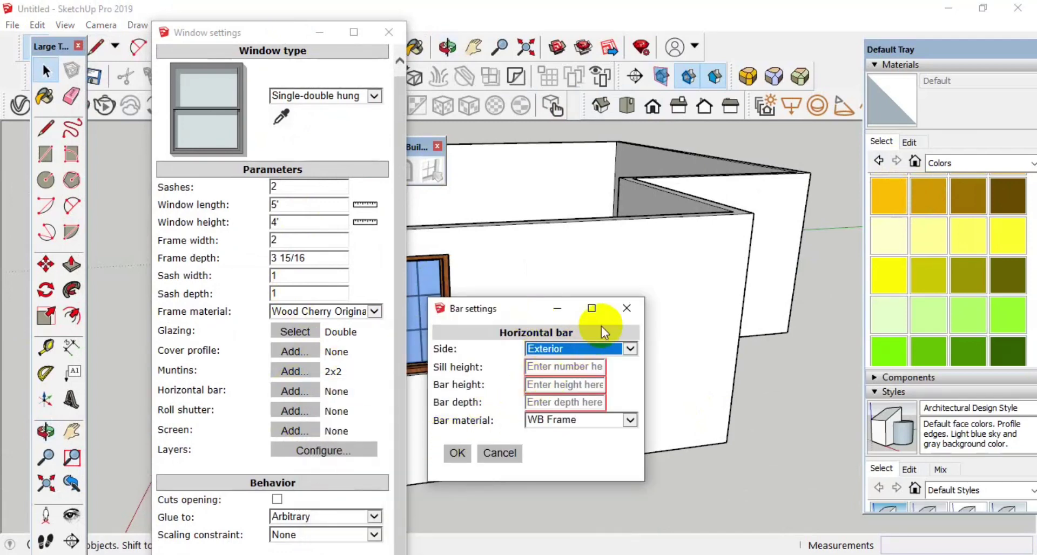
pyautogui.click(499, 452)
pyautogui.click(295, 352)
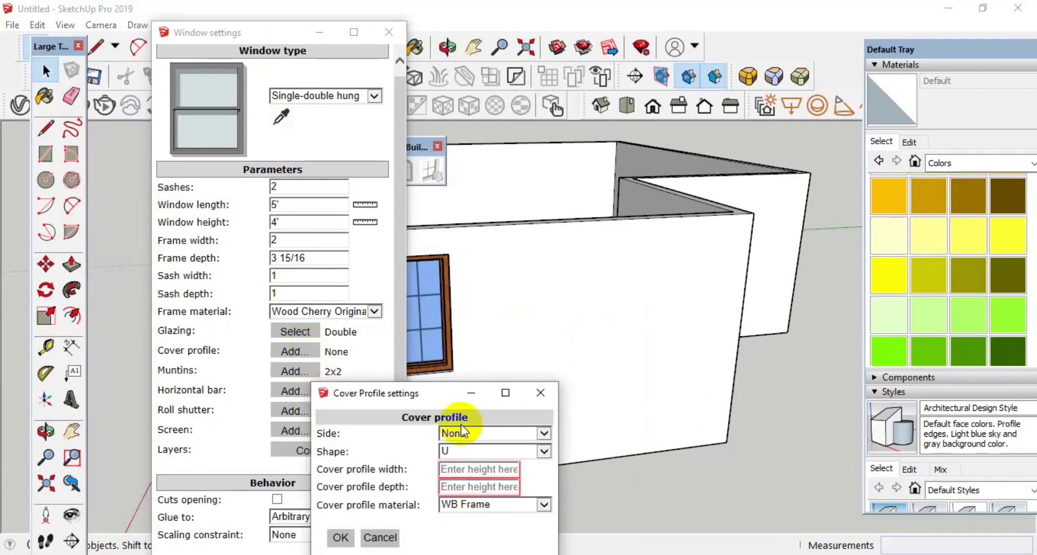
pyautogui.moveTo(429, 396); pyautogui.dragTo(554, 303)
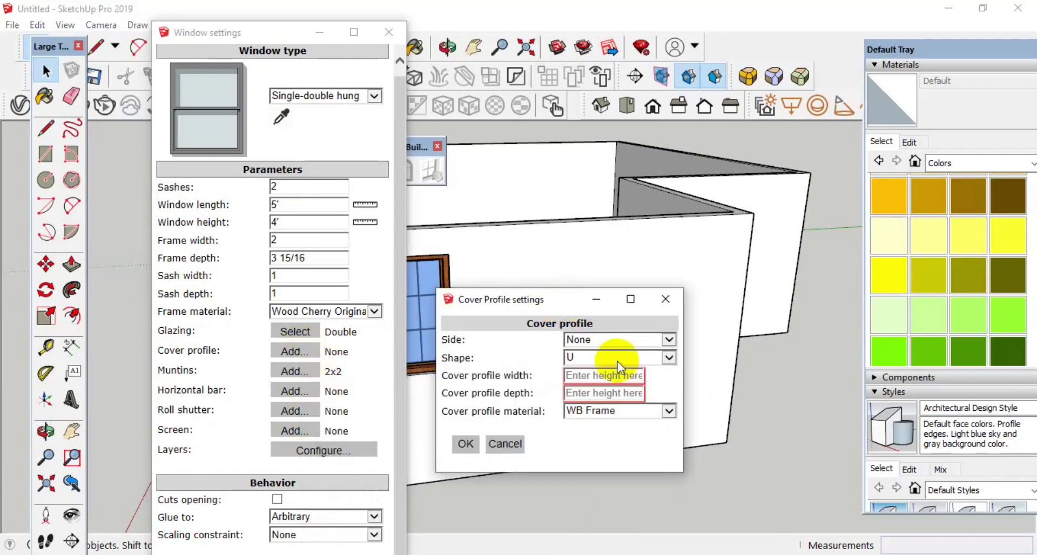
pyautogui.click(666, 301)
# Set the frame material to Default and keep Translucent Glass Blue glazing.
pyautogui.click(374, 312)
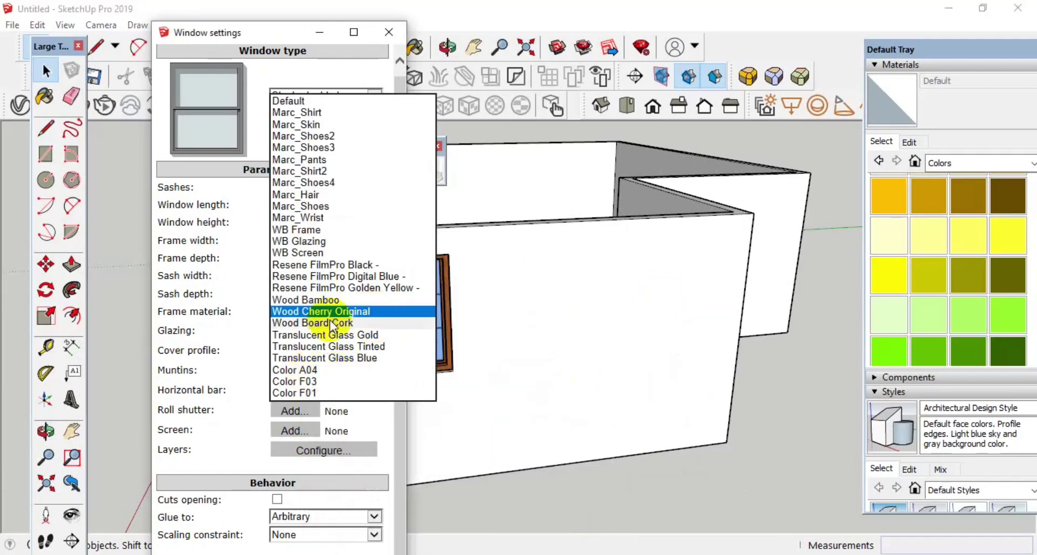
pyautogui.click(322, 101)
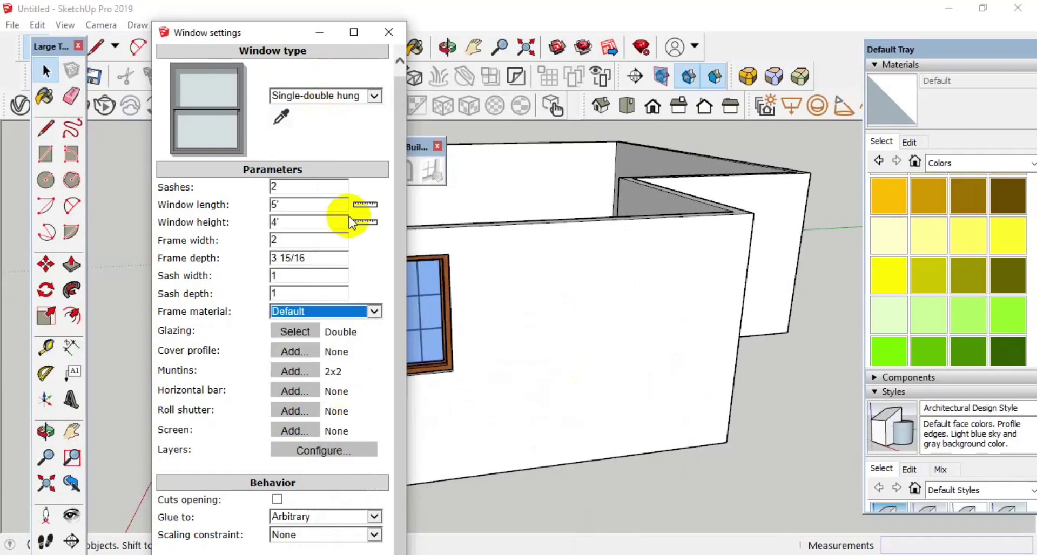
pyautogui.click(302, 336)
pyautogui.click(504, 450)
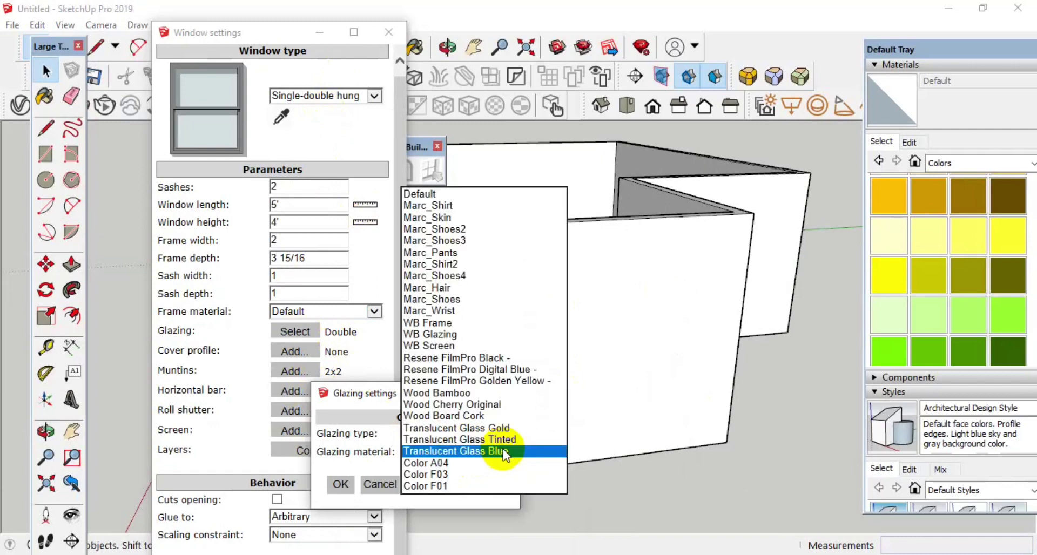
pyautogui.click(504, 451)
pyautogui.click(501, 393)
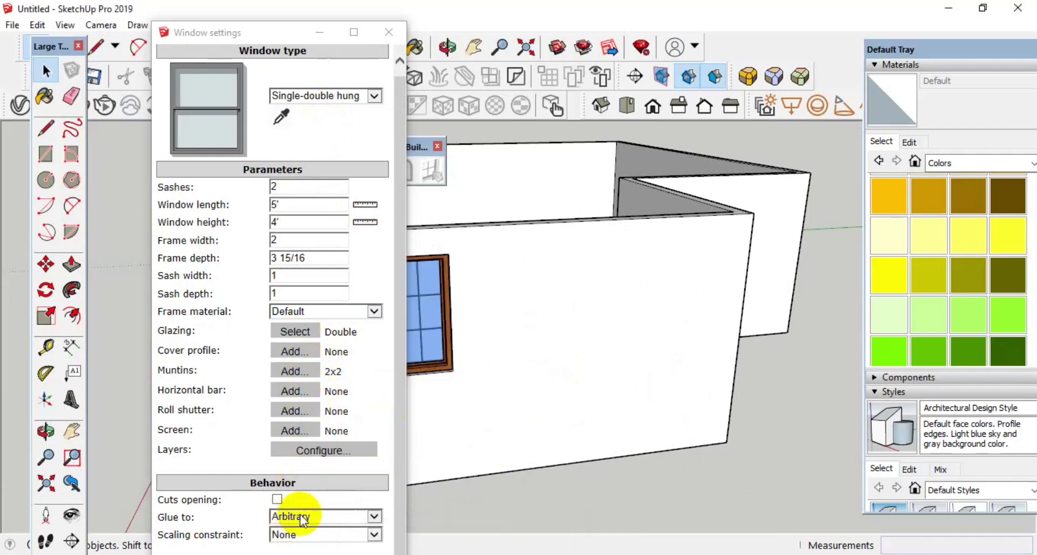
pyautogui.moveTo(240, 27)
pyautogui.mouseDown()
pyautogui.moveTo(254, 256)
pyautogui.moveTo(283, 112)
pyautogui.mouseUp()
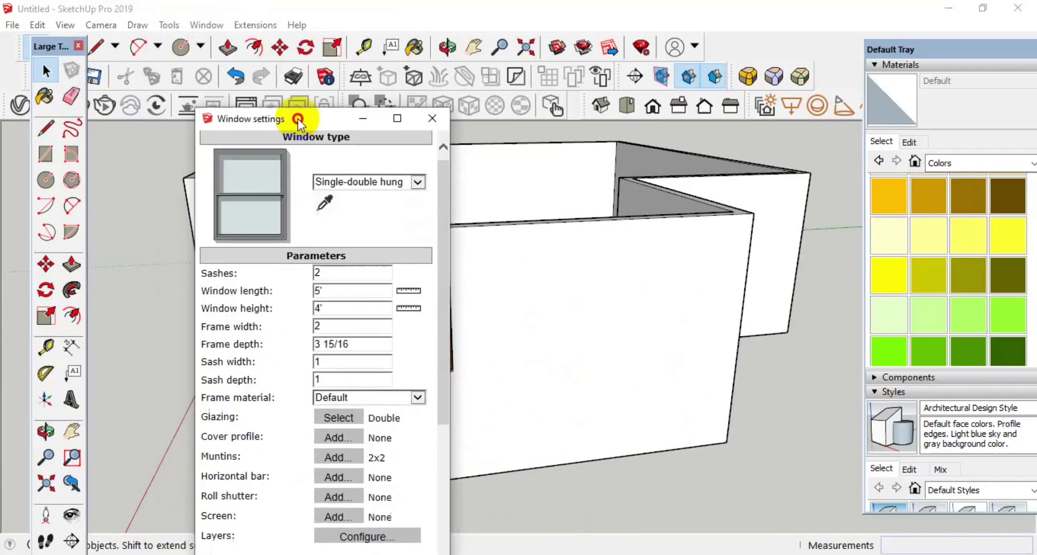
pyautogui.scroll(-3, 347, 312)
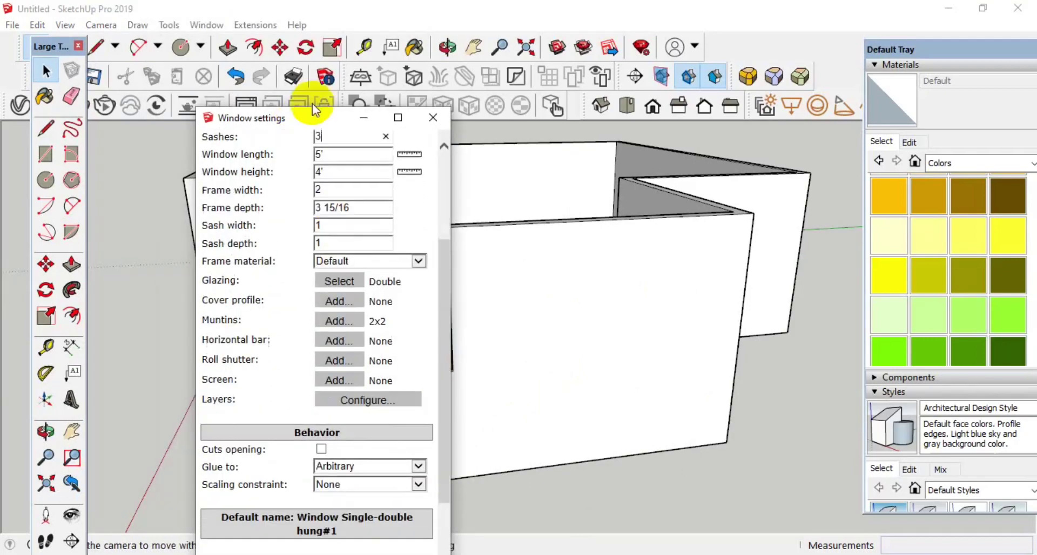
pyautogui.scroll(-2, 390, 545)
# Place the three-sash hung window on the front wall and orbit around to inspect it.
pyautogui.click(356, 493)
pyautogui.scroll(5, 480, 381)
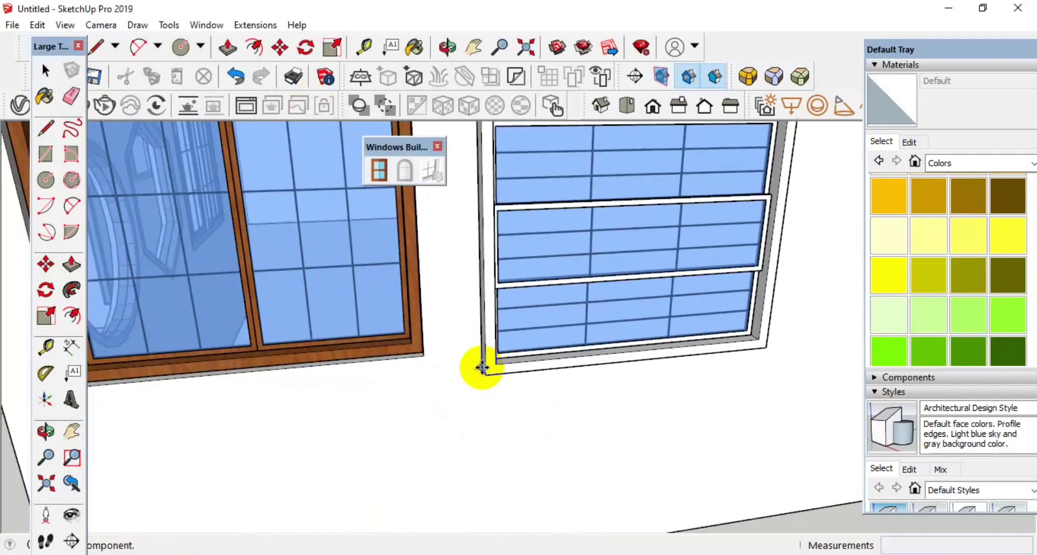
pyautogui.moveTo(529, 431)
pyautogui.mouseDown(button='middle')
pyautogui.moveTo(364, 509)
pyautogui.moveTo(586, 304)
pyautogui.mouseUp(button='middle')
pyautogui.press('space')
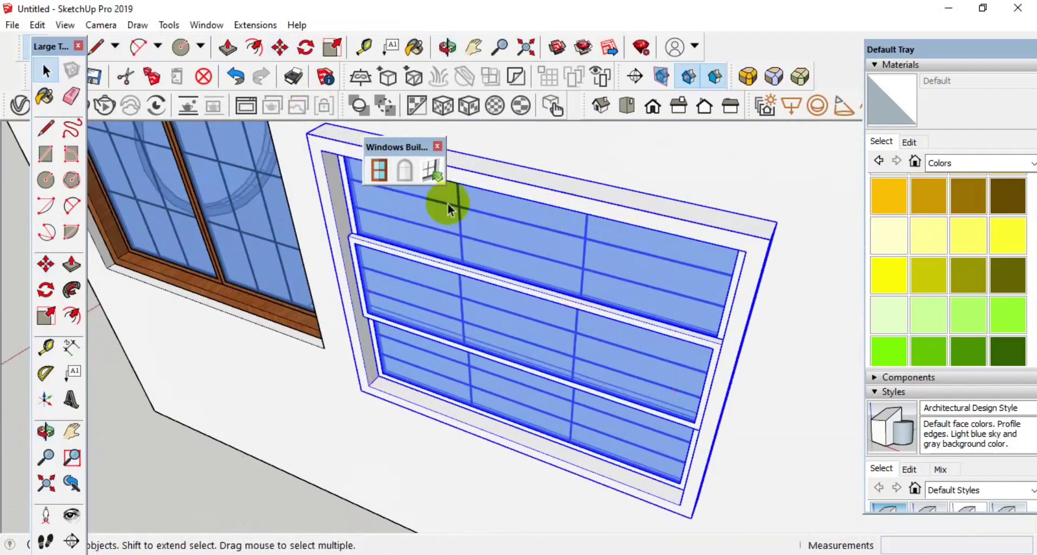
pyautogui.scroll(-5, 463, 370)
pyautogui.moveTo(463, 370); pyautogui.dragTo(447, 254, button='middle')
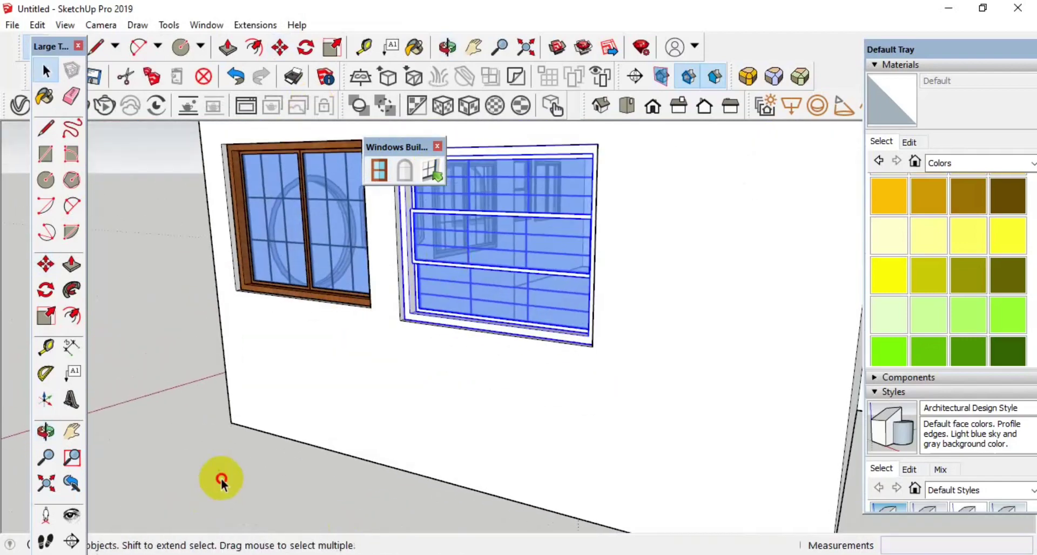
pyautogui.scroll(-3, 362, 398)
pyautogui.moveTo(361, 397)
pyautogui.mouseDown(button='middle')
pyautogui.moveTo(279, 428)
pyautogui.moveTo(616, 435)
pyautogui.moveTo(301, 296)
pyautogui.moveTo(463, 320)
pyautogui.moveTo(398, 197)
pyautogui.moveTo(393, 238)
pyautogui.mouseUp(button='middle')
pyautogui.scroll(3, 463, 320)
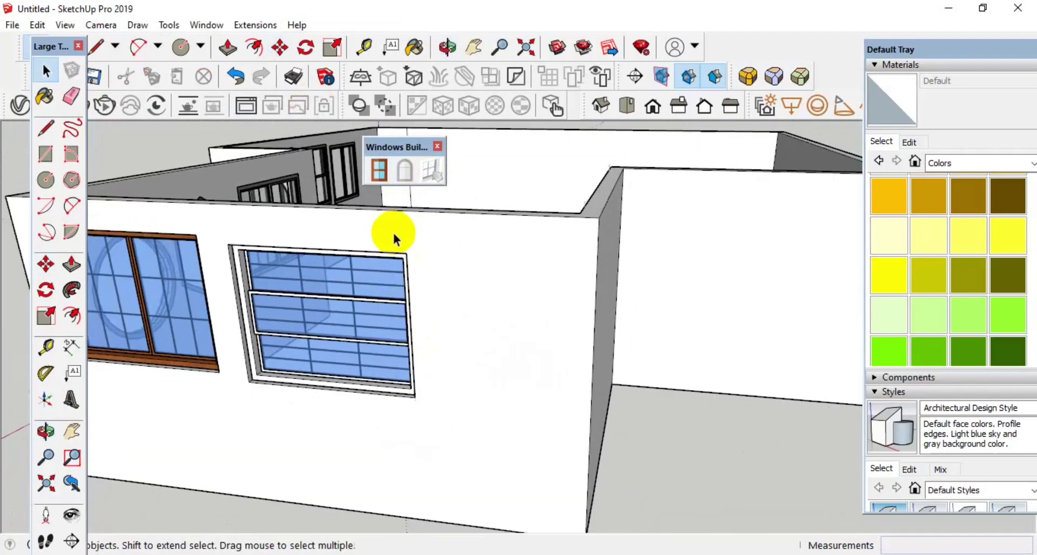
# Start another window as a Fixed type with sash width 1 and sash depth 1.
pyautogui.click(380, 173)
pyautogui.click(309, 115)
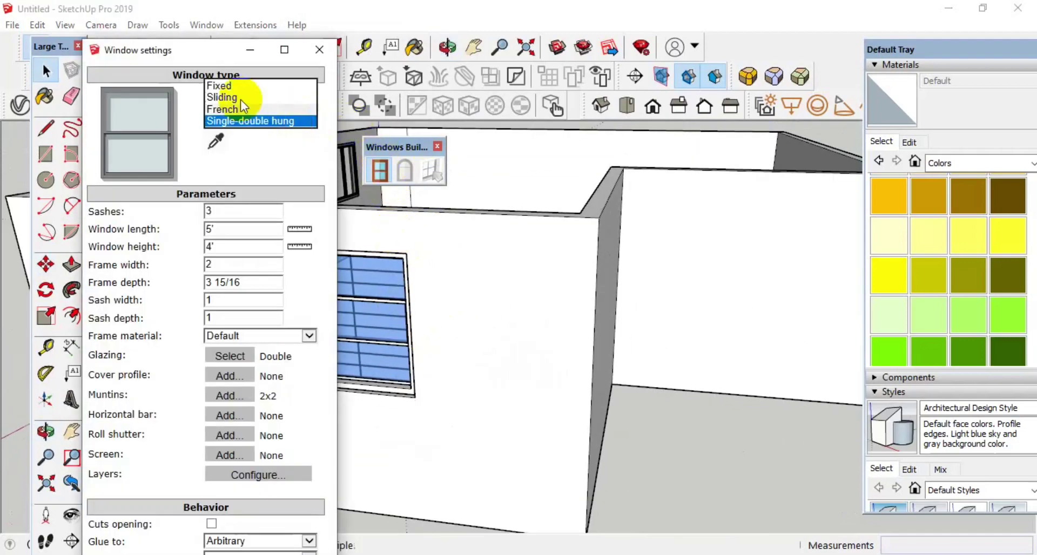
pyautogui.click(236, 87)
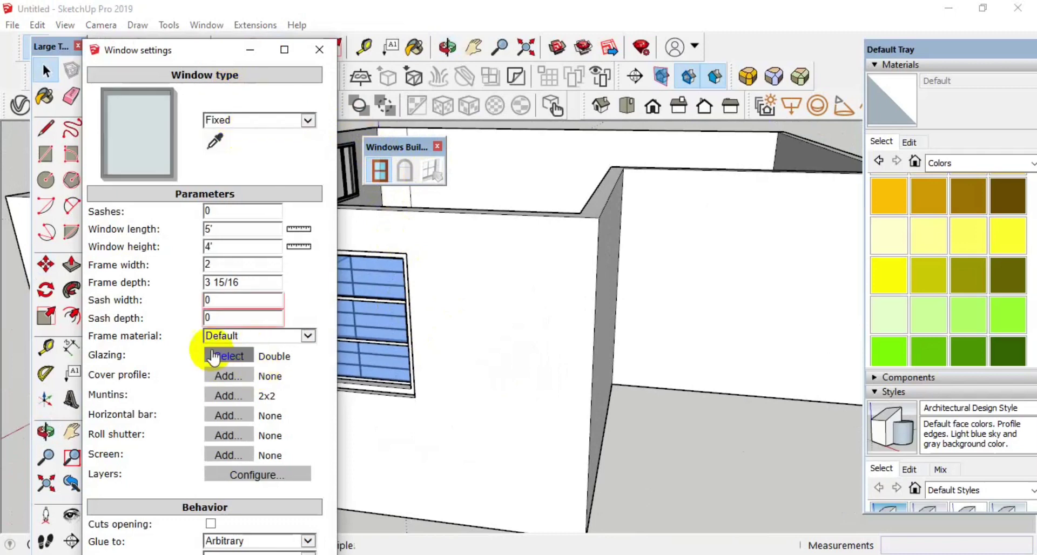
pyautogui.doubleClick(216, 300)
pyautogui.write('1')
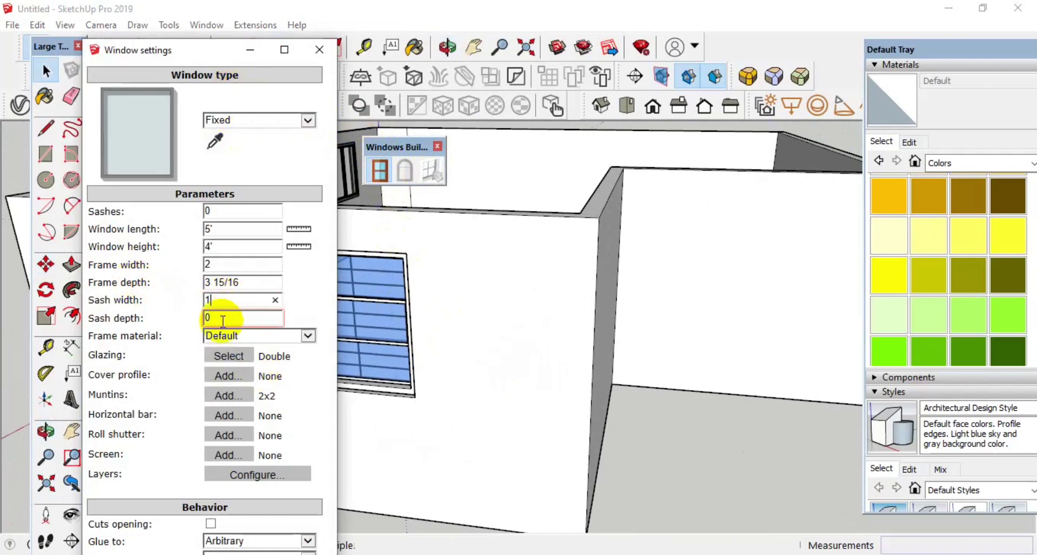
pyautogui.doubleClick(222, 321)
pyautogui.write('1')
# Set the glazing to Translucent Glass Tinted, leaving the cover profile unchanged.
pyautogui.click(229, 358)
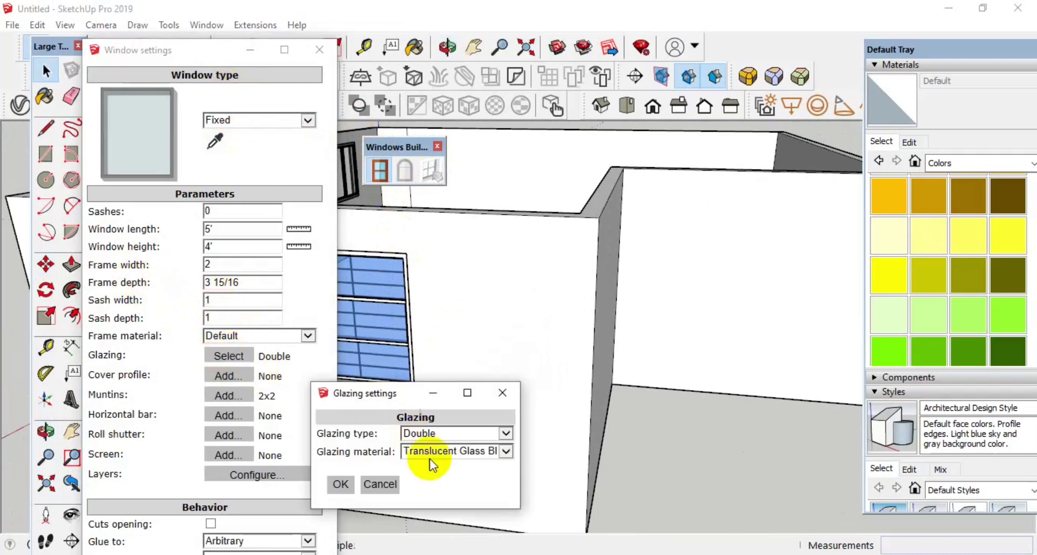
pyautogui.click(491, 452)
pyautogui.click(490, 440)
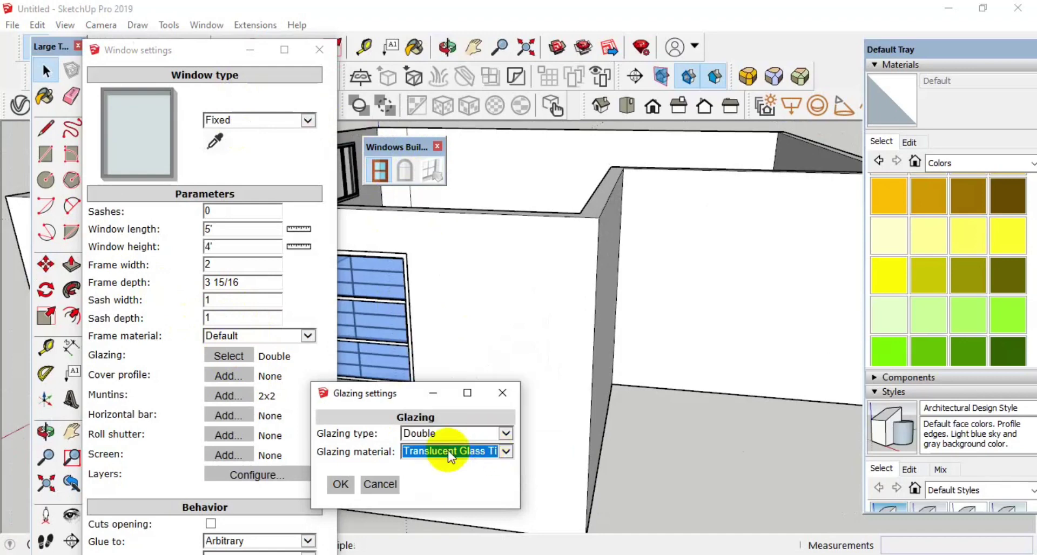
pyautogui.click(340, 485)
pyautogui.click(225, 377)
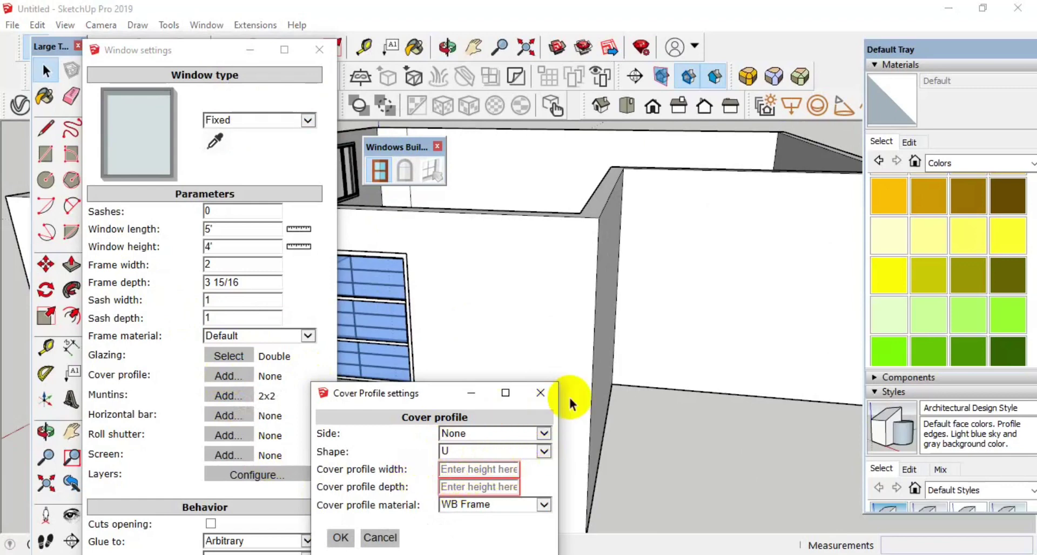
pyautogui.click(536, 393)
# Give the muntins a width of .1 and Color A04 material.
pyautogui.click(227, 403)
pyautogui.write('0')
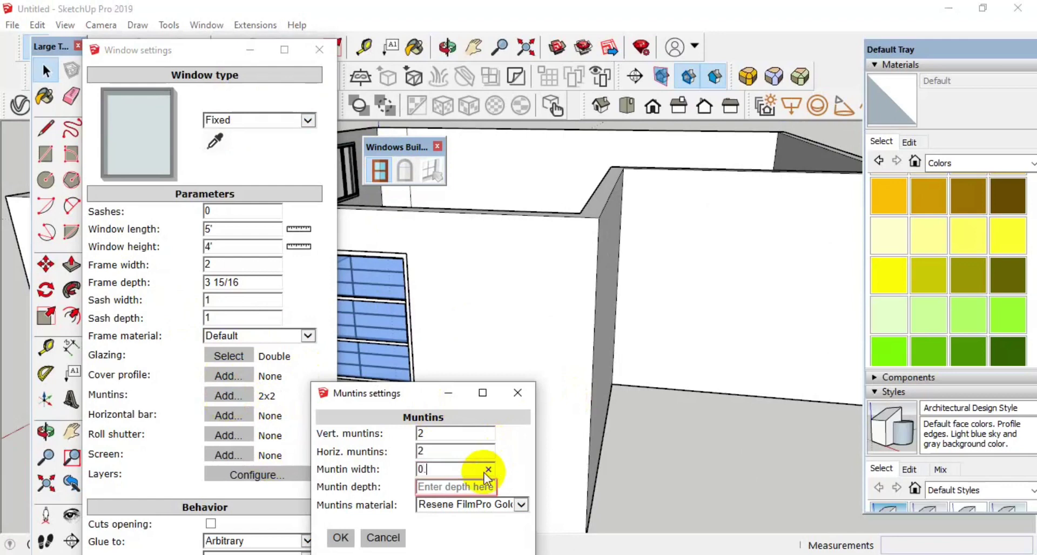
pyautogui.write('.1')
pyautogui.click(486, 488)
pyautogui.write('0.1')
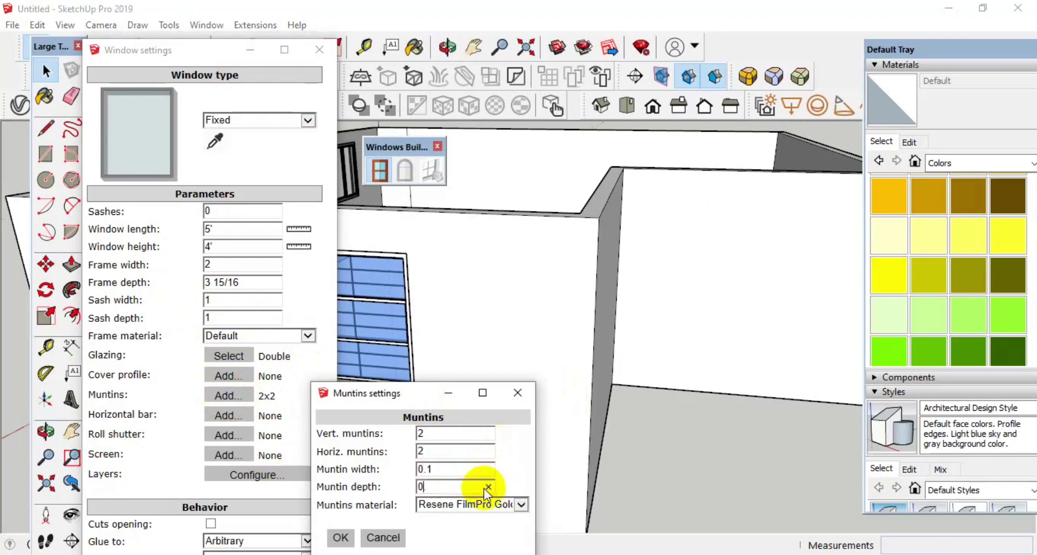
pyautogui.click(512, 507)
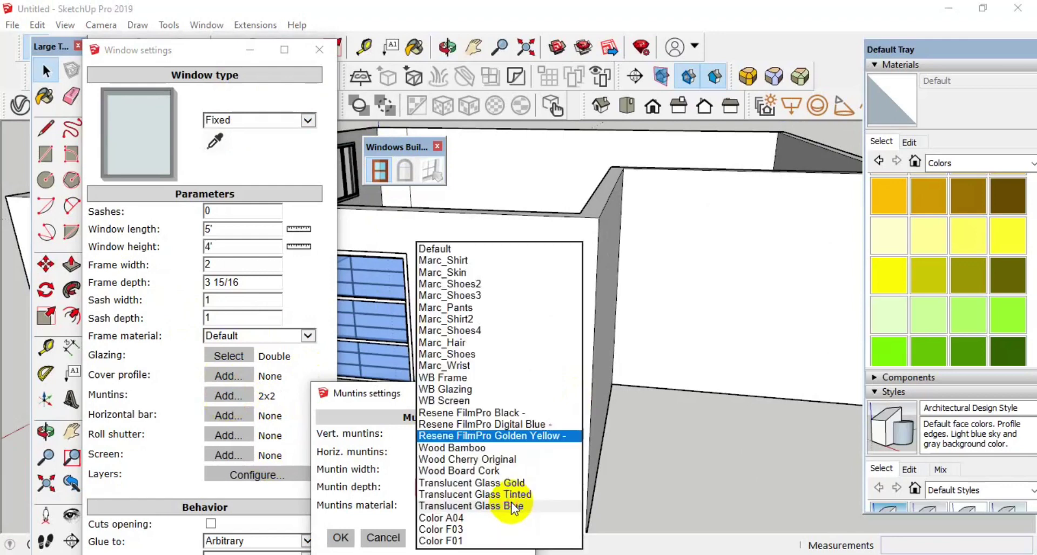
pyautogui.click(454, 517)
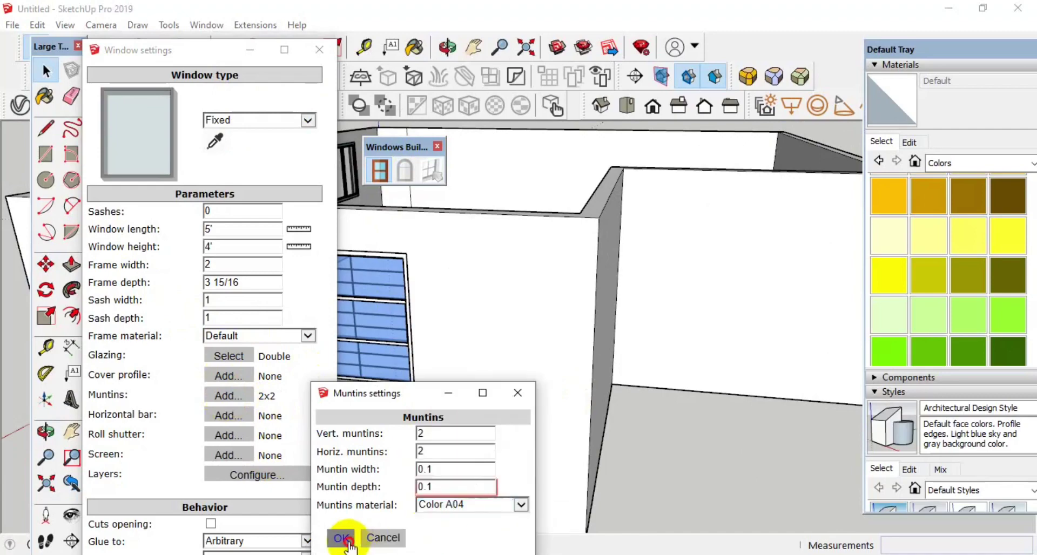
pyautogui.click(343, 539)
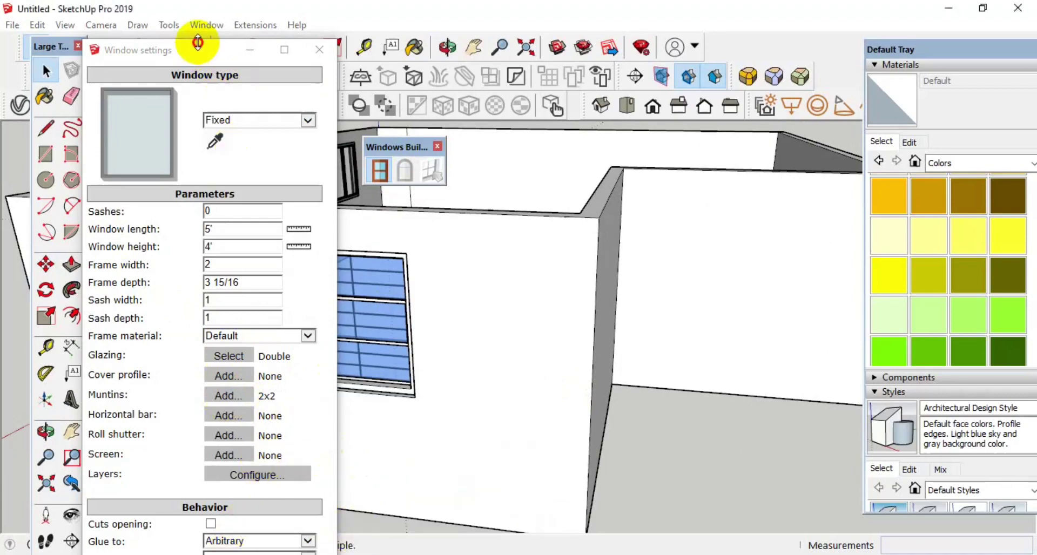
# Create the fixed window and place it on the interior wall.
pyautogui.moveTo(197, 42)
pyautogui.mouseDown()
pyautogui.moveTo(204, 215)
pyautogui.moveTo(203, 39)
pyautogui.mouseUp()
pyautogui.scroll(-3, 266, 432)
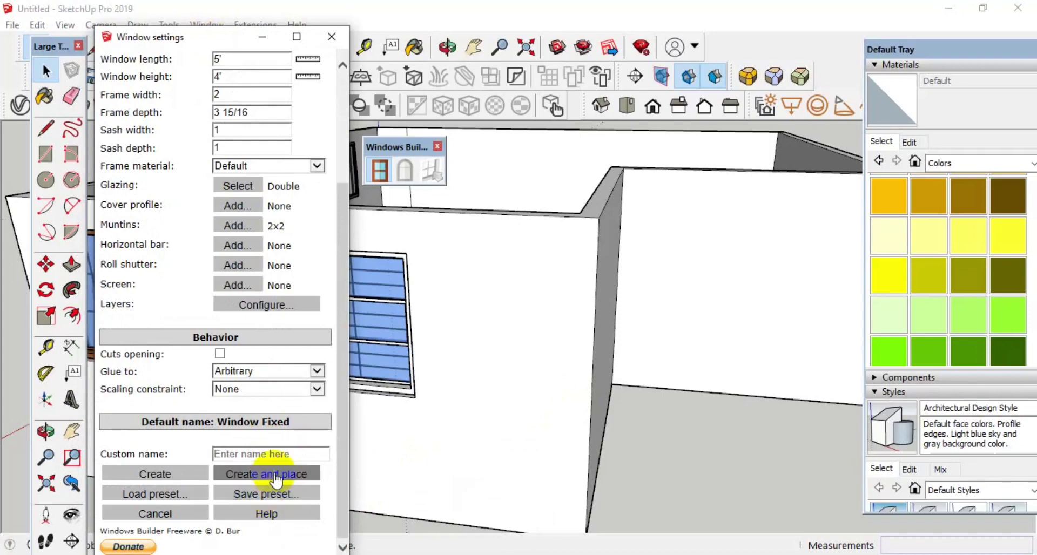
pyautogui.click(276, 479)
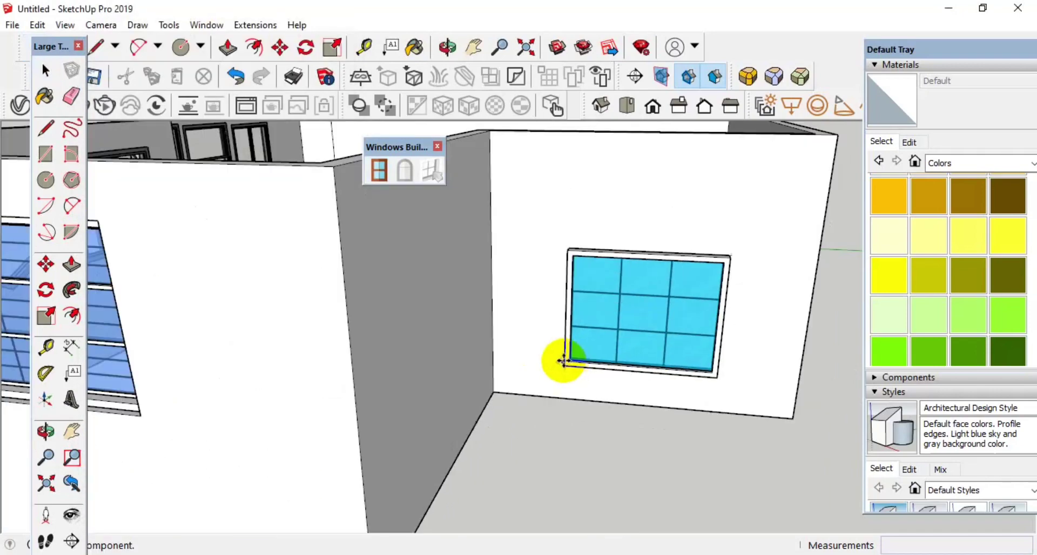
pyautogui.click(563, 360)
pyautogui.scroll(4, 556, 301)
pyautogui.scroll(1, 702, 237)
pyautogui.press('space')
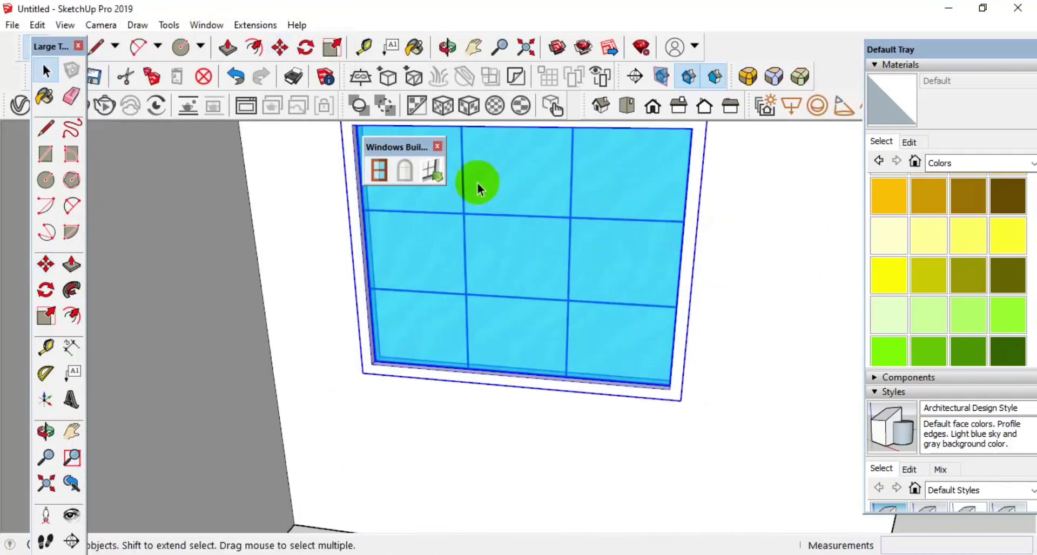
# Orbit around the building to face the blank long outer wall.
pyautogui.scroll(-5, 474, 324)
pyautogui.moveTo(474, 324)
pyautogui.mouseDown(button='middle')
pyautogui.moveTo(364, 317)
pyautogui.moveTo(691, 367)
pyautogui.mouseUp(button='middle')
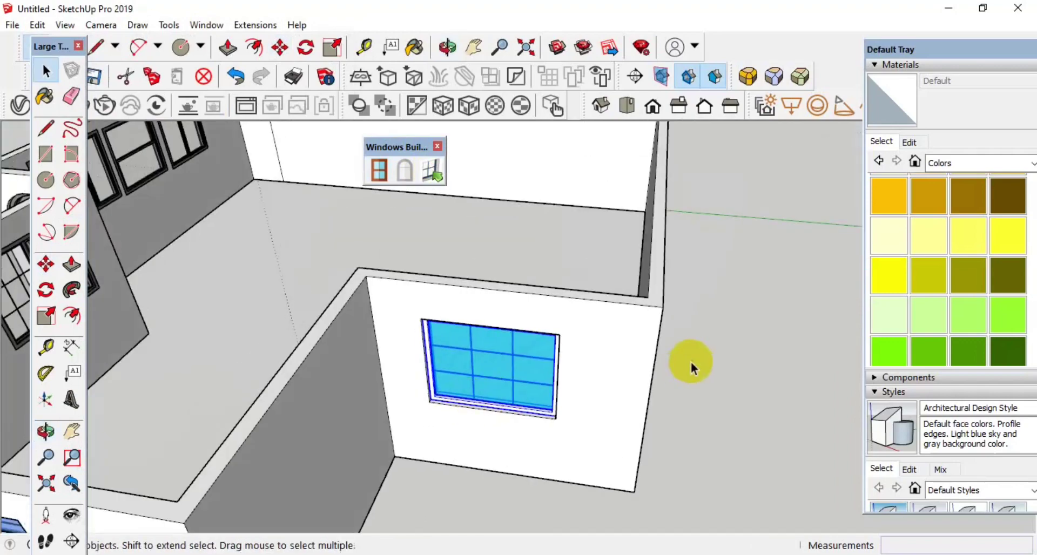
pyautogui.scroll(-5, 691, 367)
pyautogui.moveTo(440, 433)
pyautogui.mouseDown(button='middle')
pyautogui.moveTo(293, 418)
pyautogui.moveTo(600, 317)
pyautogui.moveTo(621, 342)
pyautogui.moveTo(277, 389)
pyautogui.moveTo(417, 408)
pyautogui.moveTo(470, 389)
pyautogui.moveTo(460, 381)
pyautogui.moveTo(504, 398)
pyautogui.moveTo(439, 343)
pyautogui.moveTo(563, 456)
pyautogui.moveTo(577, 344)
pyautogui.moveTo(479, 417)
pyautogui.moveTo(597, 354)
pyautogui.mouseUp(button='middle')
pyautogui.moveTo(449, 354)
pyautogui.mouseDown(button='middle')
pyautogui.moveTo(543, 358)
pyautogui.moveTo(414, 271)
pyautogui.moveTo(375, 308)
pyautogui.moveTo(185, 289)
pyautogui.moveTo(759, 363)
pyautogui.moveTo(549, 322)
pyautogui.mouseUp(button='middle')
pyautogui.scroll(-3, 687, 352)
pyautogui.scroll(5, 549, 322)
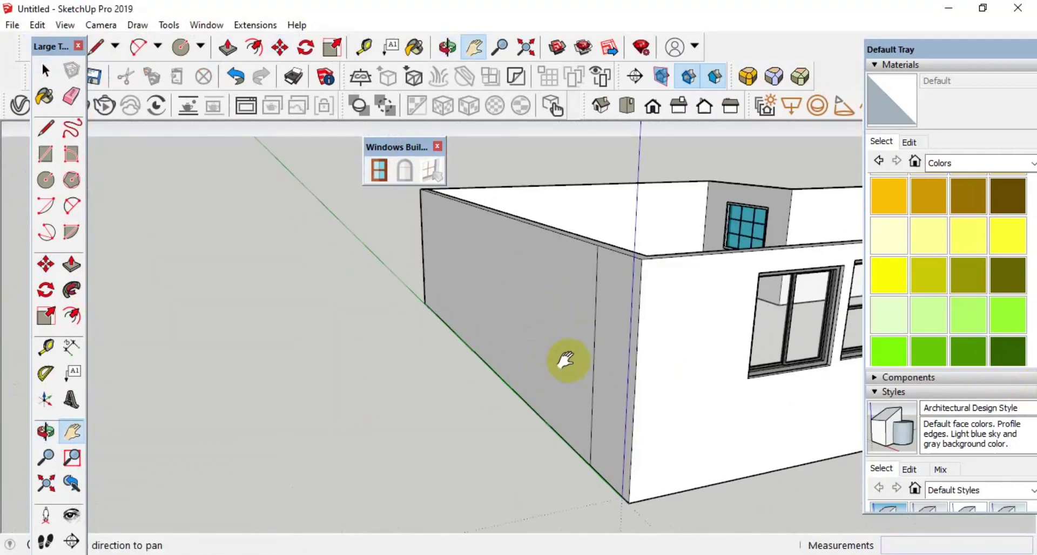
pyautogui.moveTo(566, 360)
pyautogui.mouseDown(button='middle')
pyautogui.moveTo(752, 382)
pyautogui.moveTo(570, 354)
pyautogui.mouseUp(button='middle')
pyautogui.scroll(2, 570, 354)
# Draw a rectangle on the long outer wall.
pyautogui.press('r')
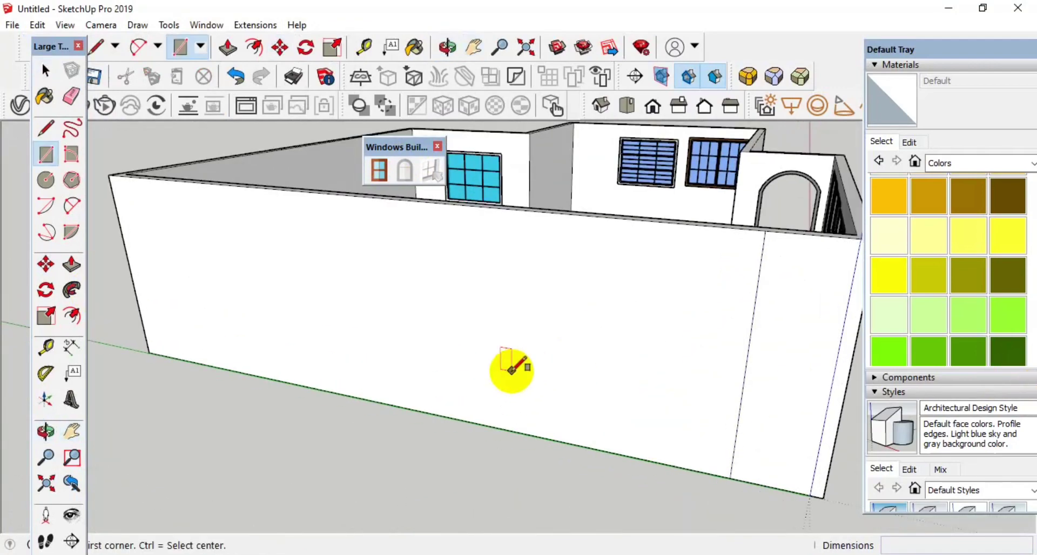
pyautogui.click(484, 400)
pyautogui.click(555, 250)
pyautogui.scroll(2, 542, 249)
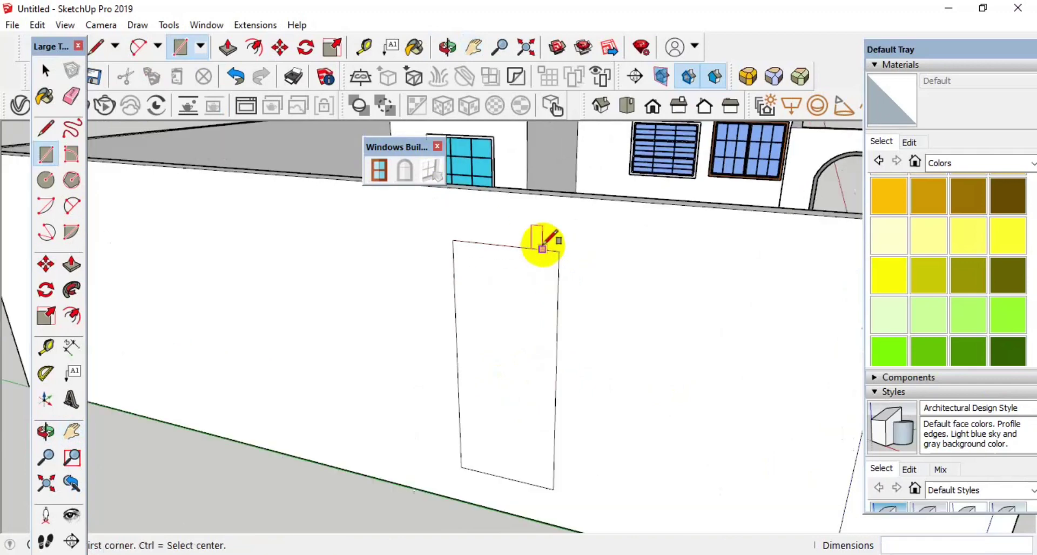
pyautogui.scroll(1, 542, 249)
# Add a 2 Point Arc across the rectangle's top between its sides.
pyautogui.click(72, 206)
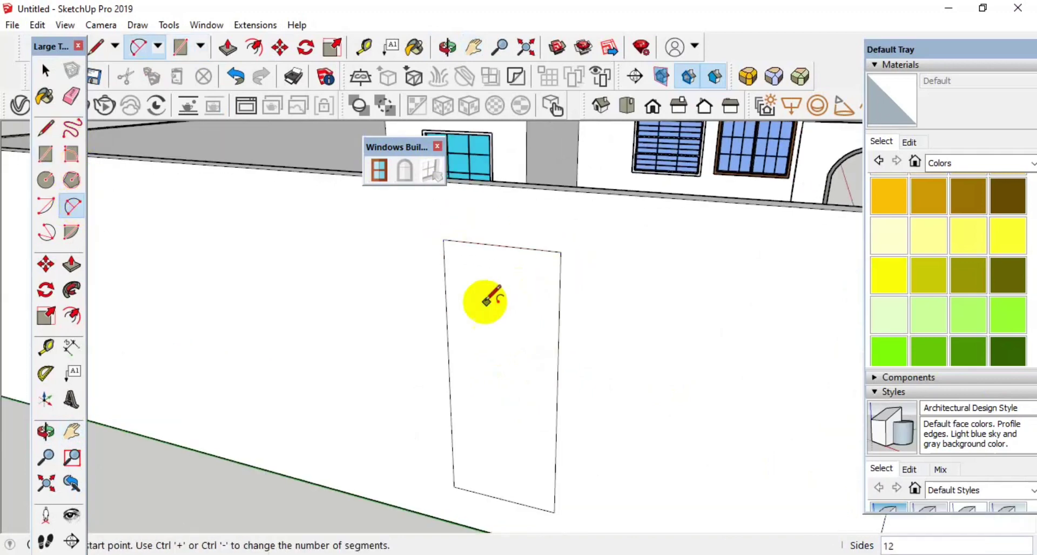
pyautogui.click(446, 283)
pyautogui.click(561, 285)
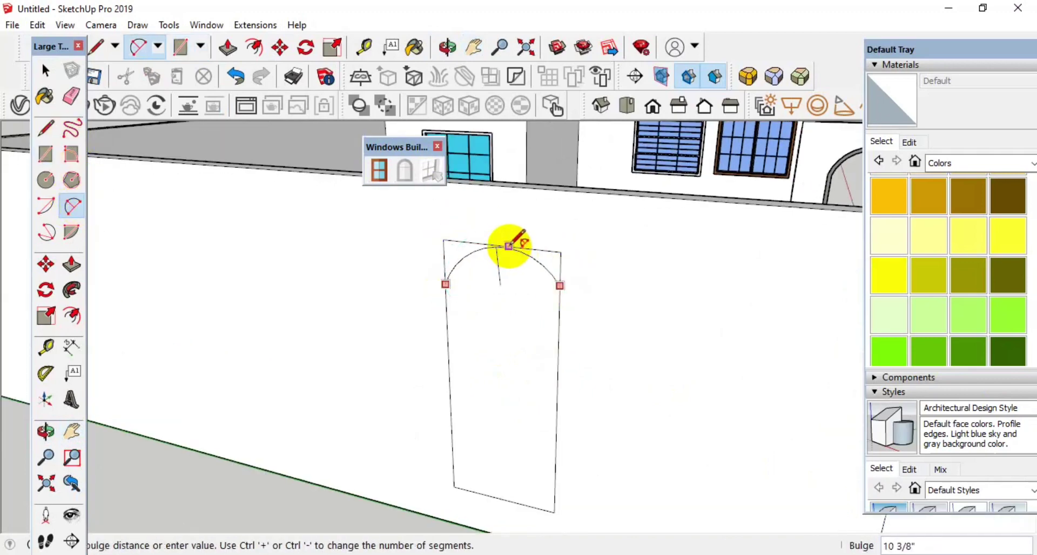
pyautogui.click(508, 246)
pyautogui.moveTo(508, 246); pyautogui.dragTo(642, 283, button='middle')
pyautogui.scroll(2, 590, 238)
# Erase the straight top edge above the arc and select the arched face.
pyautogui.press('space')
pyautogui.press('e')
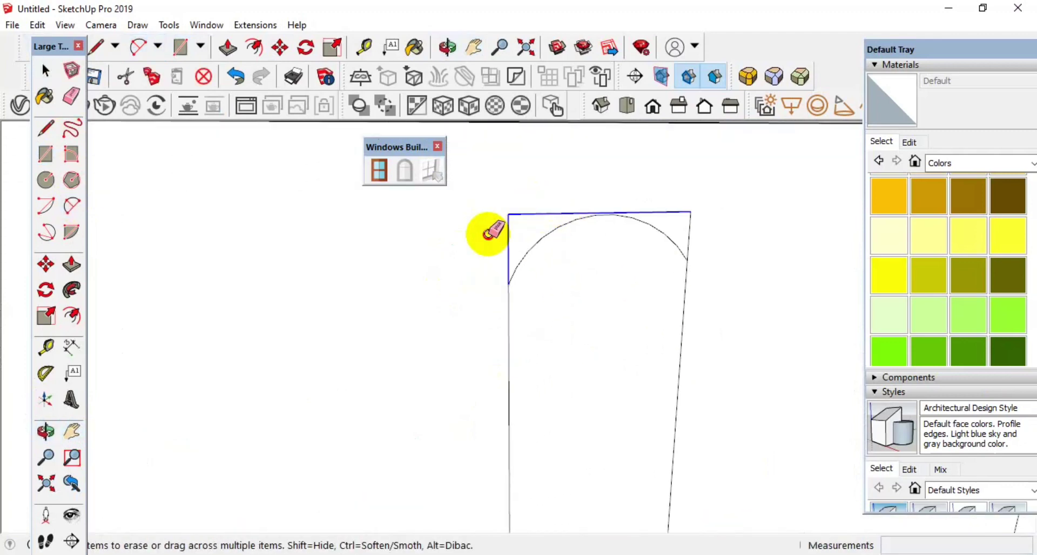
pyautogui.moveTo(491, 231); pyautogui.dragTo(695, 224)
pyautogui.press('space')
pyautogui.click(604, 287)
pyautogui.scroll(-2, 424, 139)
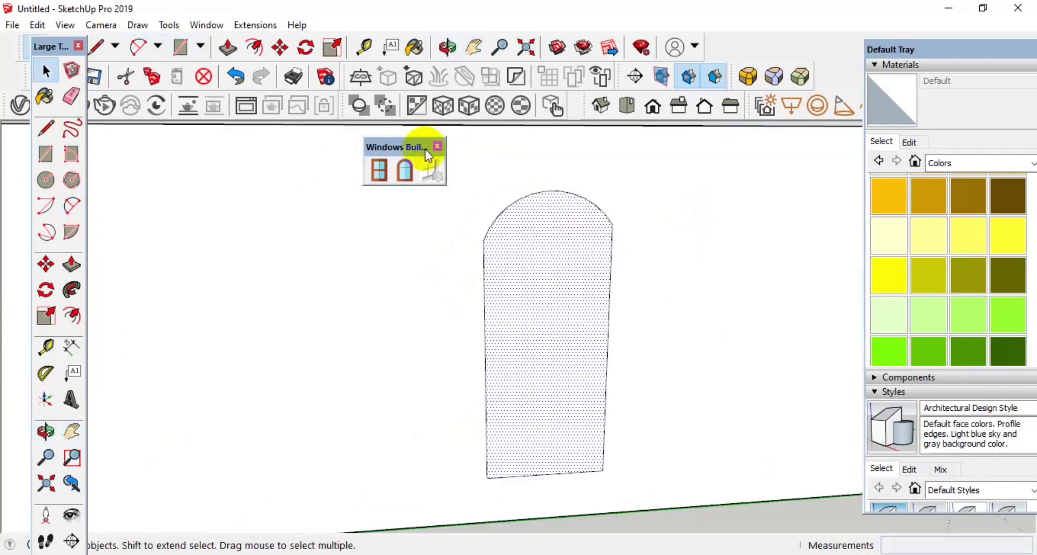
# Start a fixed window on the arched face with sash width 1.
pyautogui.click(406, 172)
pyautogui.doubleClick(223, 330)
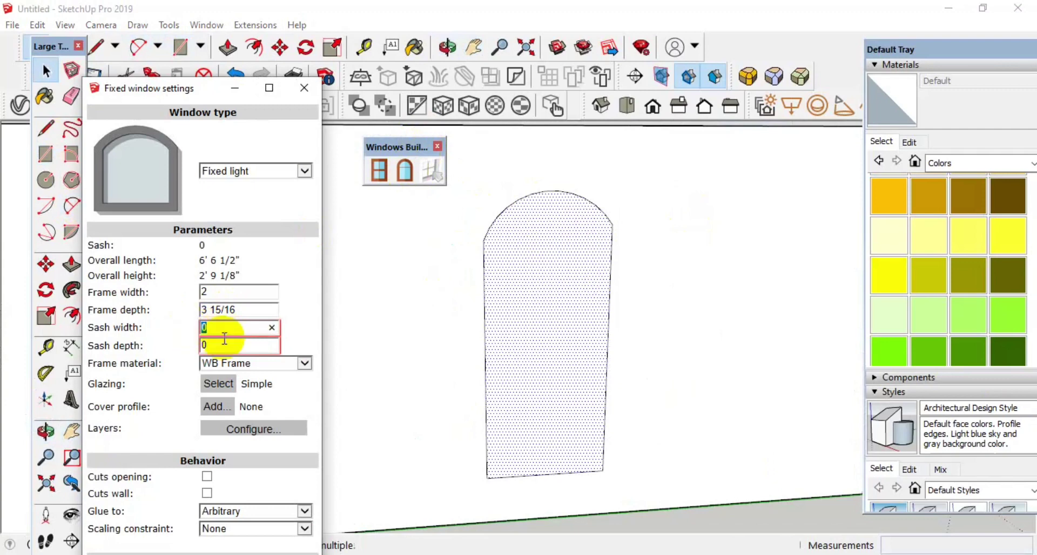
pyautogui.write('1')
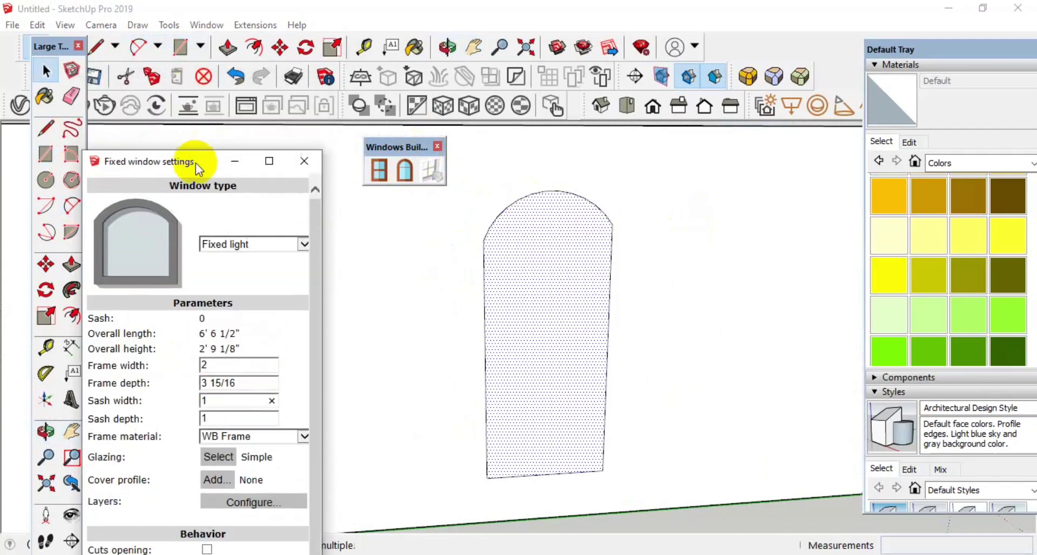
pyautogui.moveTo(189, 81); pyautogui.dragTo(252, 26)
# Set the glazing to Translucent Glass Gold with Simple glazing type.
pyautogui.click(259, 255)
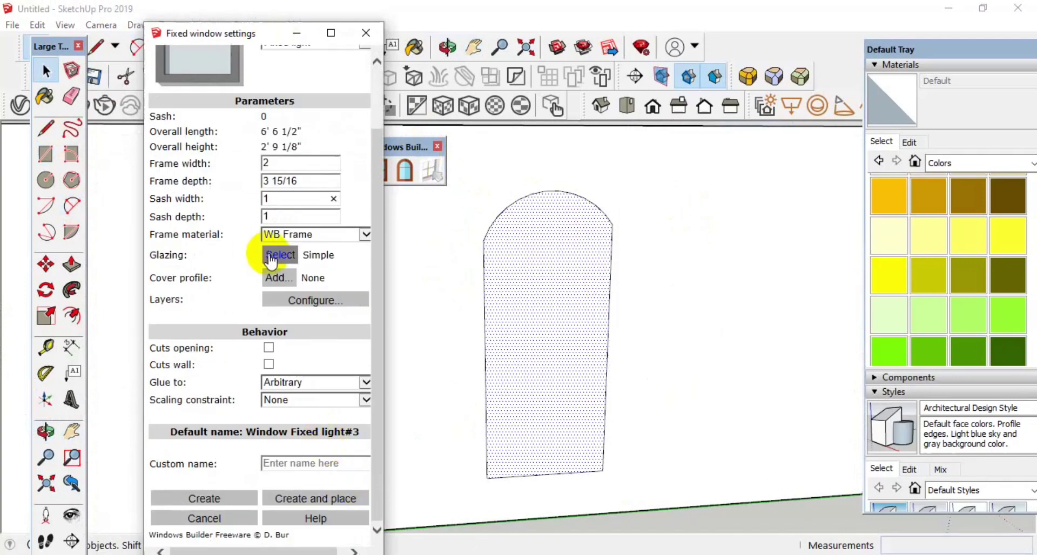
pyautogui.click(506, 453)
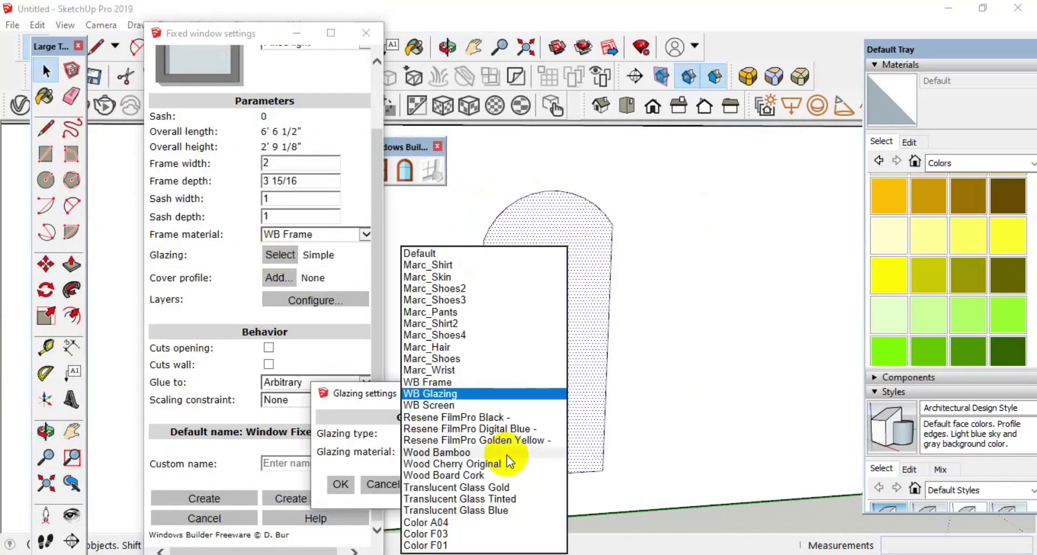
pyautogui.click(464, 488)
pyautogui.click(505, 433)
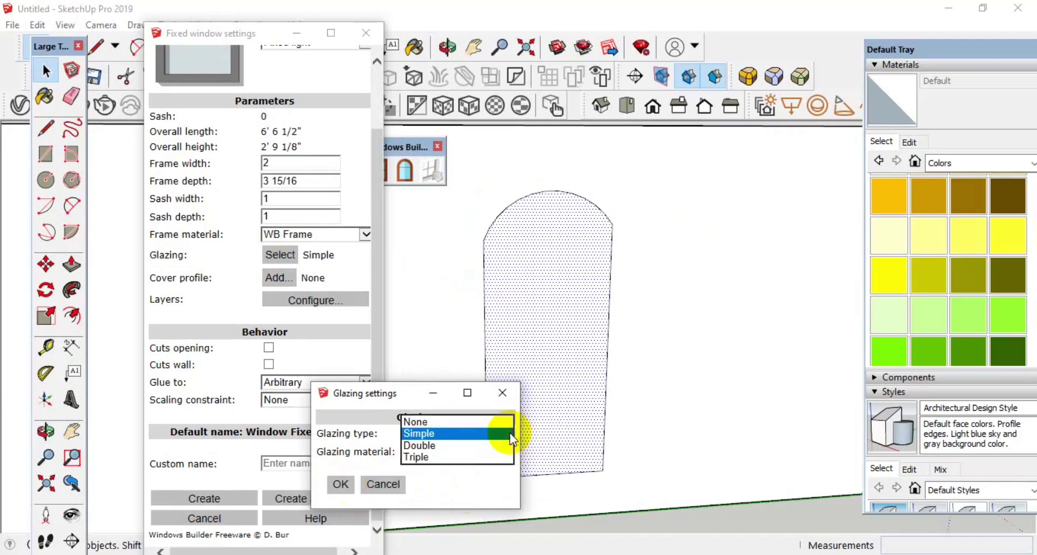
pyautogui.click(440, 460)
pyautogui.click(340, 484)
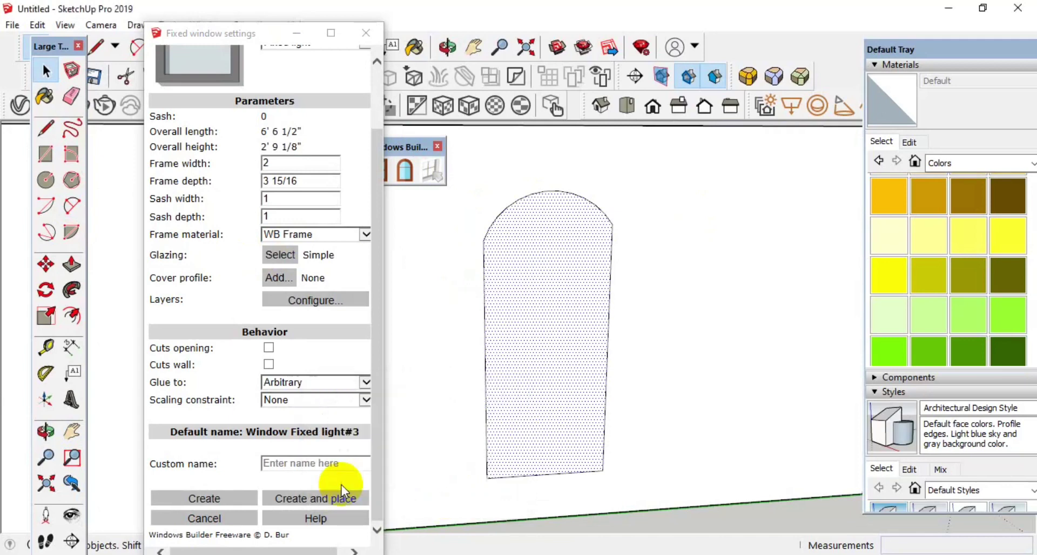
# Give the cover profile Color F01 on the Exterior side, depth 1, then create the window.
pyautogui.click(278, 277)
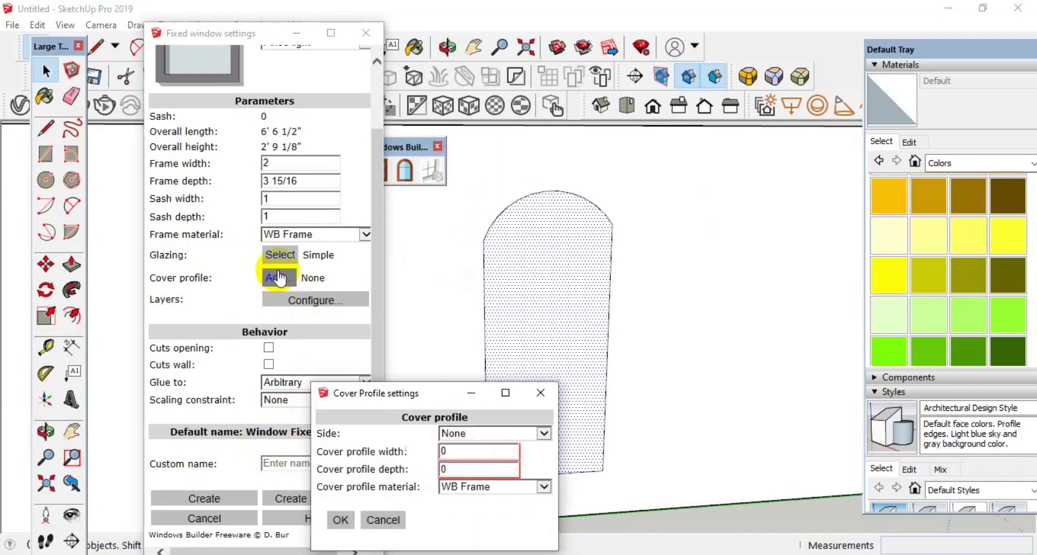
pyautogui.click(533, 489)
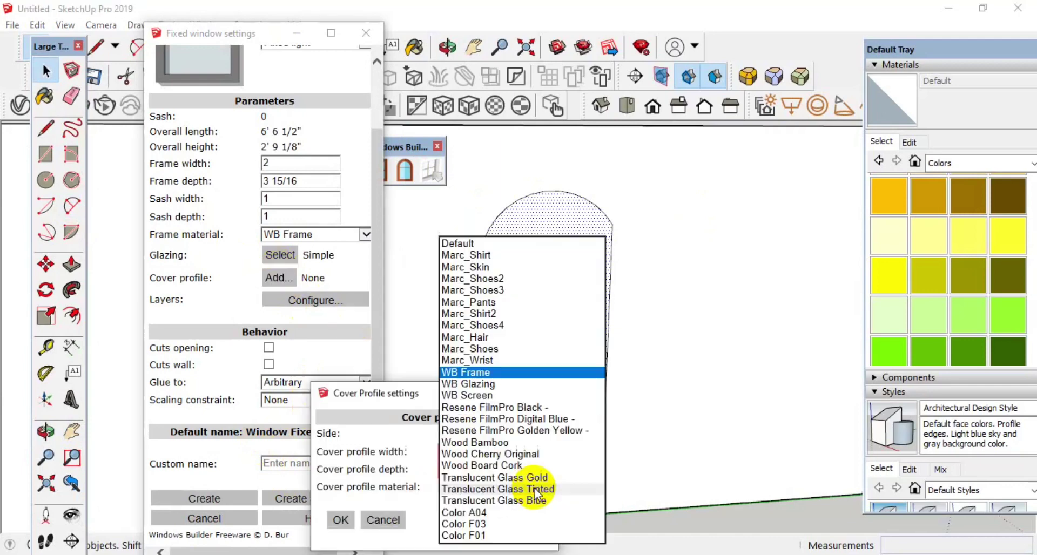
pyautogui.click(476, 535)
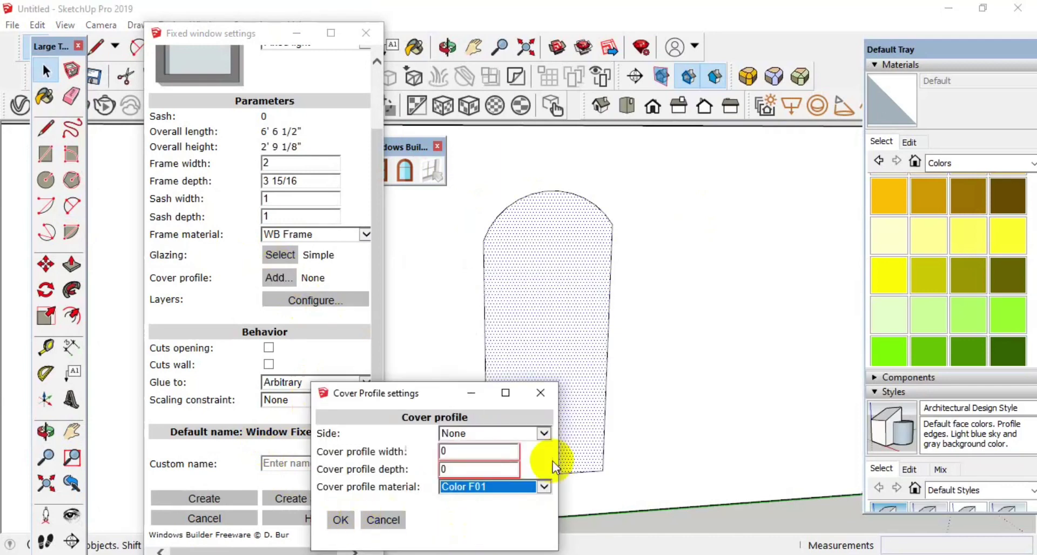
pyautogui.click(521, 435)
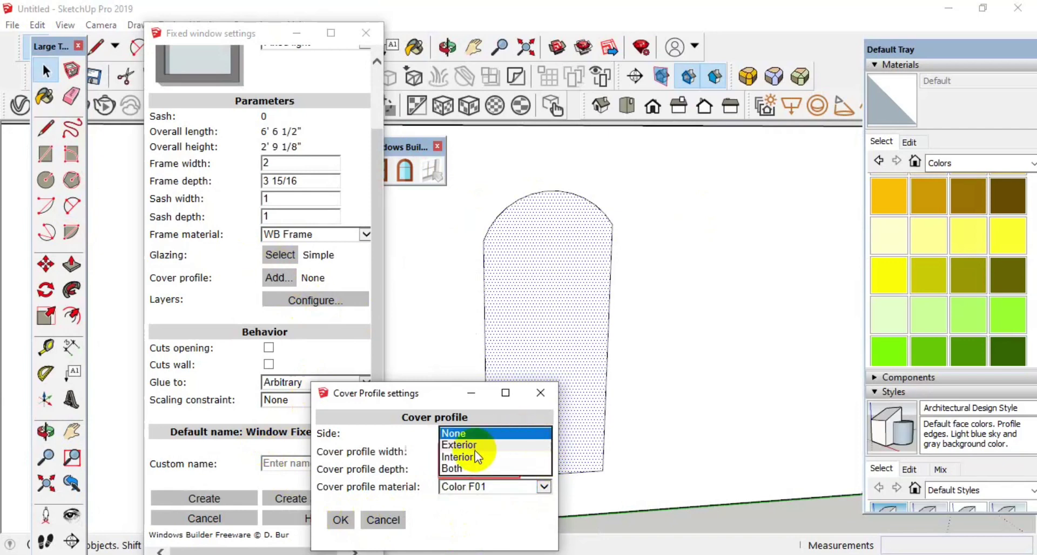
pyautogui.click(475, 444)
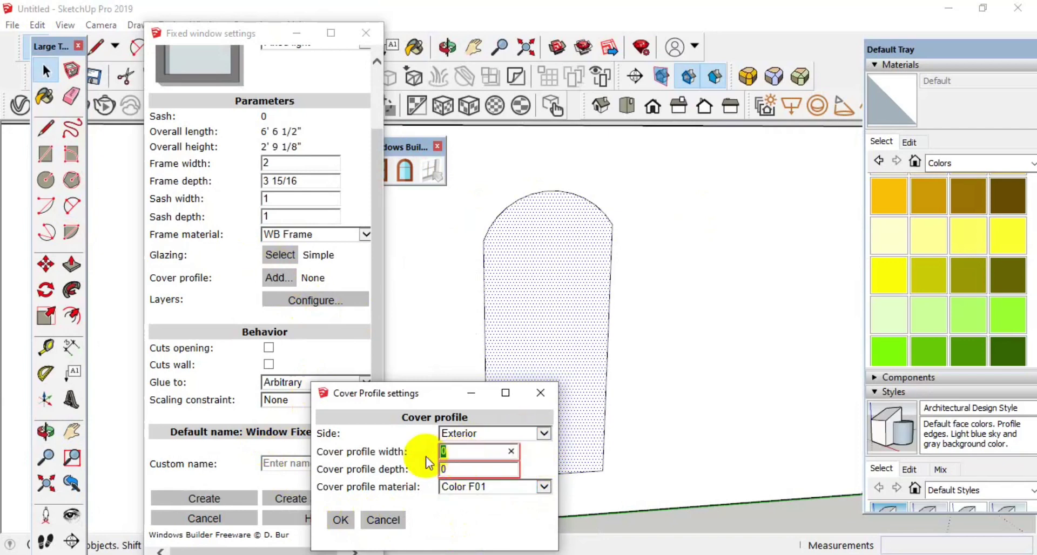
pyautogui.click(463, 470)
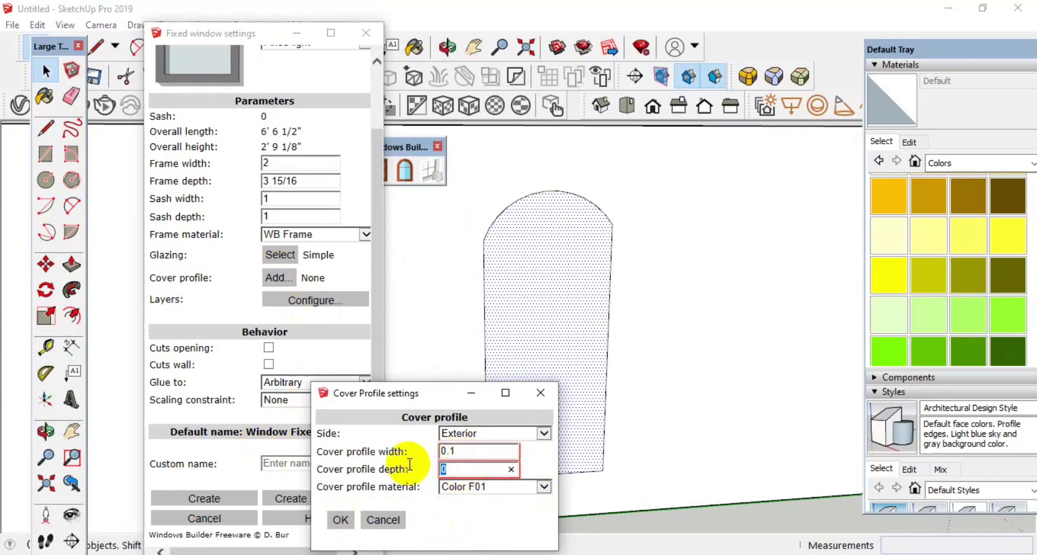
pyautogui.write('1')
pyautogui.click(340, 520)
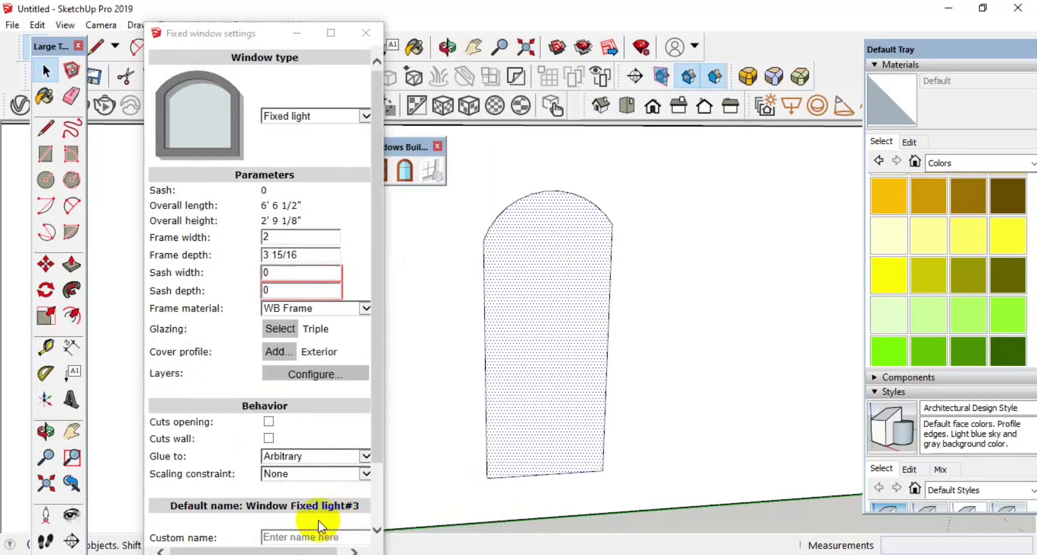
pyautogui.click(339, 501)
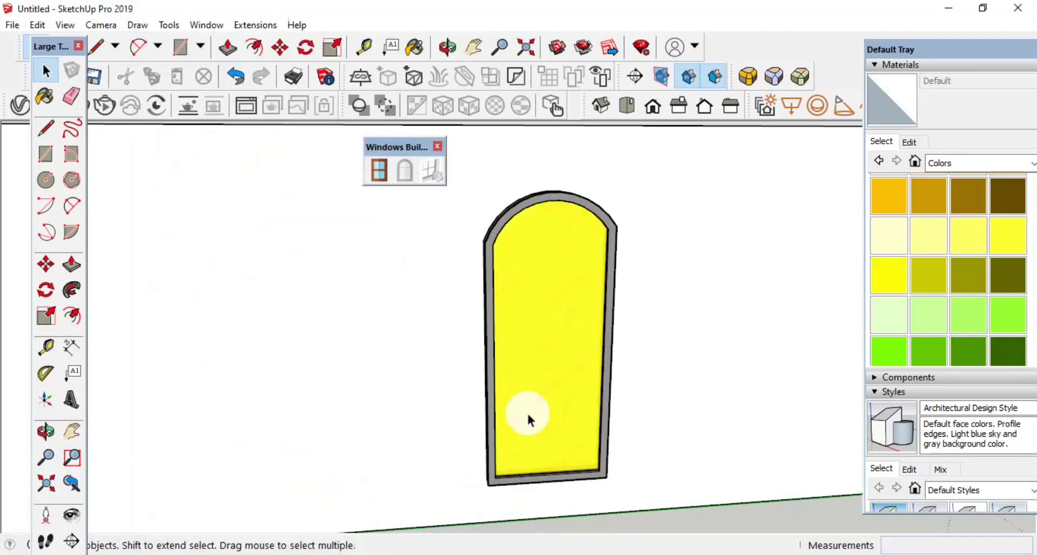
pyautogui.click(606, 328)
pyautogui.moveTo(482, 370); pyautogui.dragTo(451, 293, button='middle')
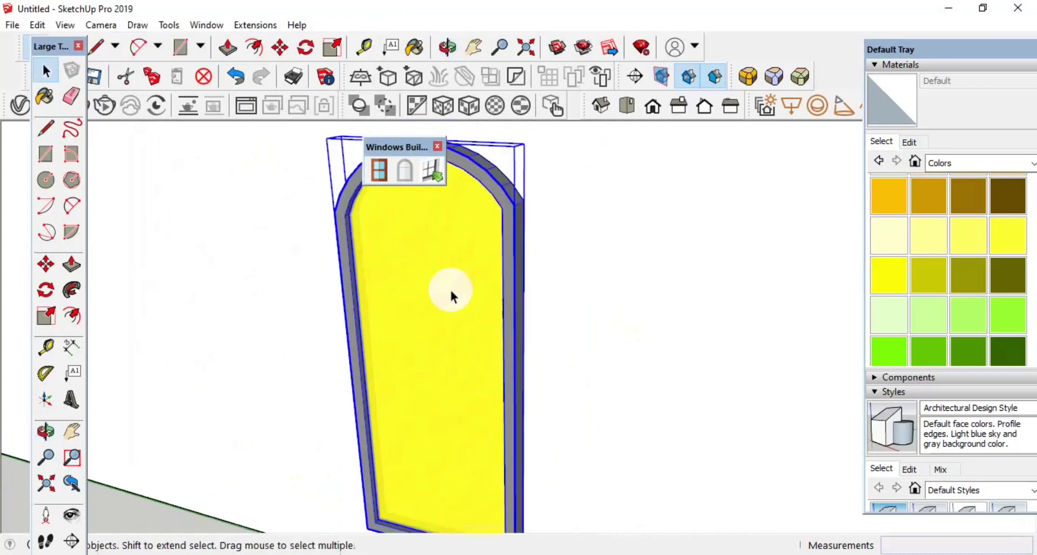
pyautogui.scroll(-3, 468, 356)
pyautogui.moveTo(467, 355)
pyautogui.mouseDown(button='middle')
pyautogui.moveTo(463, 215)
pyautogui.moveTo(382, 351)
pyautogui.moveTo(463, 343)
pyautogui.moveTo(560, 456)
pyautogui.moveTo(528, 224)
pyautogui.moveTo(340, 178)
pyautogui.moveTo(803, 296)
pyautogui.moveTo(533, 305)
pyautogui.moveTo(521, 143)
pyautogui.mouseUp(button='middle')
pyautogui.click(560, 457)
pyautogui.scroll(2, 521, 232)
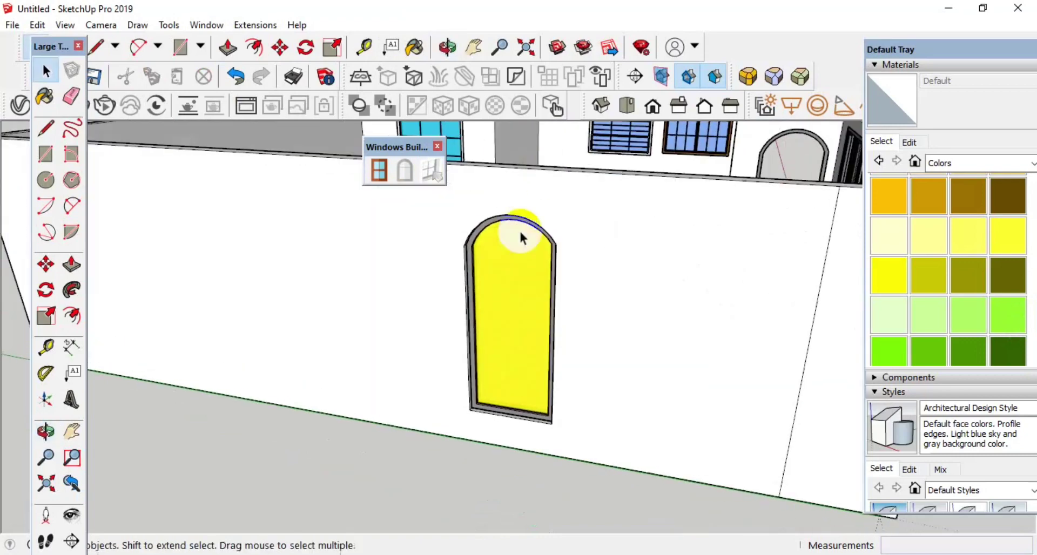
pyautogui.scroll(-3, 660, 359)
pyautogui.scroll(3, 659, 359)
pyautogui.keyDown('shift'); pyautogui.moveTo(659, 358); pyautogui.dragTo(27, 262, button='middle'); pyautogui.keyUp('shift')
# Draw a six-sided polygon left of the yellow window and select its hexagonal face.
pyautogui.click(71, 179)
pyautogui.scroll(-4, 447, 468)
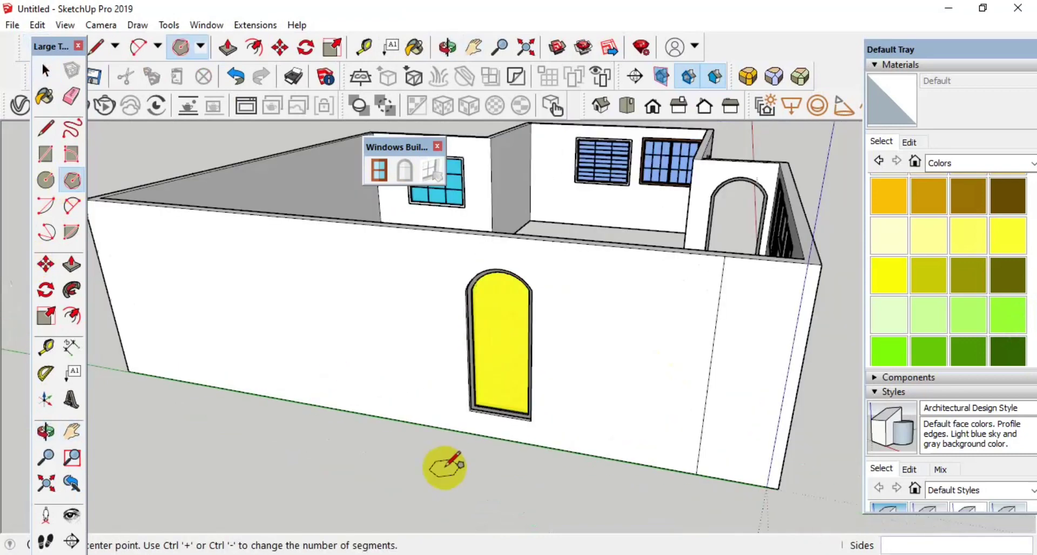
pyautogui.scroll(3, 341, 323)
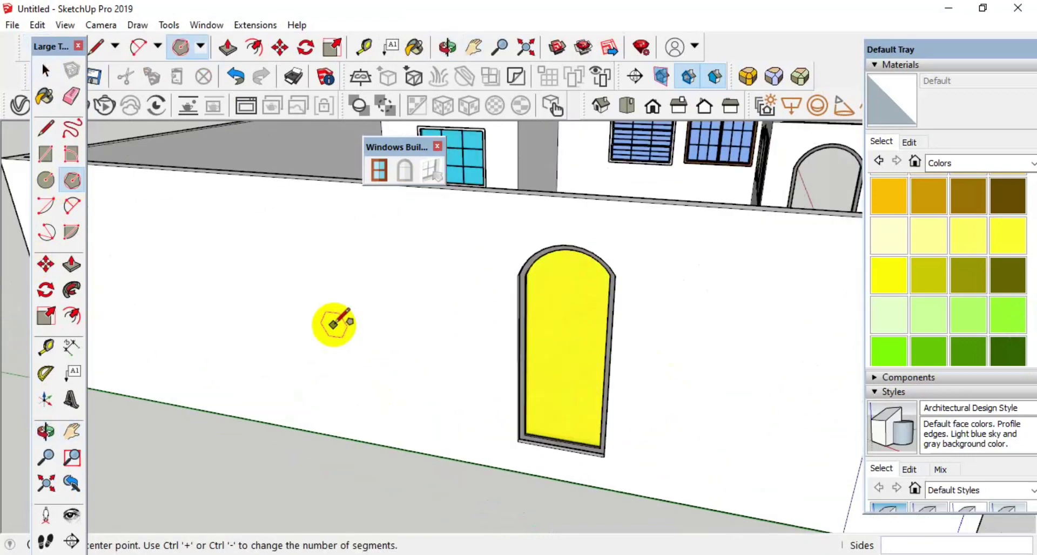
pyautogui.click(67, 183)
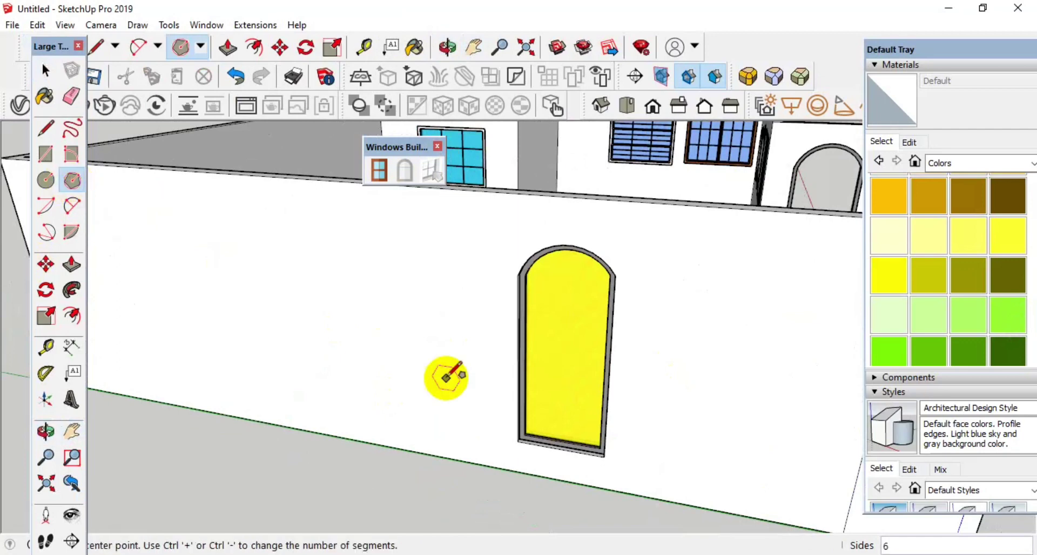
pyautogui.click(322, 307)
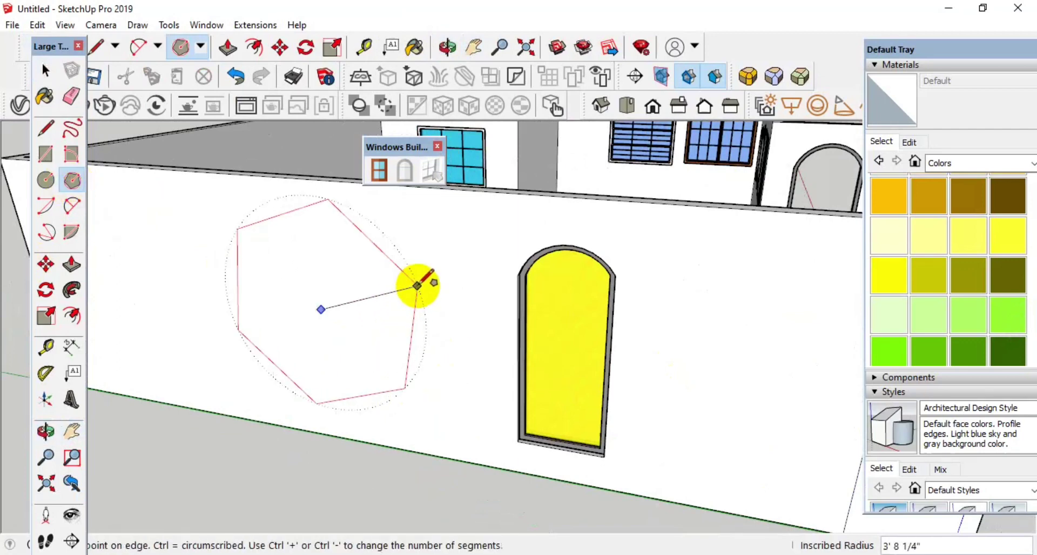
pyautogui.click(416, 285)
pyautogui.press('space')
pyautogui.click(336, 308)
# Start a fixed window on the hexagon with sash width 1 and a Color F03 frame.
pyautogui.click(404, 170)
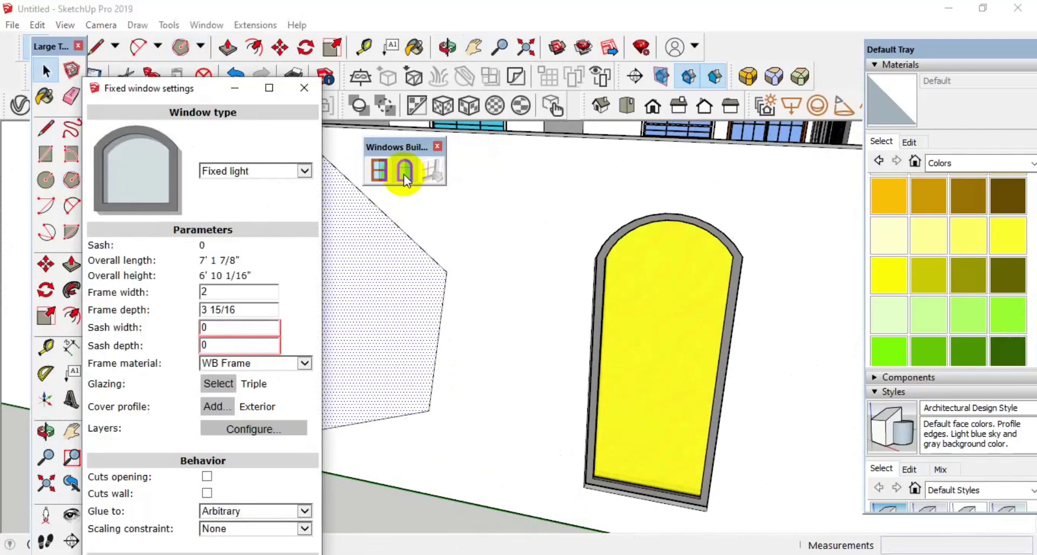
pyautogui.moveTo(234, 328); pyautogui.dragTo(190, 328)
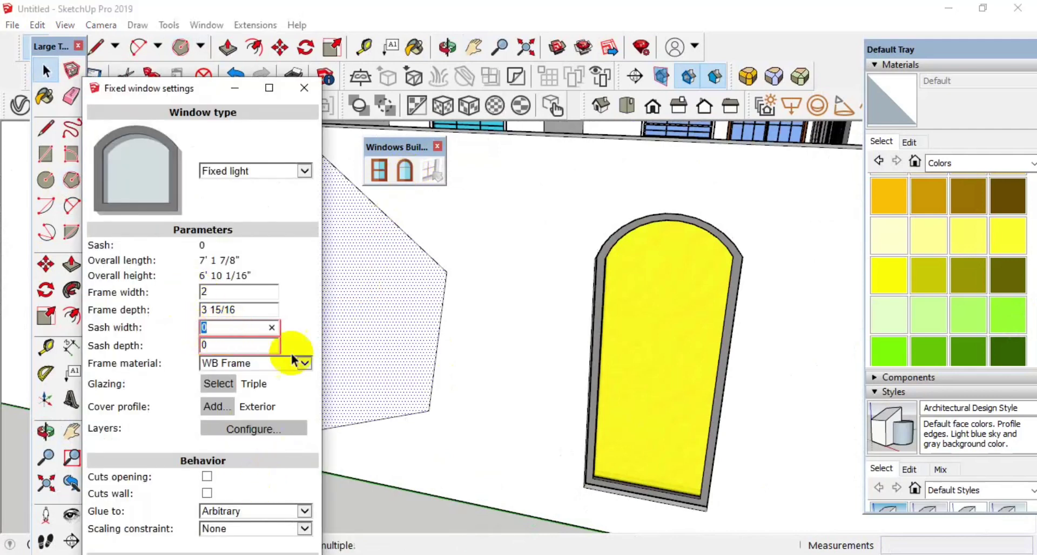
pyautogui.write('1')
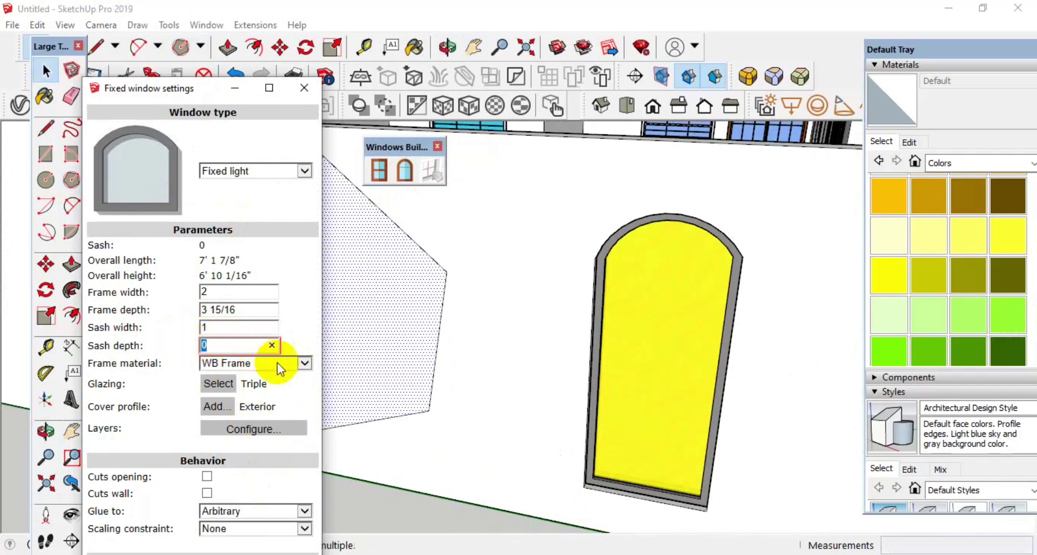
pyautogui.click(304, 363)
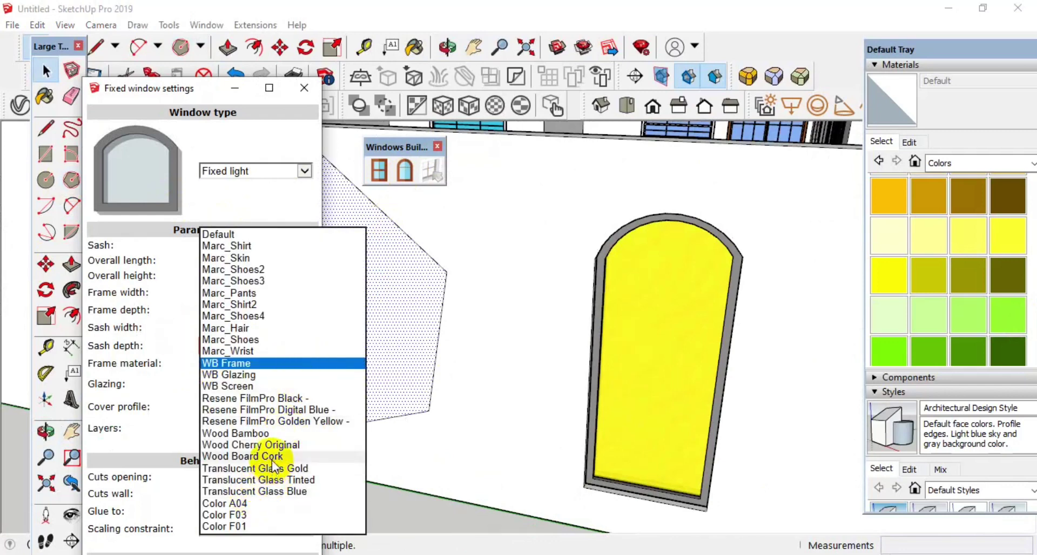
pyautogui.click(240, 515)
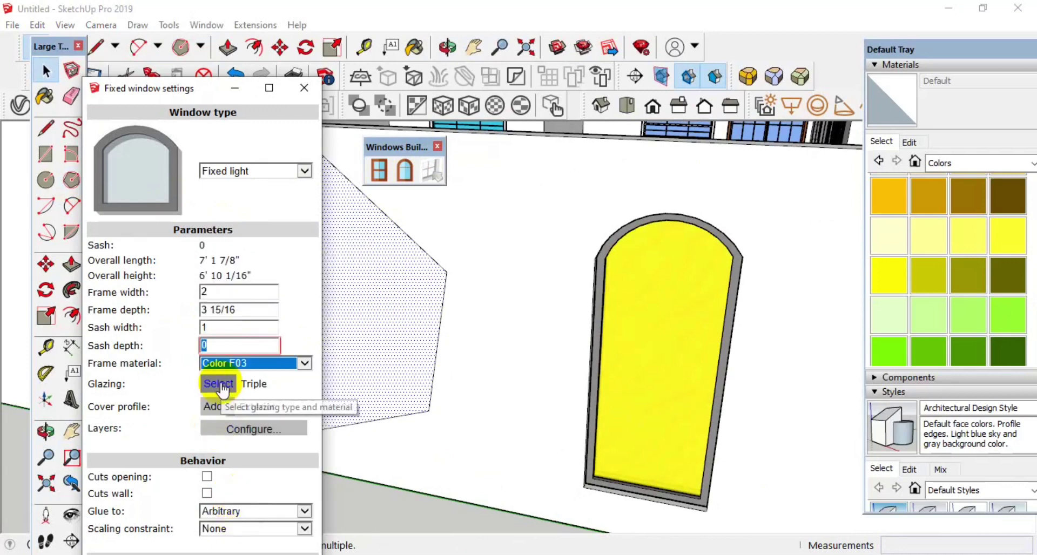
# Set the glazing to a translucent glass material and leave the cover profile off.
pyautogui.click(221, 384)
pyautogui.click(507, 452)
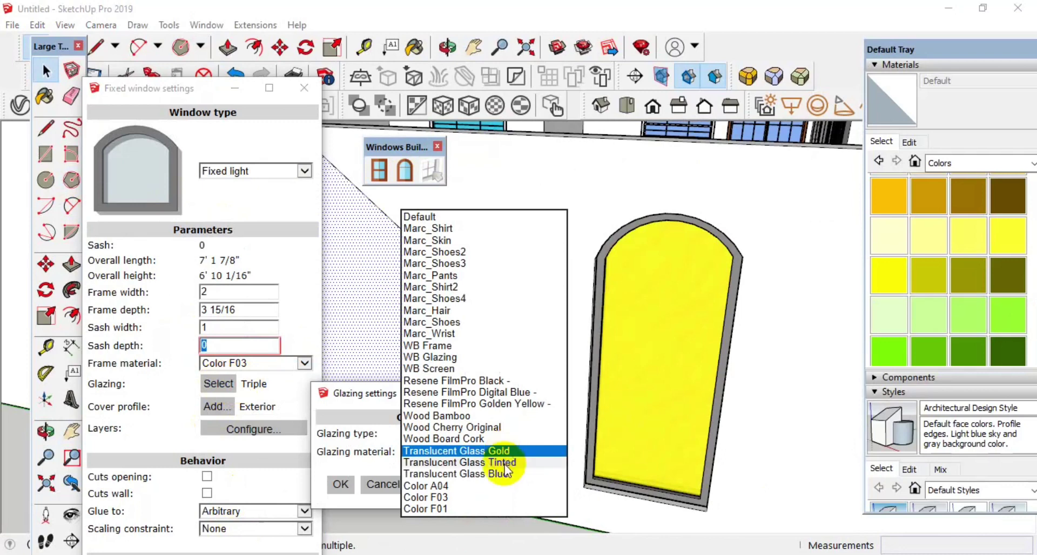
pyautogui.click(505, 464)
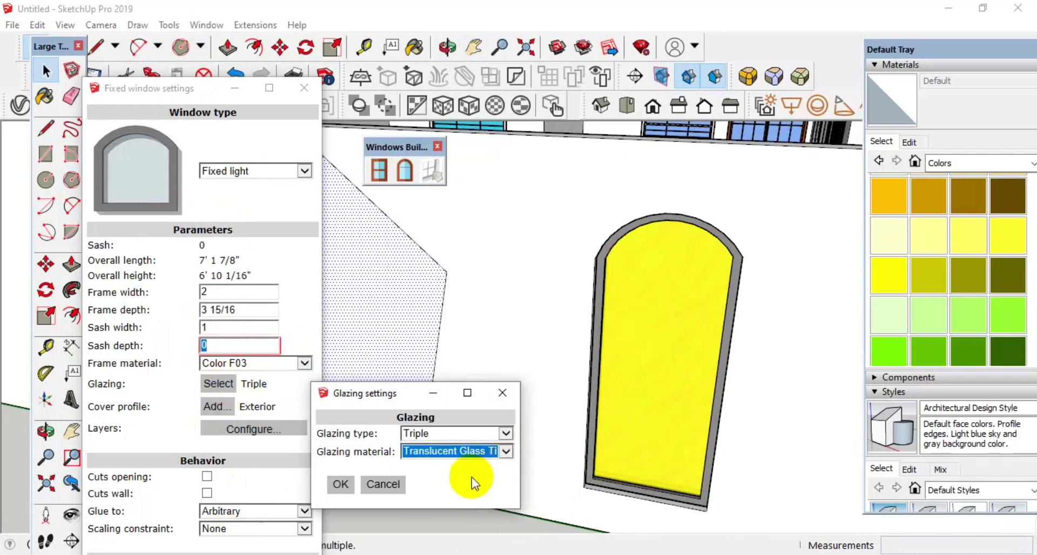
pyautogui.click(514, 452)
pyautogui.click(495, 462)
pyautogui.click(340, 484)
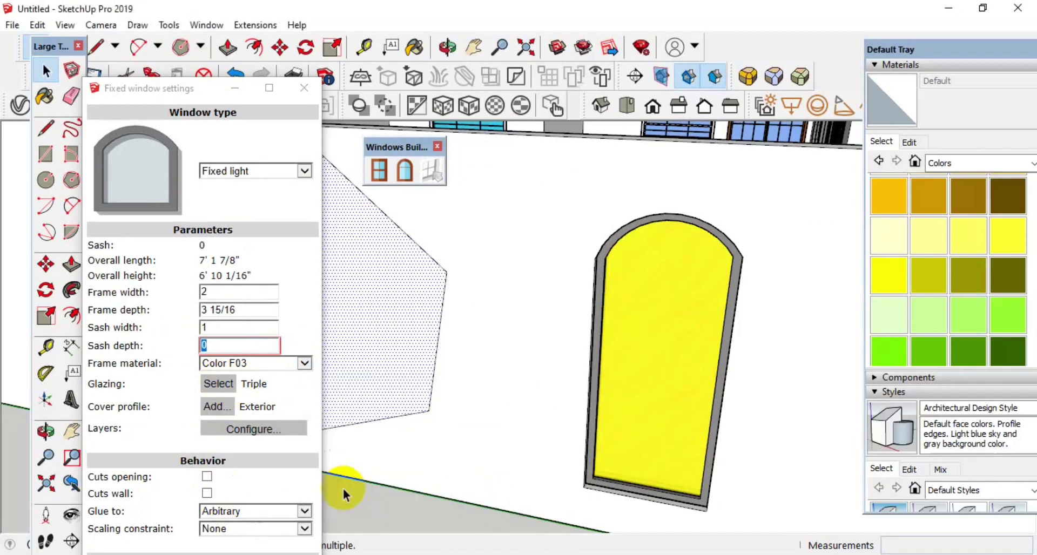
pyautogui.click(212, 410)
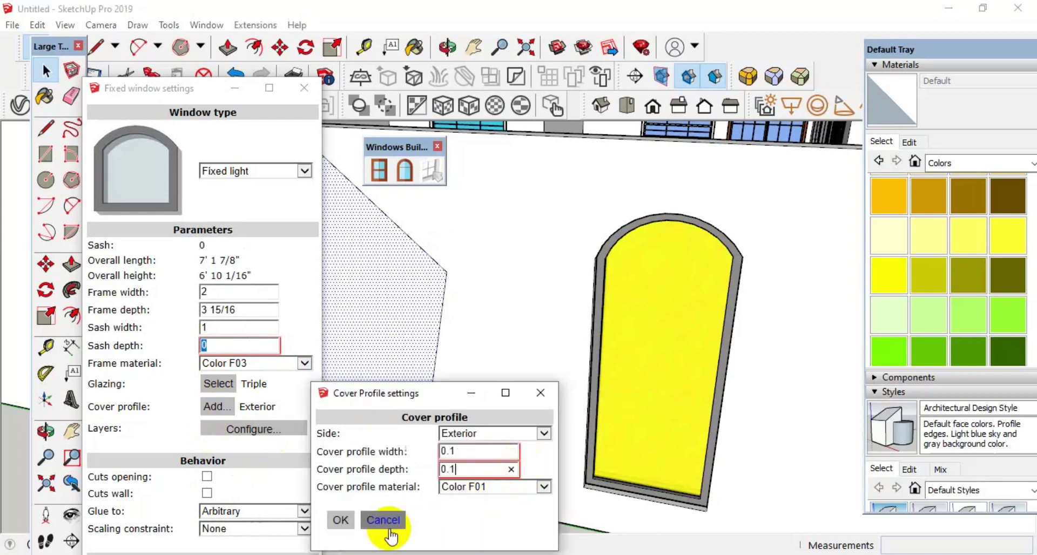
pyautogui.click(385, 521)
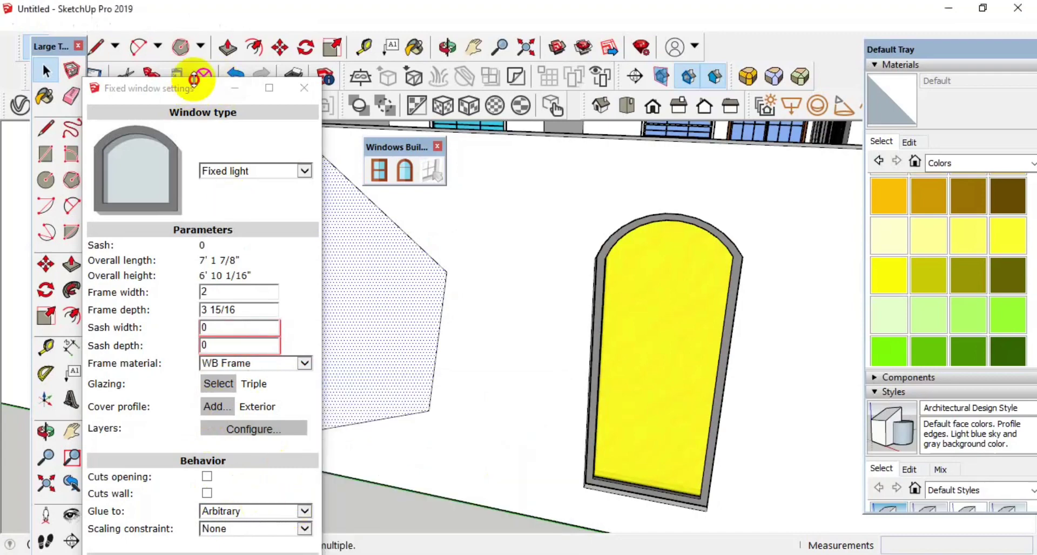
# Create the window on the hexagon face and select it.
pyautogui.moveTo(194, 98); pyautogui.dragTo(567, 59)
pyautogui.scroll(-1, 627, 432)
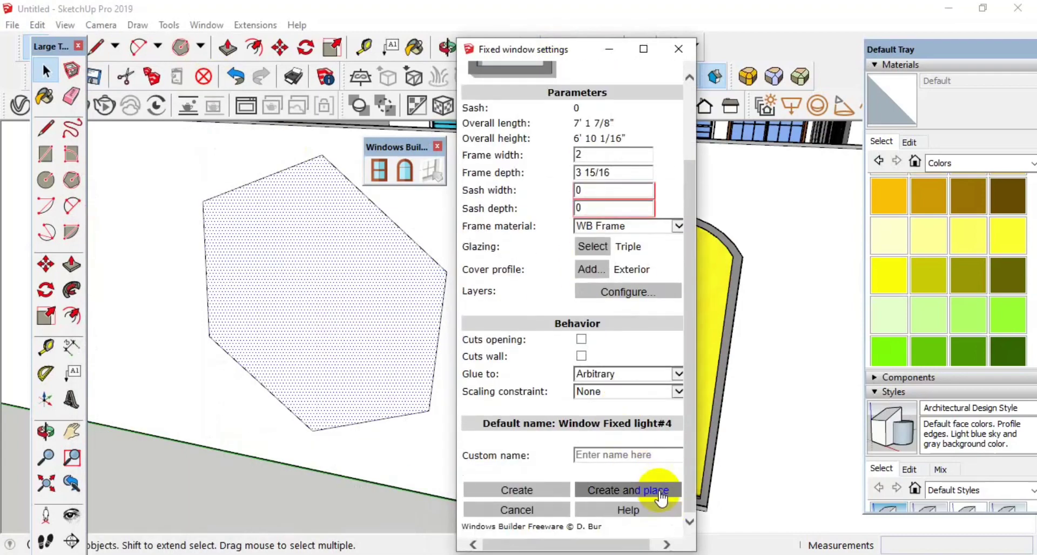
pyautogui.click(648, 491)
pyautogui.scroll(3, 411, 286)
pyautogui.click(418, 282)
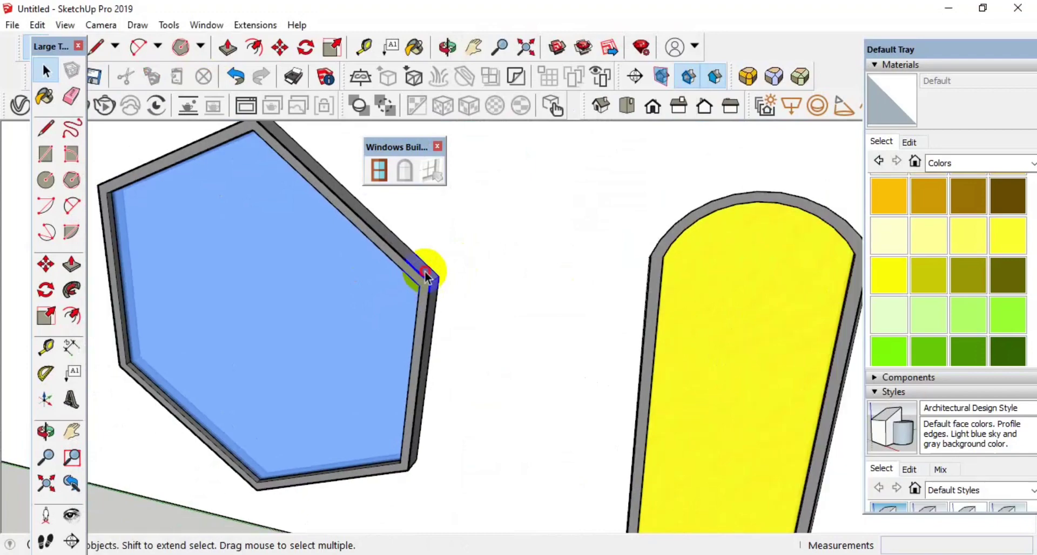
# Use Wall puncher to cut the hexagonal window's opening through the wall.
pyautogui.scroll(-3, 432, 287)
pyautogui.moveTo(447, 259)
pyautogui.mouseDown(button='middle')
pyautogui.moveTo(382, 197)
pyautogui.moveTo(421, 178)
pyautogui.mouseUp(button='middle')
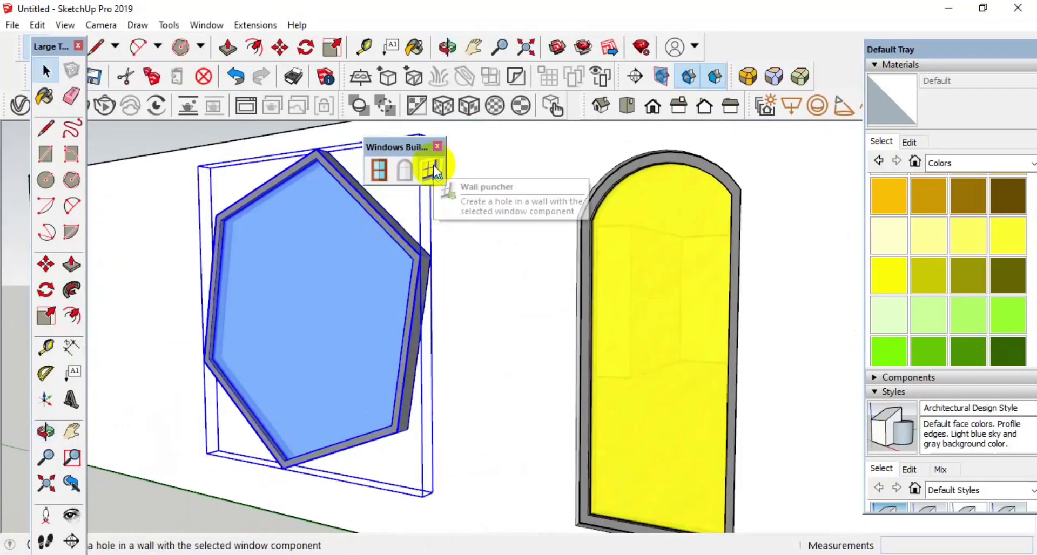
pyautogui.click(434, 172)
pyautogui.scroll(-2, 417, 259)
pyautogui.moveTo(416, 260); pyautogui.dragTo(738, 309, button='middle')
pyautogui.press('space')
pyautogui.scroll(-3, 498, 266)
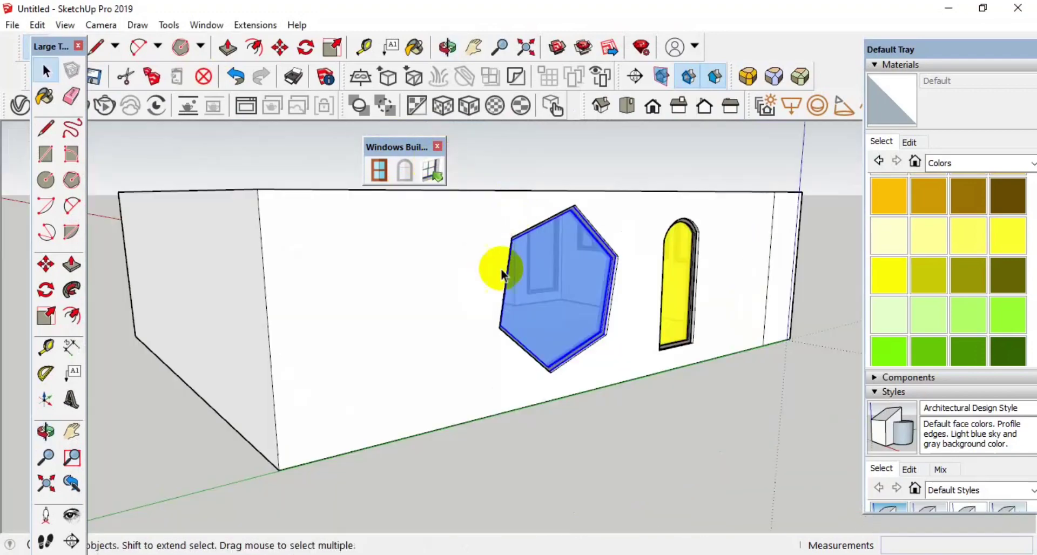
pyautogui.scroll(2, 509, 371)
# Draw a stepped stair outline with the Line tool on the wall, left of the window.
pyautogui.click(44, 136)
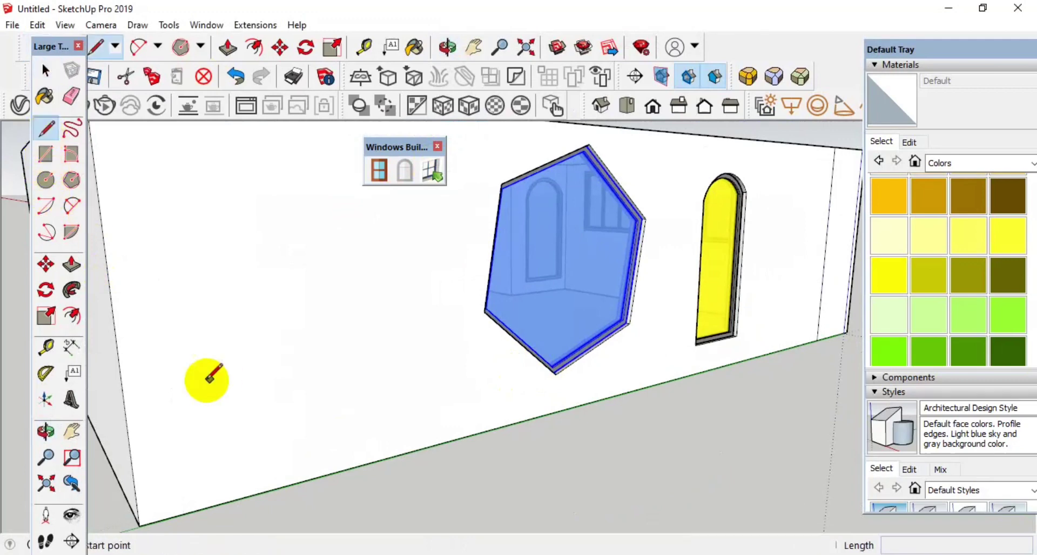
pyautogui.click(183, 446)
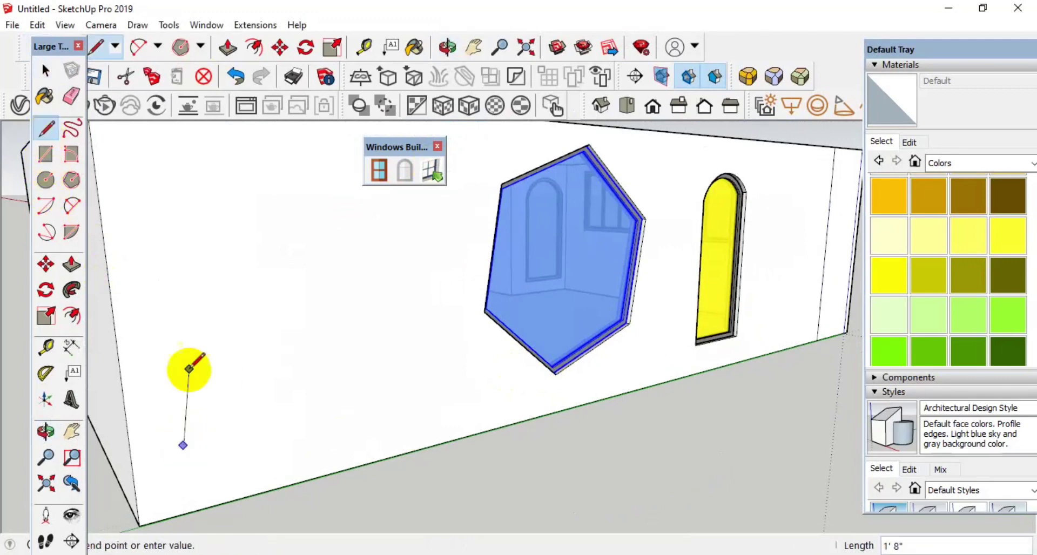
pyautogui.click(212, 351)
pyautogui.click(207, 293)
pyautogui.click(258, 289)
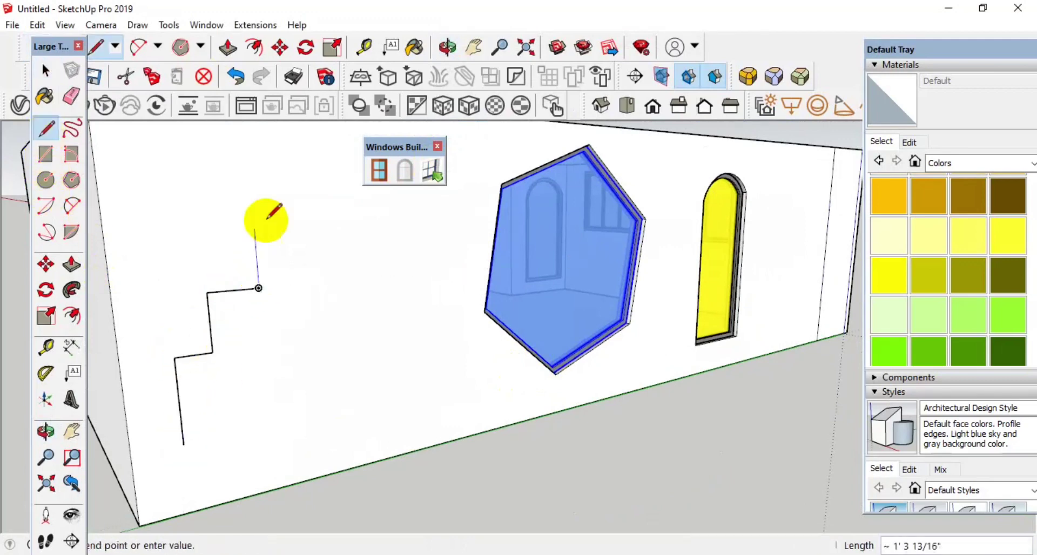
pyautogui.click(253, 206)
pyautogui.moveTo(252, 206); pyautogui.dragTo(281, 204, button='middle')
pyautogui.click(290, 237)
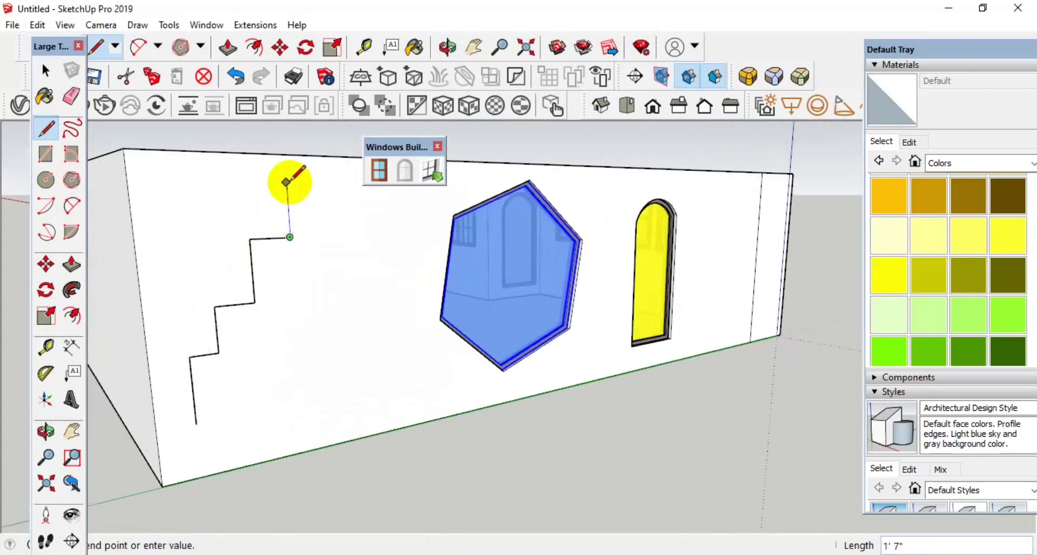
pyautogui.click(287, 182)
pyautogui.click(349, 179)
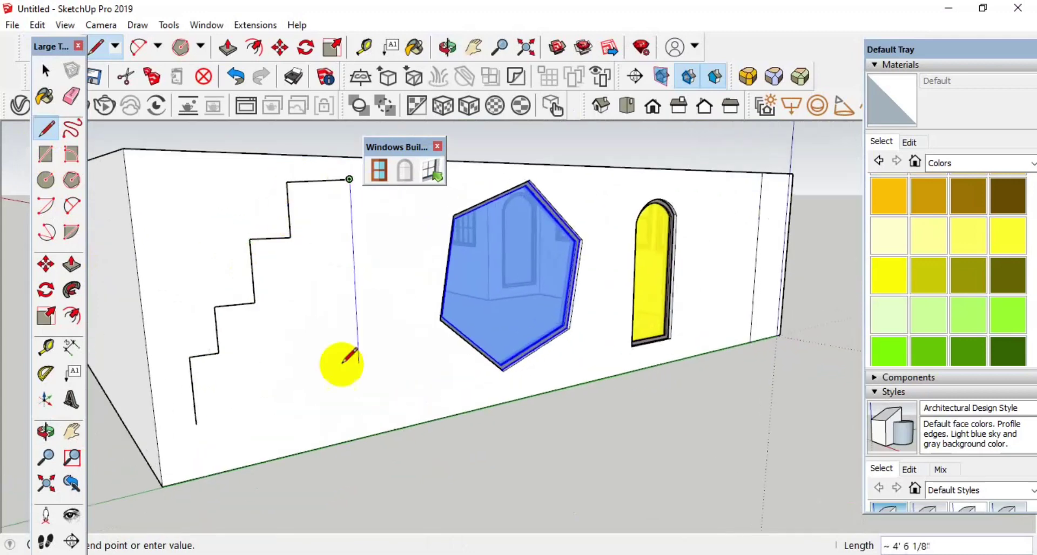
pyautogui.click(360, 389)
pyautogui.click(196, 425)
pyautogui.press('space')
pyautogui.click(259, 368)
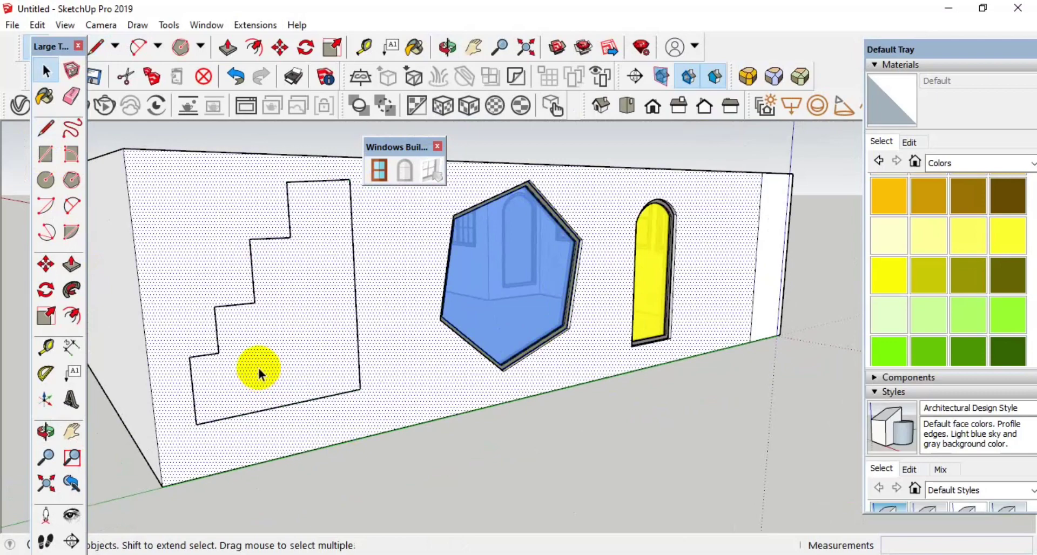
pyautogui.moveTo(258, 368)
pyautogui.mouseDown(button='middle')
pyautogui.moveTo(393, 421)
pyautogui.moveTo(348, 423)
pyautogui.moveTo(343, 375)
pyautogui.moveTo(451, 355)
pyautogui.moveTo(319, 359)
pyautogui.moveTo(371, 278)
pyautogui.mouseUp(button='middle')
# Add top, vertical and bottom edges to close the stair outline into a face.
pyautogui.press('l')
pyautogui.click(365, 260)
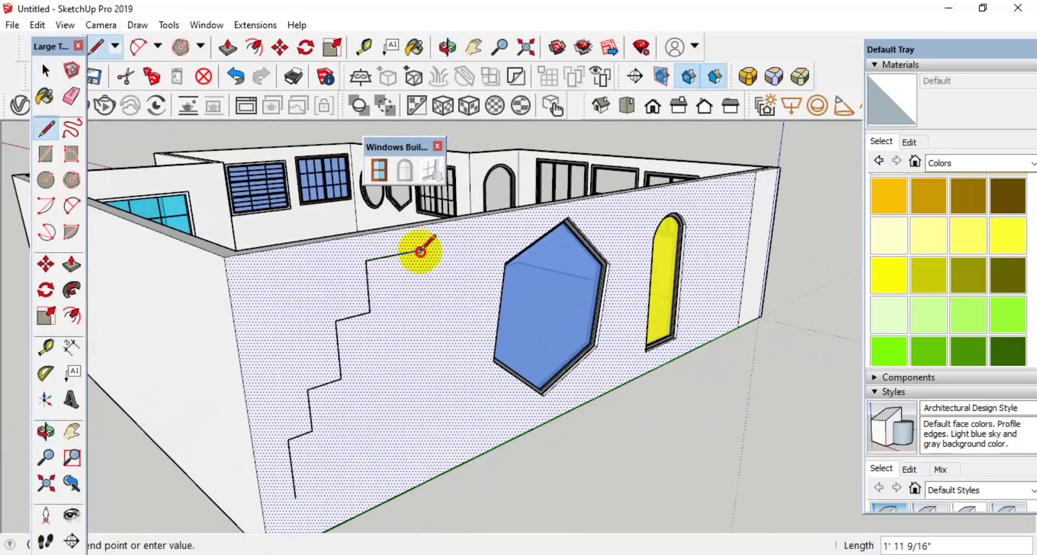
pyautogui.click(420, 251)
pyautogui.doubleClick(431, 468)
pyautogui.click(295, 496)
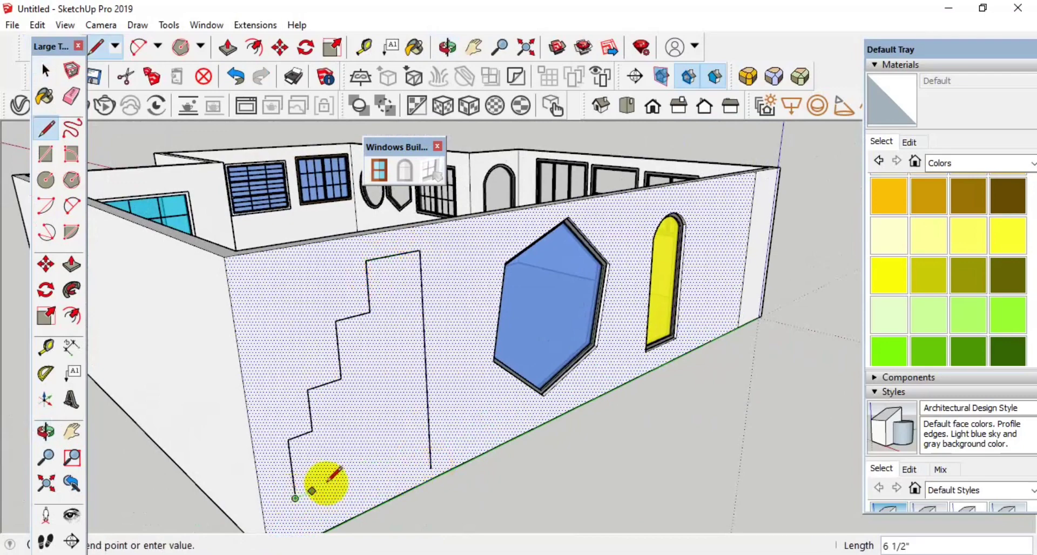
pyautogui.click(429, 441)
pyautogui.press('space')
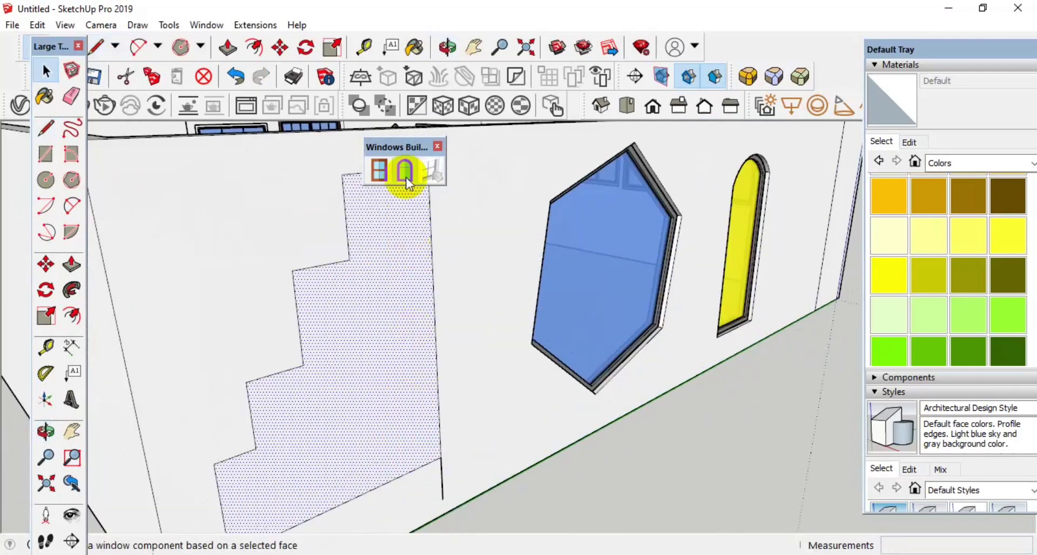
pyautogui.click(405, 171)
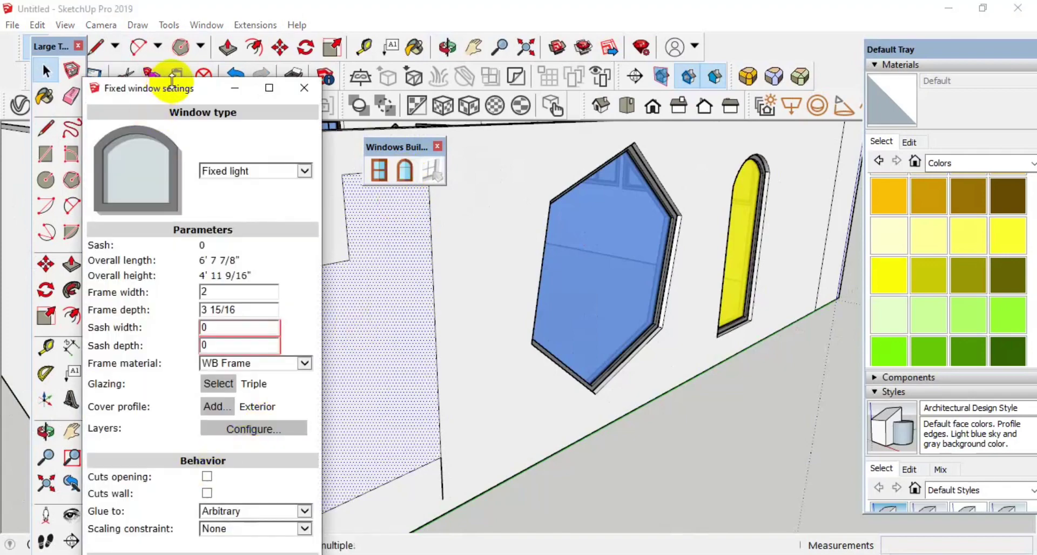
pyautogui.moveTo(171, 81); pyautogui.dragTo(628, 72)
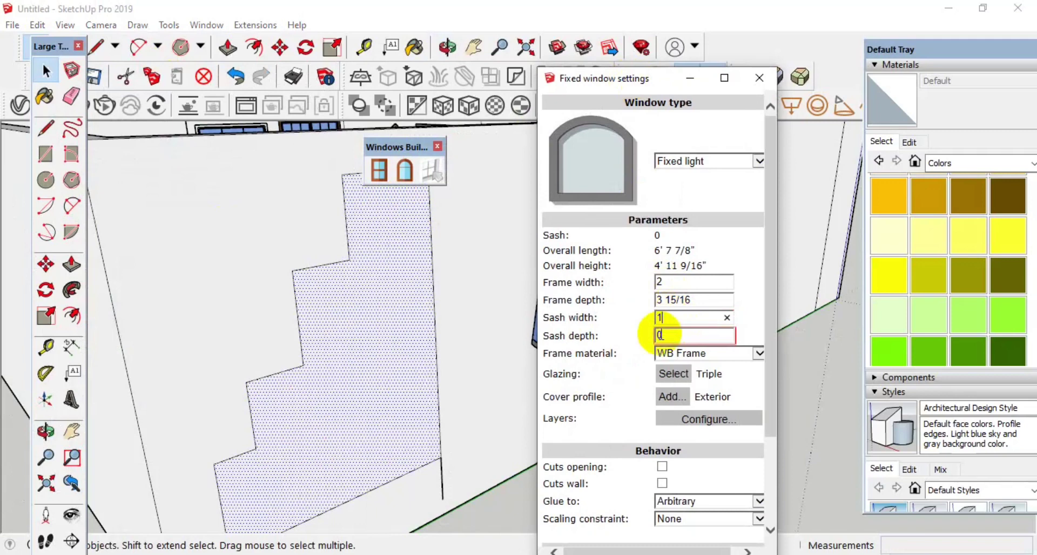
pyautogui.write('1')
pyautogui.scroll(-3, 672, 472)
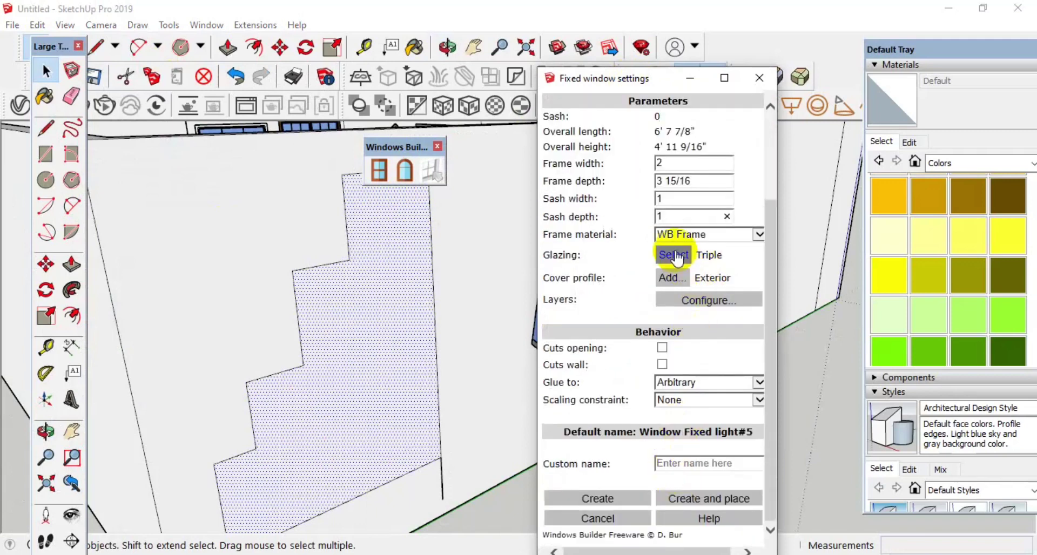
pyautogui.click(758, 235)
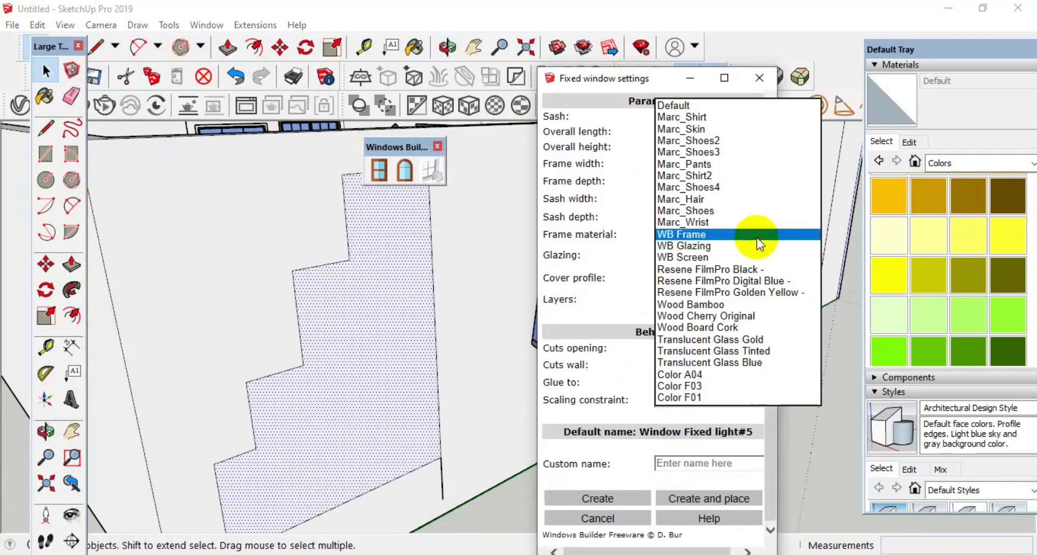
pyautogui.click(727, 341)
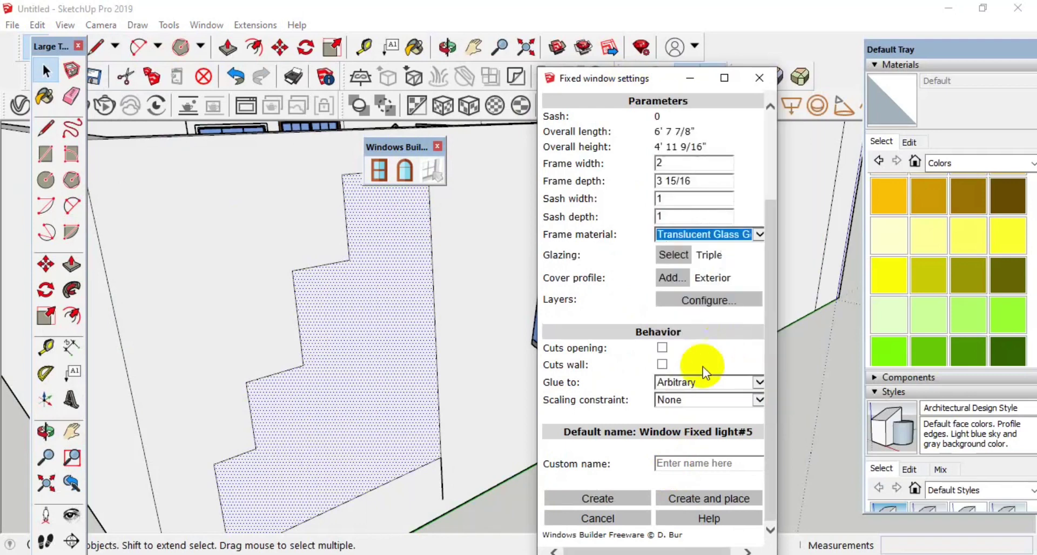
pyautogui.click(670, 277)
pyautogui.write('00.')
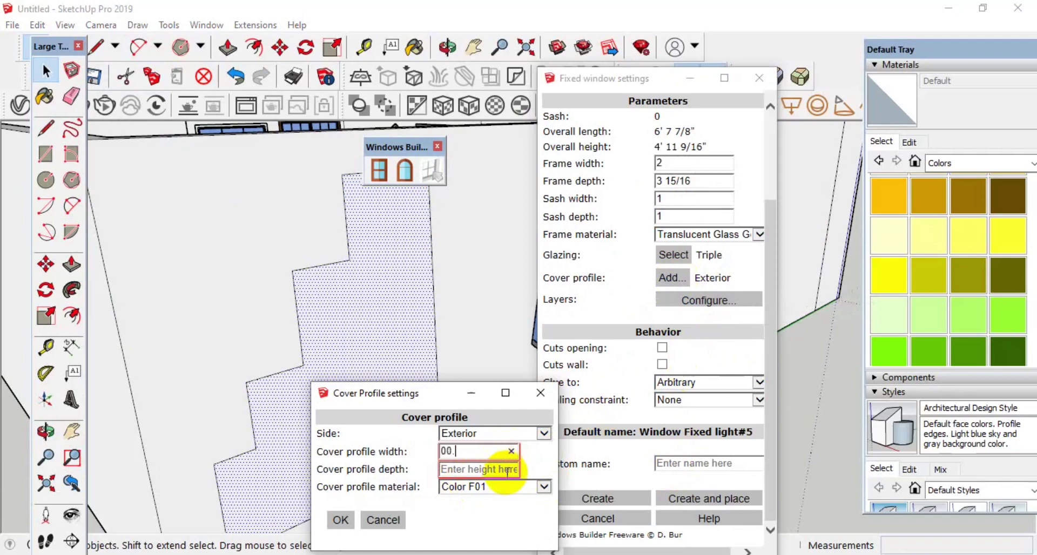
pyautogui.click(397, 449)
pyautogui.write('0.1')
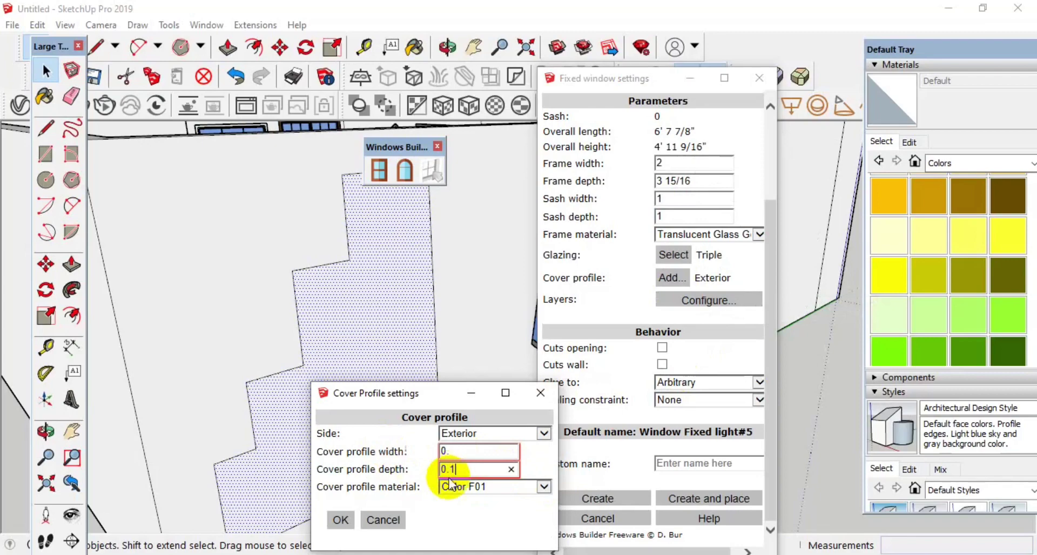
pyautogui.click(340, 520)
pyautogui.scroll(-3, 476, 373)
pyautogui.scroll(3, 460, 427)
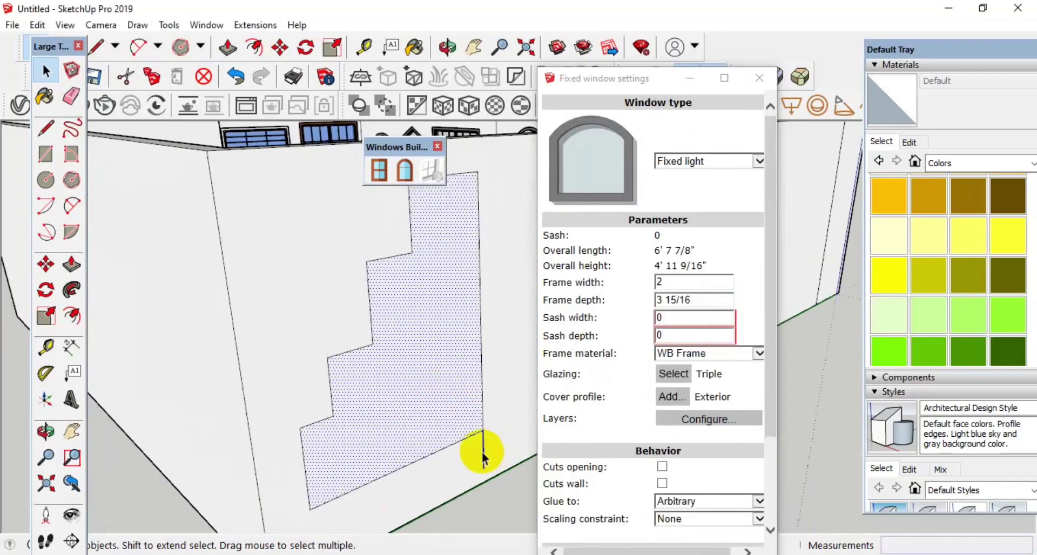
pyautogui.scroll(-3, 594, 389)
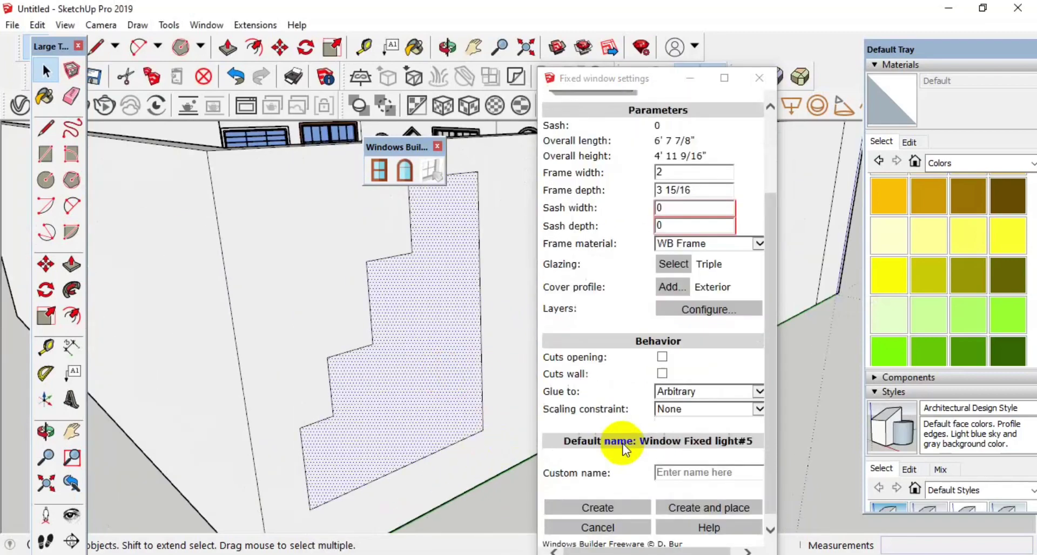
pyautogui.click(730, 498)
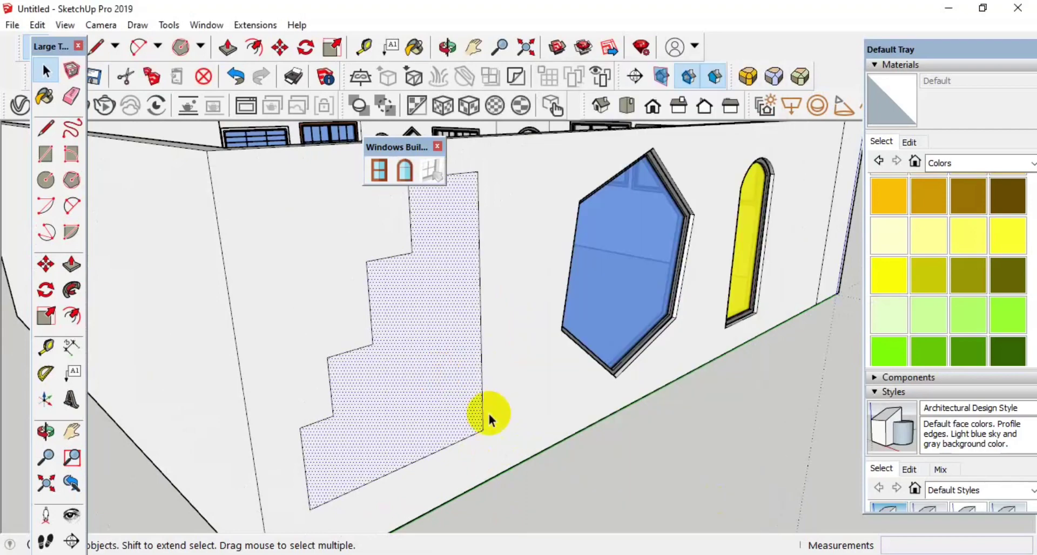
pyautogui.moveTo(486, 417)
pyautogui.mouseDown(button='middle')
pyautogui.moveTo(657, 503)
pyautogui.moveTo(621, 545)
pyautogui.mouseUp(button='middle')
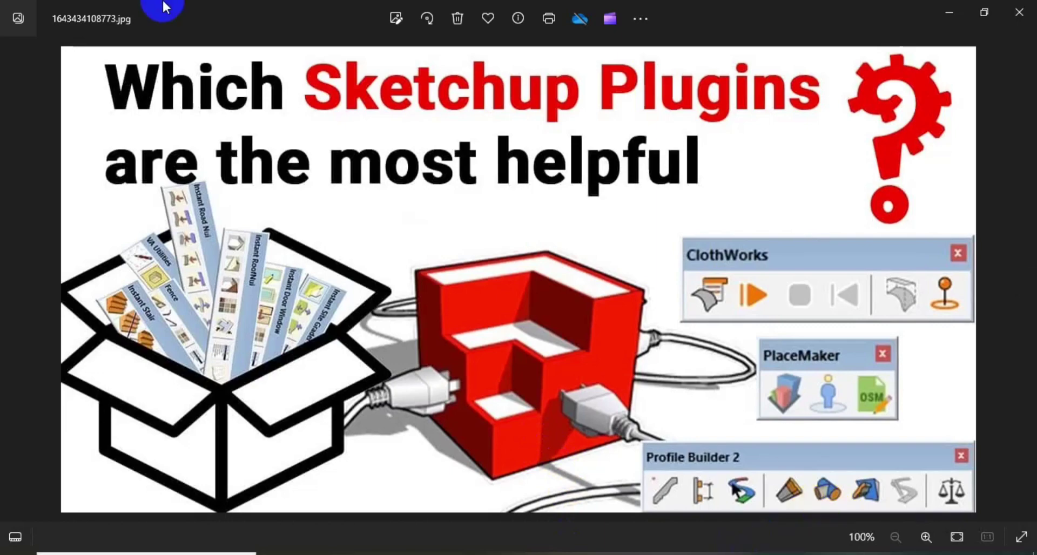
# Open maxresdefault (1) from Plugin > plugin update3 > MAJ and maximize it in Photos.
pyautogui.click(354, 523)
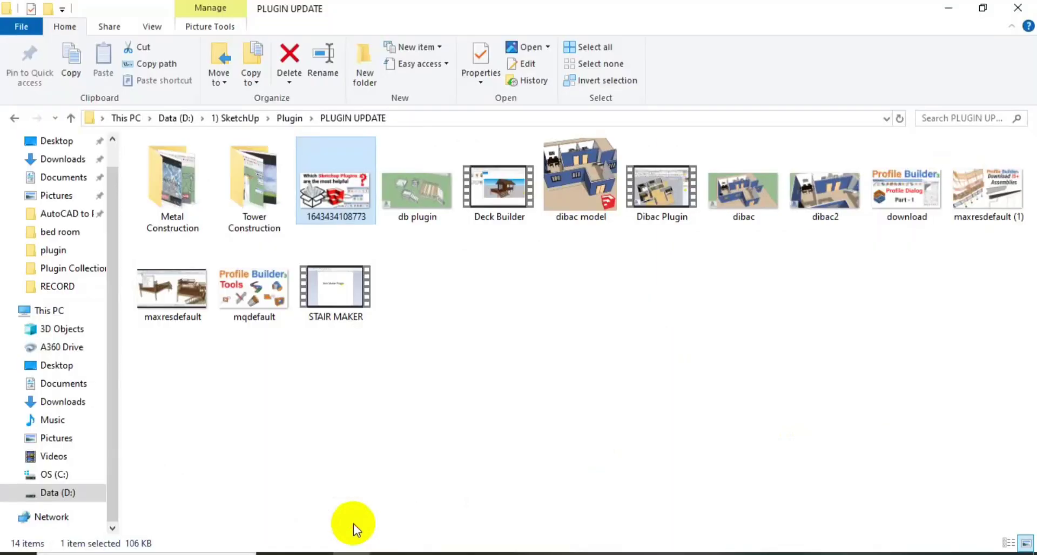
pyautogui.click(304, 120)
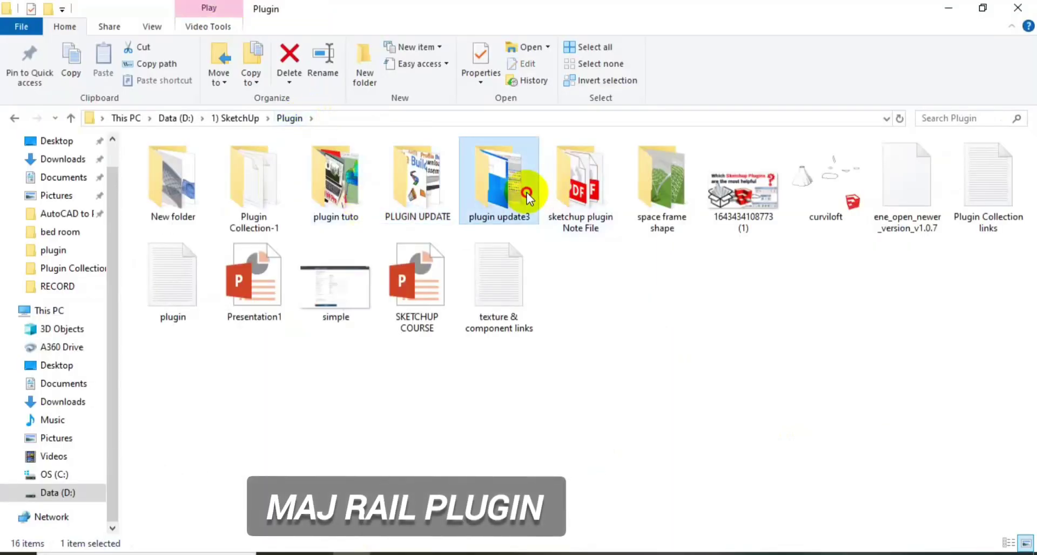
pyautogui.doubleClick(500, 183)
pyautogui.doubleClick(183, 202)
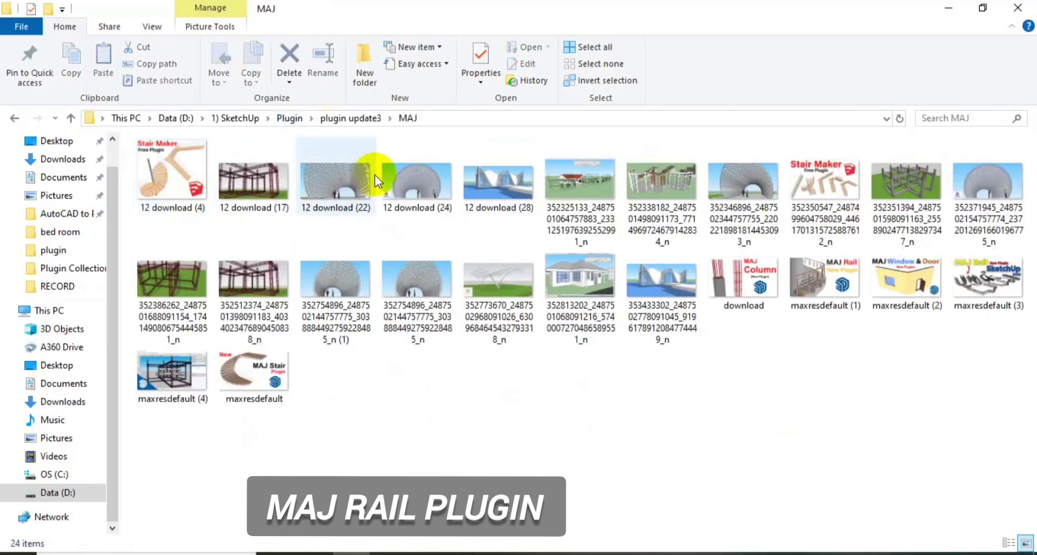
pyautogui.doubleClick(854, 270)
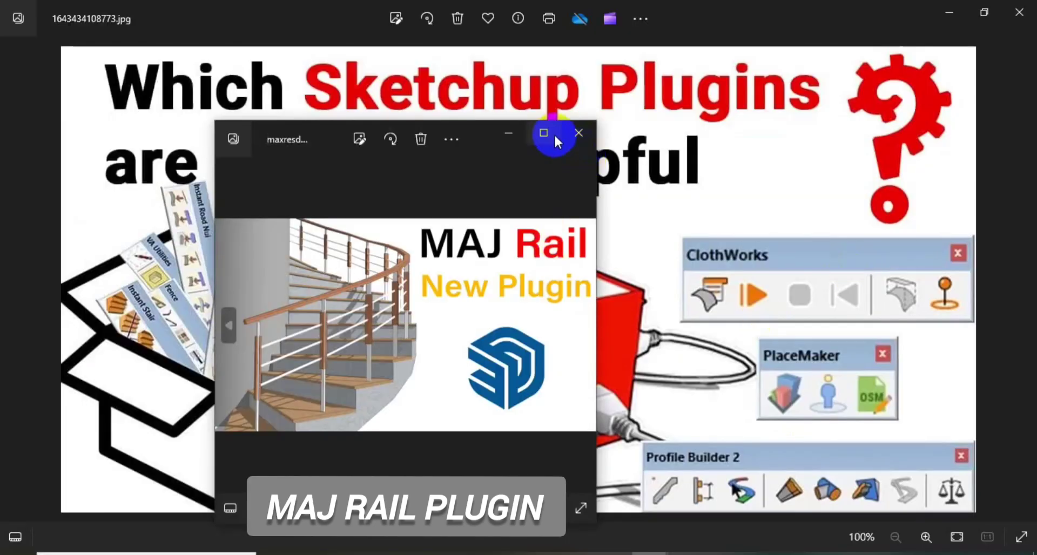
pyautogui.click(554, 134)
pyautogui.scroll(1, 791, 199)
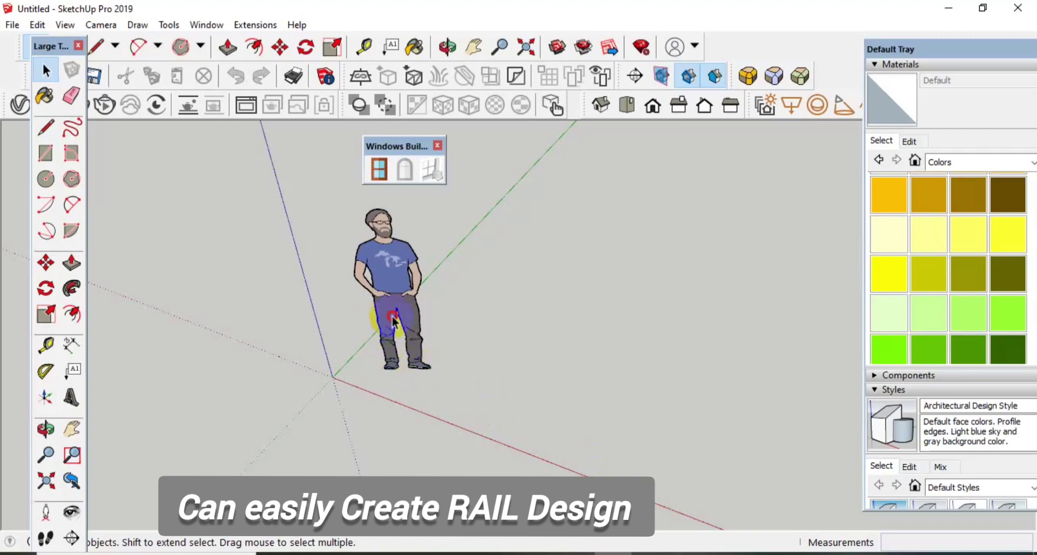
# Delete the scale figure and draw a three-segment zigzag line path on the ground.
pyautogui.click(393, 320)
pyautogui.press('Delete')
pyautogui.click(46, 129)
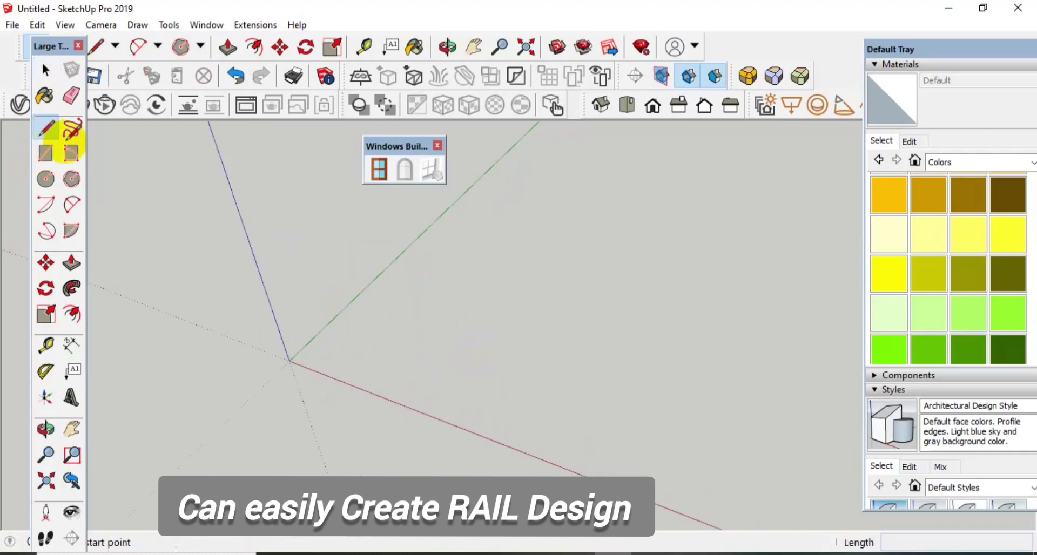
pyautogui.click(284, 341)
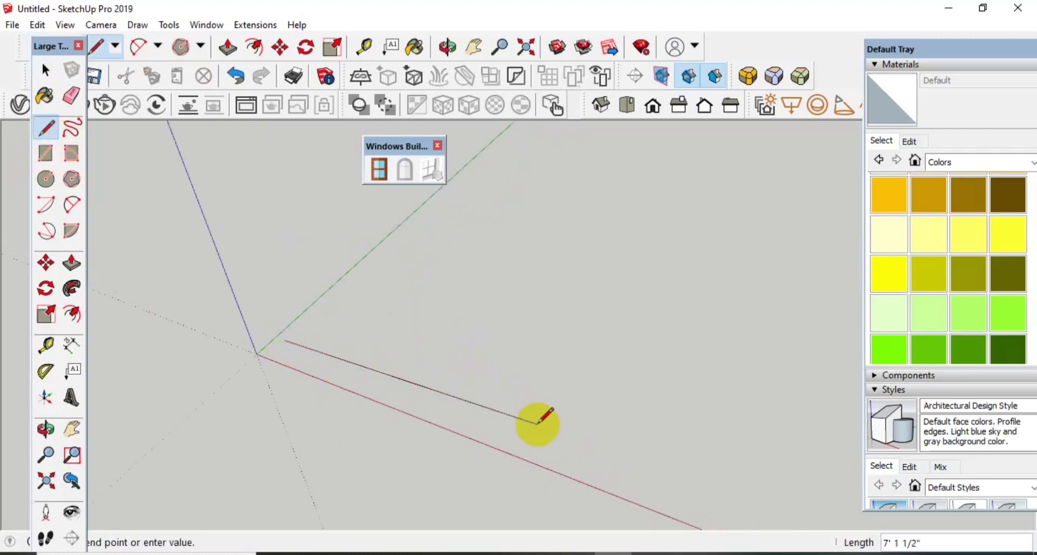
pyautogui.click(451, 403)
pyautogui.click(513, 319)
pyautogui.click(714, 382)
pyautogui.moveTo(713, 381)
pyautogui.mouseDown(button='middle')
pyautogui.moveTo(463, 389)
pyautogui.moveTo(689, 378)
pyautogui.mouseUp(button='middle')
pyautogui.press('space')
pyautogui.moveTo(563, 426)
pyautogui.mouseDown(button='middle')
pyautogui.moveTo(530, 373)
pyautogui.moveTo(528, 389)
pyautogui.moveTo(477, 344)
pyautogui.mouseUp(button='middle')
pyautogui.click(255, 25)
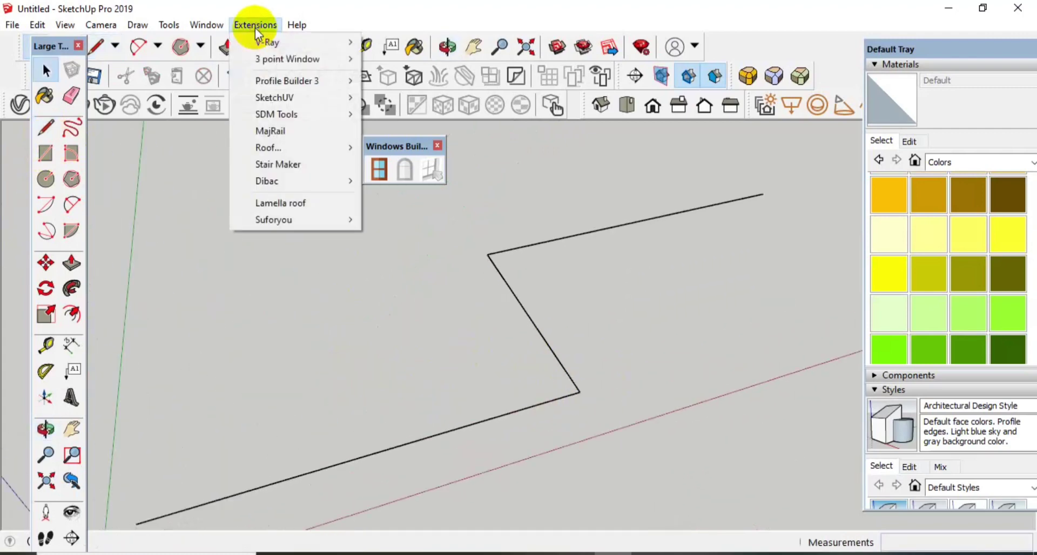
# Run MajRail with Rail Type A and a 3' rail height.
pyautogui.click(281, 131)
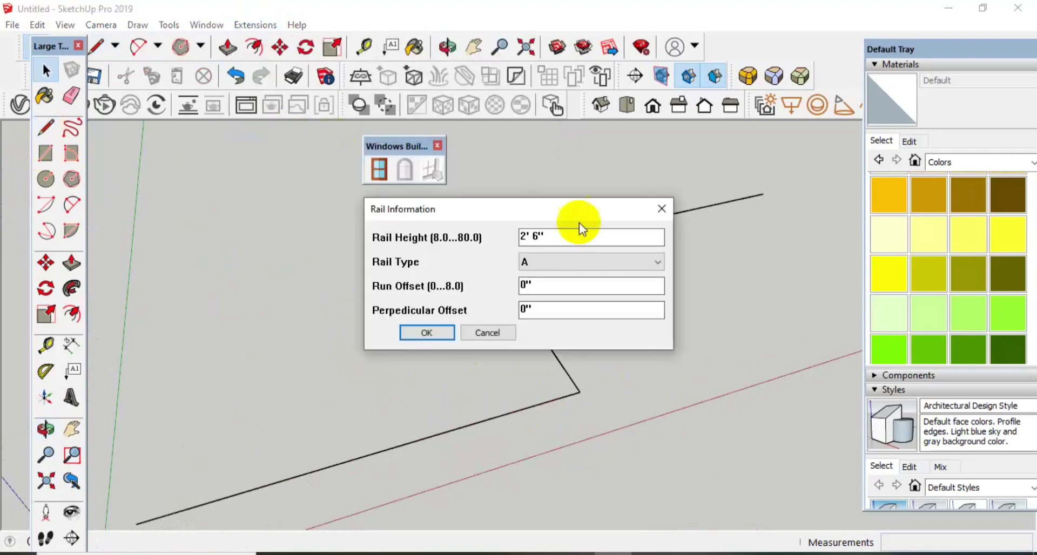
pyautogui.moveTo(554, 212); pyautogui.dragTo(591, 184)
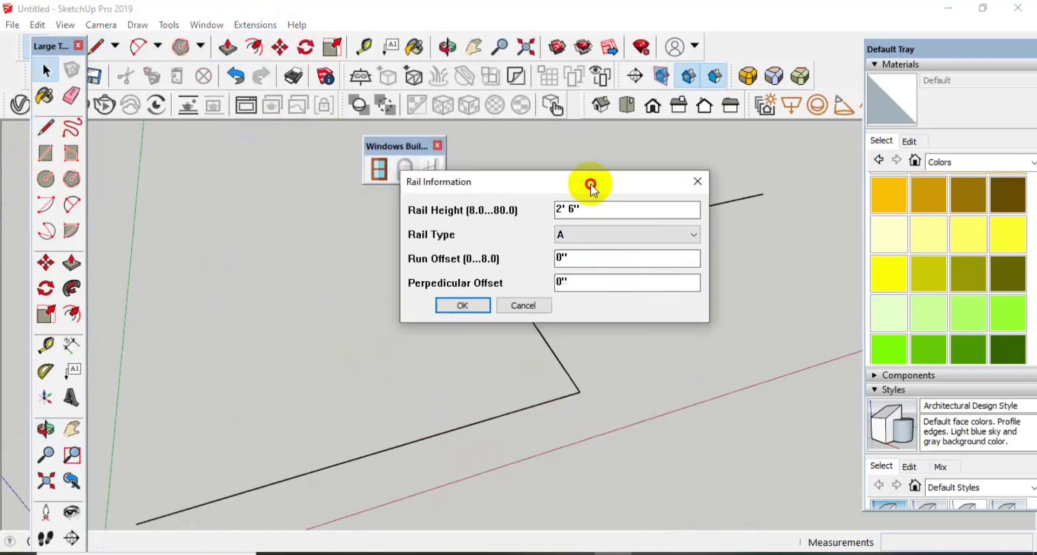
pyautogui.click(585, 229)
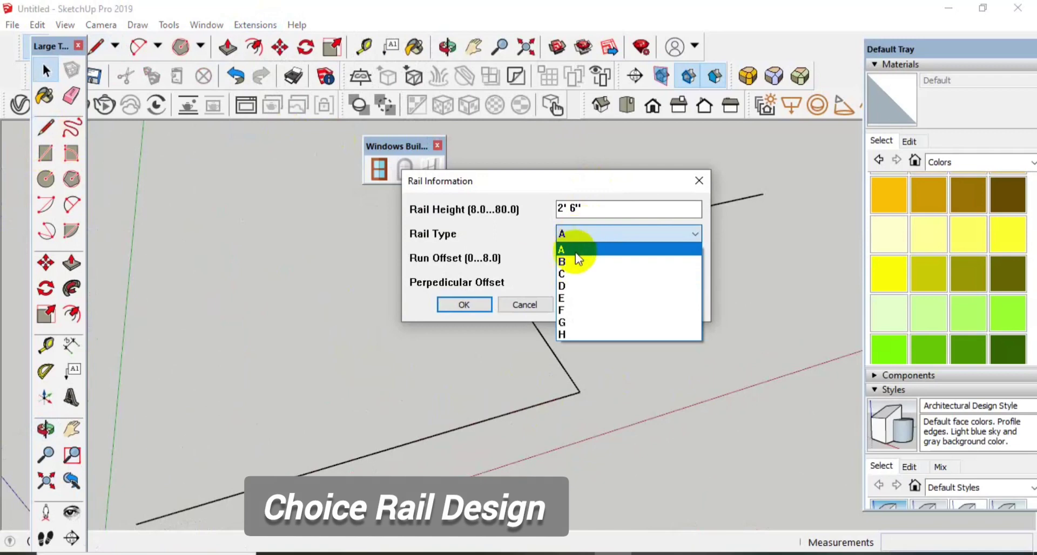
pyautogui.click(581, 213)
pyautogui.moveTo(595, 209); pyautogui.dragTo(521, 213)
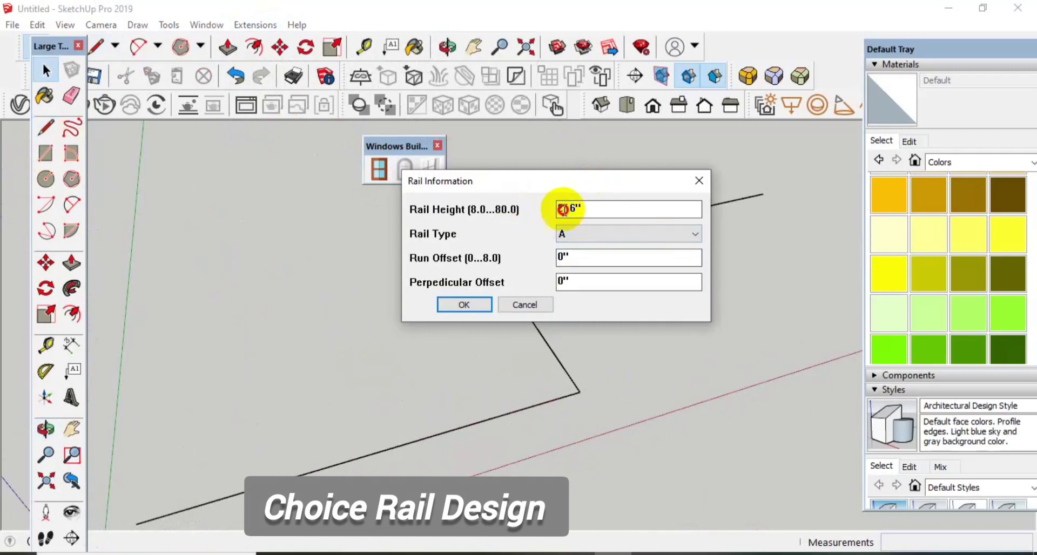
pyautogui.write("3'")
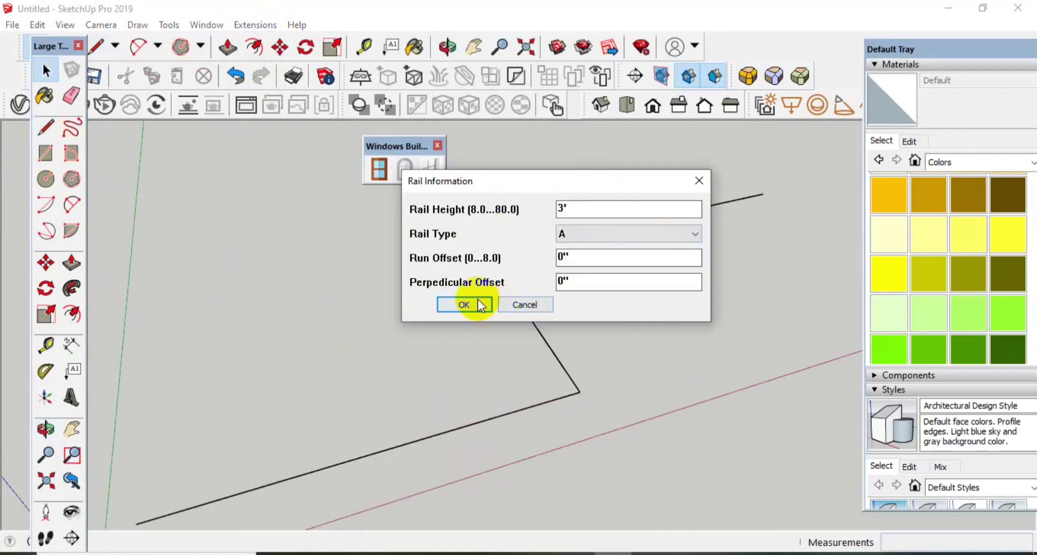
pyautogui.click(463, 305)
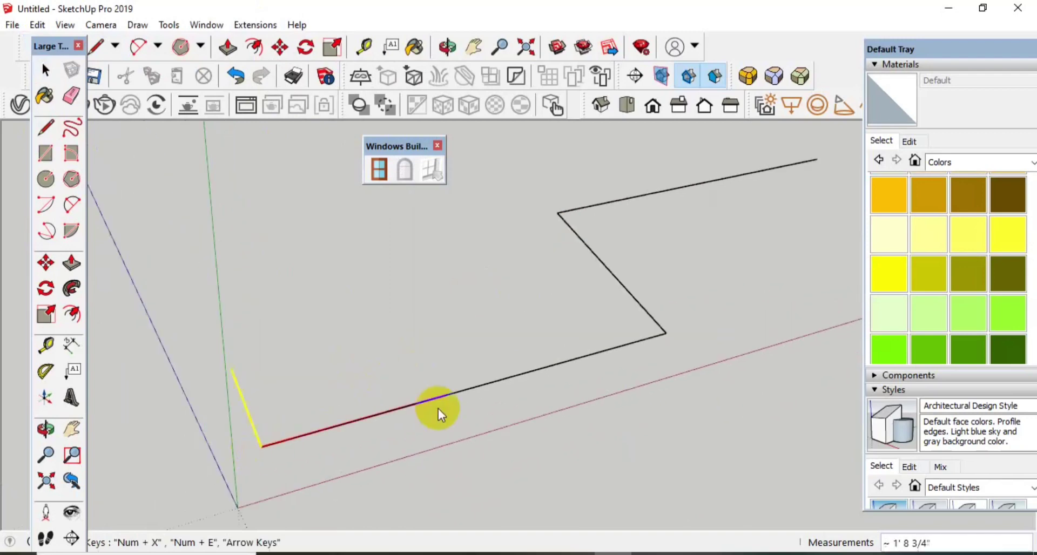
# Place rail poles along the zigzag path, finishing at its far end.
pyautogui.click(665, 332)
pyautogui.click(606, 264)
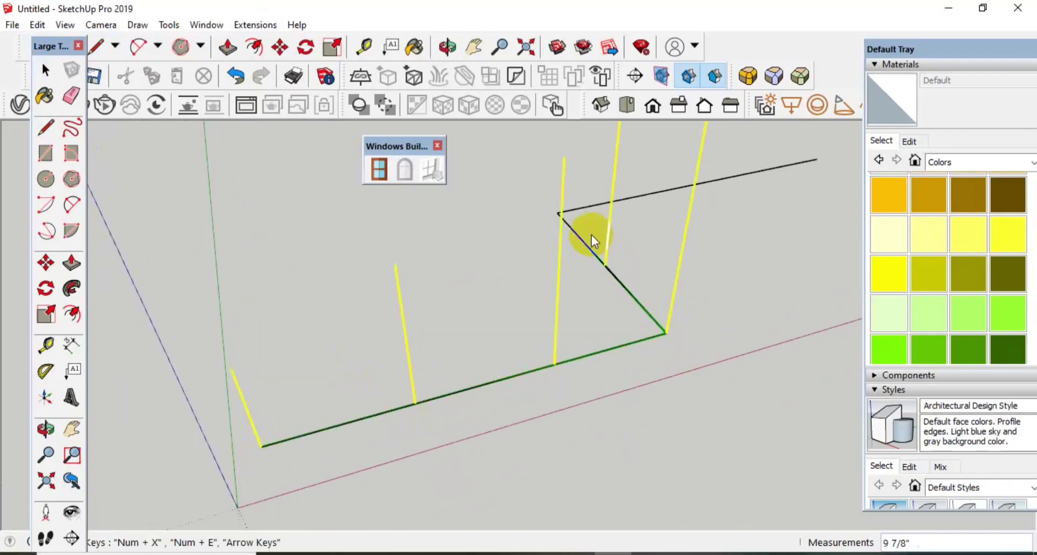
pyautogui.click(657, 192)
pyautogui.moveTo(803, 160); pyautogui.dragTo(812, 162, button='middle')
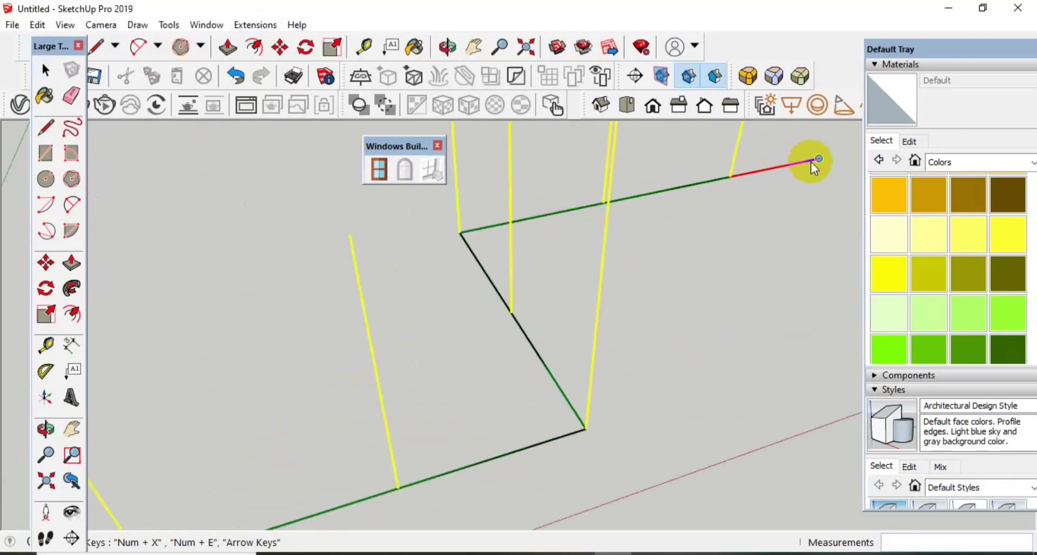
pyautogui.doubleClick(814, 160)
pyautogui.moveTo(728, 209)
pyautogui.mouseDown(button='middle')
pyautogui.moveTo(414, 243)
pyautogui.moveTo(371, 184)
pyautogui.mouseUp(button='middle')
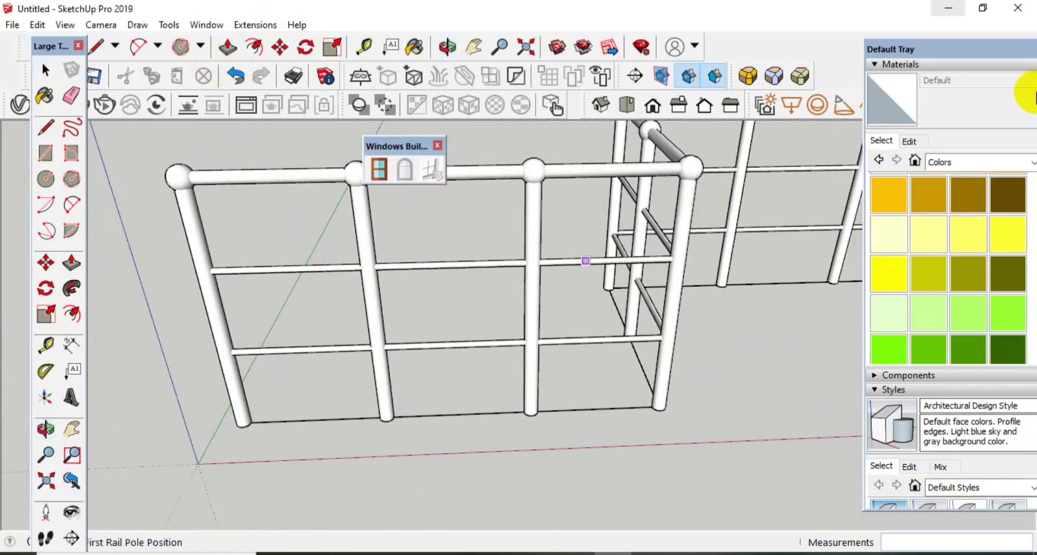
pyautogui.click(258, 25)
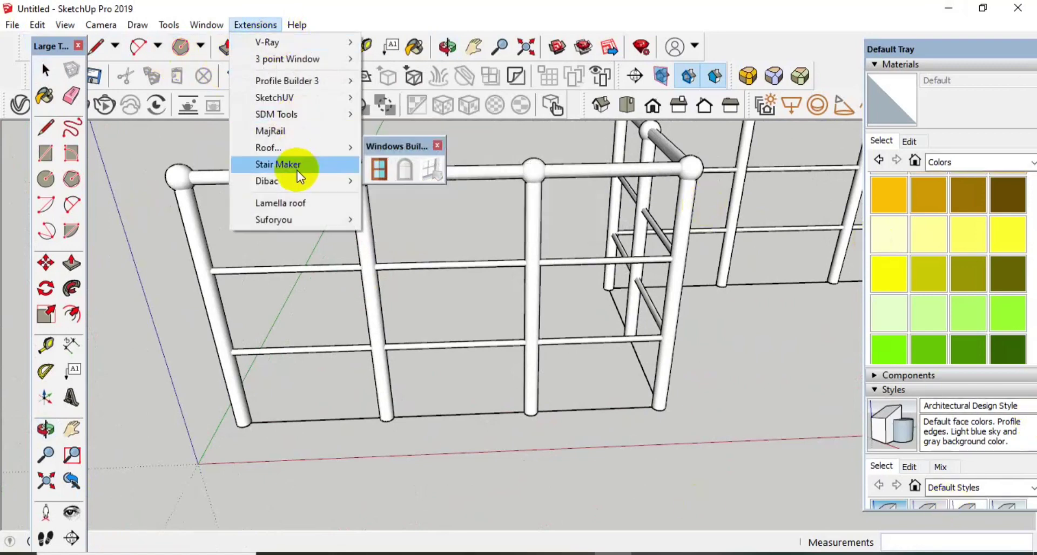
# Draw a rectangle on the ground in front of the fence.
pyautogui.click(46, 261)
pyautogui.scroll(-3, 310, 407)
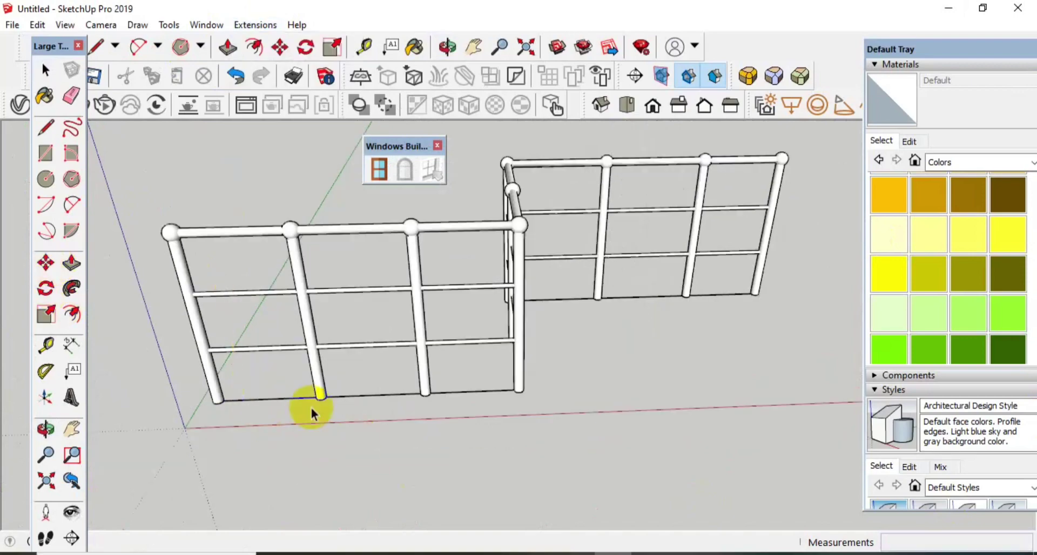
pyautogui.press('space')
pyautogui.moveTo(258, 263)
pyautogui.mouseDown(button='middle')
pyautogui.moveTo(360, 410)
pyautogui.moveTo(355, 442)
pyautogui.mouseUp(button='middle')
pyautogui.press('r')
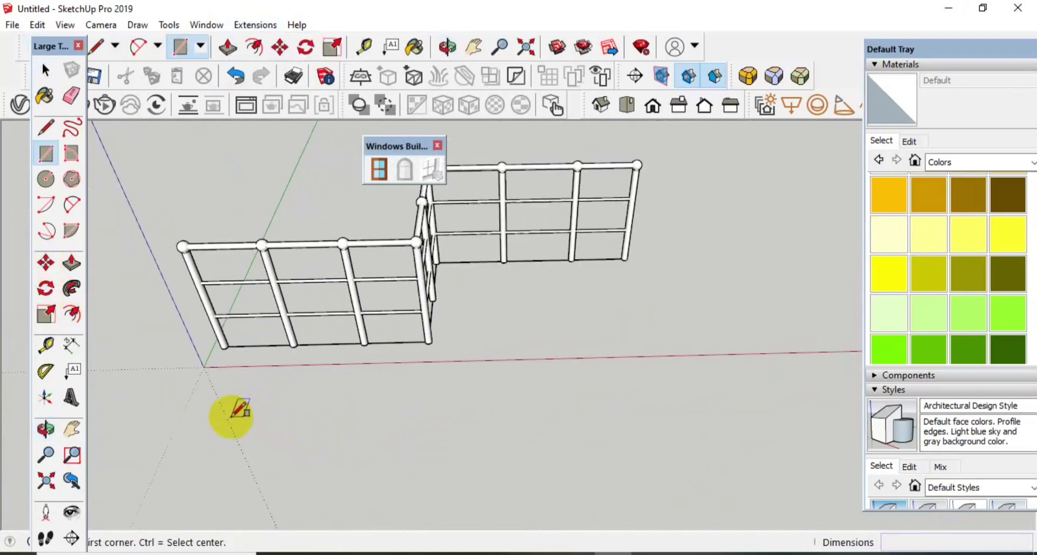
pyautogui.click(233, 416)
pyautogui.keyDown('shift'); pyautogui.moveTo(643, 324); pyautogui.dragTo(544, 364, button='middle'); pyautogui.keyUp('shift')
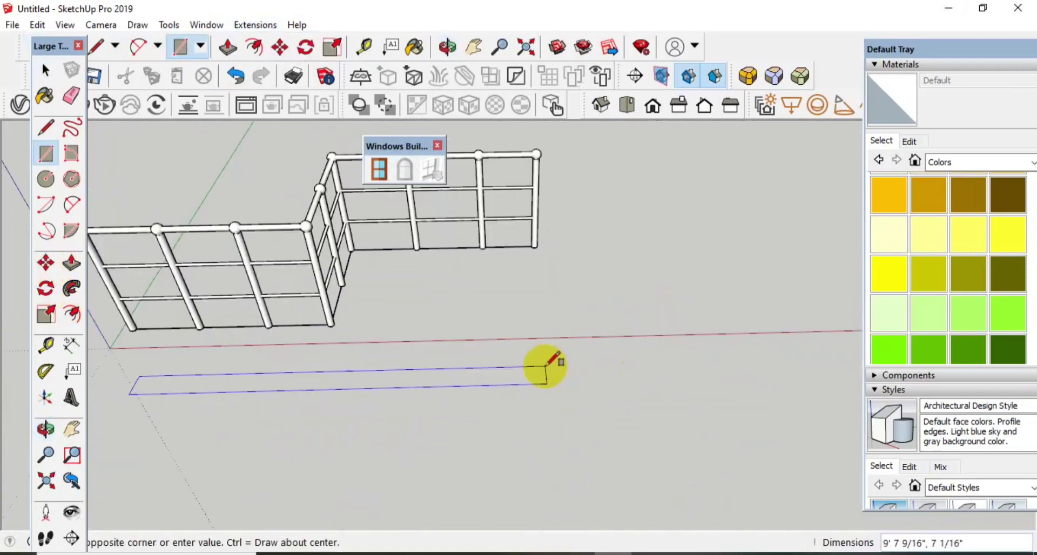
pyautogui.click(568, 464)
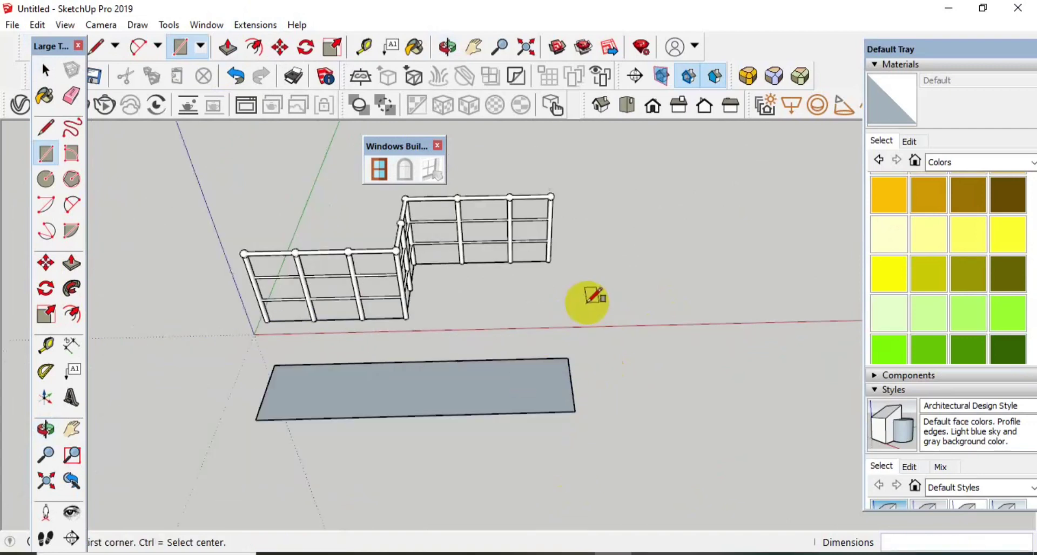
pyautogui.scroll(3, 382, 428)
# Add a 2 Point Arc bulge to the rectangle's front edge.
pyautogui.click(71, 204)
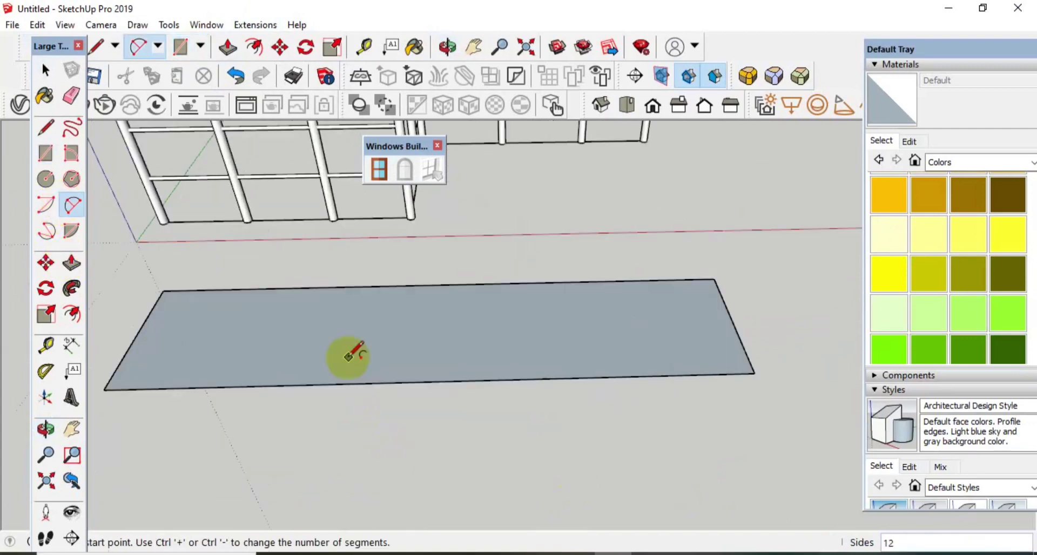
pyautogui.click(261, 386)
pyautogui.click(603, 378)
pyautogui.click(502, 440)
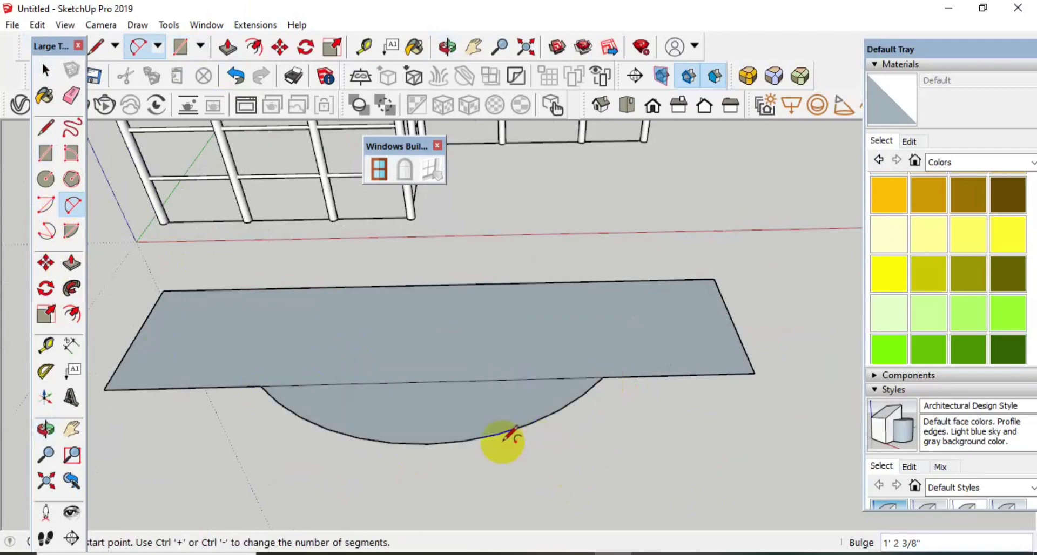
pyautogui.scroll(1, 502, 440)
pyautogui.press('e')
pyautogui.press('space')
# Paint the bulged face yellow-olive Color E06.
pyautogui.rightClick(481, 383)
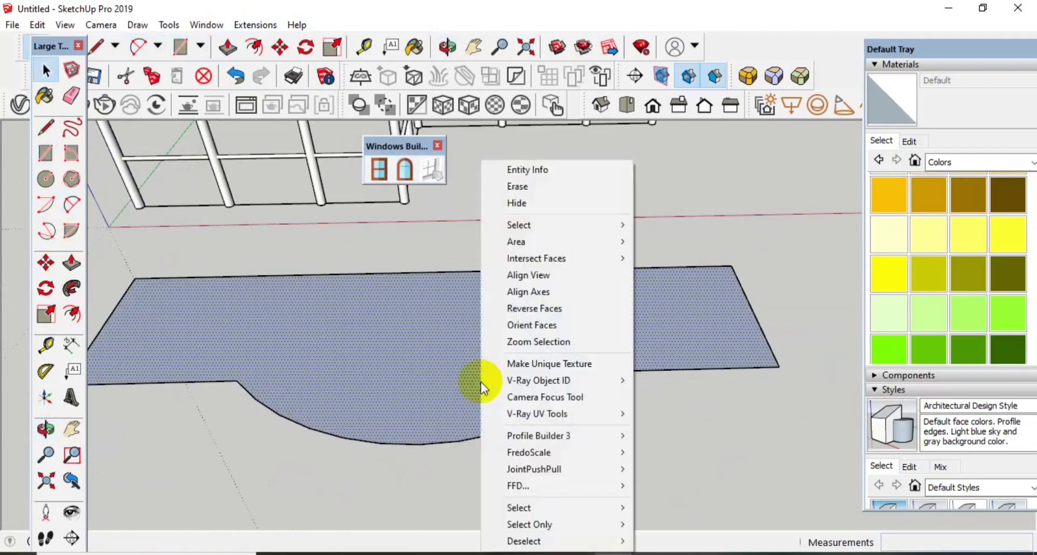
pyautogui.click(948, 275)
pyautogui.click(683, 308)
pyautogui.moveTo(683, 308)
pyautogui.mouseDown(button='middle')
pyautogui.moveTo(452, 343)
pyautogui.moveTo(620, 320)
pyautogui.mouseUp(button='middle')
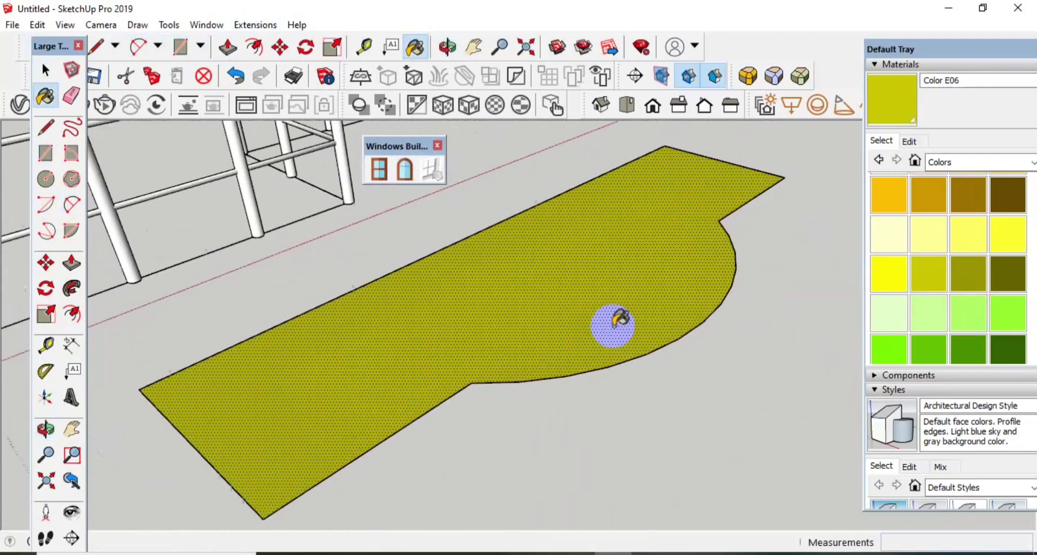
pyautogui.press('space')
# Push/Pull the face up into a thin slab.
pyautogui.press('p')
pyautogui.click(575, 326)
pyautogui.click(567, 312)
pyautogui.press('space')
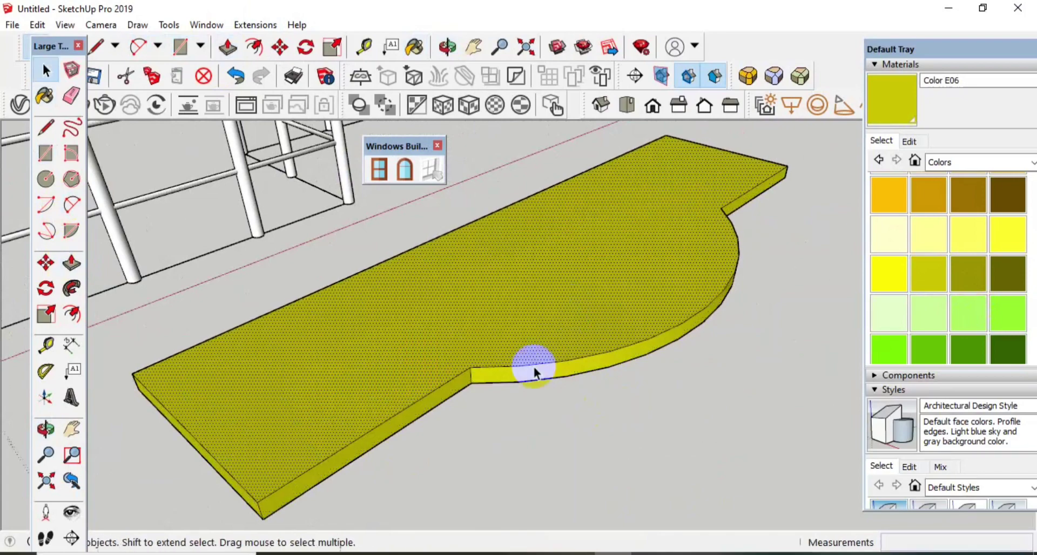
pyautogui.scroll(3, 550, 316)
# Repaint the slab dark brown Color D08.
pyautogui.doubleClick(550, 313)
pyautogui.click(1006, 195)
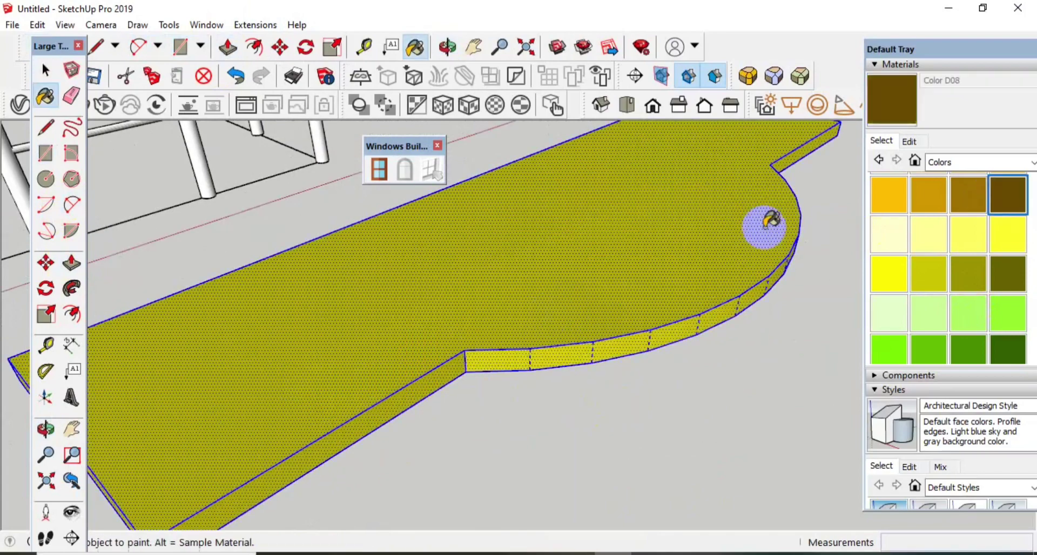
pyautogui.click(747, 229)
pyautogui.moveTo(475, 373)
pyautogui.mouseDown(button='middle')
pyautogui.moveTo(551, 318)
pyautogui.moveTo(592, 304)
pyautogui.mouseUp(button='middle')
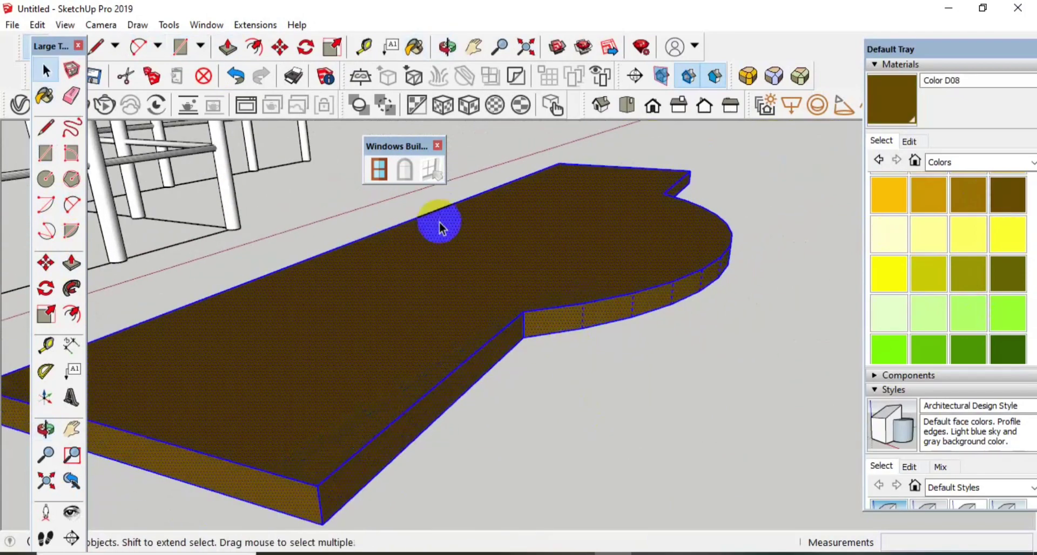
pyautogui.click(488, 450)
pyautogui.moveTo(488, 451); pyautogui.dragTo(428, 428, button='middle')
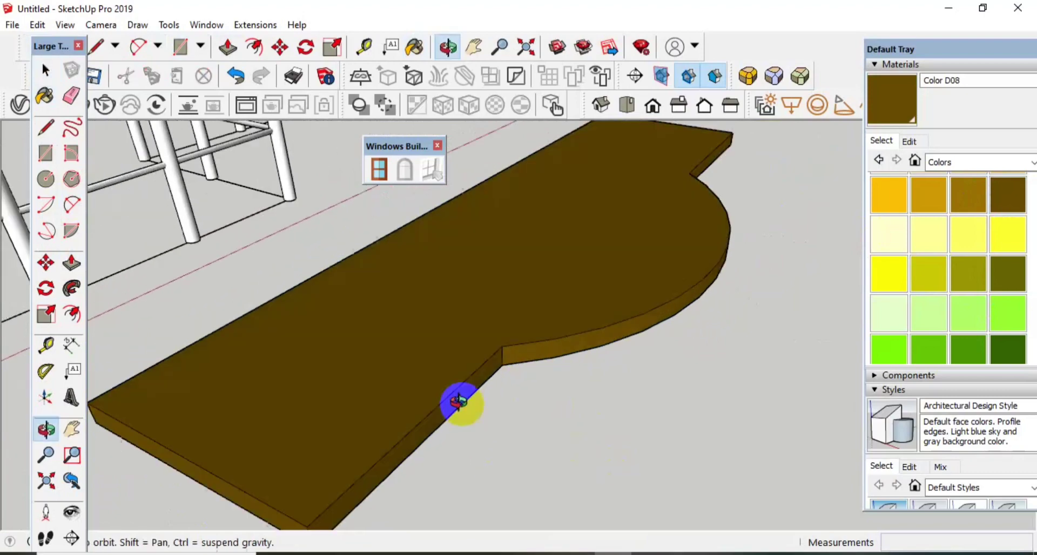
# Run MajRail again with rail type C.
pyautogui.click(255, 25)
pyautogui.click(290, 131)
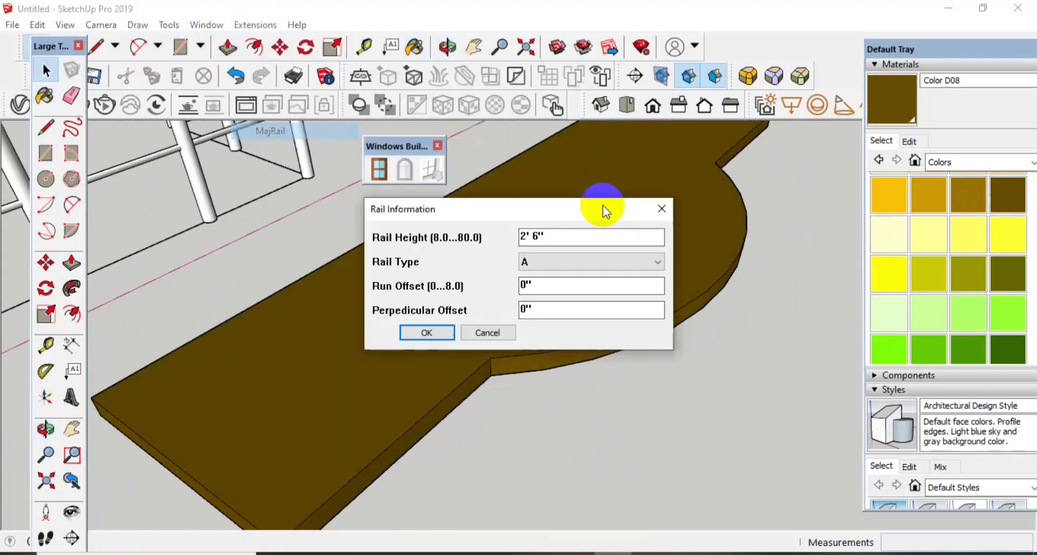
pyautogui.click(576, 270)
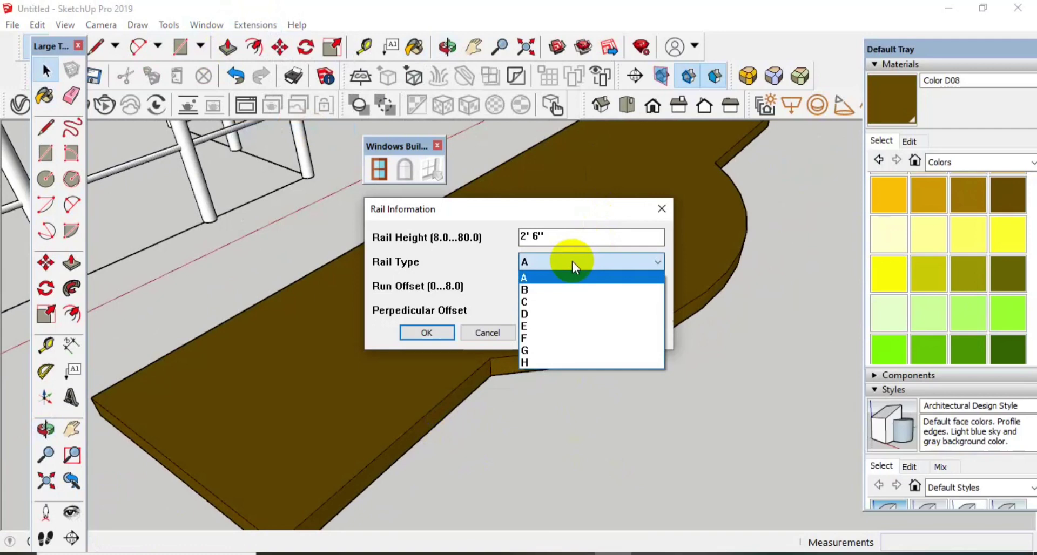
pyautogui.click(558, 301)
pyautogui.click(427, 333)
pyautogui.scroll(-3, 389, 372)
pyautogui.scroll(2, 346, 410)
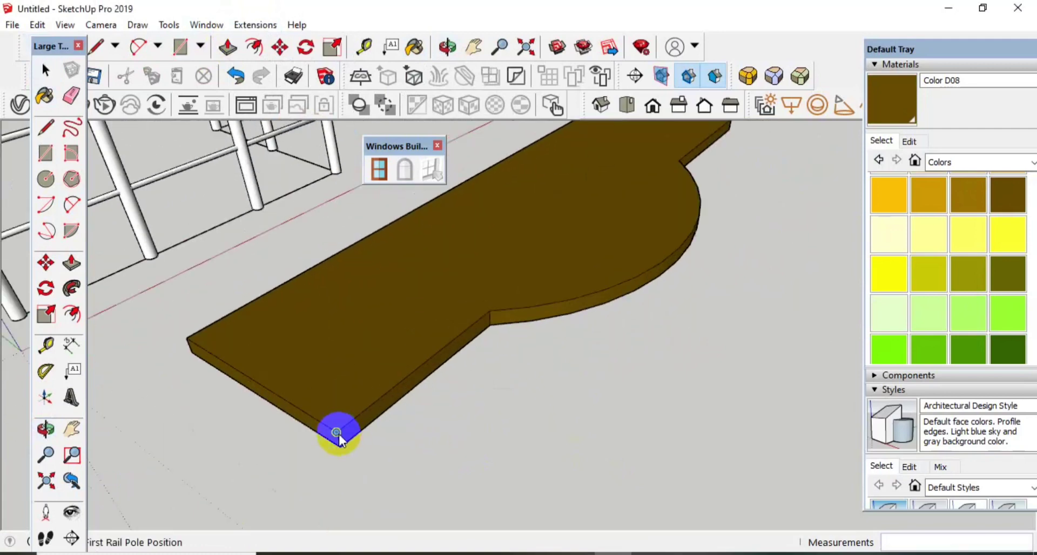
pyautogui.scroll(1, 334, 432)
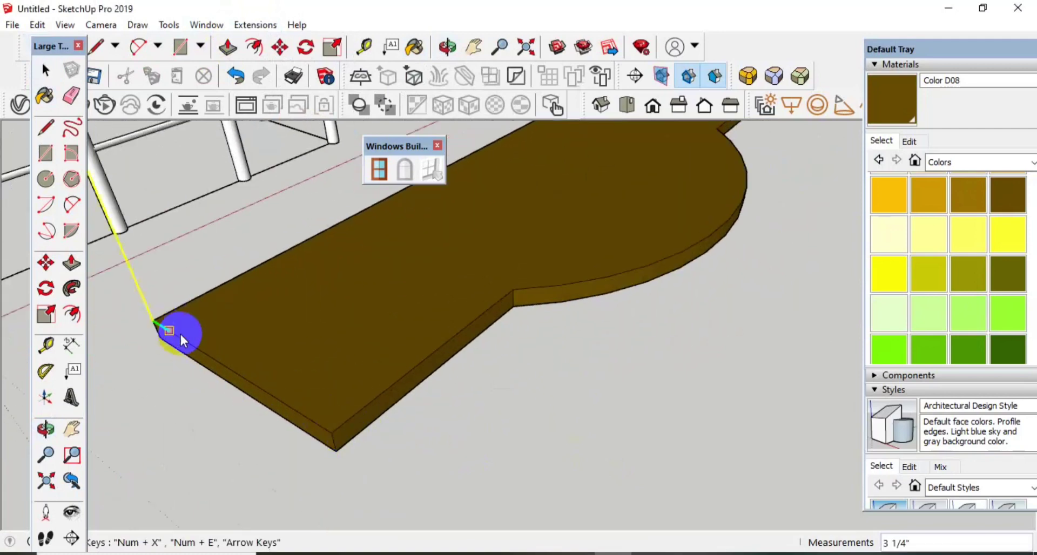
# Place rail poles along the board's curved edge to build the glass railing.
pyautogui.click(332, 433)
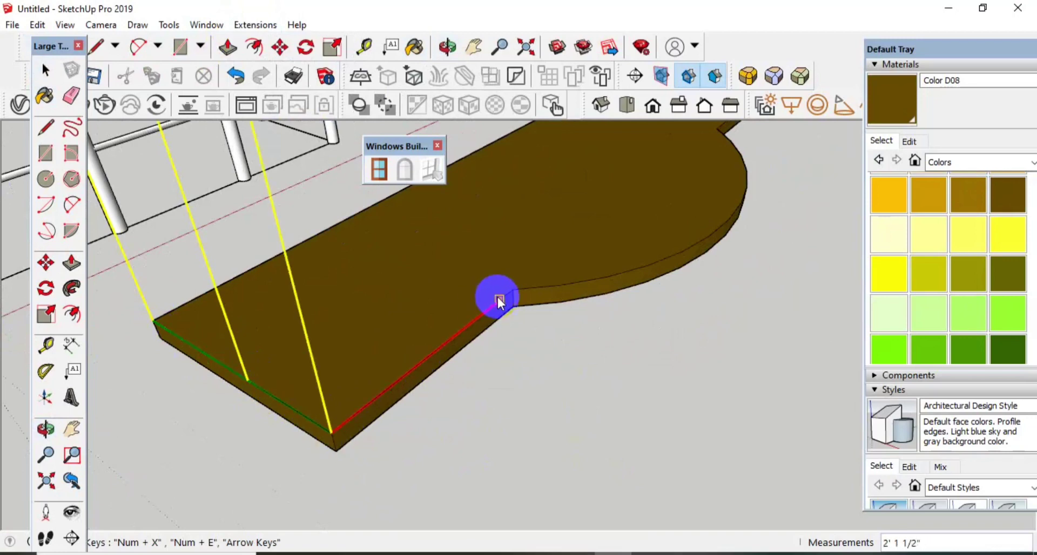
pyautogui.click(683, 261)
pyautogui.moveTo(746, 172)
pyautogui.mouseDown(button='middle')
pyautogui.moveTo(223, 238)
pyautogui.moveTo(482, 322)
pyautogui.mouseUp(button='middle')
pyautogui.scroll(1, 482, 322)
pyautogui.moveTo(653, 270)
pyautogui.mouseDown(button='middle')
pyautogui.moveTo(260, 250)
pyautogui.moveTo(554, 273)
pyautogui.mouseUp(button='middle')
pyautogui.scroll(-3, 631, 290)
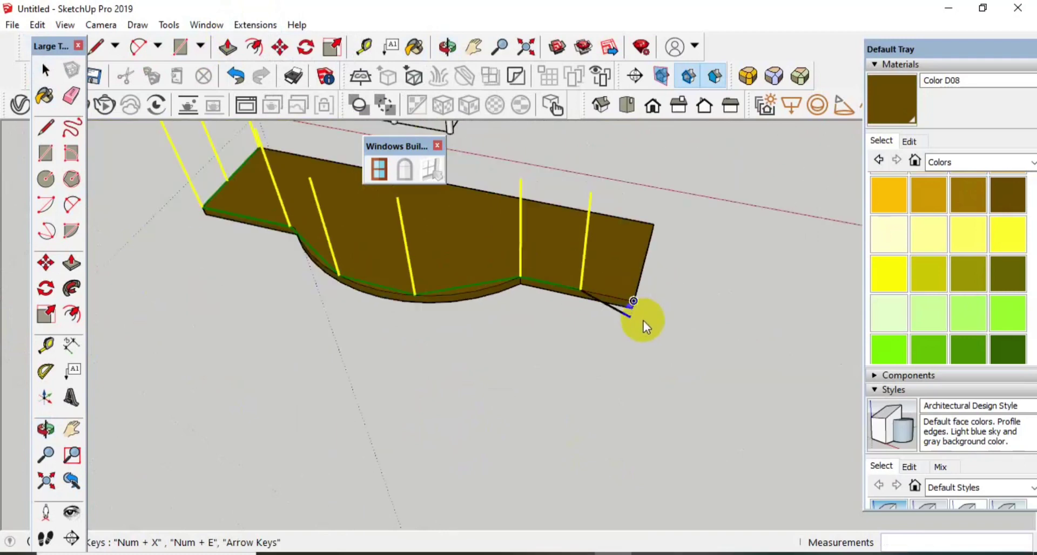
pyautogui.scroll(3, 643, 320)
pyautogui.scroll(2, 639, 311)
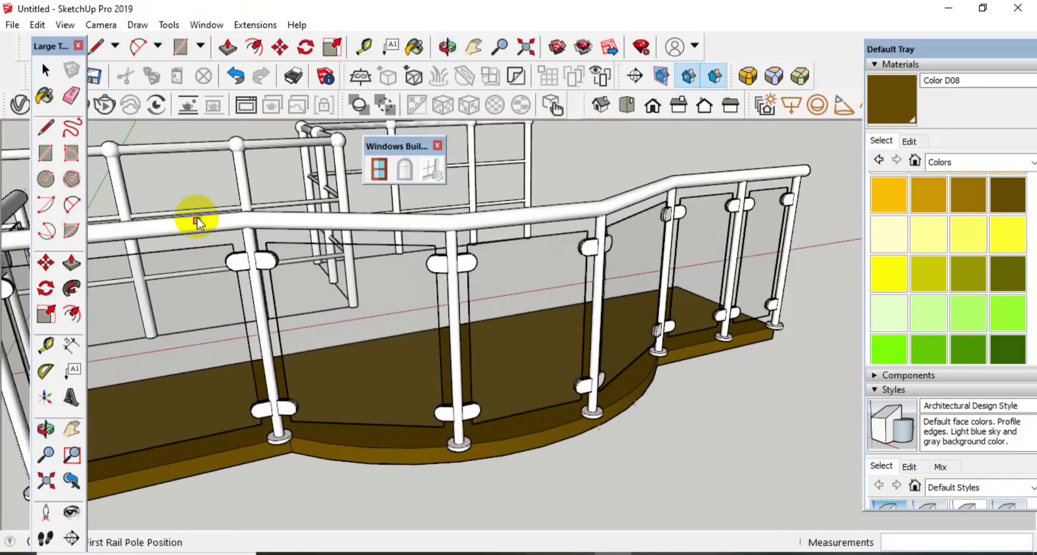
pyautogui.scroll(2, 255, 294)
pyautogui.scroll(3, 262, 296)
pyautogui.moveTo(262, 296)
pyautogui.mouseDown(button='middle')
pyautogui.moveTo(378, 320)
pyautogui.moveTo(521, 320)
pyautogui.moveTo(551, 350)
pyautogui.moveTo(639, 371)
pyautogui.mouseUp(button='middle')
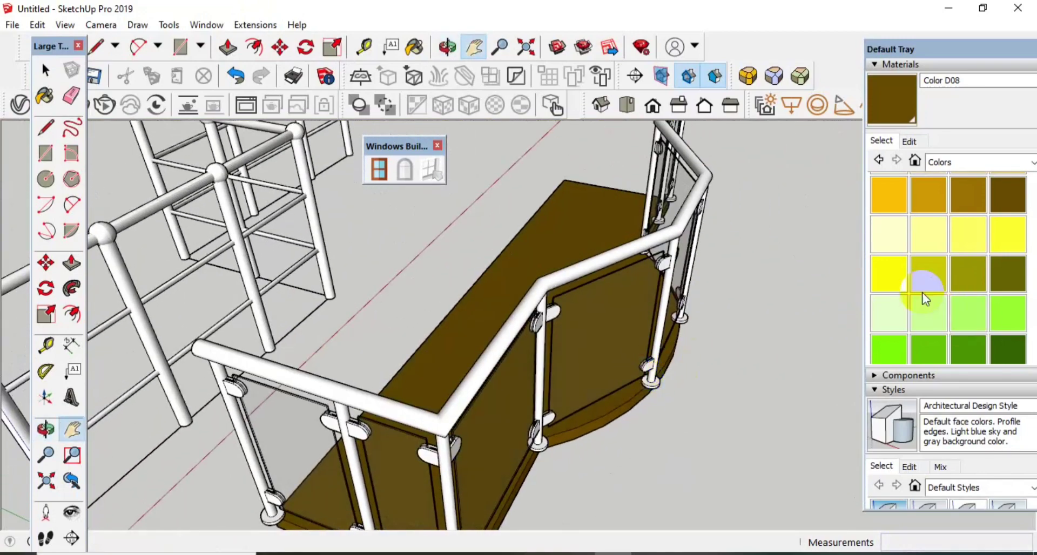
pyautogui.moveTo(614, 216)
pyautogui.keyDown('shift'); pyautogui.mouseDown(button='middle')
pyautogui.moveTo(607, 144)
pyautogui.moveTo(683, 297)
pyautogui.mouseUp(button='middle'); pyautogui.keyUp('shift')
# Paint the board yellow Color E05 and close the Windows Builder toolbar.
pyautogui.click(614, 216)
pyautogui.click(890, 273)
pyautogui.click(614, 243)
pyautogui.press('space')
pyautogui.click(438, 145)
pyautogui.moveTo(438, 145)
pyautogui.mouseDown(button='middle')
pyautogui.moveTo(549, 236)
pyautogui.moveTo(398, 267)
pyautogui.moveTo(178, 280)
pyautogui.moveTo(646, 360)
pyautogui.moveTo(514, 363)
pyautogui.moveTo(599, 341)
pyautogui.moveTo(653, 354)
pyautogui.moveTo(521, 281)
pyautogui.moveTo(620, 317)
pyautogui.moveTo(815, 319)
pyautogui.moveTo(568, 290)
pyautogui.moveTo(614, 289)
pyautogui.moveTo(672, 243)
pyautogui.moveTo(644, 227)
pyautogui.moveTo(621, 232)
pyautogui.mouseUp(button='middle')
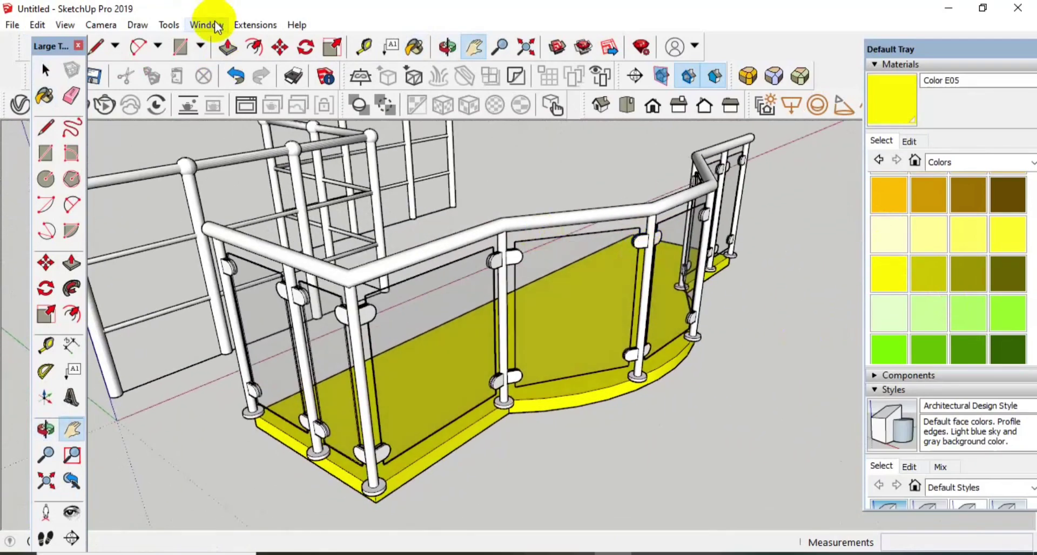
# Start MajRail and change the rail type from A to B.
pyautogui.click(254, 25)
pyautogui.click(285, 130)
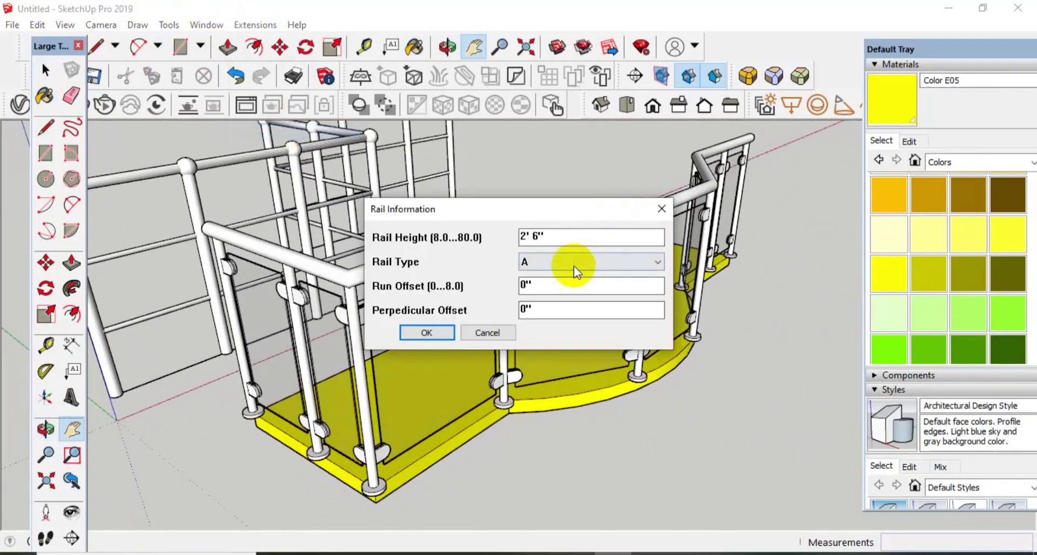
pyautogui.click(574, 266)
pyautogui.click(547, 287)
pyautogui.click(423, 328)
# Draw the type B rail from its start point to its end point beside the glass railing.
pyautogui.moveTo(423, 327)
pyautogui.mouseDown(button='middle')
pyautogui.moveTo(341, 261)
pyautogui.moveTo(397, 365)
pyautogui.mouseUp(button='middle')
pyautogui.click(373, 428)
pyautogui.moveTo(550, 377); pyautogui.dragTo(403, 473, button='middle')
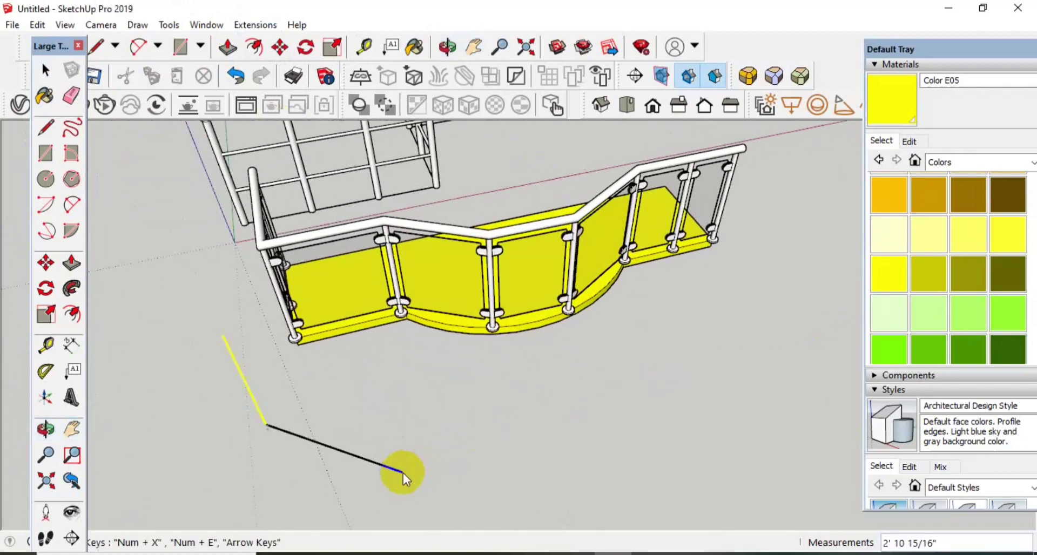
pyautogui.doubleClick(812, 248)
pyautogui.moveTo(418, 361)
pyautogui.mouseDown(button='middle')
pyautogui.moveTo(610, 222)
pyautogui.moveTo(660, 290)
pyautogui.moveTo(655, 317)
pyautogui.moveTo(571, 389)
pyautogui.moveTo(654, 433)
pyautogui.moveTo(648, 463)
pyautogui.moveTo(423, 472)
pyautogui.moveTo(213, 430)
pyautogui.moveTo(520, 369)
pyautogui.moveTo(371, 359)
pyautogui.moveTo(659, 317)
pyautogui.moveTo(628, 345)
pyautogui.moveTo(630, 358)
pyautogui.moveTo(640, 332)
pyautogui.moveTo(664, 347)
pyautogui.moveTo(465, 365)
pyautogui.moveTo(266, 351)
pyautogui.moveTo(514, 299)
pyautogui.moveTo(528, 398)
pyautogui.moveTo(606, 368)
pyautogui.moveTo(730, 381)
pyautogui.moveTo(643, 296)
pyautogui.moveTo(505, 301)
pyautogui.moveTo(753, 335)
pyautogui.moveTo(521, 255)
pyautogui.moveTo(771, 210)
pyautogui.moveTo(514, 347)
pyautogui.mouseUp(button='middle')
pyautogui.scroll(2, 660, 317)
pyautogui.scroll(2, 658, 313)
pyautogui.scroll(2, 638, 330)
pyautogui.scroll(3, 424, 363)
pyautogui.scroll(3, 424, 356)
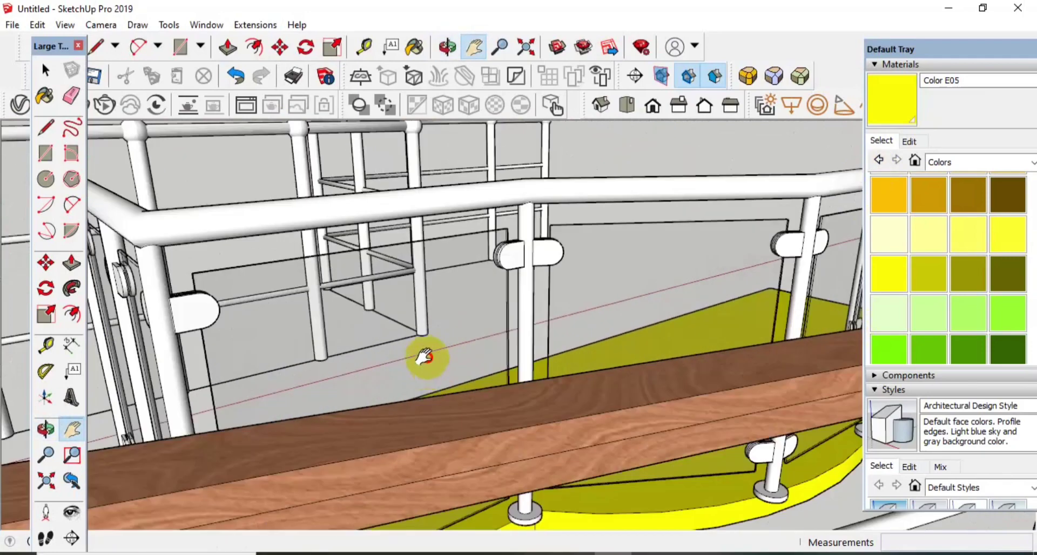
pyautogui.scroll(-3, 424, 357)
pyautogui.click(257, 24)
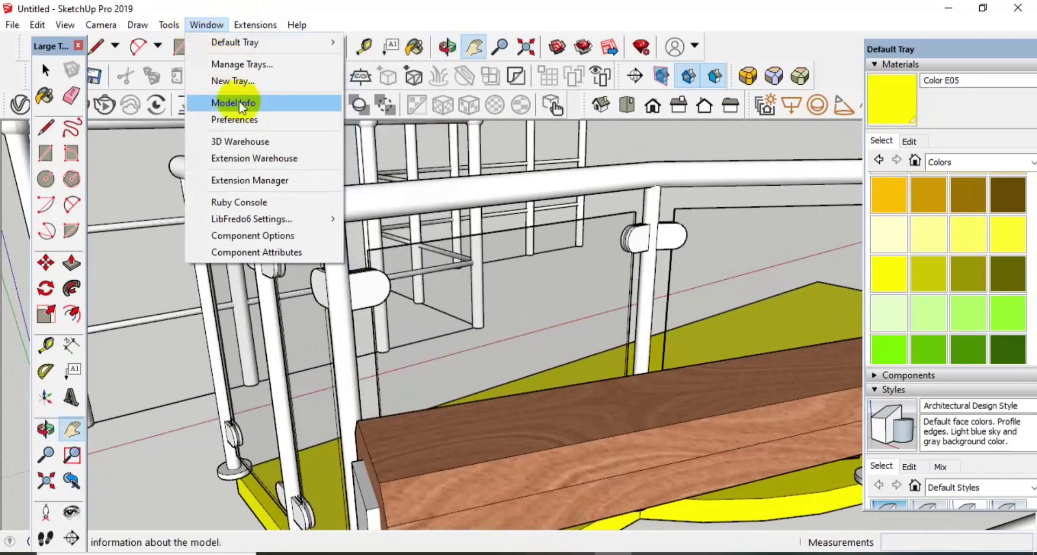
# Install MAJ_Rail_v1.0.5 from the MAJ folder through Extension Manager, then close the manager.
pyautogui.click(251, 178)
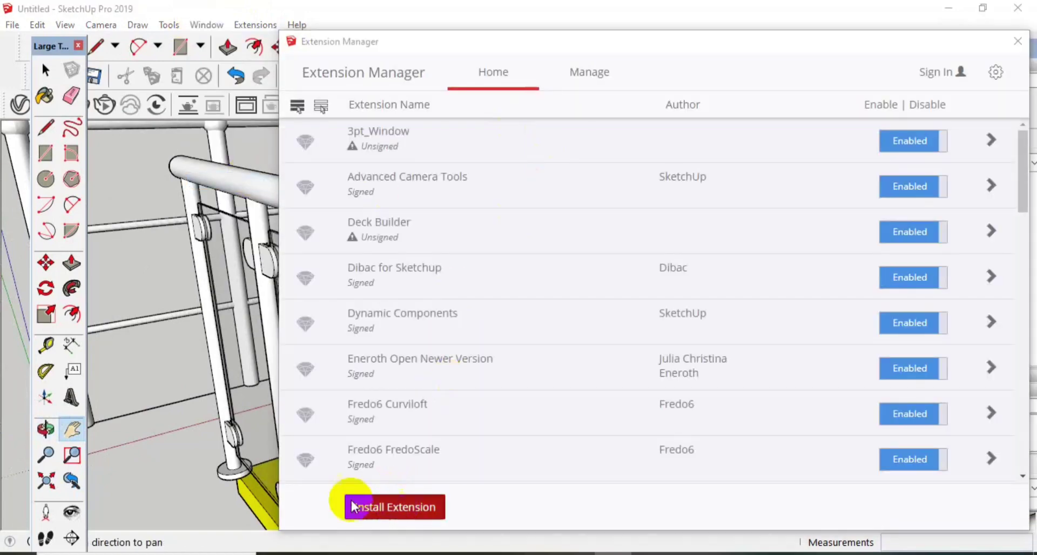
pyautogui.click(354, 506)
pyautogui.scroll(-4, 358, 400)
pyautogui.scroll(5, 389, 297)
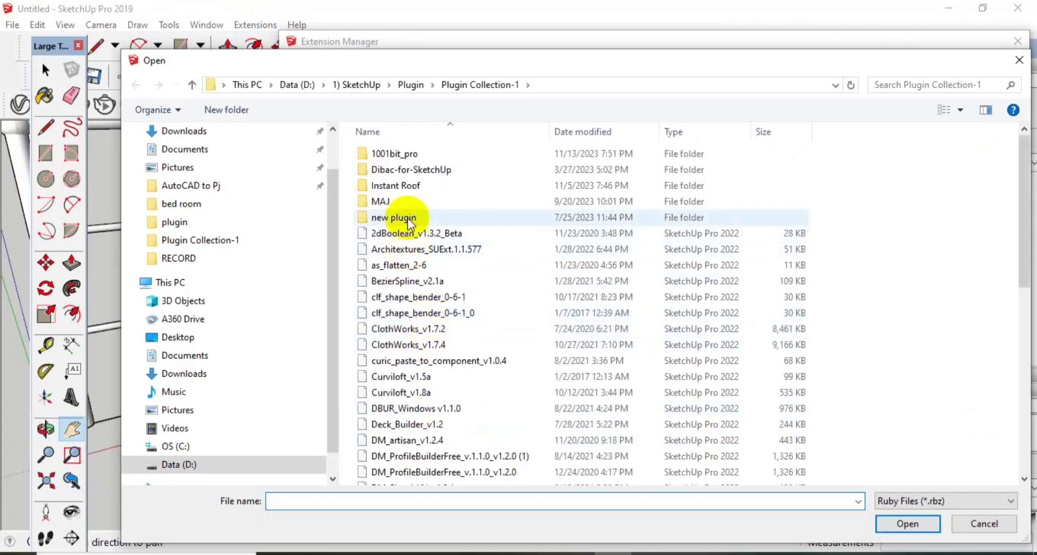
pyautogui.doubleClick(399, 202)
pyautogui.click(426, 187)
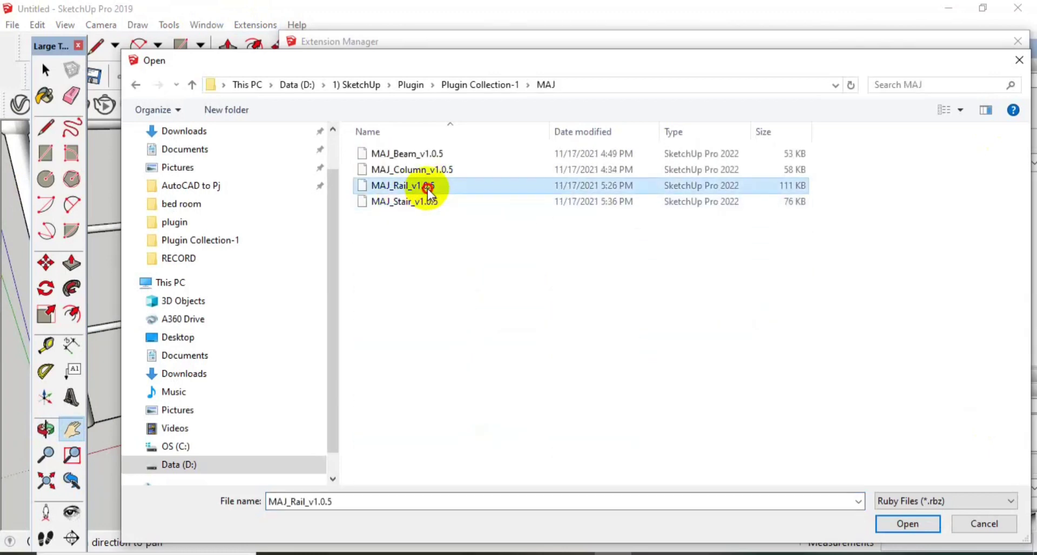
pyautogui.moveTo(521, 63); pyautogui.dragTo(378, 35)
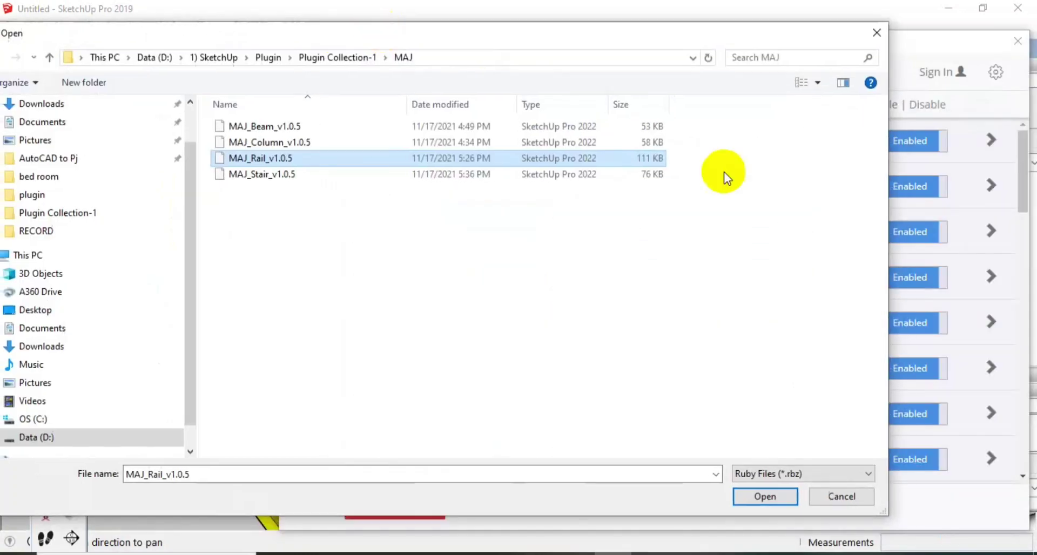
pyautogui.click(761, 496)
pyautogui.click(1017, 42)
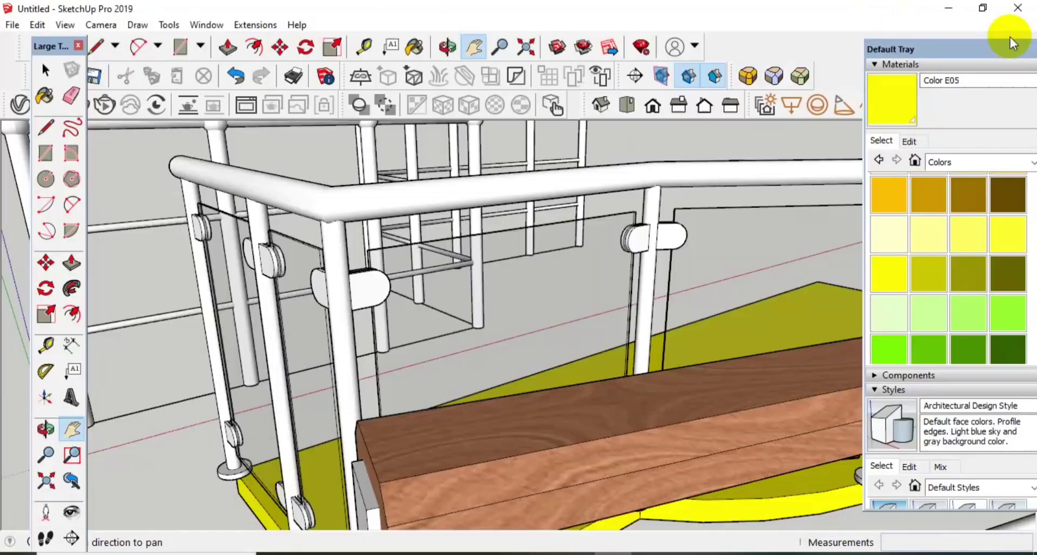
pyautogui.moveTo(556, 377)
pyautogui.mouseDown(button='middle')
pyautogui.moveTo(357, 294)
pyautogui.moveTo(497, 335)
pyautogui.moveTo(648, 411)
pyautogui.moveTo(464, 383)
pyautogui.moveTo(470, 255)
pyautogui.moveTo(435, 271)
pyautogui.moveTo(447, 277)
pyautogui.mouseUp(button='middle')
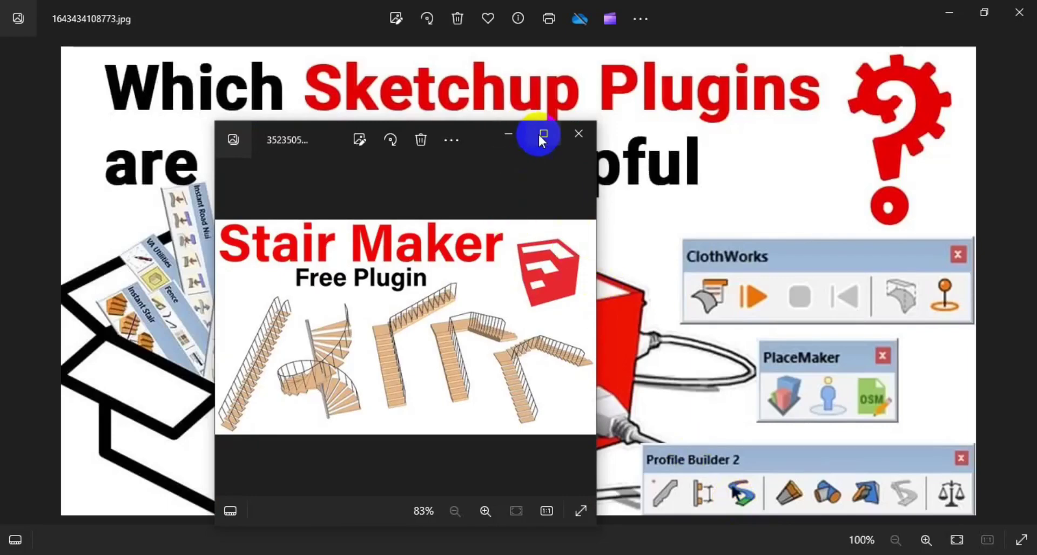
# Enlarge the Stair Maker Free Plugin image full screen and zoom it to 177%.
pyautogui.click(543, 134)
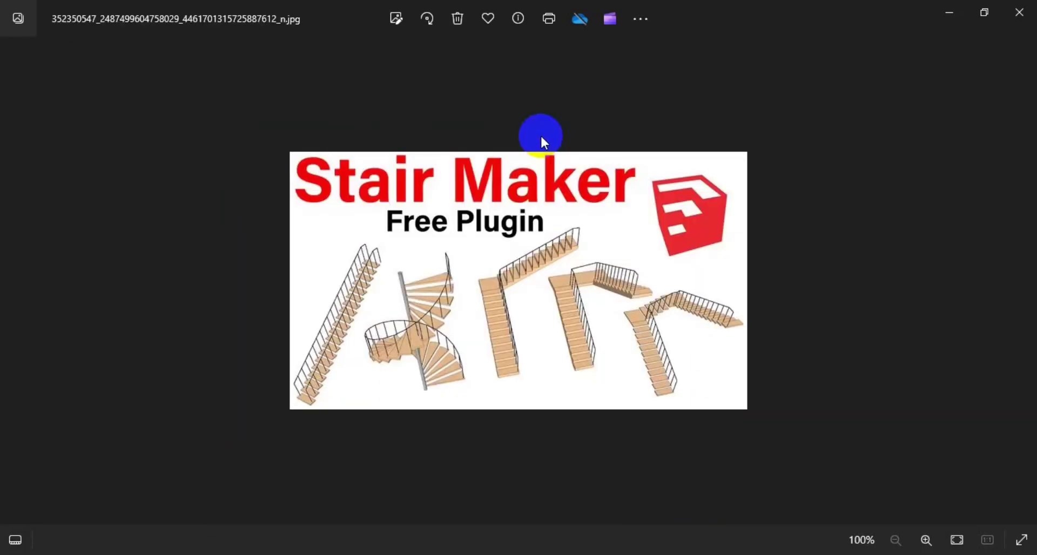
pyautogui.scroll(2, 543, 261)
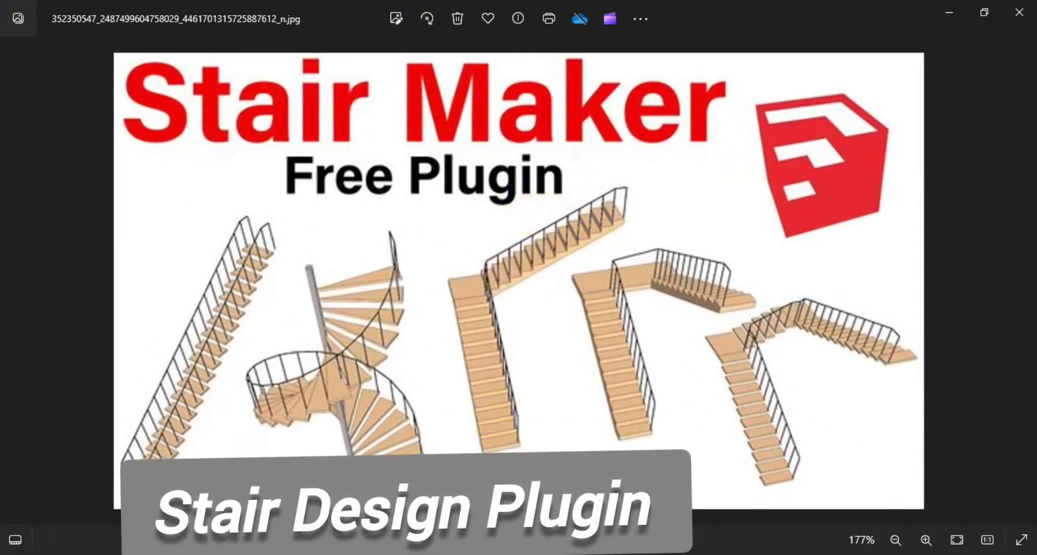
# Back in SketchUp, launch Stair Maker and keep Normal as the stair type.
pyautogui.click(627, 508)
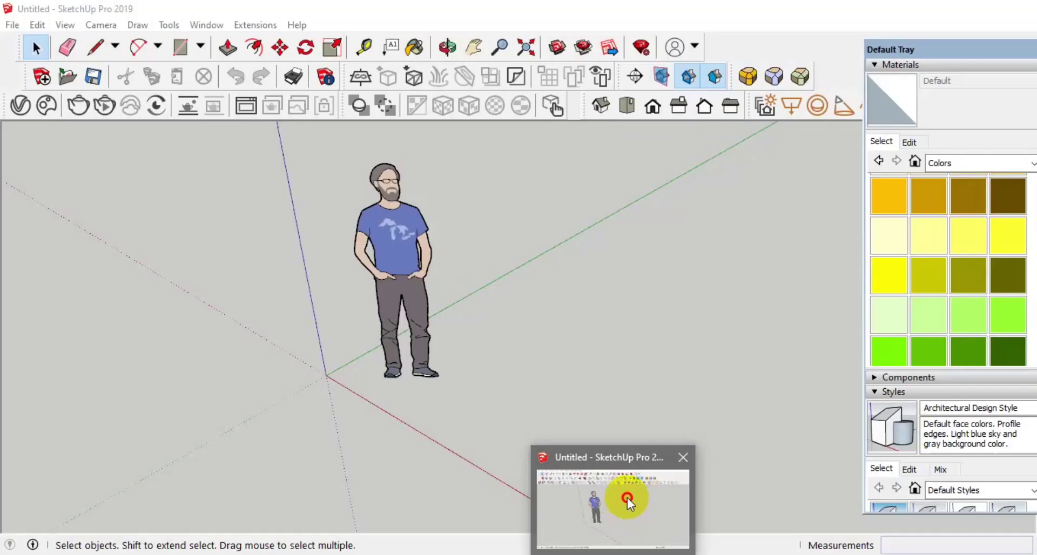
pyautogui.moveTo(366, 269); pyautogui.dragTo(336, 277, button='middle')
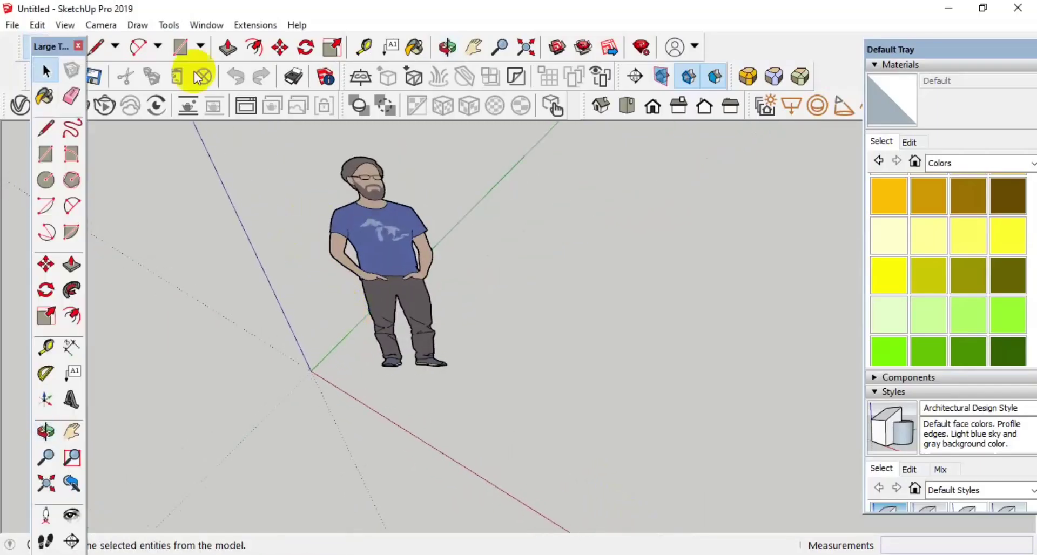
pyautogui.click(254, 25)
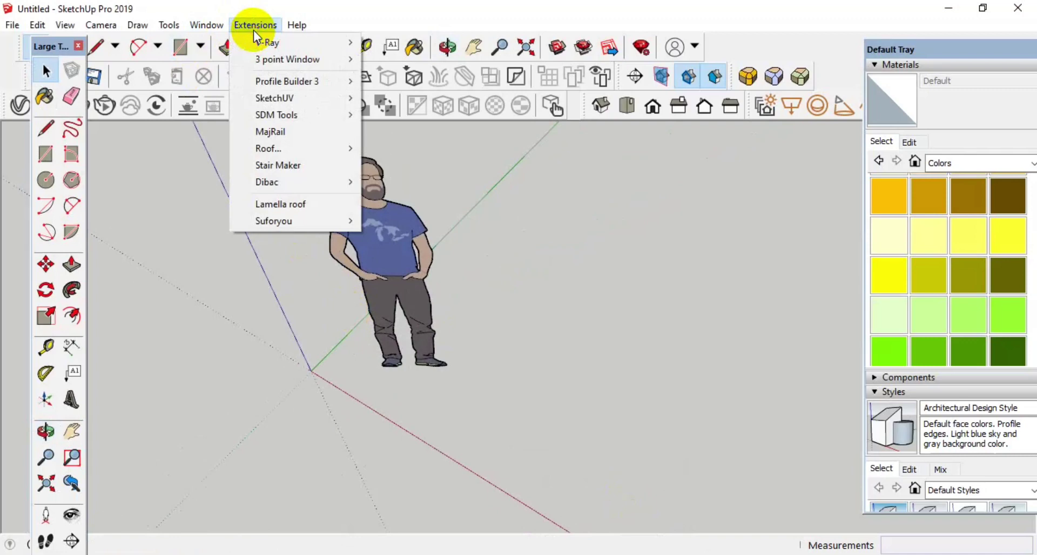
pyautogui.click(293, 165)
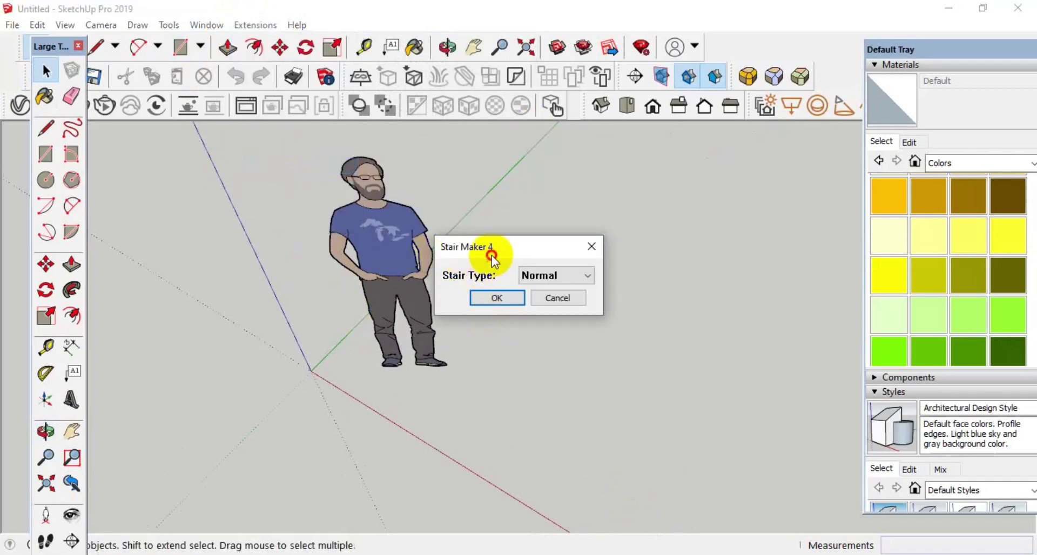
pyautogui.moveTo(491, 256); pyautogui.dragTo(587, 192)
pyautogui.click(673, 211)
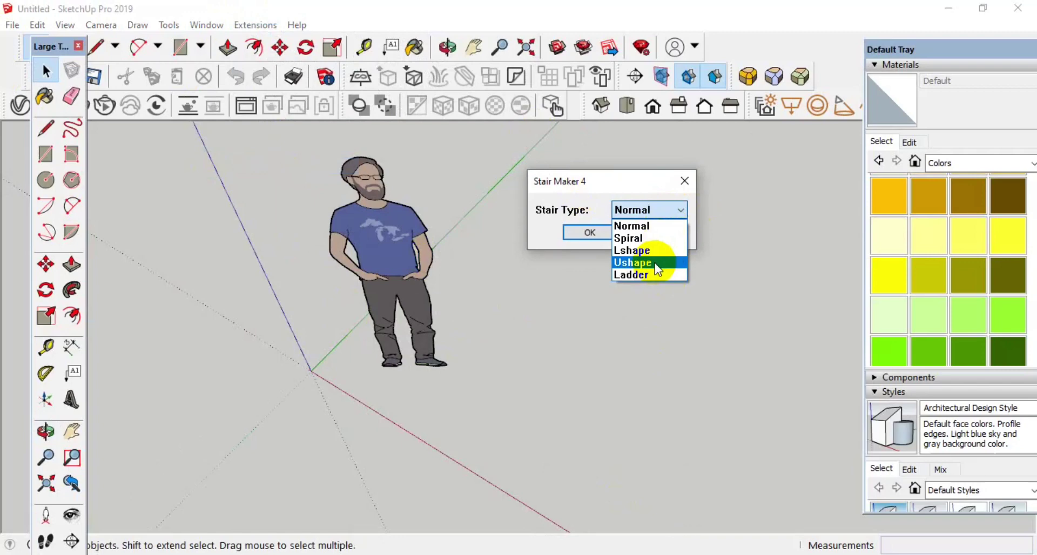
pyautogui.click(650, 215)
pyautogui.click(594, 233)
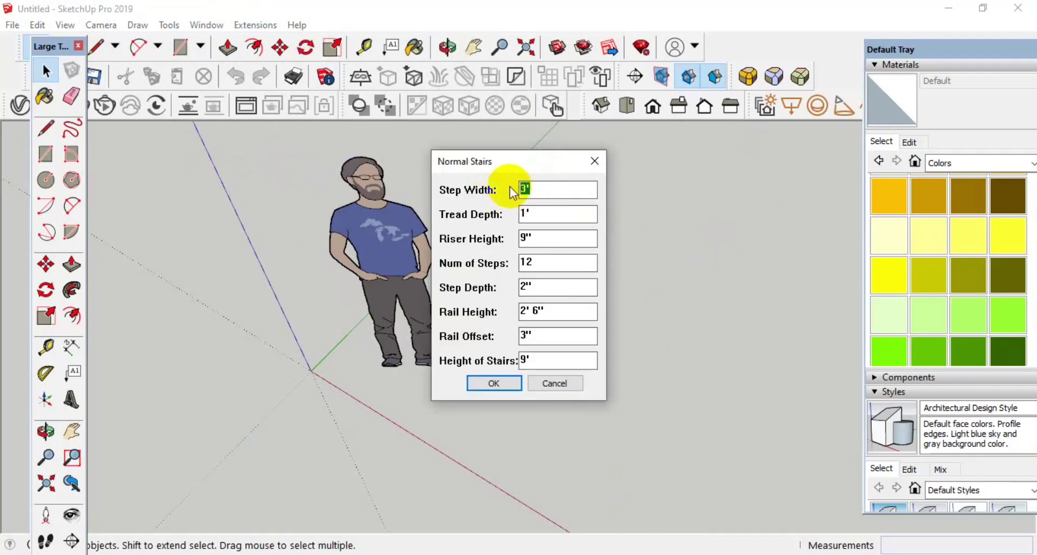
# Review the Normal Stairs values: 1' treads, 9" risers, 12 steps, 9' total height.
pyautogui.doubleClick(523, 215)
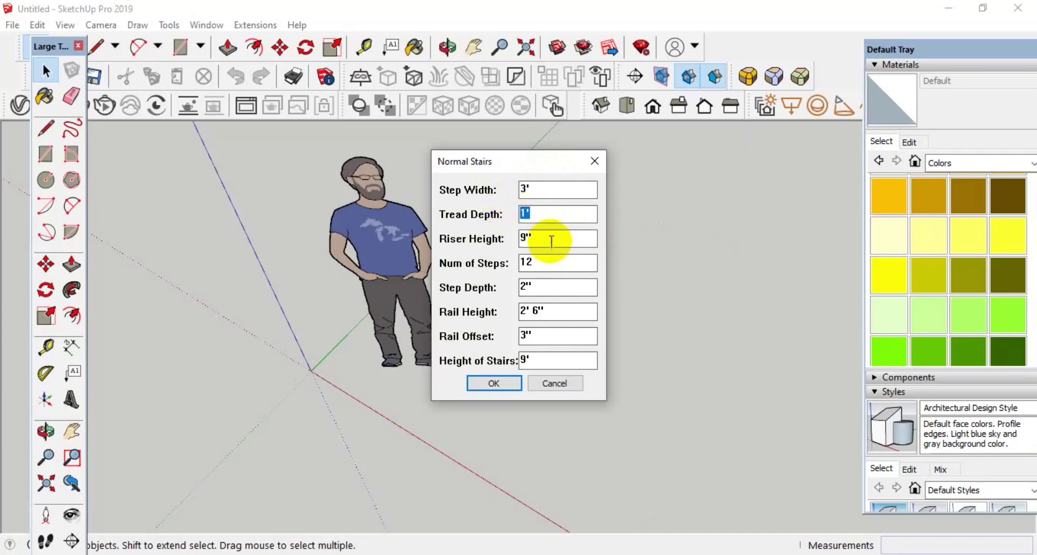
pyautogui.doubleClick(523, 239)
pyautogui.click(557, 264)
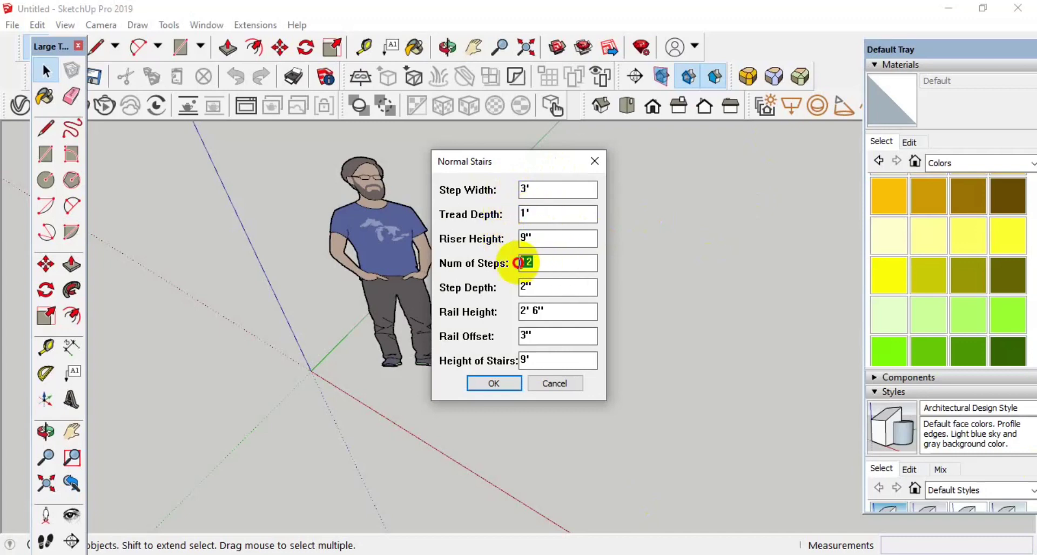
pyautogui.doubleClick(537, 308)
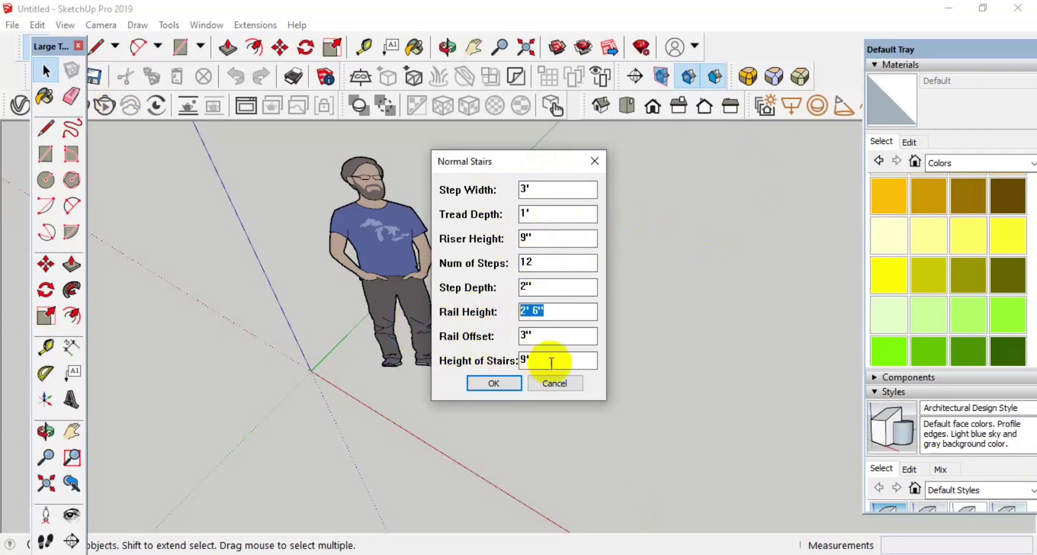
pyautogui.moveTo(543, 360); pyautogui.dragTo(514, 359)
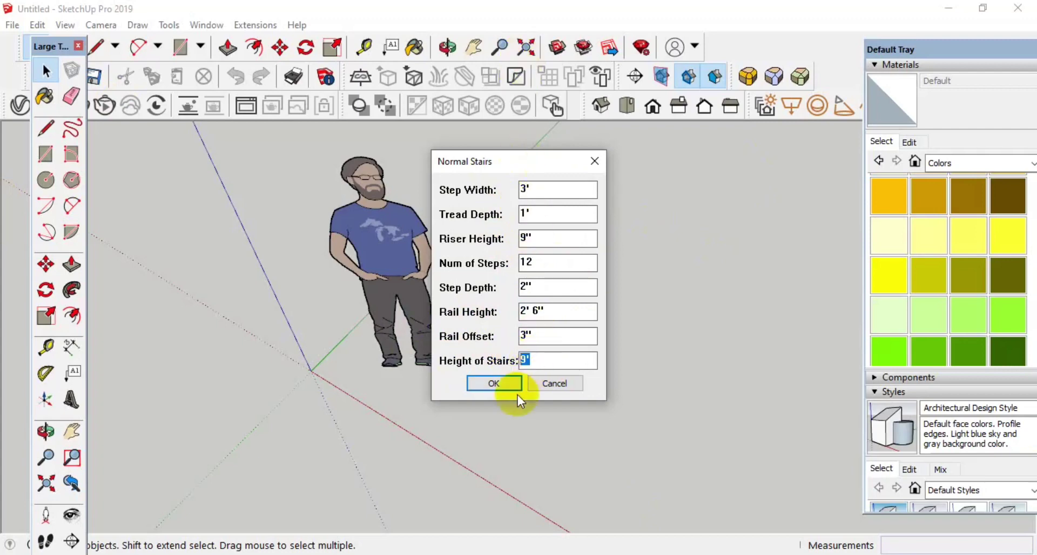
pyautogui.click(502, 385)
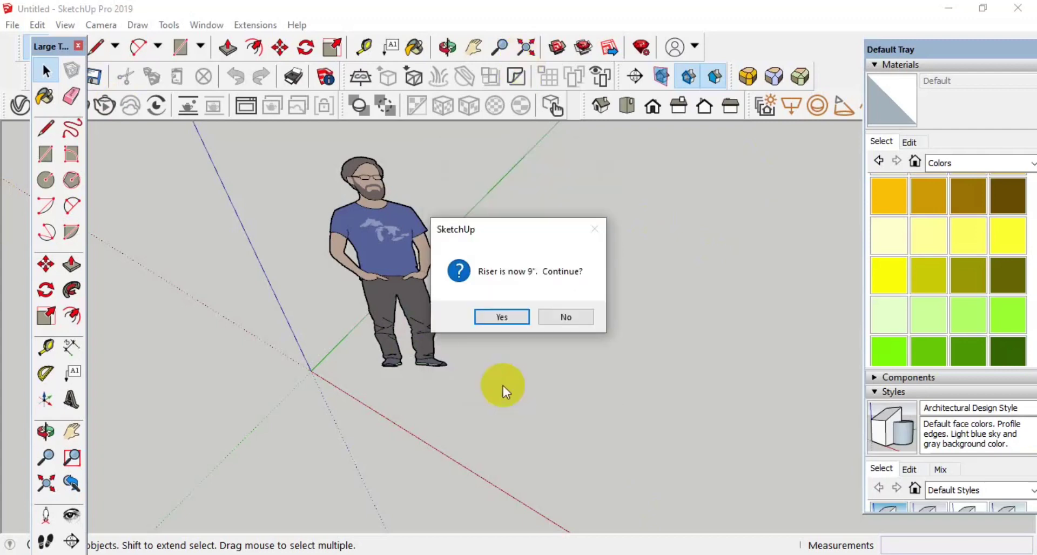
pyautogui.click(522, 316)
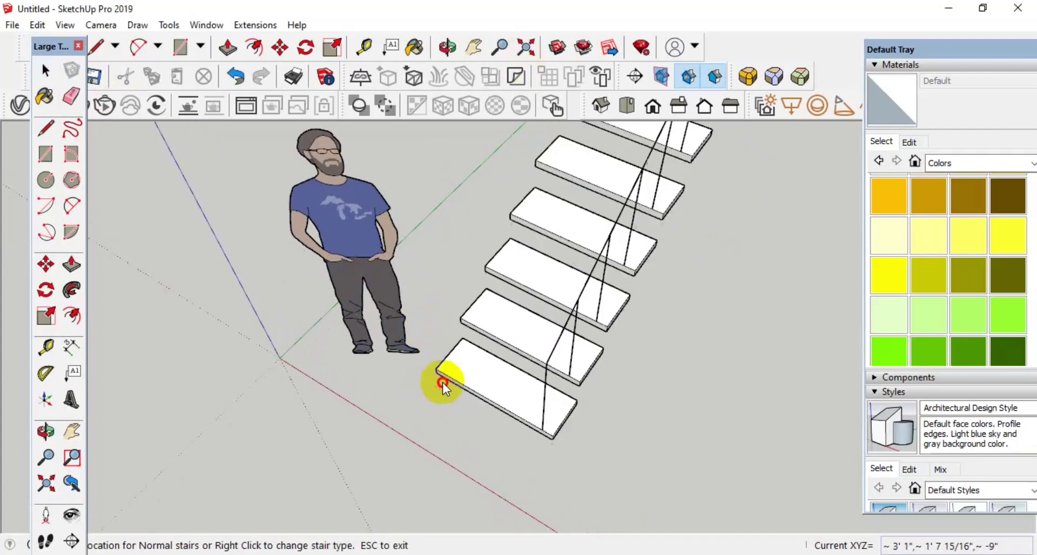
pyautogui.scroll(-3, 443, 383)
pyautogui.moveTo(447, 378)
pyautogui.mouseDown(button='middle')
pyautogui.moveTo(262, 359)
pyautogui.moveTo(341, 360)
pyautogui.moveTo(587, 268)
pyautogui.moveTo(654, 141)
pyautogui.moveTo(614, 282)
pyautogui.moveTo(454, 387)
pyautogui.moveTo(679, 335)
pyautogui.moveTo(532, 227)
pyautogui.mouseUp(button='middle')
pyautogui.scroll(1, 389, 389)
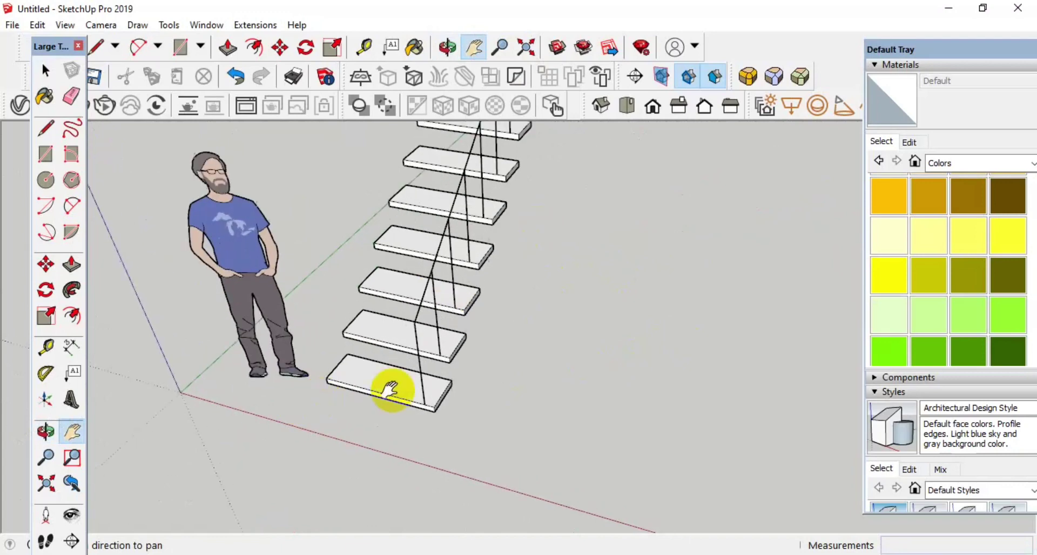
pyautogui.scroll(3, 435, 384)
pyautogui.scroll(2, 435, 384)
pyautogui.scroll(1, 406, 406)
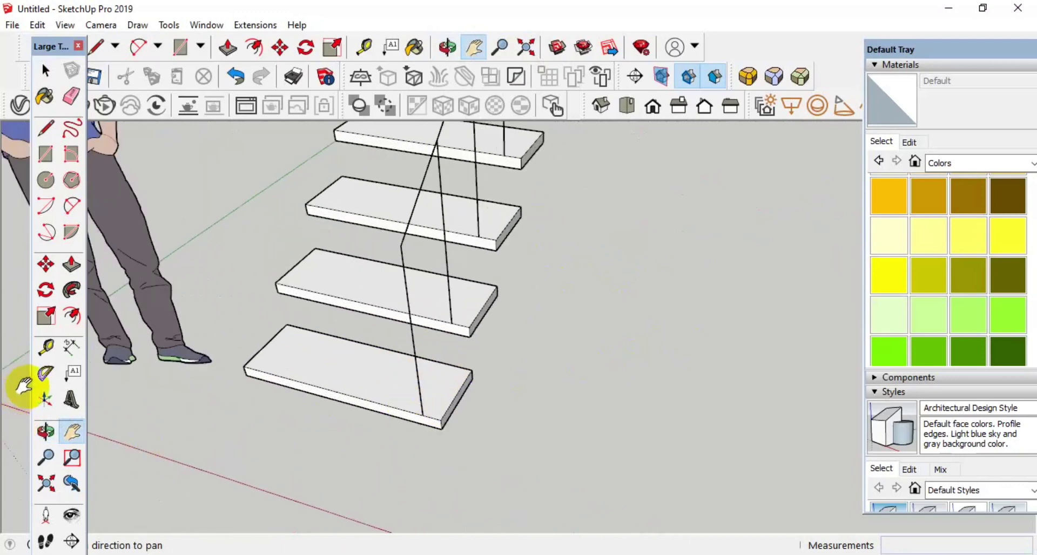
pyautogui.click(48, 349)
pyautogui.scroll(1, 285, 337)
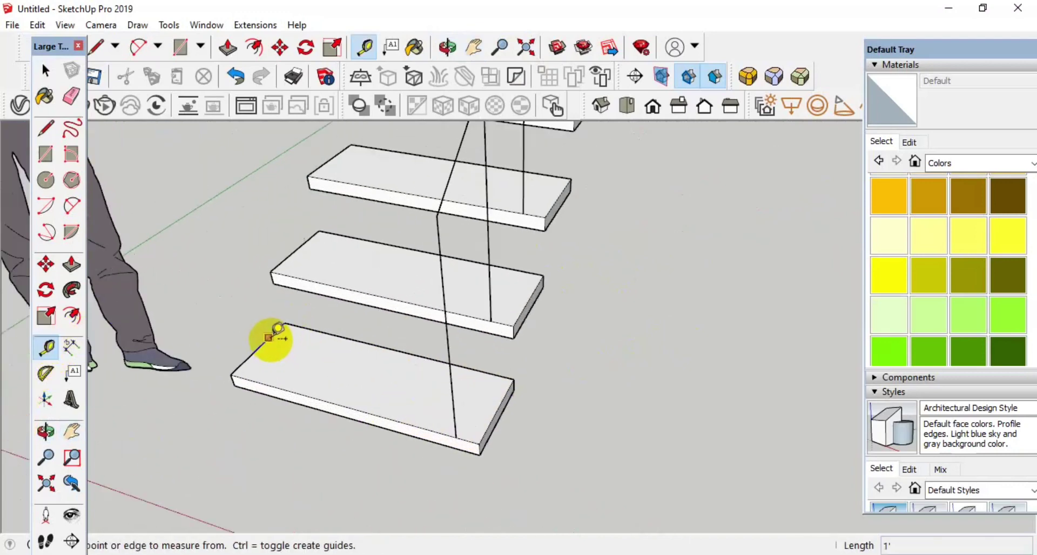
pyautogui.click(268, 338)
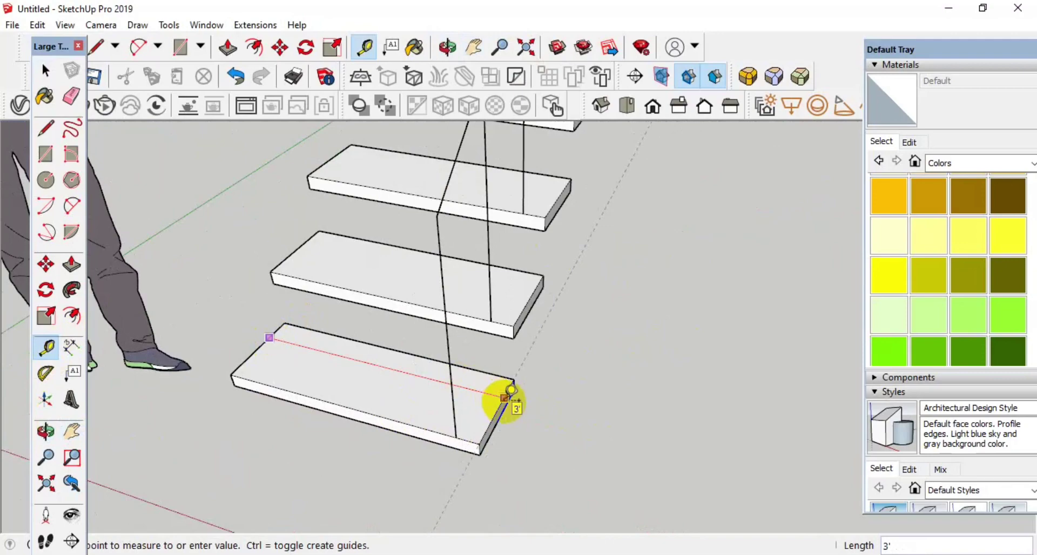
pyautogui.scroll(-1, 487, 412)
pyautogui.press('space')
pyautogui.scroll(-2, 359, 470)
pyautogui.scroll(2, 481, 396)
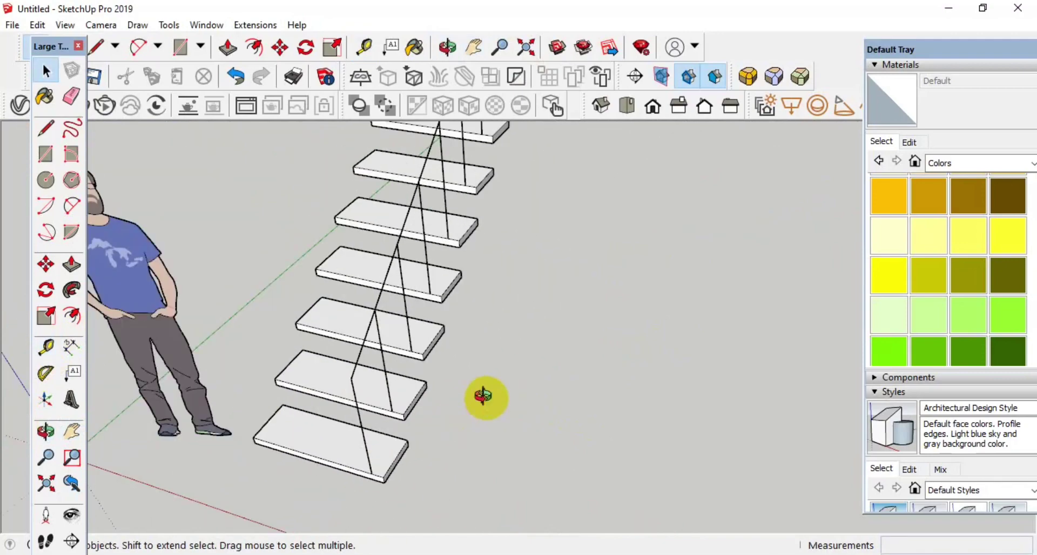
pyautogui.scroll(-1, 369, 459)
pyautogui.scroll(1, 389, 359)
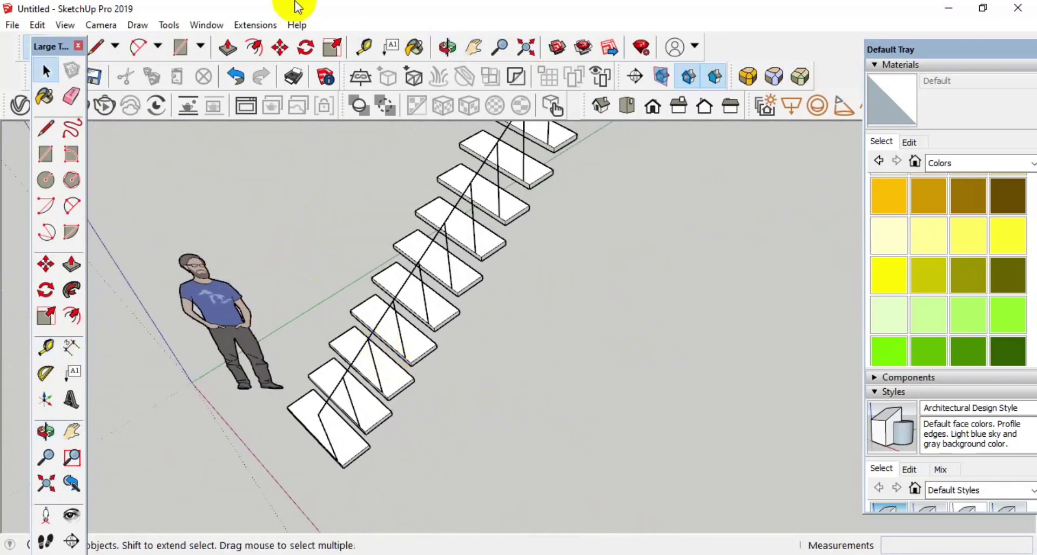
pyautogui.click(270, 28)
pyautogui.moveTo(268, 148)
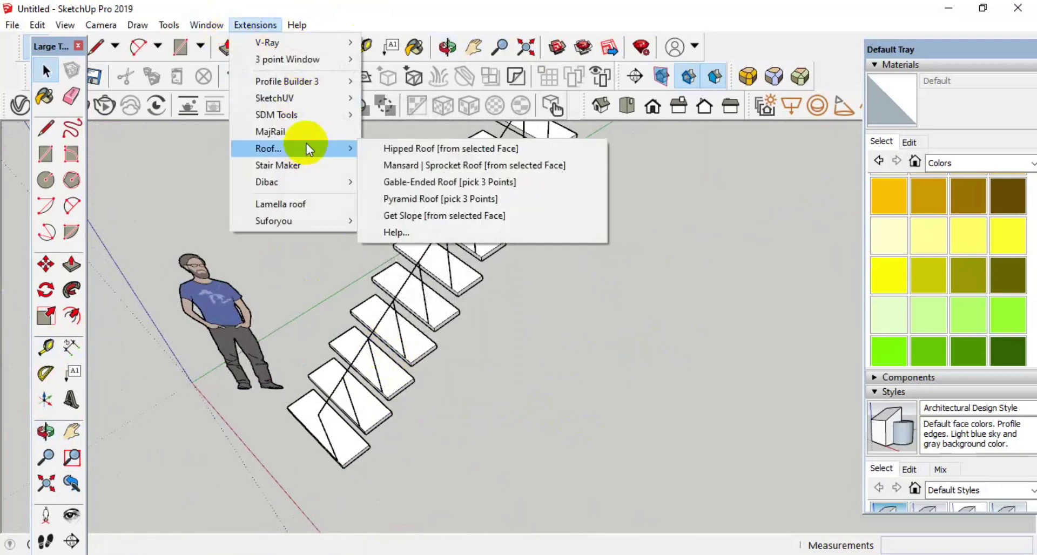
# Create a Spiral stair in Stair Maker, accepting the default parameters and riser prompt.
pyautogui.click(308, 164)
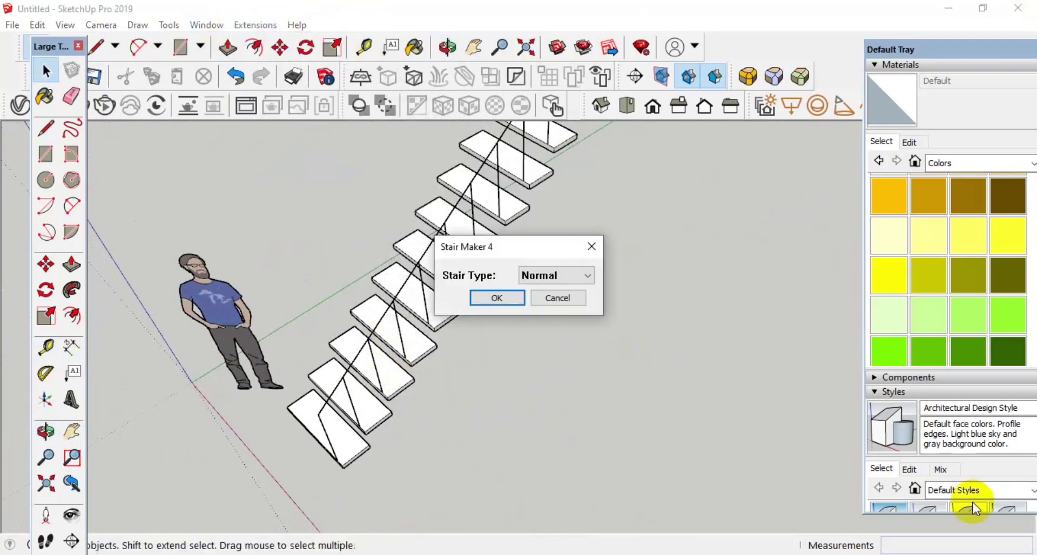
pyautogui.click(556, 275)
pyautogui.click(545, 301)
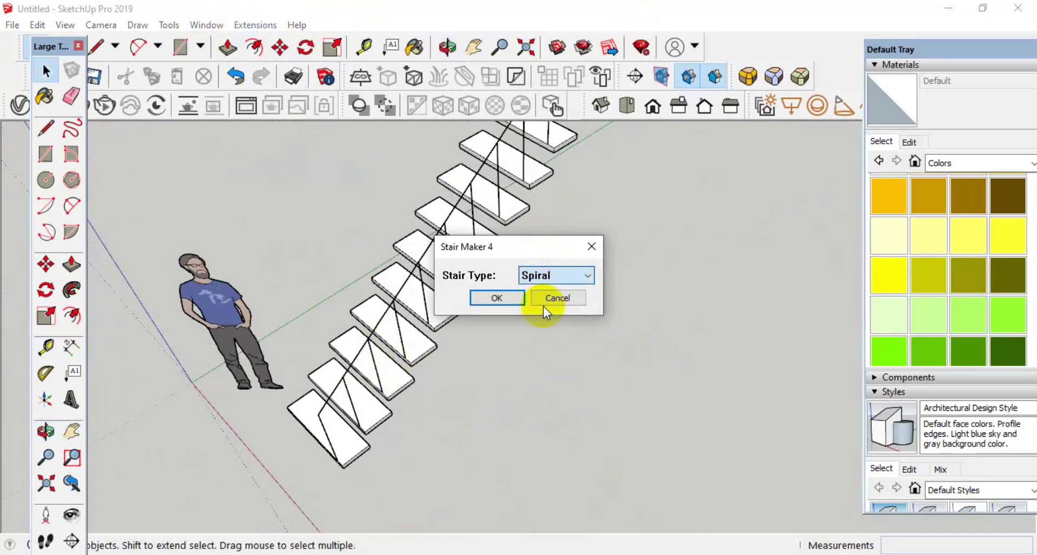
pyautogui.click(508, 303)
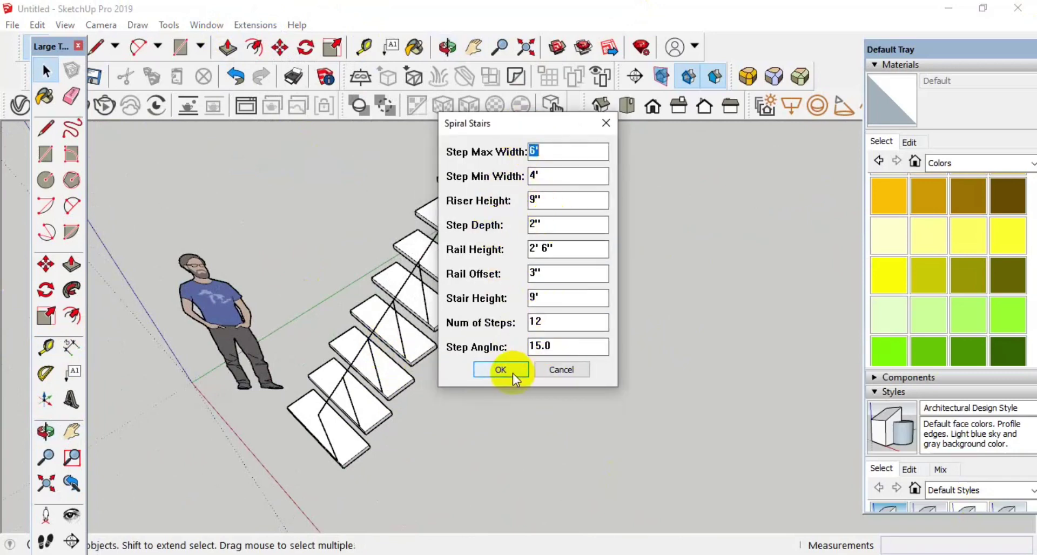
pyautogui.click(513, 377)
pyautogui.click(517, 320)
# Place the spiral stair, then move it down the blue axis onto the ground.
pyautogui.scroll(-3, 445, 425)
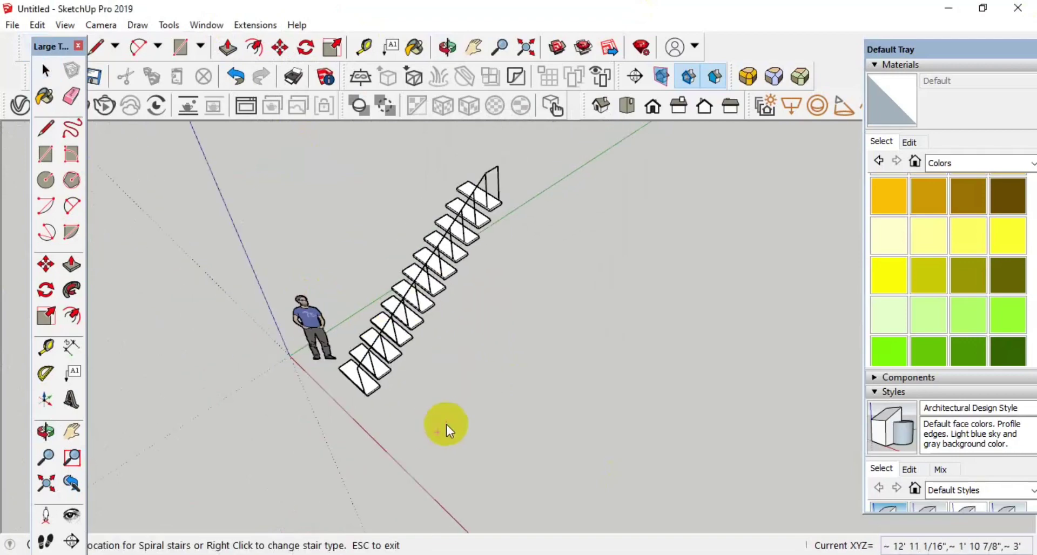
pyautogui.moveTo(465, 375)
pyautogui.mouseDown(button='middle')
pyautogui.moveTo(329, 278)
pyautogui.moveTo(509, 359)
pyautogui.moveTo(382, 324)
pyautogui.moveTo(670, 274)
pyautogui.mouseUp(button='middle')
pyautogui.click(572, 329)
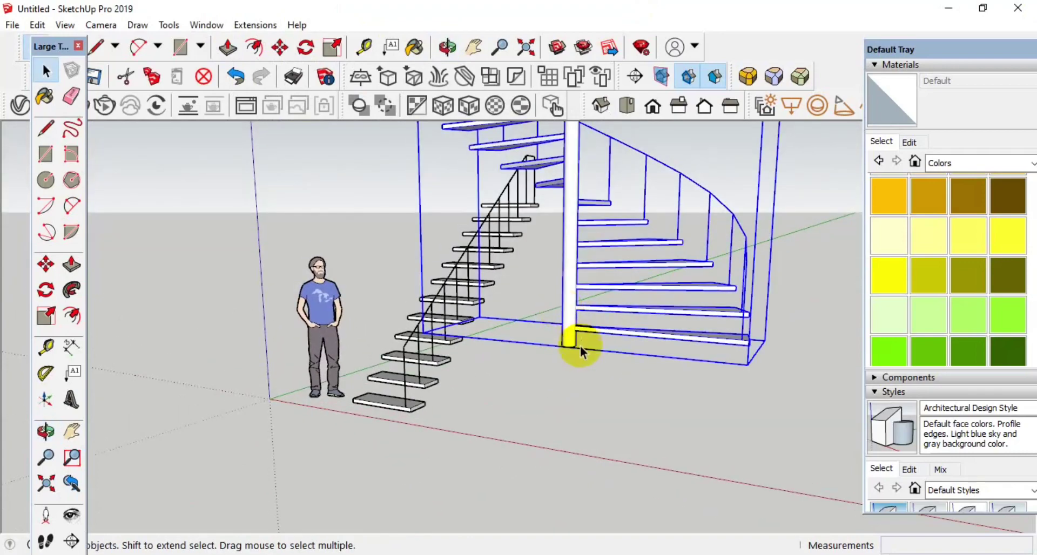
pyautogui.press('m')
pyautogui.click(566, 343)
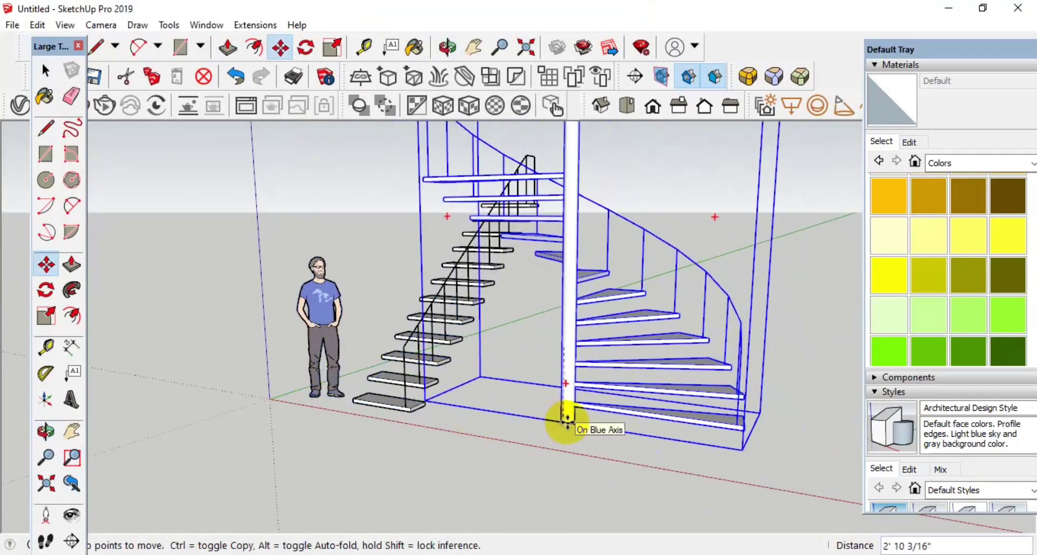
pyautogui.click(566, 424)
pyautogui.moveTo(502, 416)
pyautogui.mouseDown(button='middle')
pyautogui.moveTo(487, 400)
pyautogui.moveTo(509, 440)
pyautogui.moveTo(712, 458)
pyautogui.mouseUp(button='middle')
pyautogui.press('space')
pyautogui.click(712, 458)
pyautogui.moveTo(539, 365)
pyautogui.mouseDown(button='middle')
pyautogui.moveTo(562, 370)
pyautogui.moveTo(412, 448)
pyautogui.mouseUp(button='middle')
# Create an Lshape stair with Open construction, accepting the parameters and 4 1/2" riser.
pyautogui.click(268, 25)
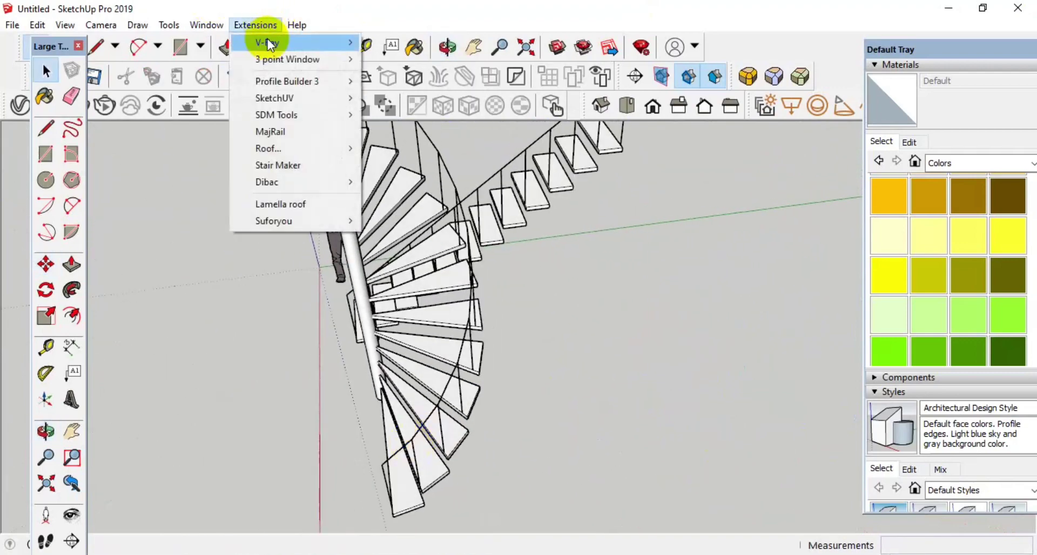
pyautogui.click(278, 162)
pyautogui.click(554, 281)
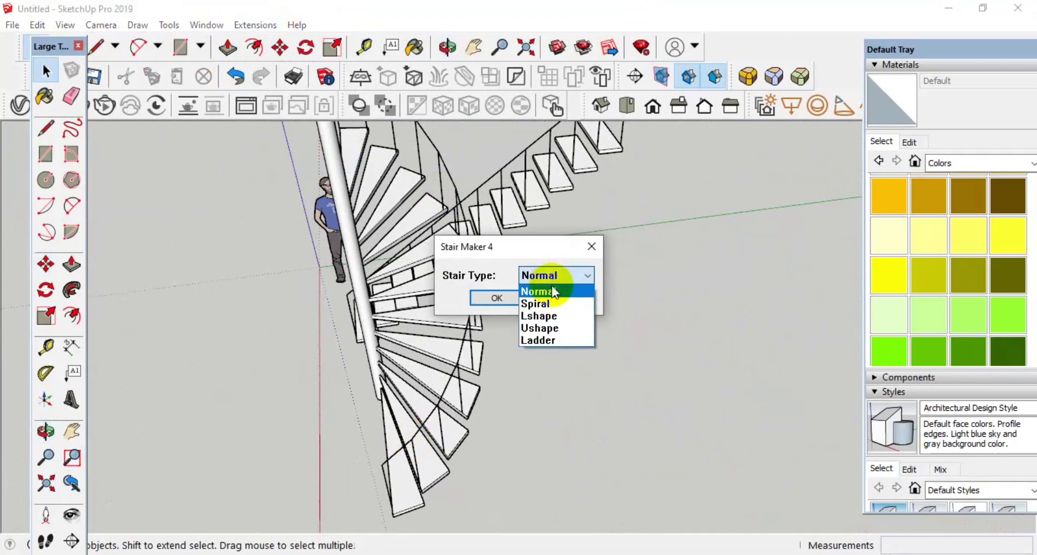
pyautogui.click(494, 297)
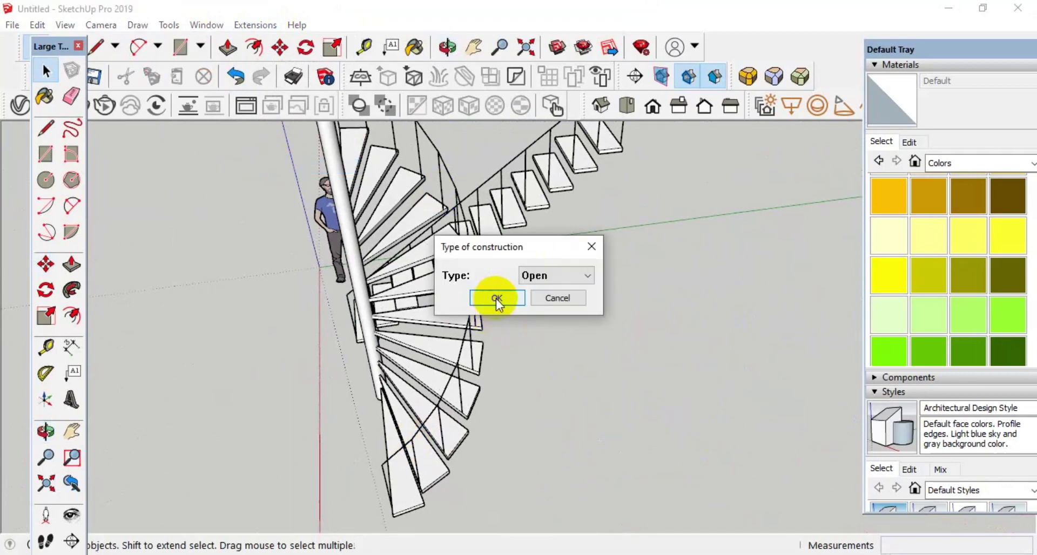
pyautogui.moveTo(529, 248); pyautogui.dragTo(632, 180)
pyautogui.click(650, 207)
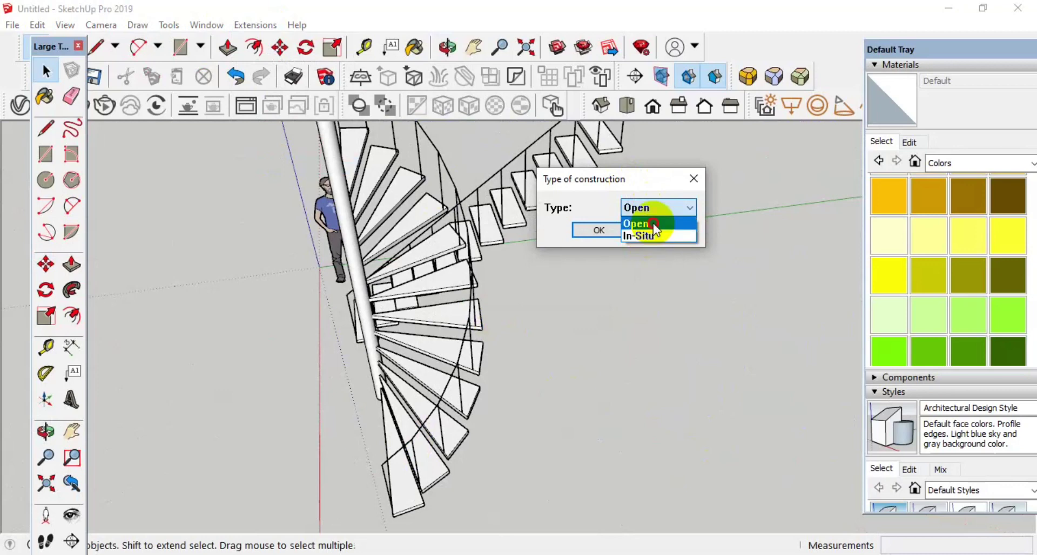
pyautogui.click(653, 224)
pyautogui.click(598, 230)
pyautogui.click(483, 381)
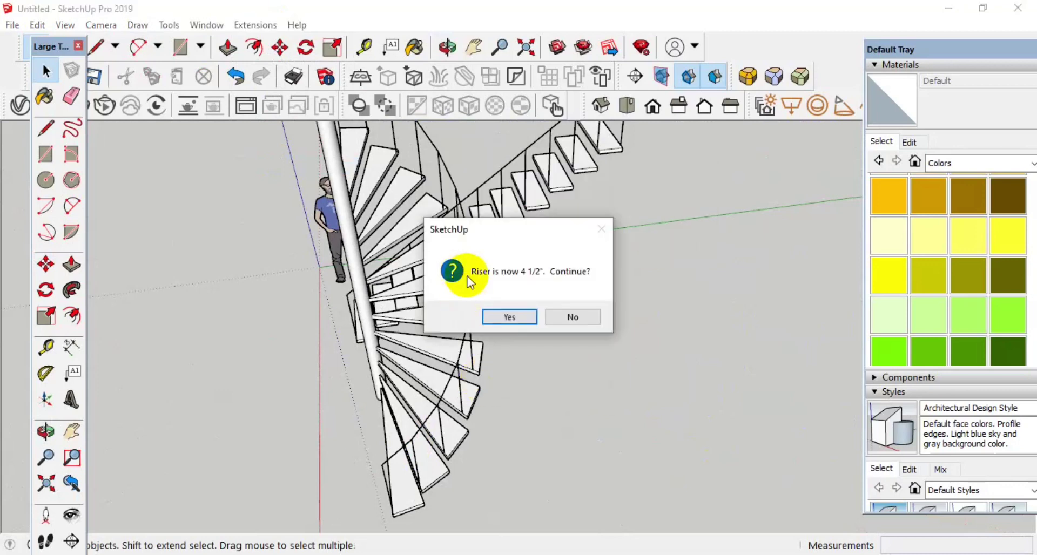
pyautogui.click(525, 318)
# Orbit and pan to view the new L-shaped stair from above.
pyautogui.moveTo(468, 433); pyautogui.dragTo(527, 317, button='middle')
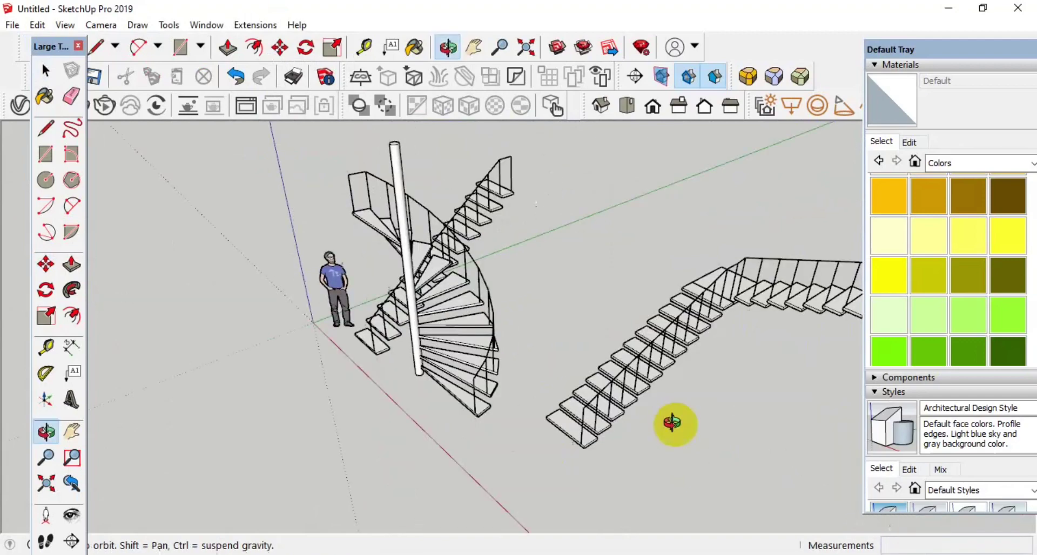
pyautogui.scroll(3, 734, 254)
pyautogui.moveTo(733, 254)
pyautogui.mouseDown(button='middle')
pyautogui.moveTo(759, 312)
pyautogui.moveTo(815, 335)
pyautogui.moveTo(580, 240)
pyautogui.mouseUp(button='middle')
pyautogui.moveTo(581, 239); pyautogui.dragTo(567, 278)
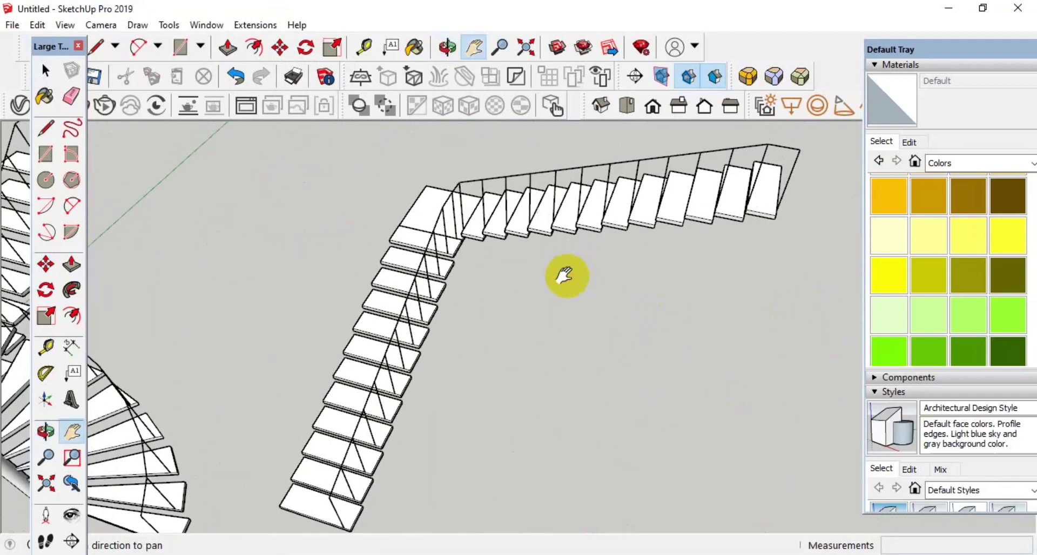
pyautogui.click(267, 31)
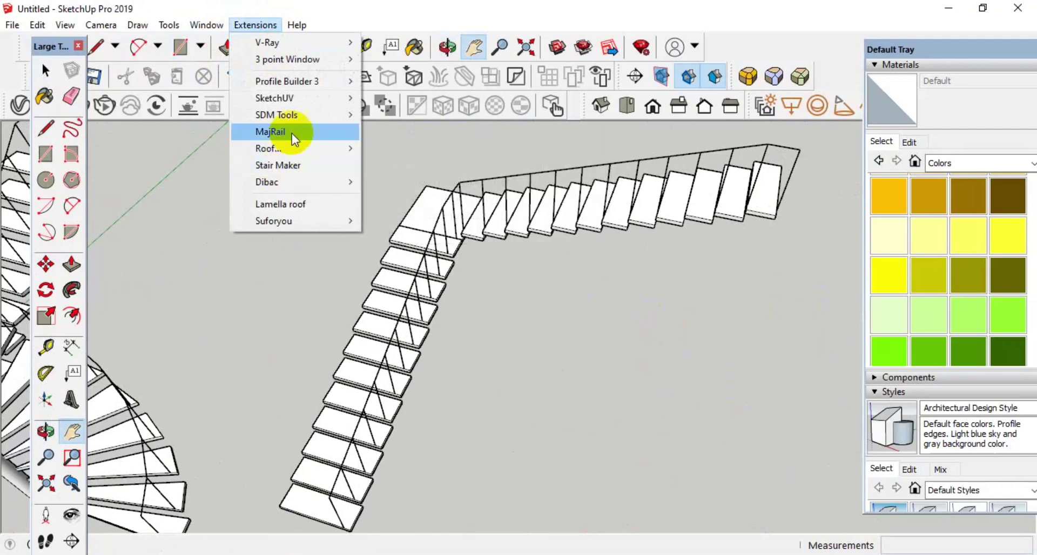
# Create an Lshape stair with In-Situ construction, accepting the parameters and 4 1/2" riser.
pyautogui.click(296, 167)
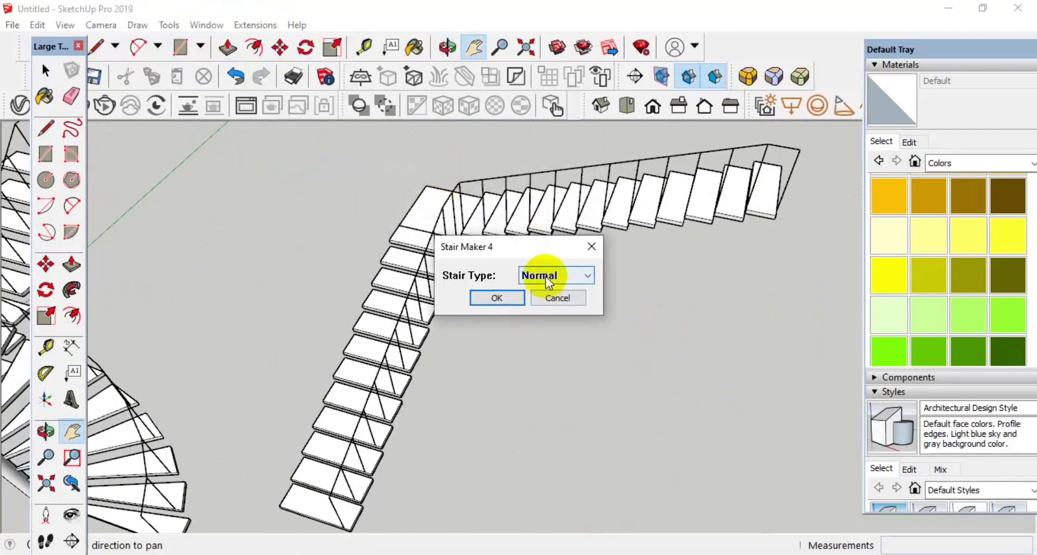
pyautogui.click(542, 316)
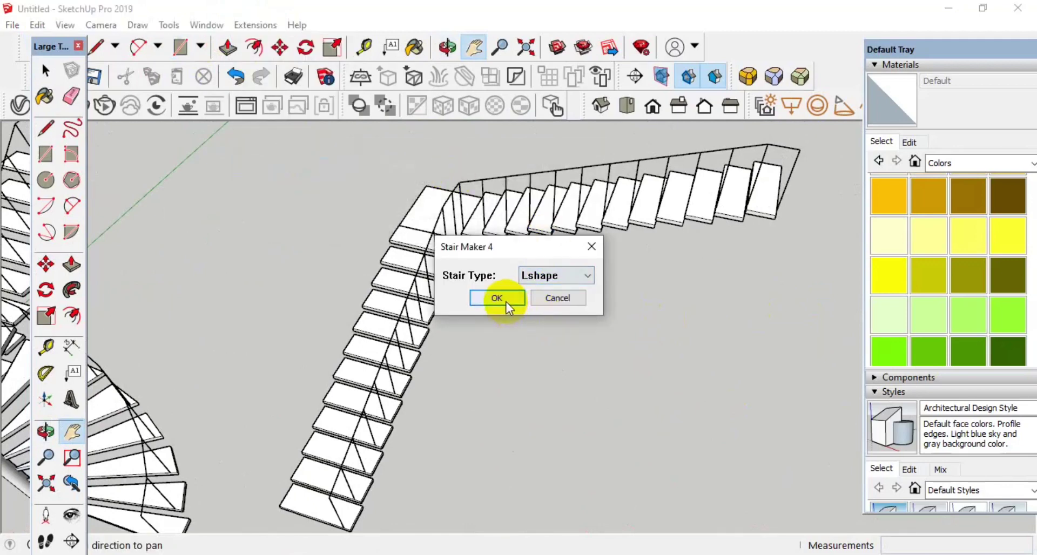
pyautogui.click(506, 303)
pyautogui.click(545, 278)
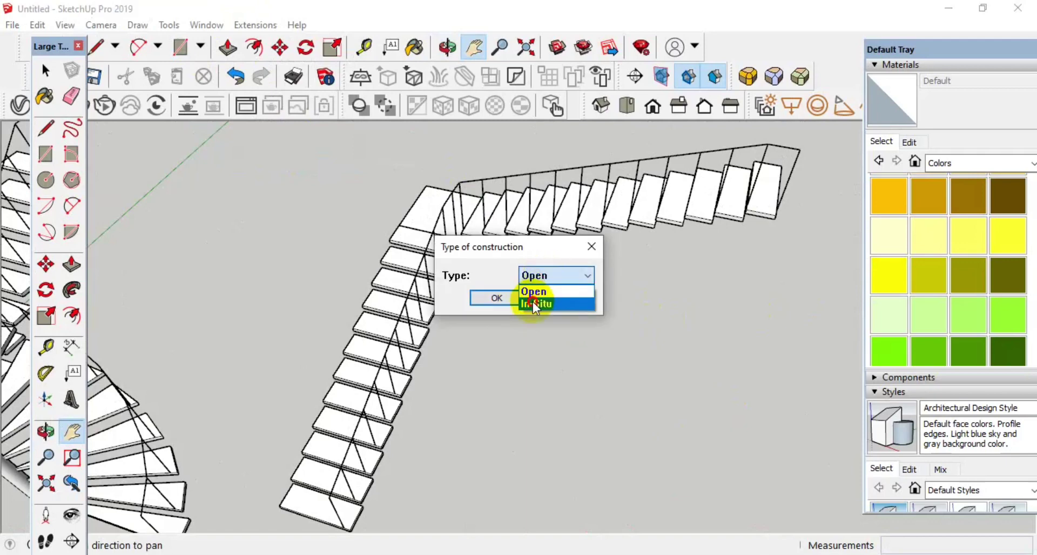
pyautogui.click(496, 301)
pyautogui.click(498, 371)
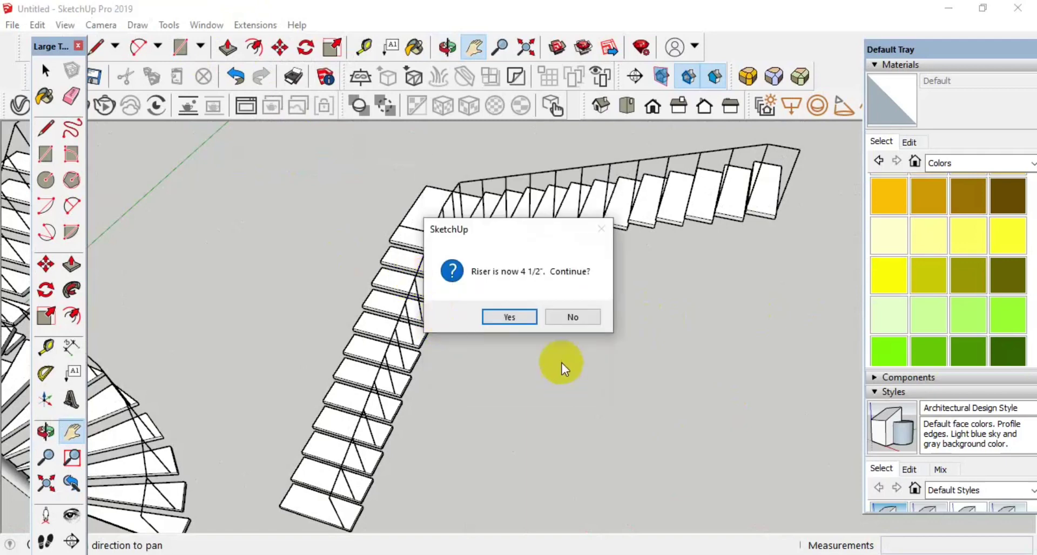
pyautogui.click(514, 316)
# Place the in-situ L-shaped stair and orbit to inspect its stepped underside.
pyautogui.moveTo(424, 413); pyautogui.dragTo(471, 261, button='middle')
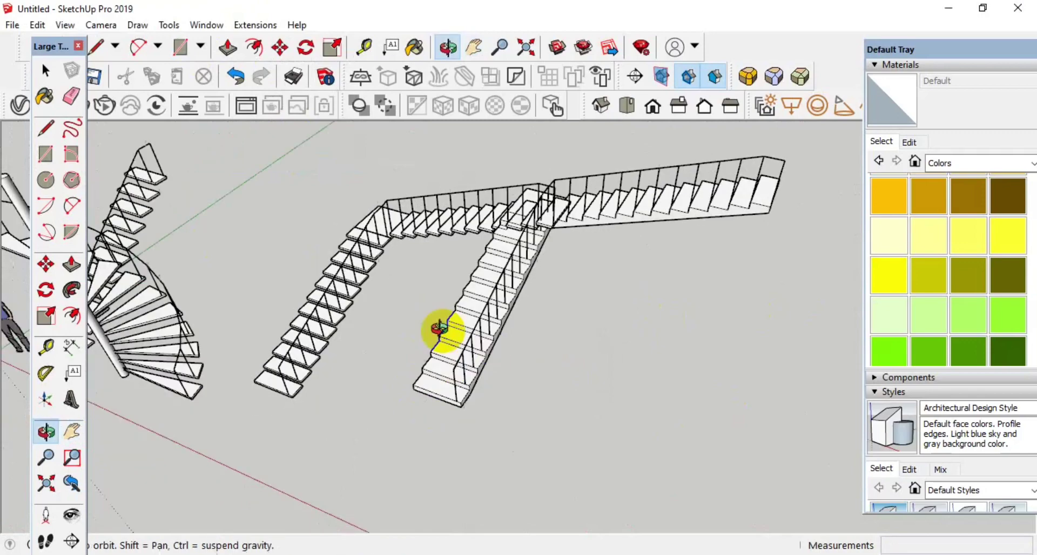
pyautogui.scroll(5, 473, 292)
pyautogui.click(451, 332)
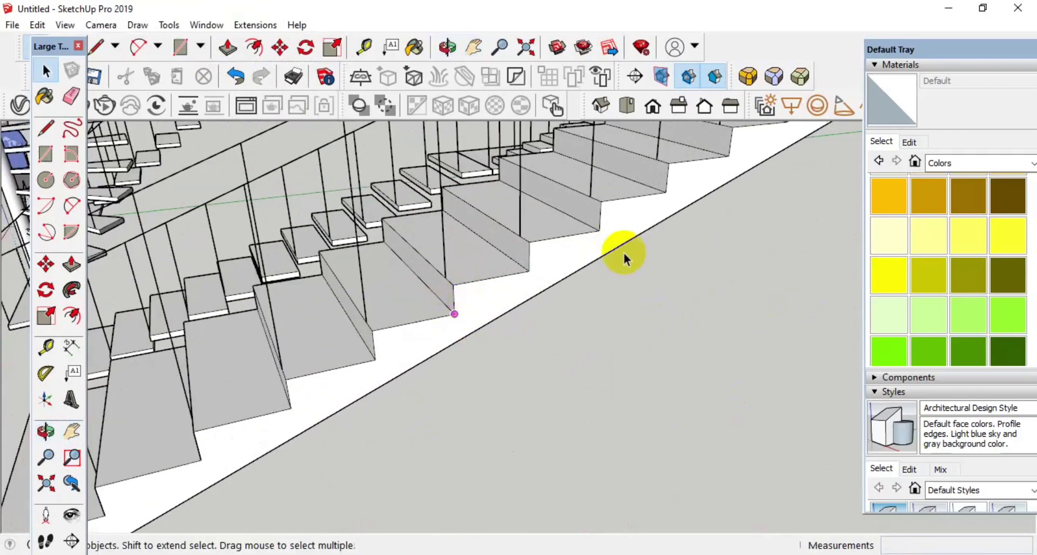
pyautogui.scroll(-5, 540, 281)
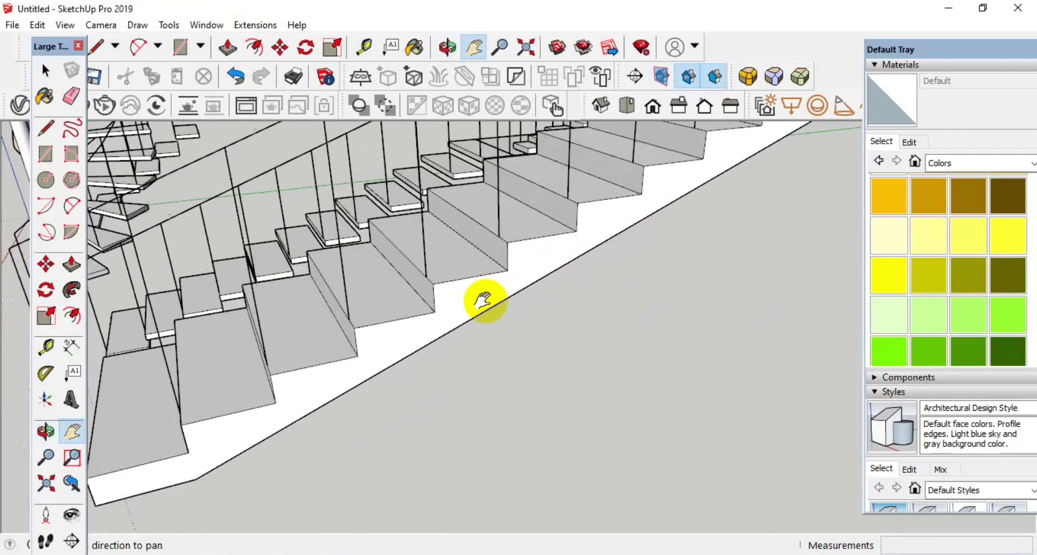
pyautogui.keyDown('shift'); pyautogui.moveTo(482, 296); pyautogui.dragTo(448, 219, button='middle'); pyautogui.keyUp('shift')
pyautogui.scroll(-5, 540, 292)
pyautogui.moveTo(636, 370)
pyautogui.mouseDown(button='middle')
pyautogui.moveTo(378, 185)
pyautogui.moveTo(489, 182)
pyautogui.mouseUp(button='middle')
# Select the in-situ L-shaped stair and start moving it with M.
pyautogui.press('space')
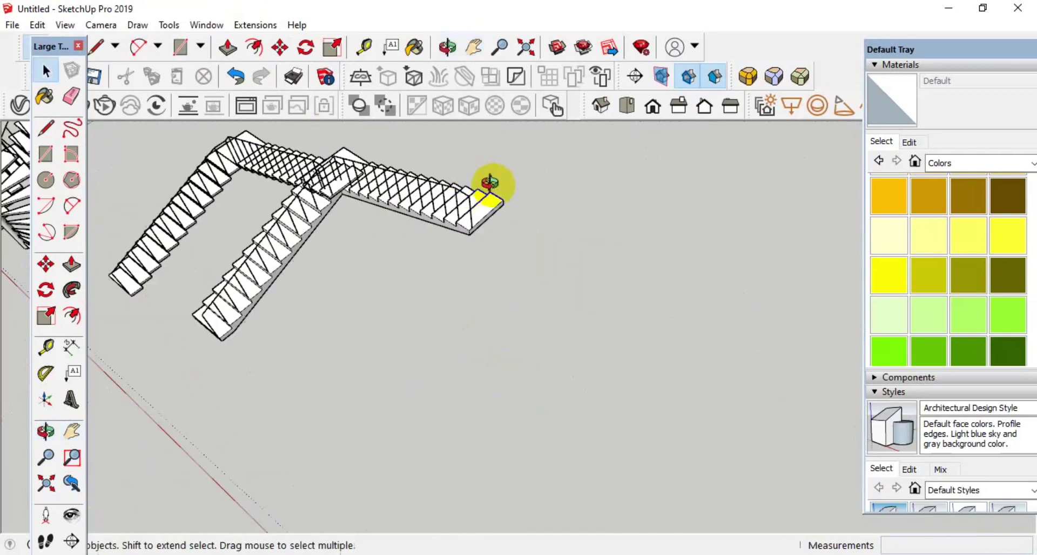
pyautogui.click(290, 231)
pyautogui.press('m')
pyautogui.click(262, 243)
pyautogui.click(296, 282)
pyautogui.scroll(3, 412, 330)
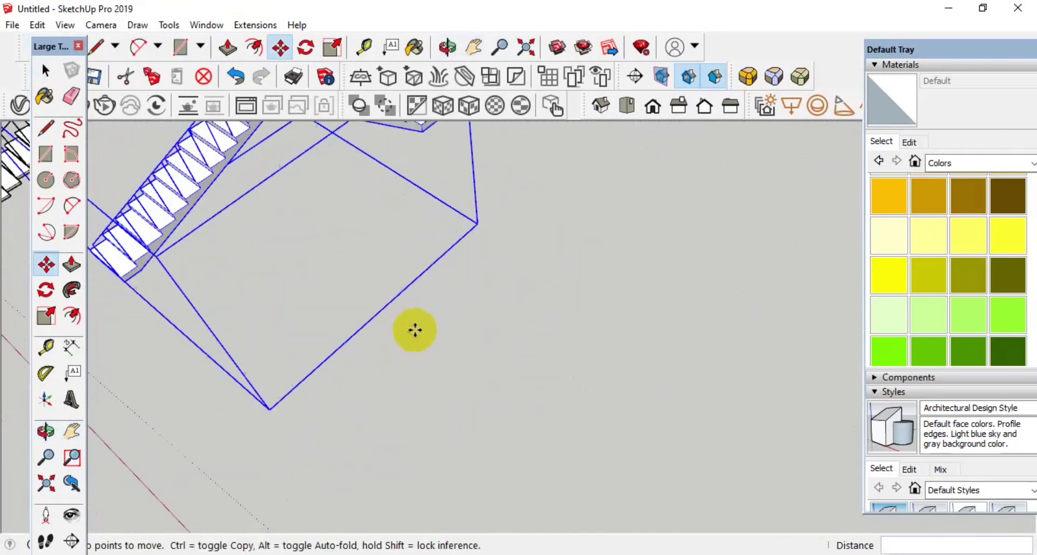
# Build a Ushape stair with Open construction, accepting the settings and riser height.
pyautogui.click(262, 26)
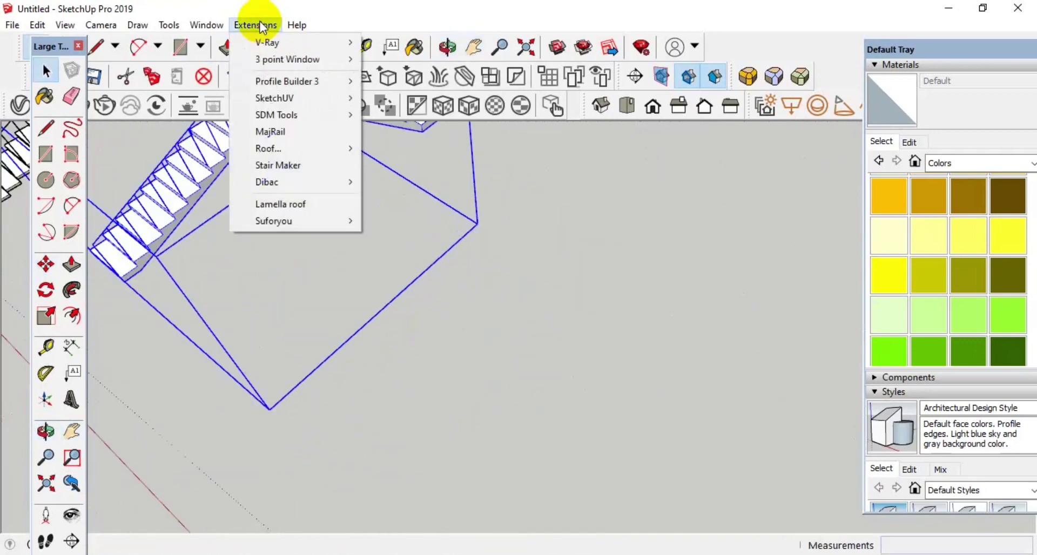
pyautogui.click(300, 168)
pyautogui.click(548, 280)
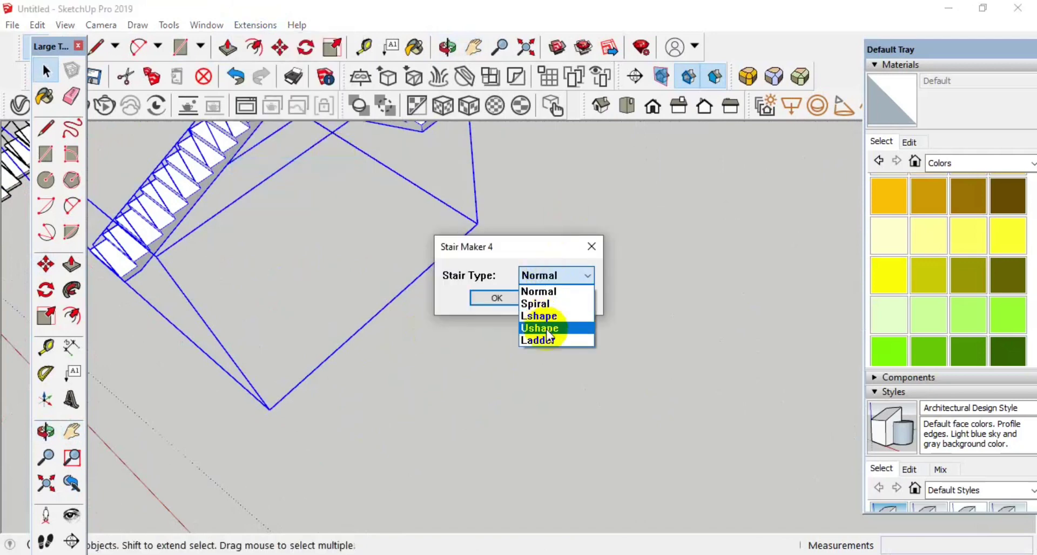
pyautogui.click(496, 297)
pyautogui.click(495, 296)
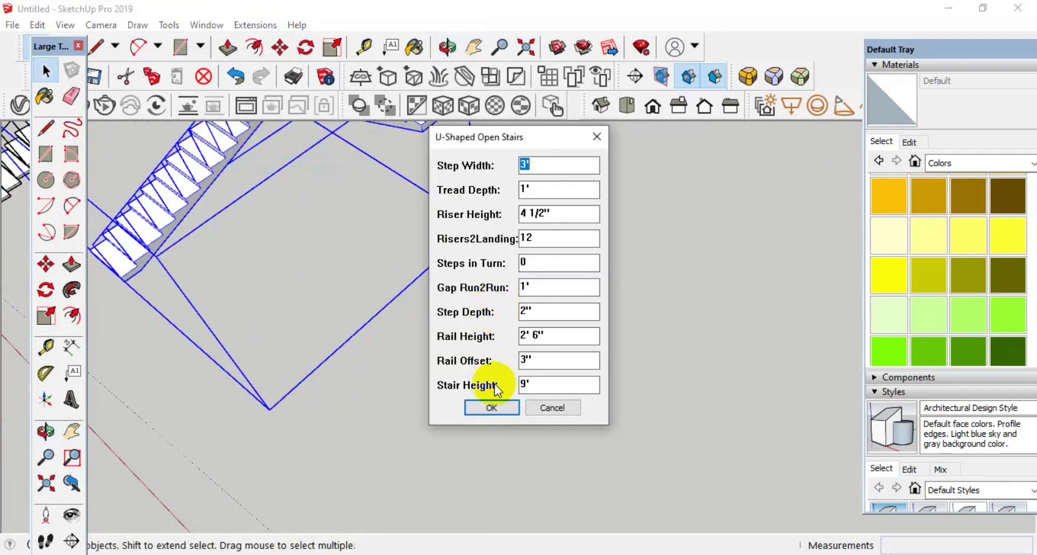
pyautogui.click(491, 409)
pyautogui.click(505, 316)
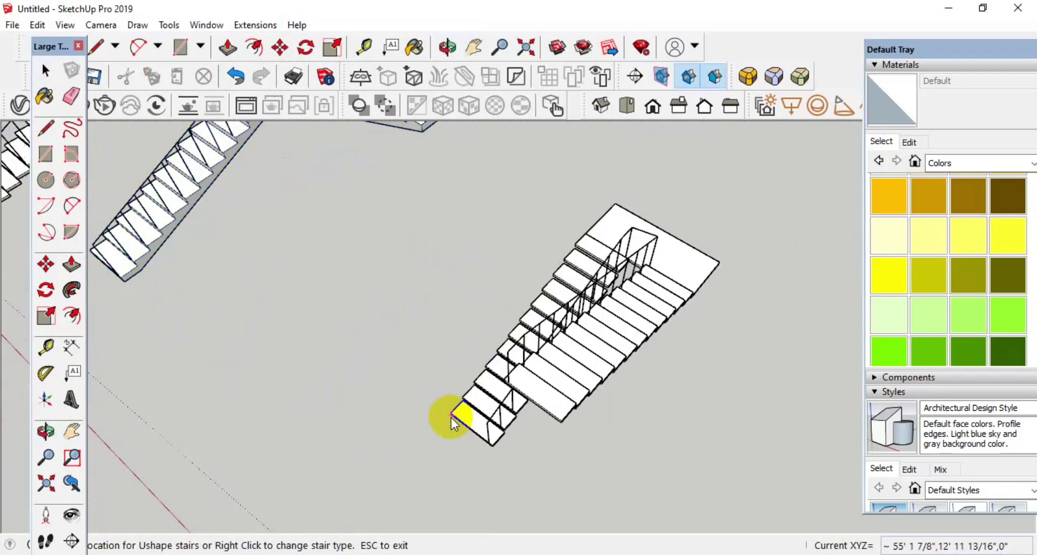
# Orbit and zoom around the new U-shaped stair from several sides.
pyautogui.scroll(3, 584, 413)
pyautogui.moveTo(510, 364); pyautogui.dragTo(854, 262, button='middle')
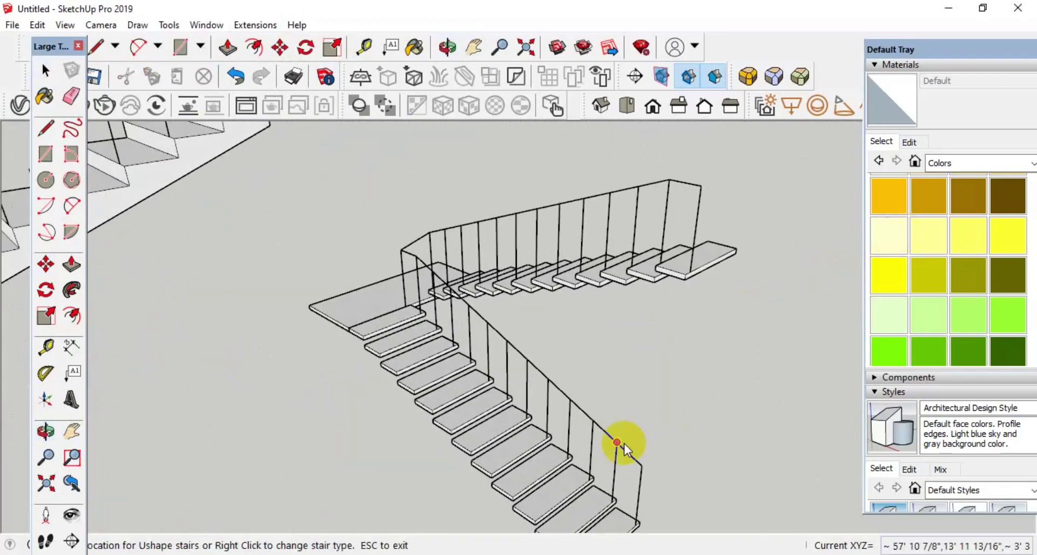
pyautogui.scroll(2, 624, 444)
pyautogui.moveTo(623, 446); pyautogui.dragTo(498, 521, button='middle')
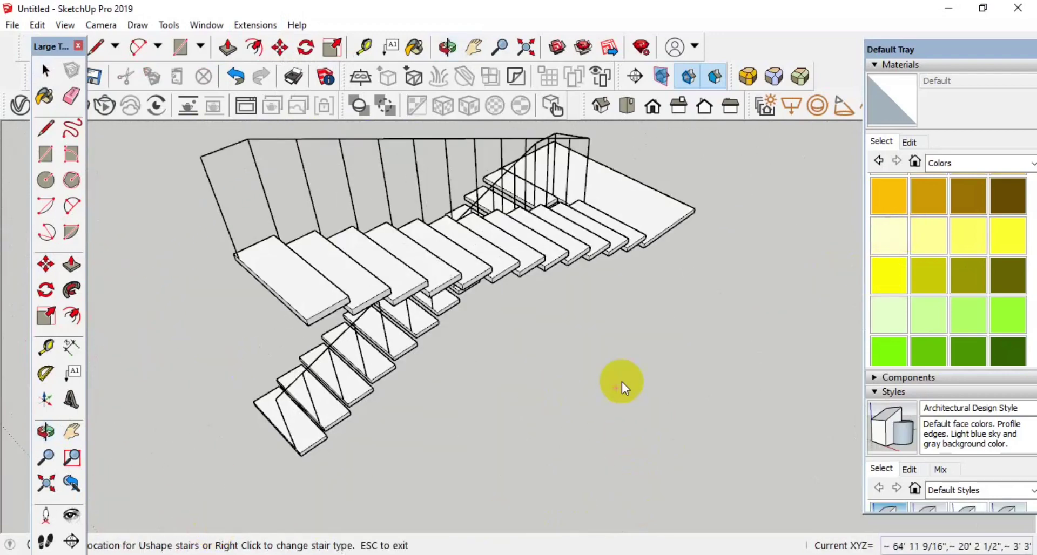
pyautogui.click(255, 25)
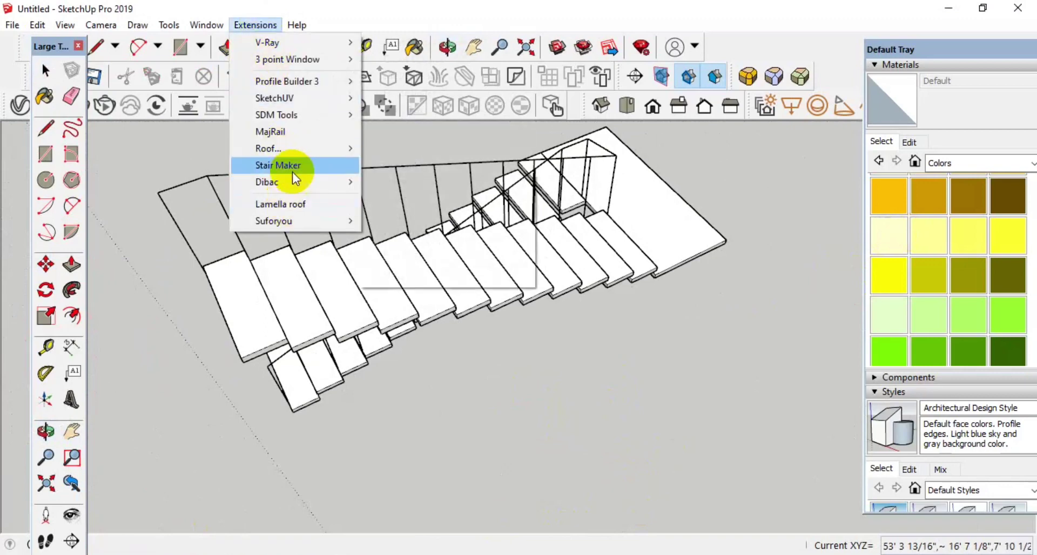
# Build a Ushape stair with In-Situ construction and 4 1/2" risers, then orbit to inspect it.
pyautogui.click(293, 170)
pyautogui.click(525, 277)
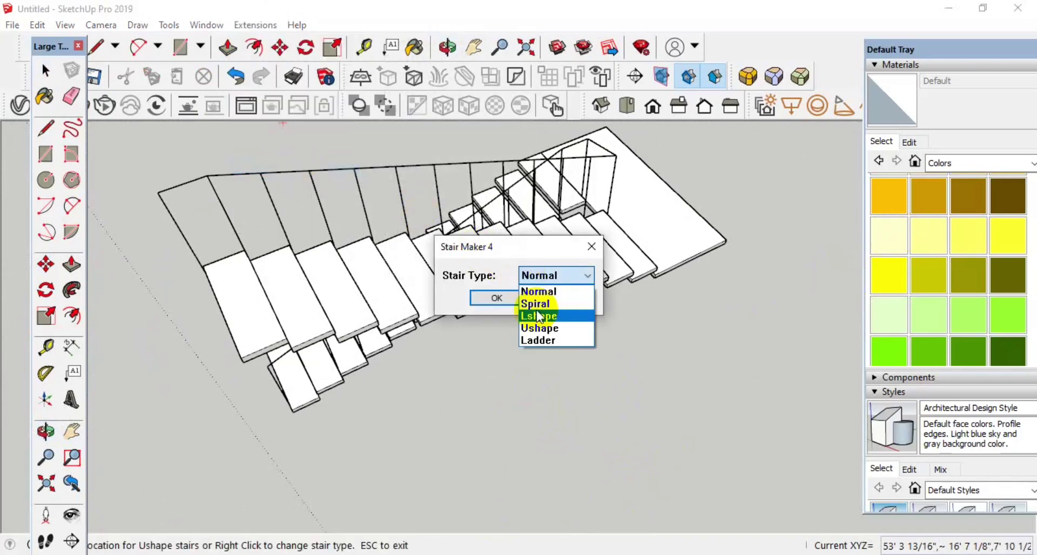
pyautogui.click(498, 298)
pyautogui.click(556, 276)
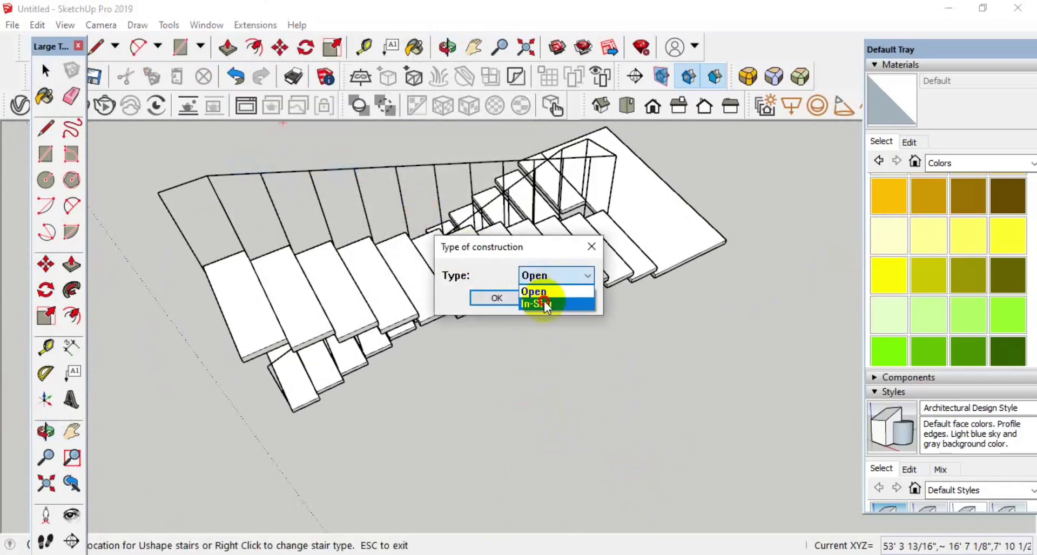
pyautogui.click(537, 301)
pyautogui.click(491, 296)
pyautogui.click(487, 383)
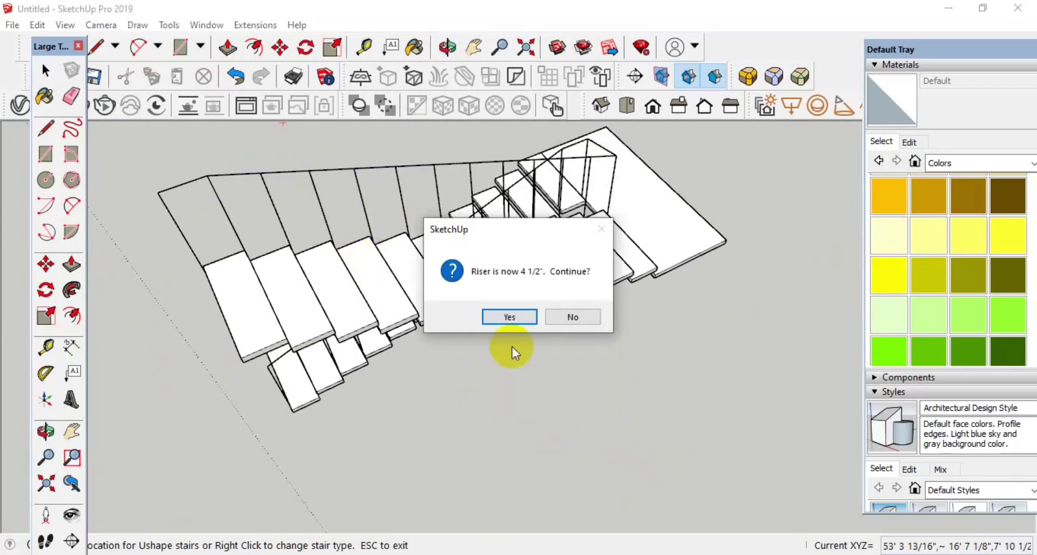
pyautogui.click(533, 315)
pyautogui.scroll(-2, 440, 332)
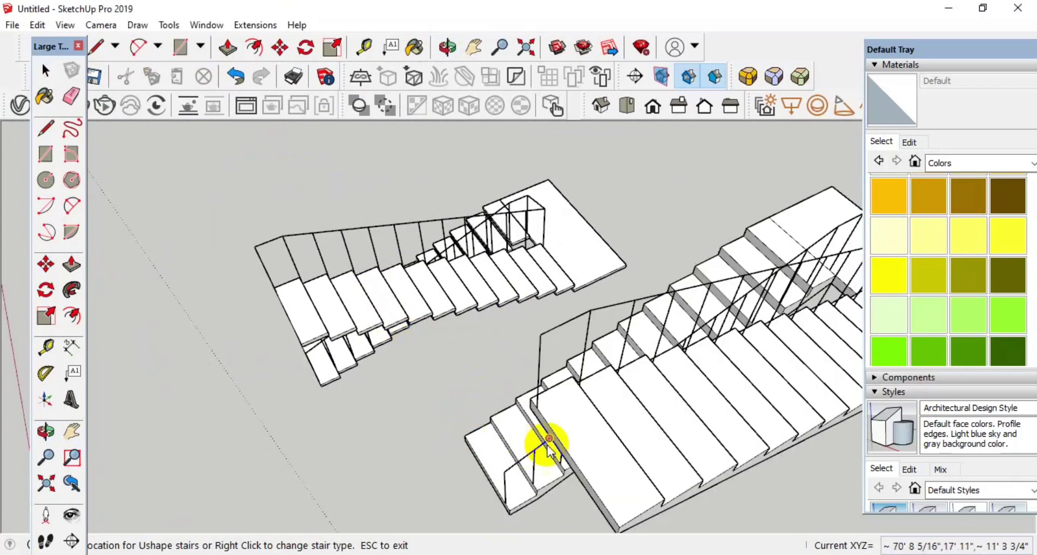
pyautogui.moveTo(544, 444)
pyautogui.mouseDown(button='middle')
pyautogui.moveTo(588, 418)
pyautogui.moveTo(824, 417)
pyautogui.moveTo(621, 398)
pyautogui.moveTo(336, 311)
pyautogui.moveTo(408, 202)
pyautogui.moveTo(433, 352)
pyautogui.moveTo(308, 336)
pyautogui.moveTo(618, 470)
pyautogui.moveTo(509, 348)
pyautogui.mouseUp(button='middle')
# Create a Ladder-type stair, accepting the Tube, 9' high, 3' wide wall ladder values.
pyautogui.click(254, 25)
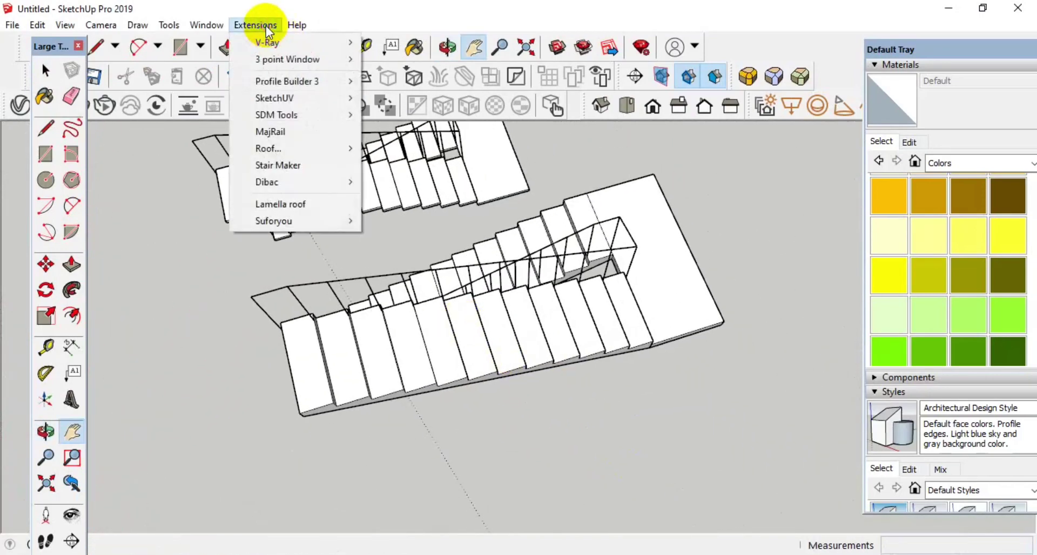
pyautogui.click(297, 172)
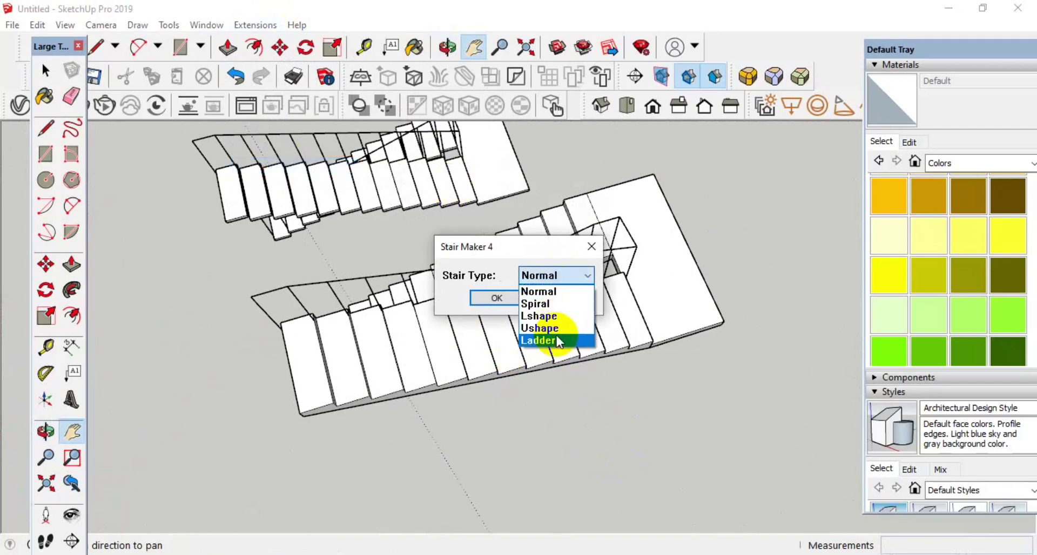
pyautogui.click(476, 298)
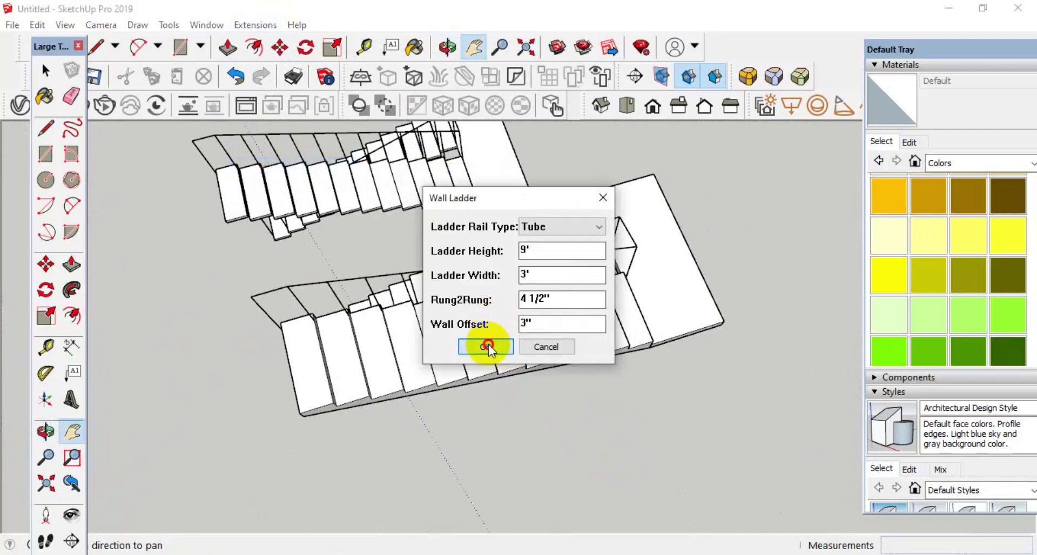
pyautogui.click(487, 347)
pyautogui.click(484, 299)
# Orbit and zoom in close to the new wall ladder.
pyautogui.scroll(-3, 475, 371)
pyautogui.scroll(2, 481, 348)
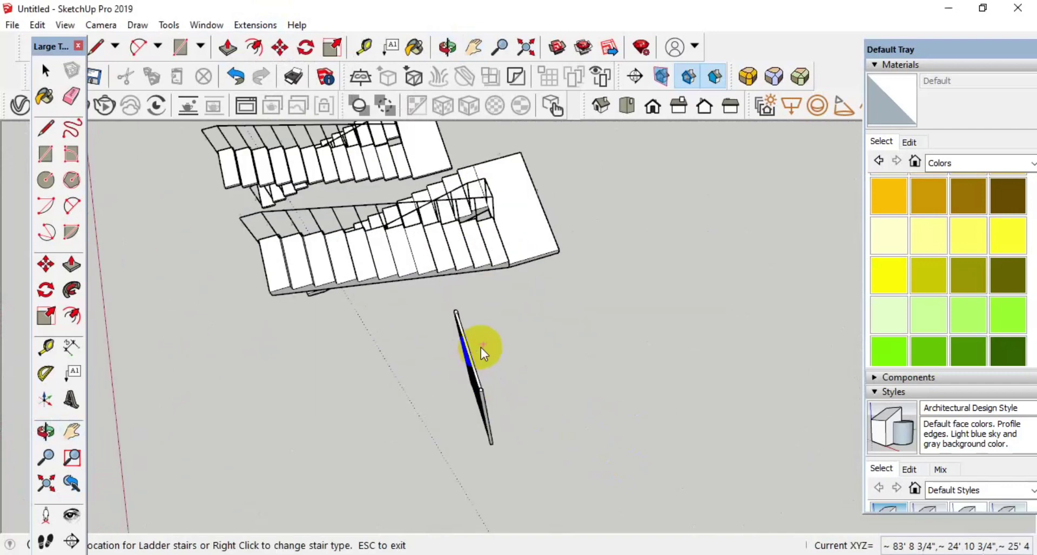
pyautogui.moveTo(481, 348)
pyautogui.mouseDown(button='middle')
pyautogui.moveTo(546, 317)
pyautogui.moveTo(533, 371)
pyautogui.mouseUp(button='middle')
pyautogui.scroll(3, 533, 371)
pyautogui.moveTo(521, 308)
pyautogui.mouseDown(button='middle')
pyautogui.moveTo(591, 297)
pyautogui.moveTo(601, 327)
pyautogui.mouseUp(button='middle')
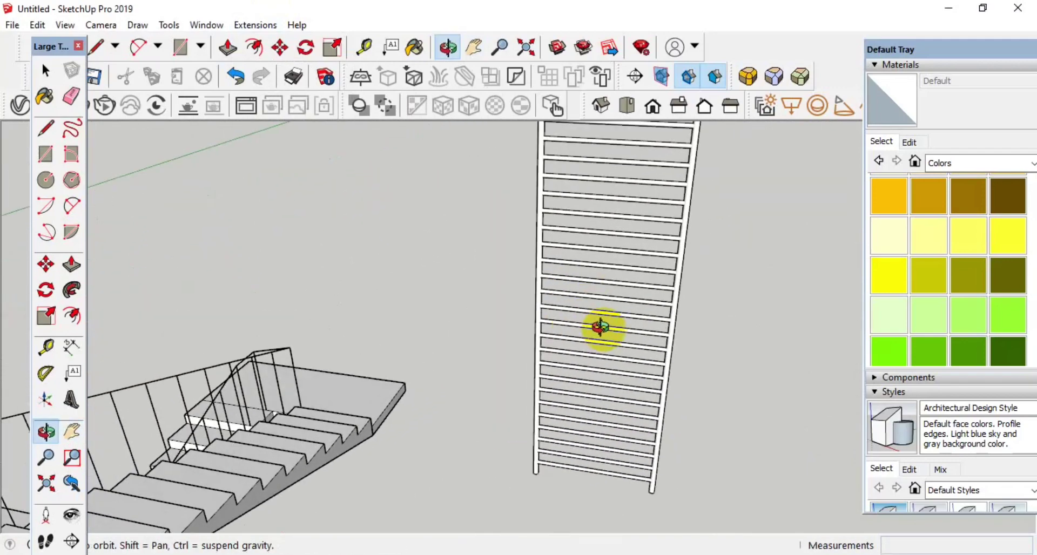
pyautogui.scroll(-3, 594, 335)
# Pan and zoom across the row of staircases back to the figure and straight stair.
pyautogui.keyDown('shift'); pyautogui.moveTo(522, 375); pyautogui.dragTo(815, 313, button='middle'); pyautogui.keyUp('shift')
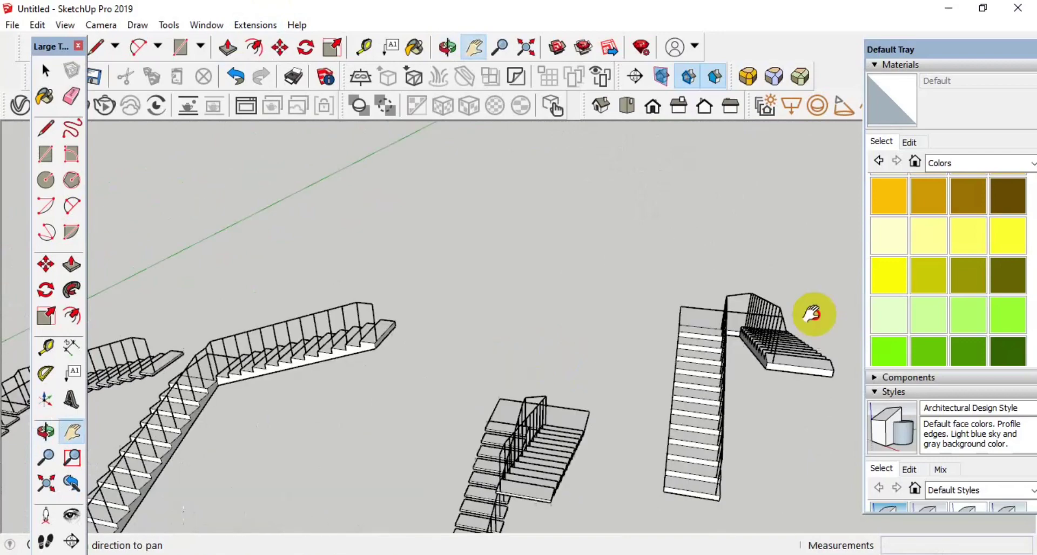
pyautogui.scroll(-3, 568, 301)
pyautogui.scroll(-3, 387, 347)
pyautogui.keyDown('shift'); pyautogui.moveTo(387, 347); pyautogui.dragTo(562, 373, button='middle'); pyautogui.keyUp('shift')
pyautogui.scroll(3, 475, 325)
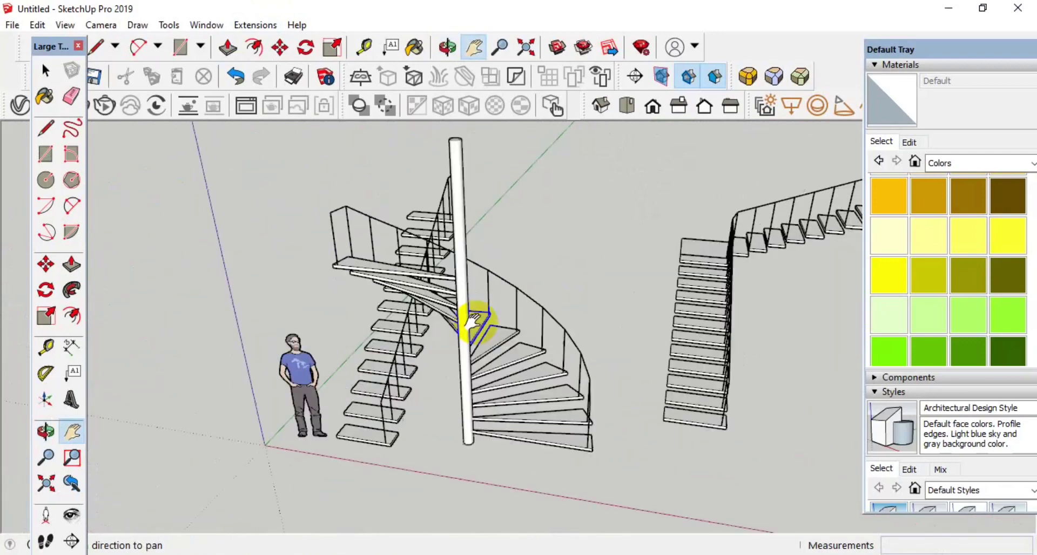
pyautogui.scroll(3, 470, 324)
pyautogui.moveTo(470, 324)
pyautogui.keyDown('shift'); pyautogui.mouseDown(button='middle')
pyautogui.moveTo(614, 278)
pyautogui.moveTo(597, 300)
pyautogui.moveTo(725, 313)
pyautogui.moveTo(470, 331)
pyautogui.moveTo(379, 243)
pyautogui.mouseUp(button='middle'); pyautogui.keyUp('shift')
pyautogui.click(261, 28)
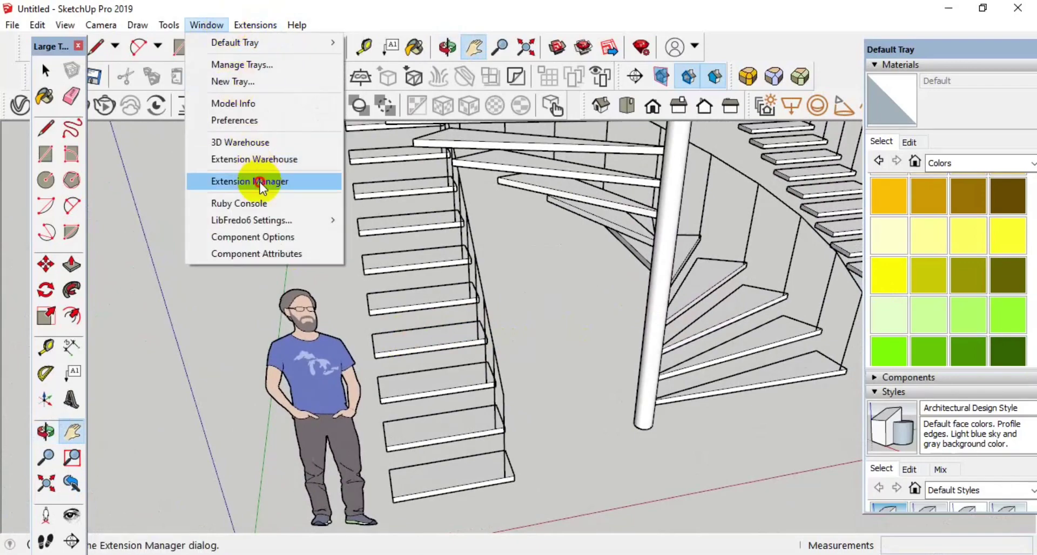
# Install the Stair_Maker_v4.rbz extension from the Plugin Collection-1 folder via the Extension Manager.
pyautogui.click(261, 183)
pyautogui.click(414, 510)
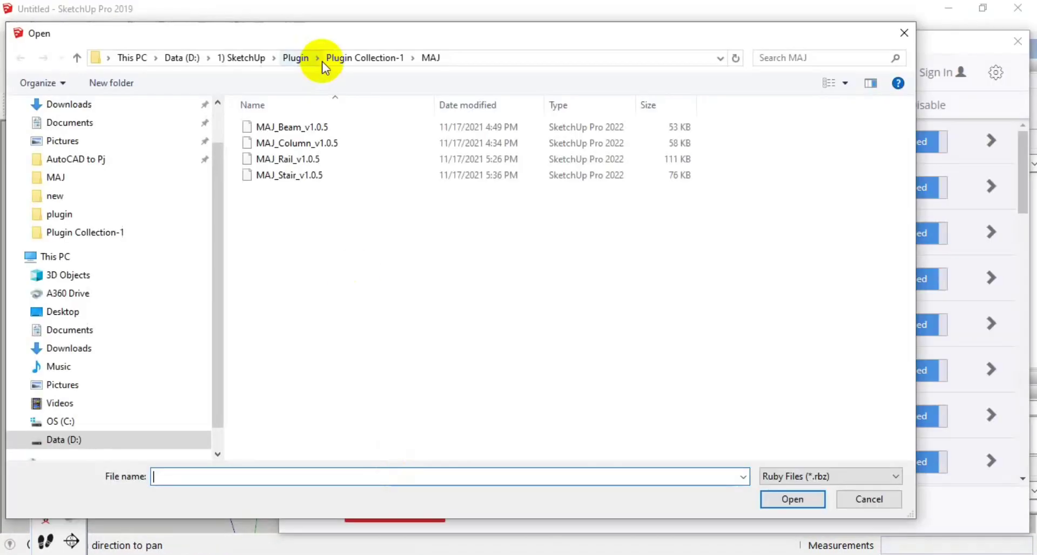
pyautogui.click(372, 58)
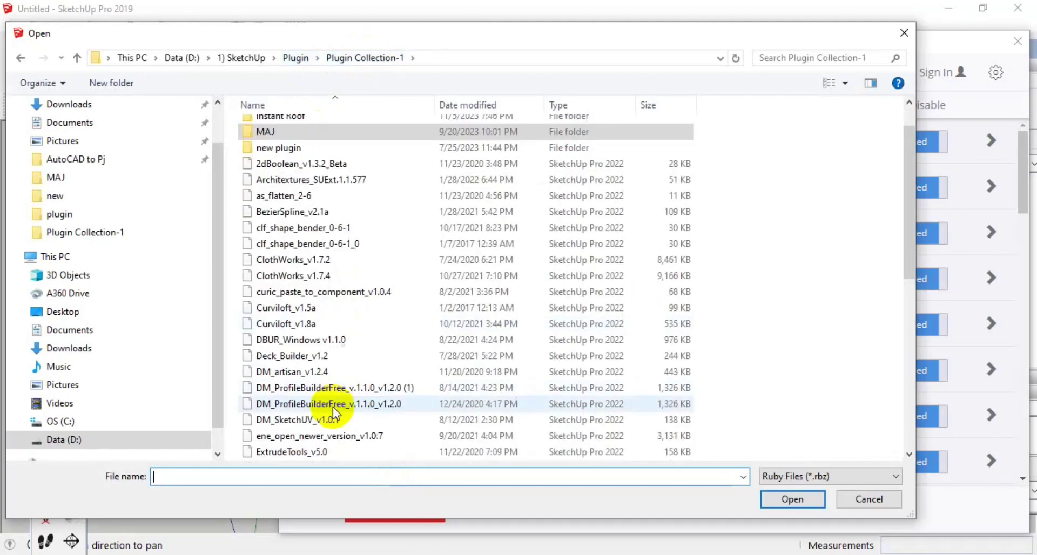
pyautogui.scroll(-6, 332, 408)
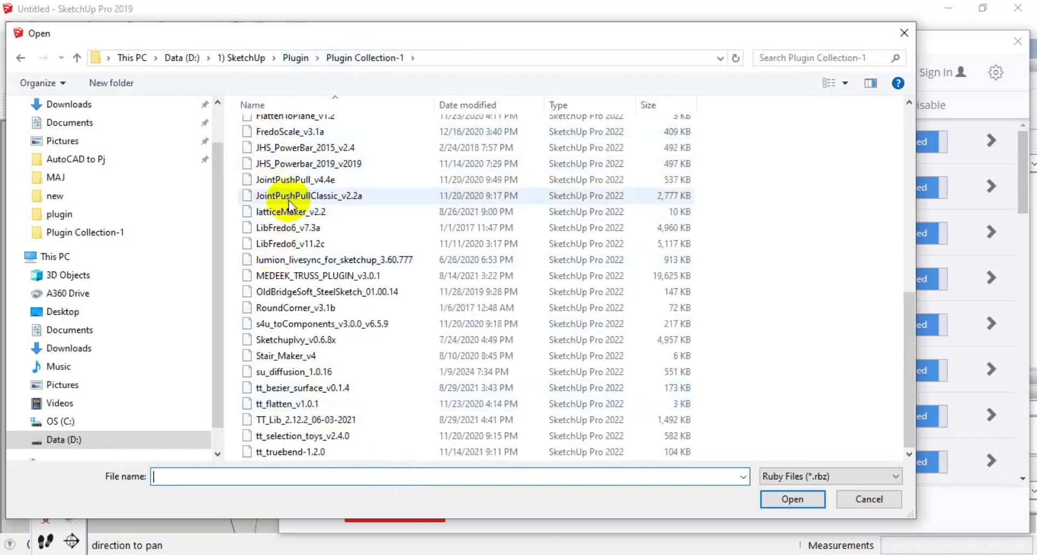
pyautogui.click(294, 356)
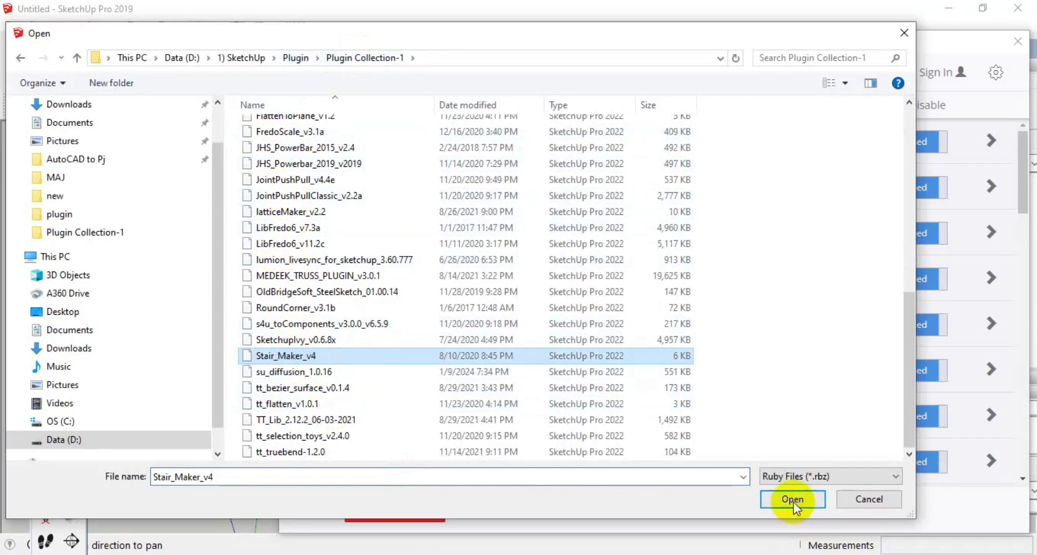
pyautogui.click(793, 500)
# Close the Extension Manager, zoom in on the staircases and bring up the Extensions menu.
pyautogui.click(1018, 41)
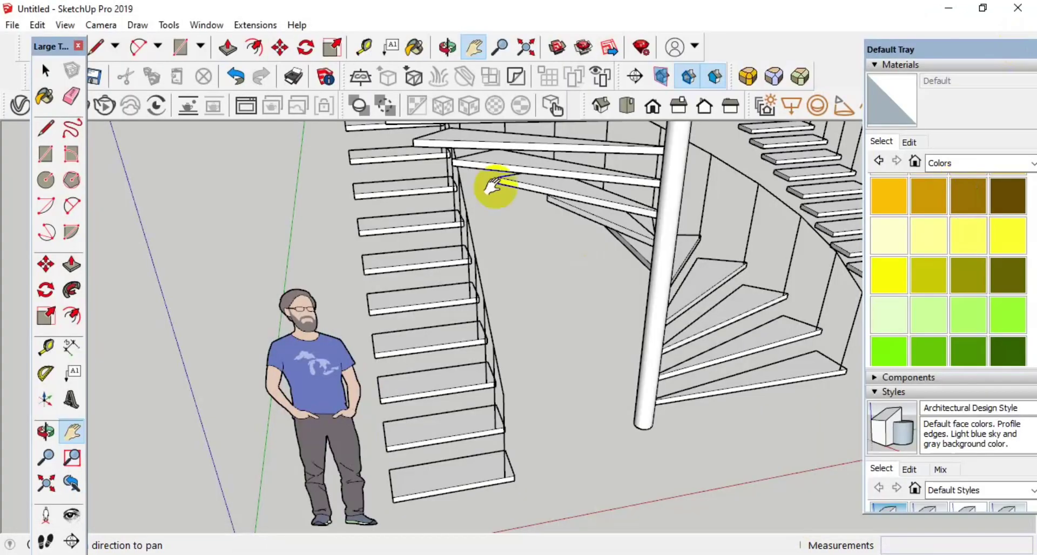
pyautogui.scroll(2, 347, 204)
pyautogui.scroll(3, 278, 194)
pyautogui.scroll(-3, 313, 185)
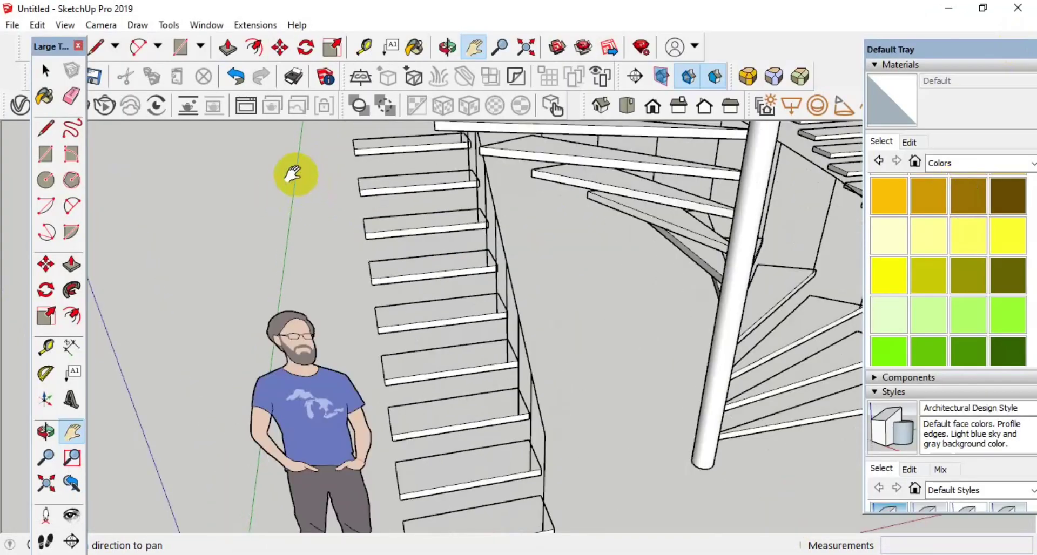
pyautogui.rightClick(283, 161)
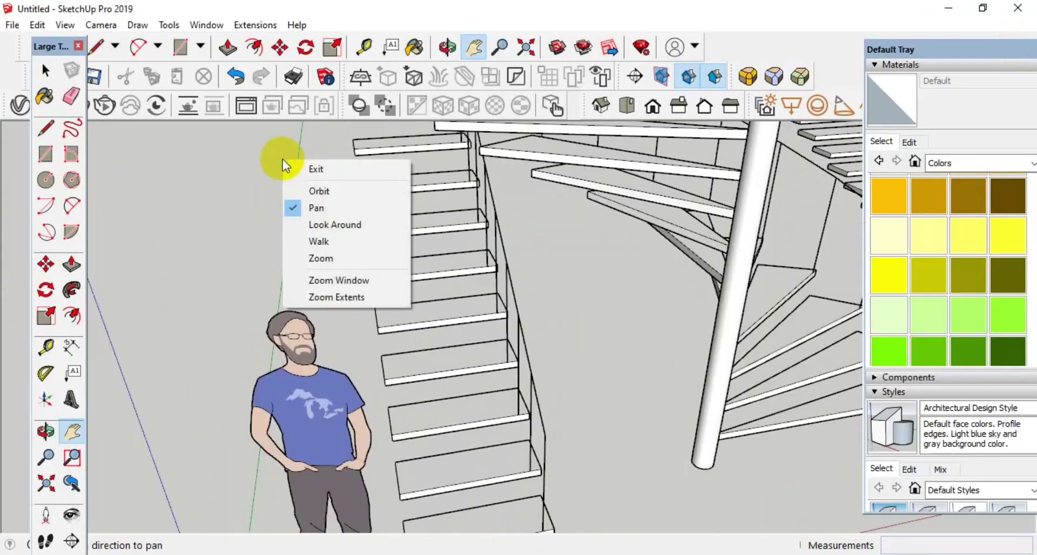
pyautogui.click(258, 24)
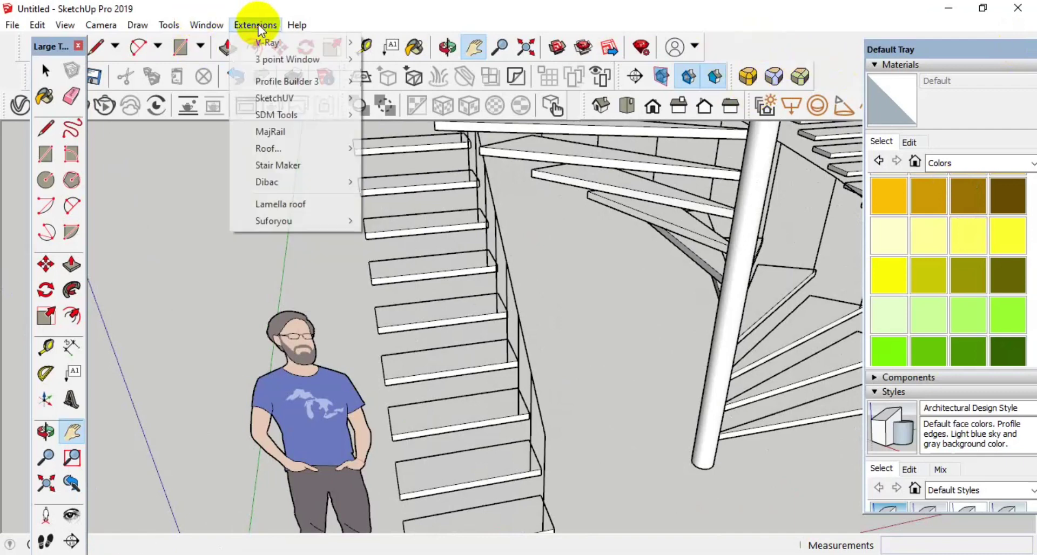
# Launch Stair Maker and choose the Normal stair type to reach its settings.
pyautogui.click(275, 165)
pyautogui.click(534, 276)
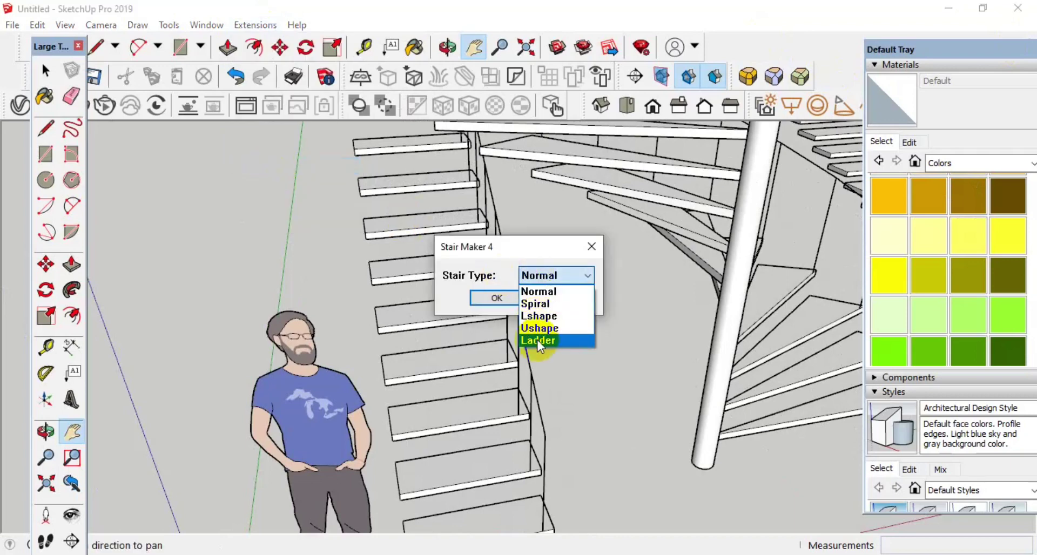
pyautogui.click(551, 292)
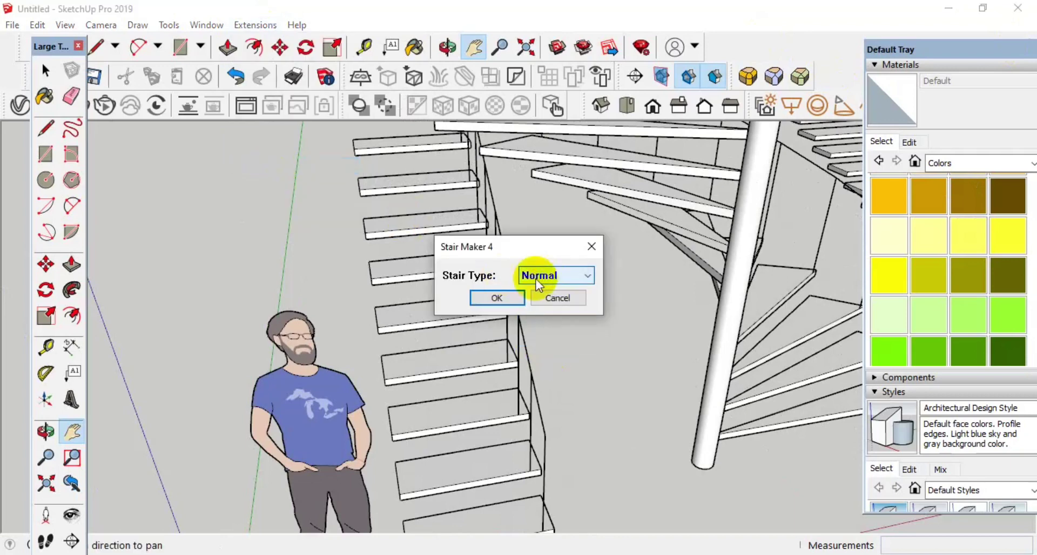
pyautogui.click(496, 298)
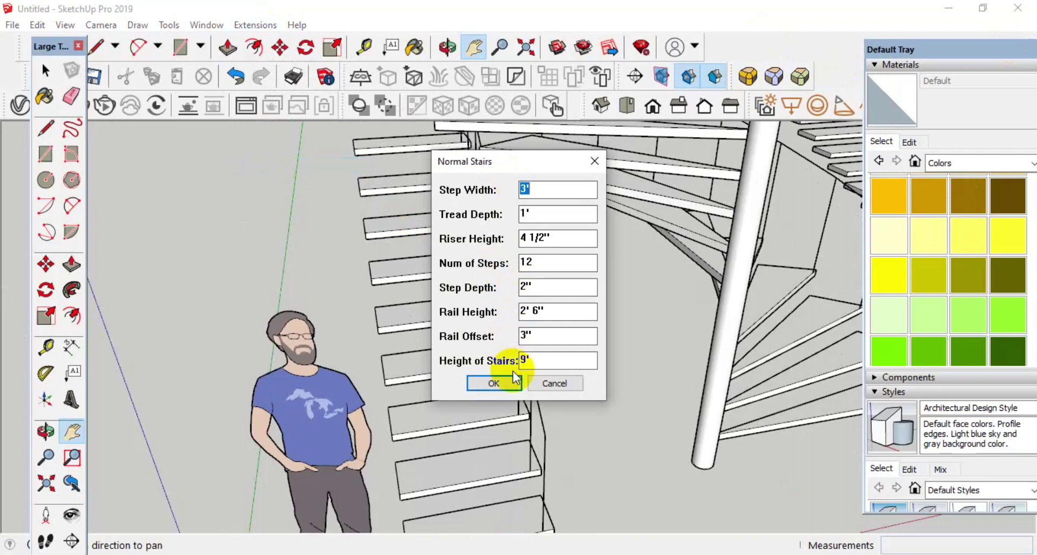
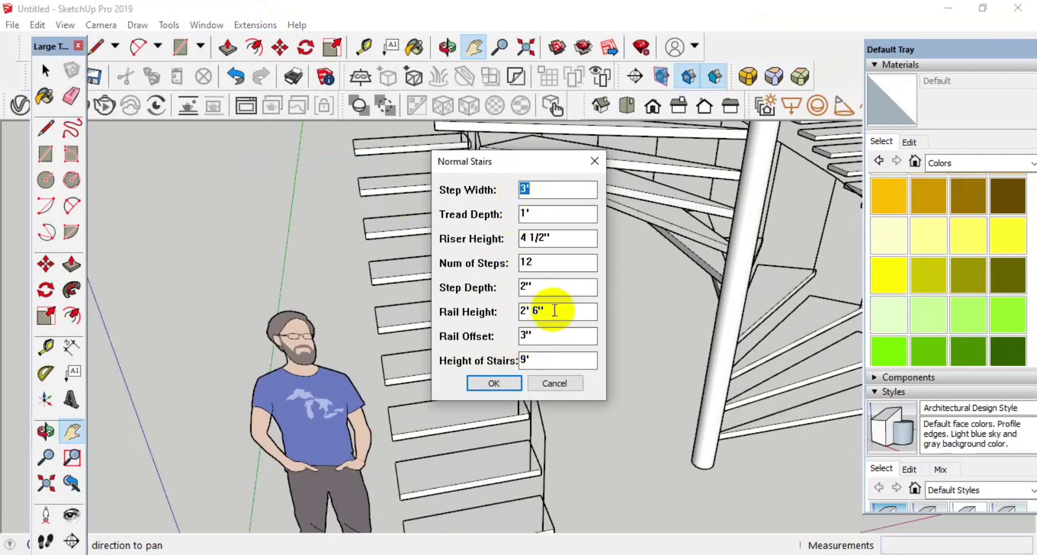
# Dismiss Normal Stairs, decline the 9' riser prompt and cancel Stair Maker without building stairs.
pyautogui.moveTo(556, 310); pyautogui.dragTo(476, 297)
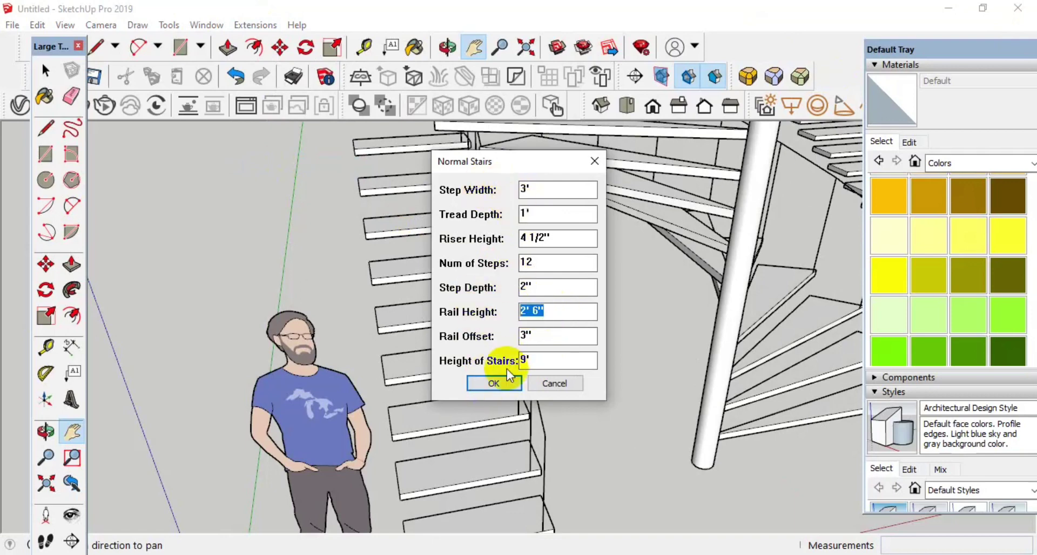
pyautogui.click(501, 383)
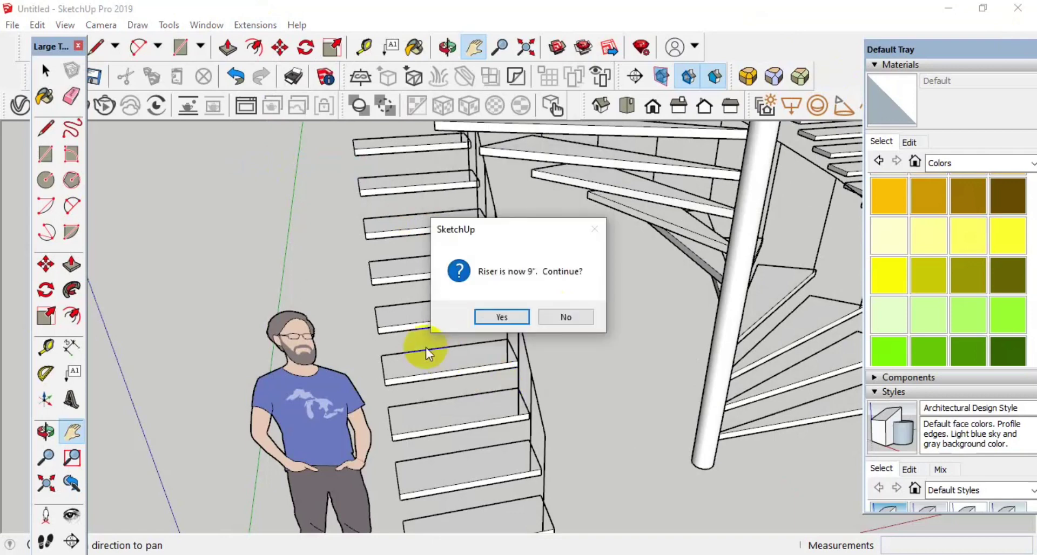
pyautogui.click(579, 316)
pyautogui.click(602, 248)
# Orbit and zoom to the spiral stair and select its group.
pyautogui.scroll(-5, 636, 312)
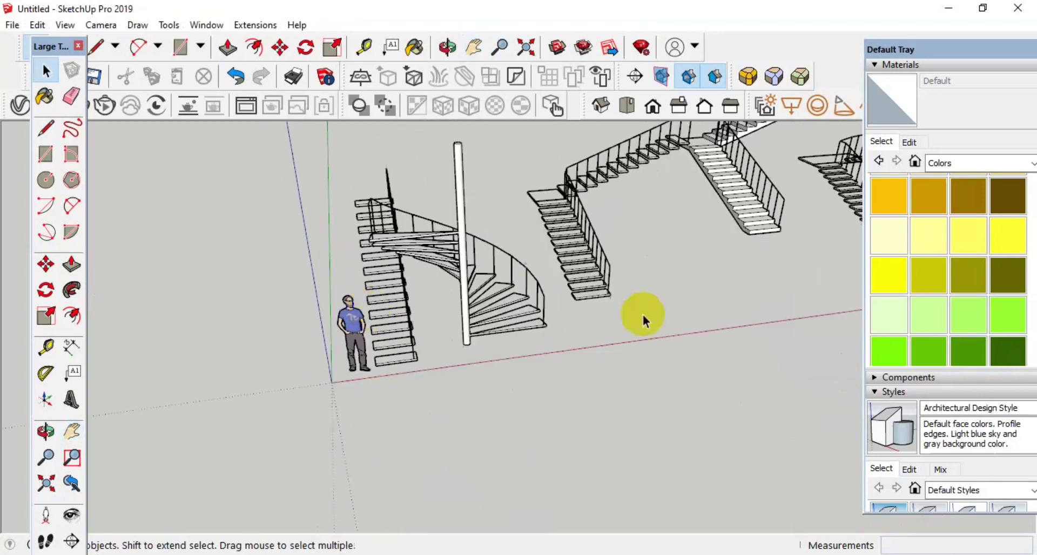
pyautogui.moveTo(637, 313); pyautogui.dragTo(359, 367, button='middle')
pyautogui.scroll(5, 463, 199)
pyautogui.scroll(2, 463, 198)
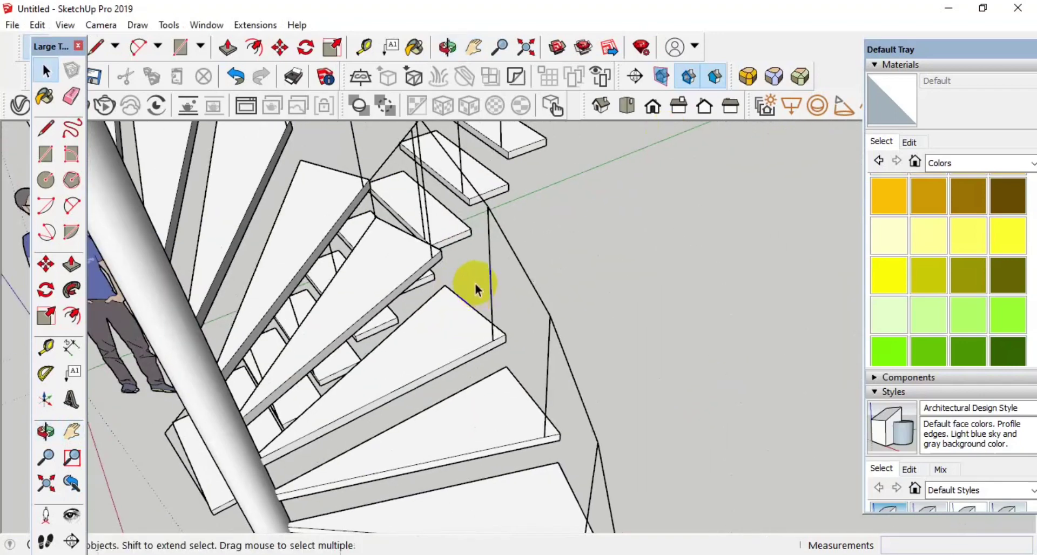
pyautogui.scroll(-3, 475, 283)
pyautogui.keyDown('shift'); pyautogui.moveTo(528, 296); pyautogui.dragTo(319, 166, button='middle'); pyautogui.keyUp('shift')
pyautogui.scroll(-3, 417, 208)
pyautogui.scroll(4, 303, 347)
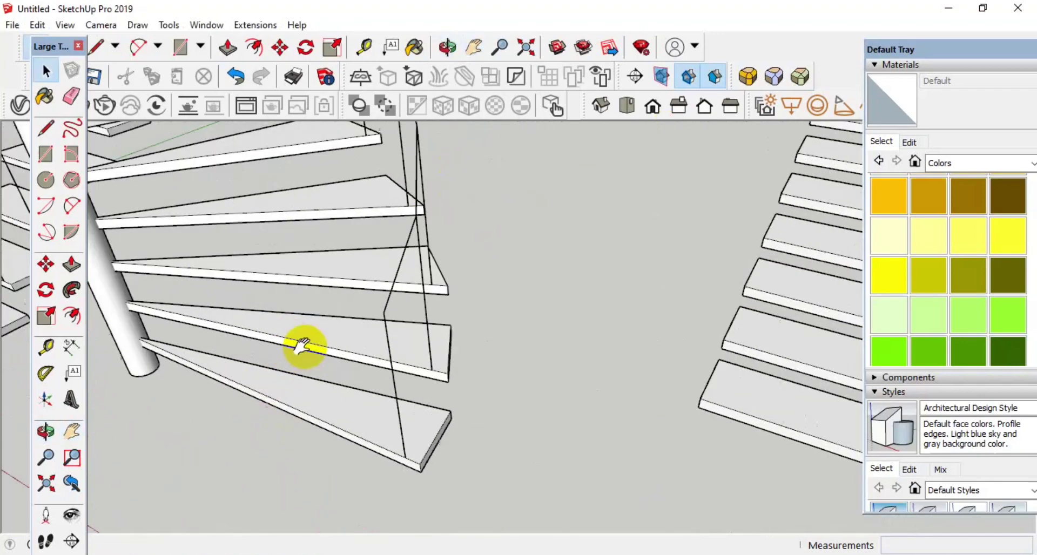
pyautogui.click(335, 332)
# Edit the spiral stair group and paint its first four treads Color D05.
pyautogui.rightClick(336, 333)
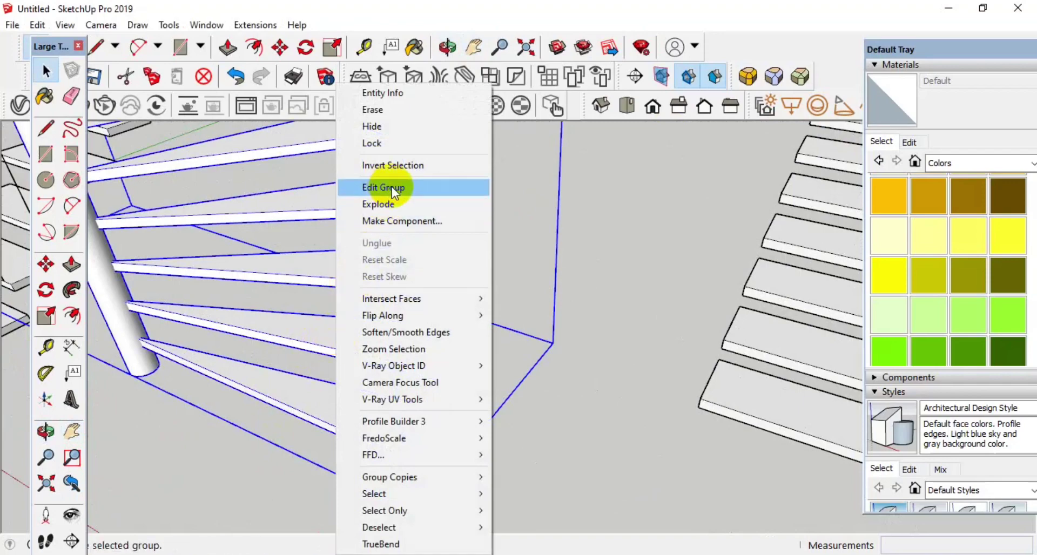
pyautogui.click(391, 187)
pyautogui.click(888, 206)
pyautogui.click(347, 336)
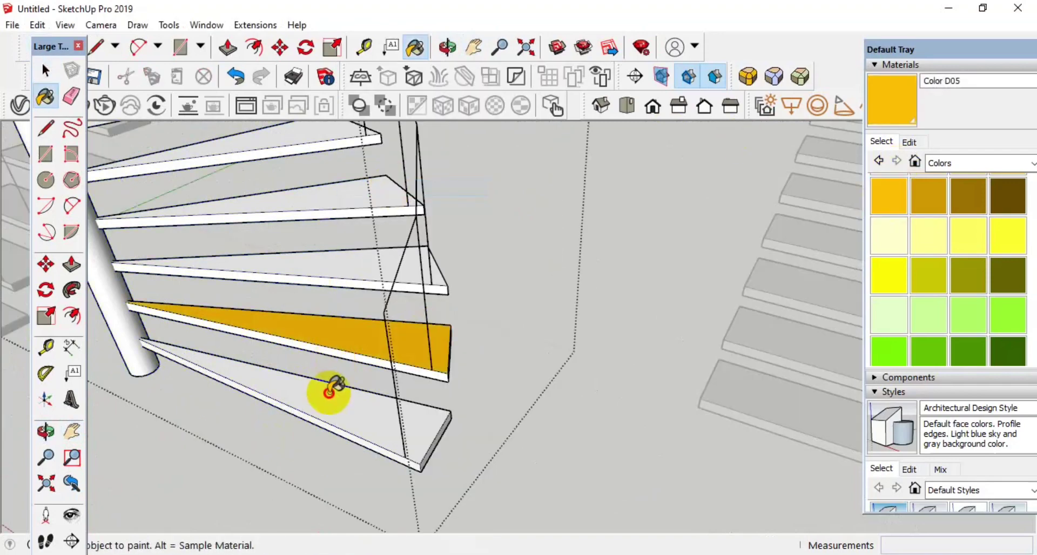
pyautogui.click(331, 393)
pyautogui.click(382, 271)
pyautogui.click(345, 197)
# Paint the remaining white treads up the spiral Color D05.
pyautogui.moveTo(433, 343); pyautogui.dragTo(366, 247, button='middle')
pyautogui.click(365, 247)
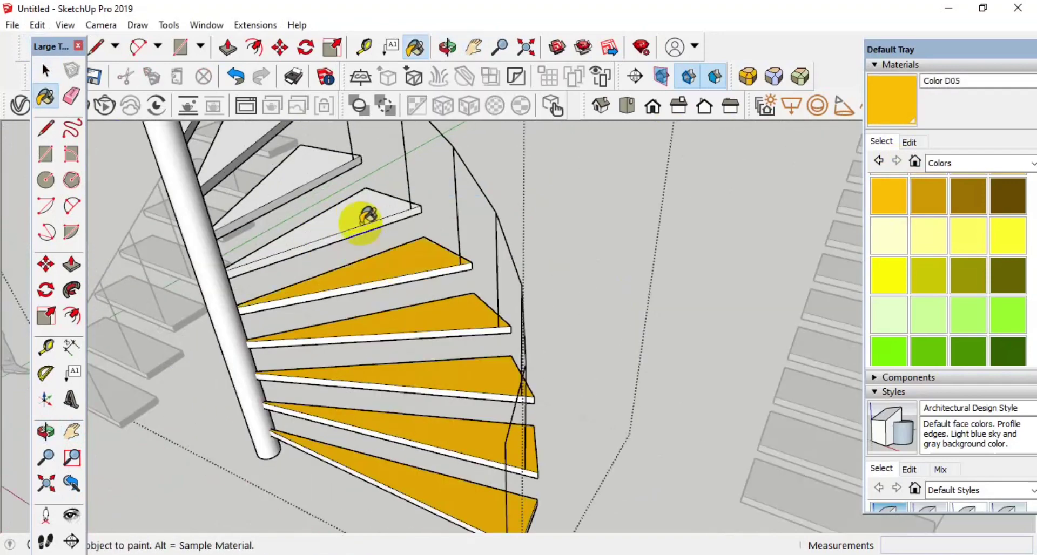
pyautogui.click(358, 220)
pyautogui.click(301, 166)
pyautogui.click(241, 138)
pyautogui.moveTo(423, 295); pyautogui.dragTo(301, 150, button='middle')
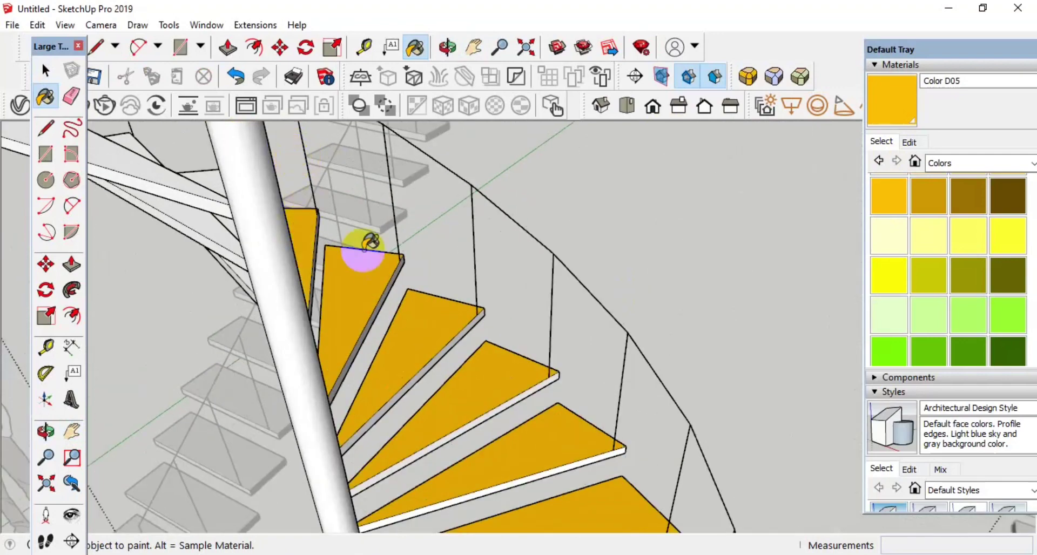
pyautogui.moveTo(371, 241)
pyautogui.mouseDown(button='middle')
pyautogui.moveTo(293, 398)
pyautogui.moveTo(287, 376)
pyautogui.mouseUp(button='middle')
pyautogui.click(300, 262)
pyautogui.click(259, 220)
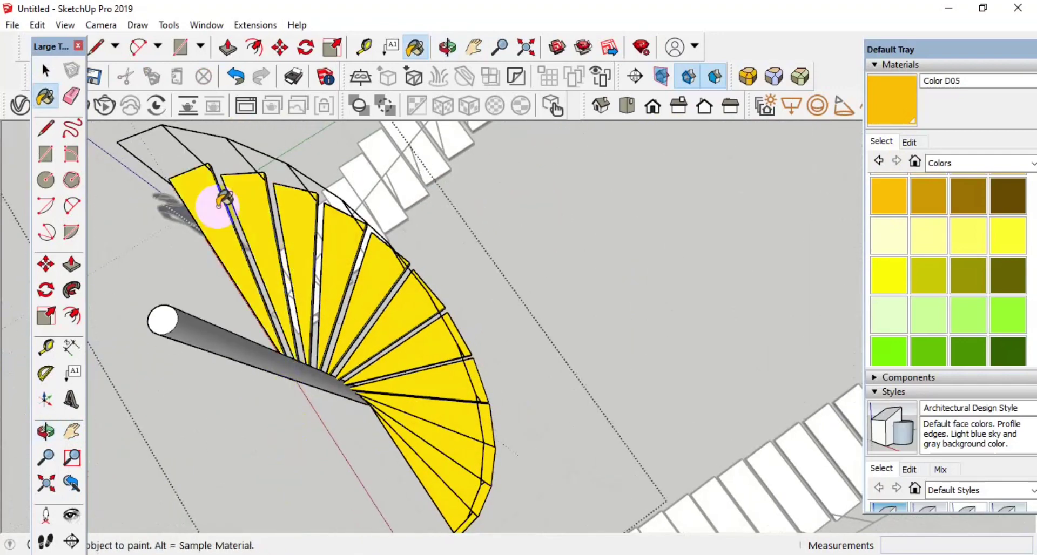
pyautogui.click(215, 201)
# Review the painted spiral stair from the side, then close it for a new model.
pyautogui.press('space')
pyautogui.moveTo(509, 319)
pyautogui.mouseDown(button='middle')
pyautogui.moveTo(713, 114)
pyautogui.moveTo(559, 381)
pyautogui.mouseUp(button='middle')
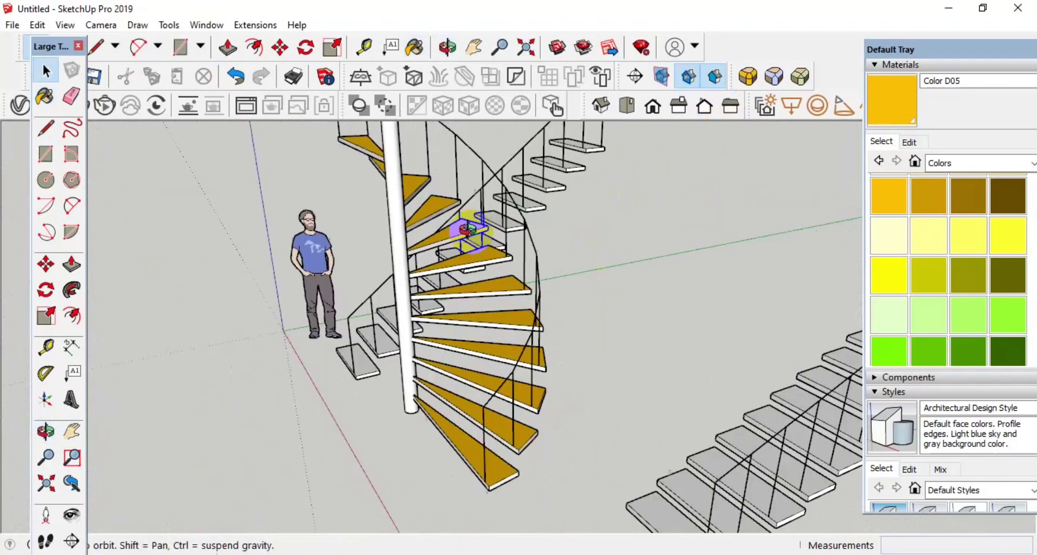
pyautogui.scroll(4, 559, 381)
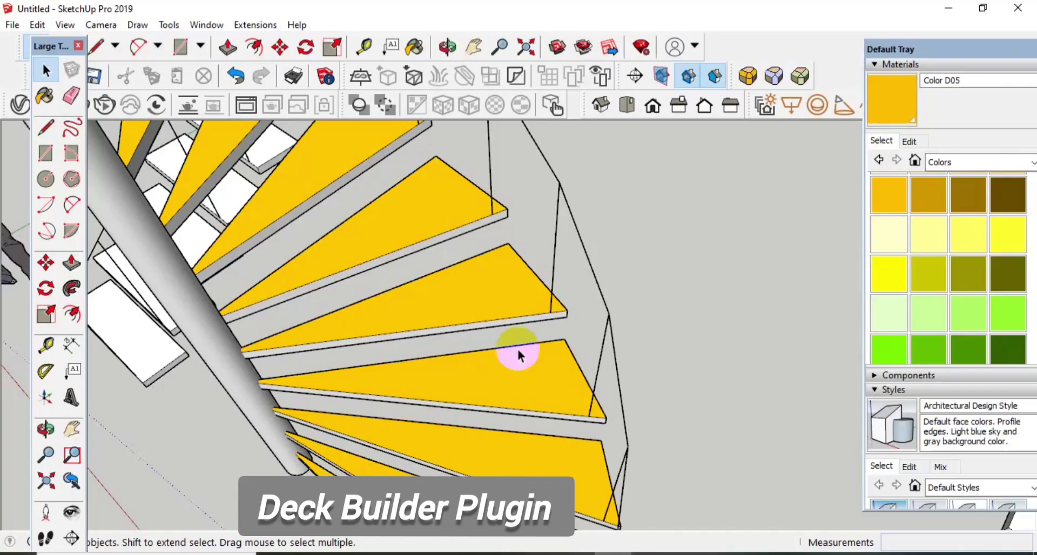
pyautogui.scroll(-2, 514, 352)
pyautogui.scroll(-5, 475, 290)
pyautogui.scroll(3, 618, 379)
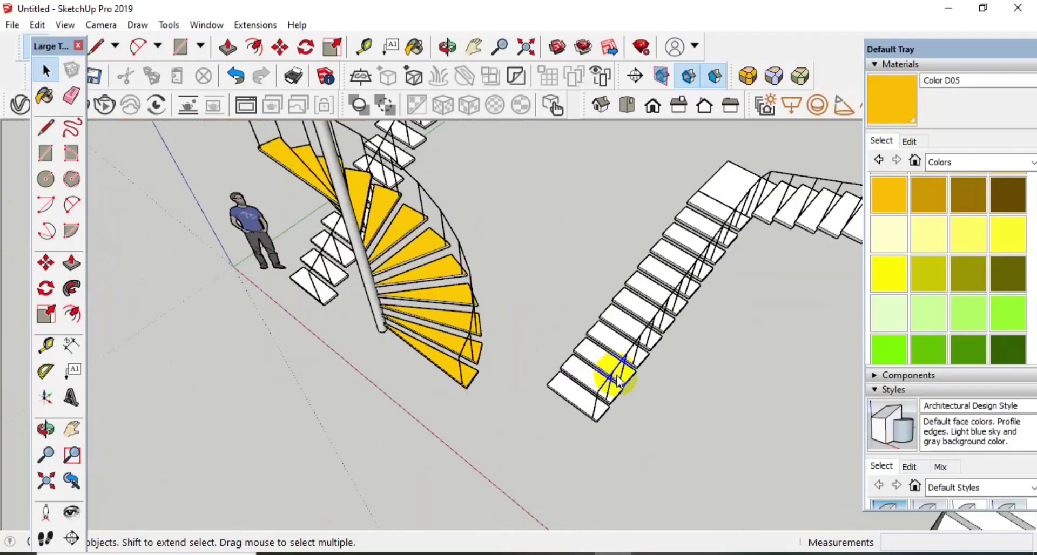
pyautogui.hotkey('alt', 'F4')
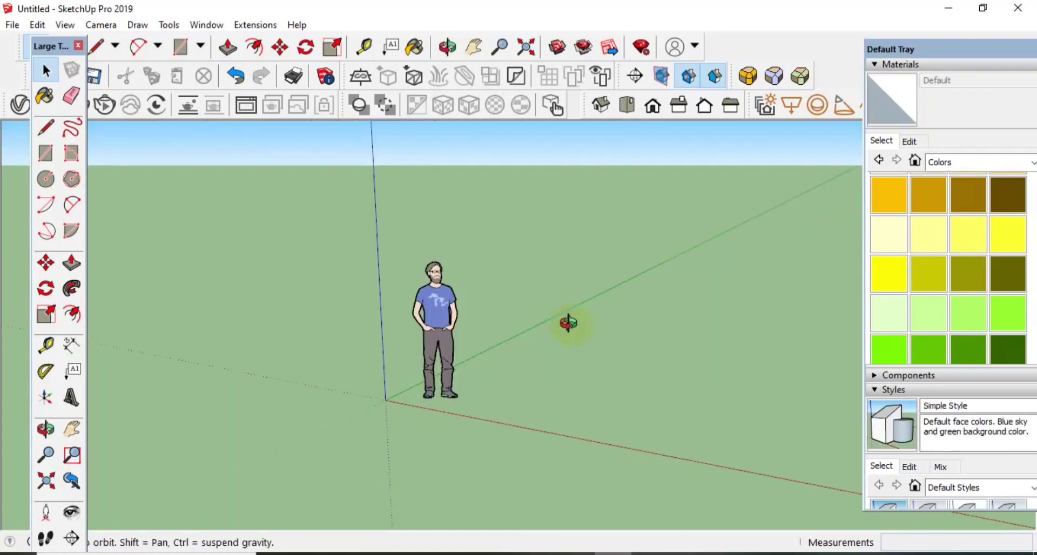
# Show the Deck Builder toolbar and move it into position.
pyautogui.rightClick(834, 80)
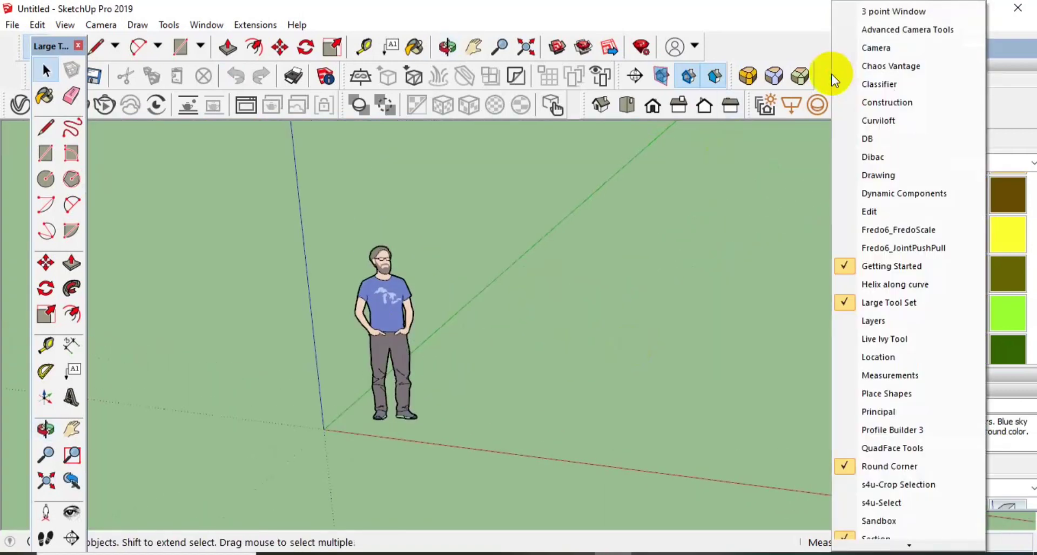
pyautogui.click(855, 124)
pyautogui.moveTo(149, 159); pyautogui.dragTo(494, 221)
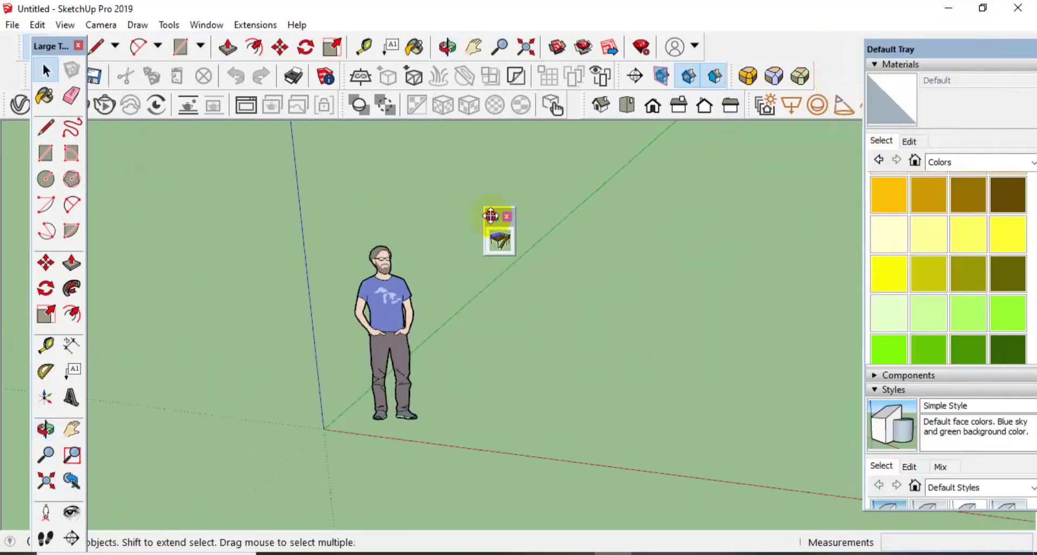
# Draw a 5' square face on the ground and reverse it so its front faces up.
pyautogui.moveTo(456, 370); pyautogui.dragTo(445, 451, button='middle')
pyautogui.press('r')
pyautogui.click(434, 416)
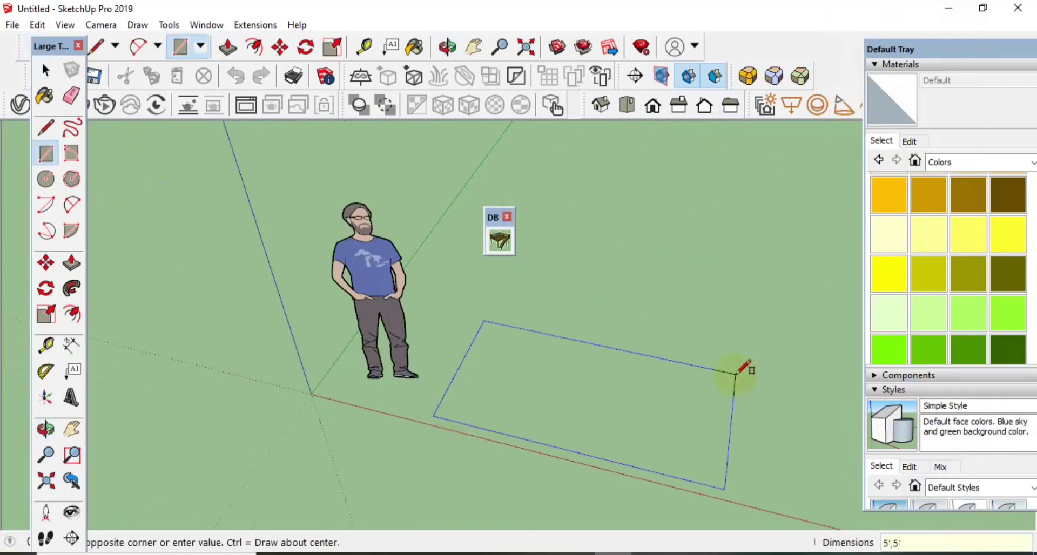
pyautogui.click(738, 373)
pyautogui.press('space')
pyautogui.scroll(3, 607, 436)
pyautogui.rightClick(556, 389)
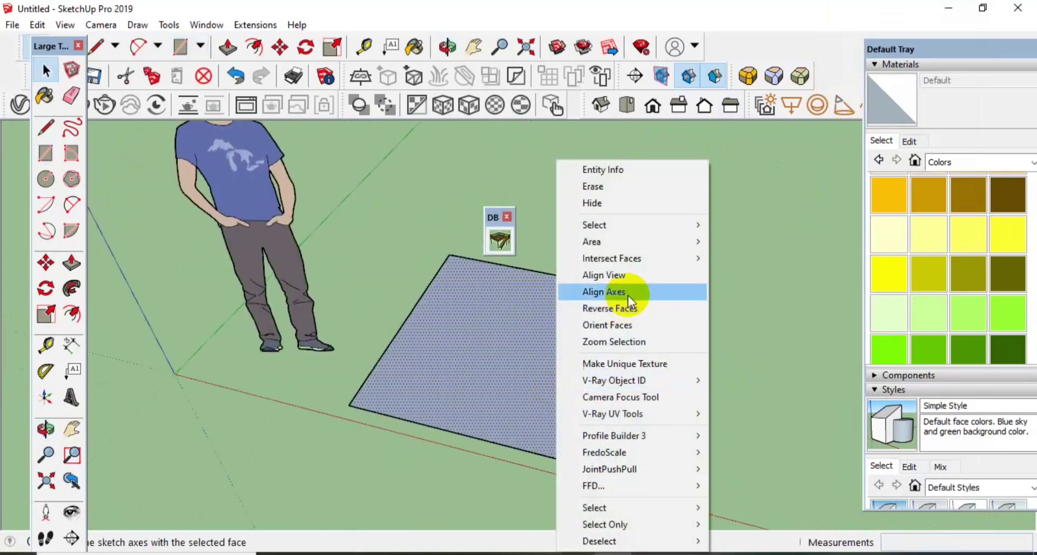
pyautogui.click(626, 312)
pyautogui.scroll(-3, 440, 351)
# Copy the square face with Move+Ctrl and 4x into a row of evenly spaced faces.
pyautogui.press('m')
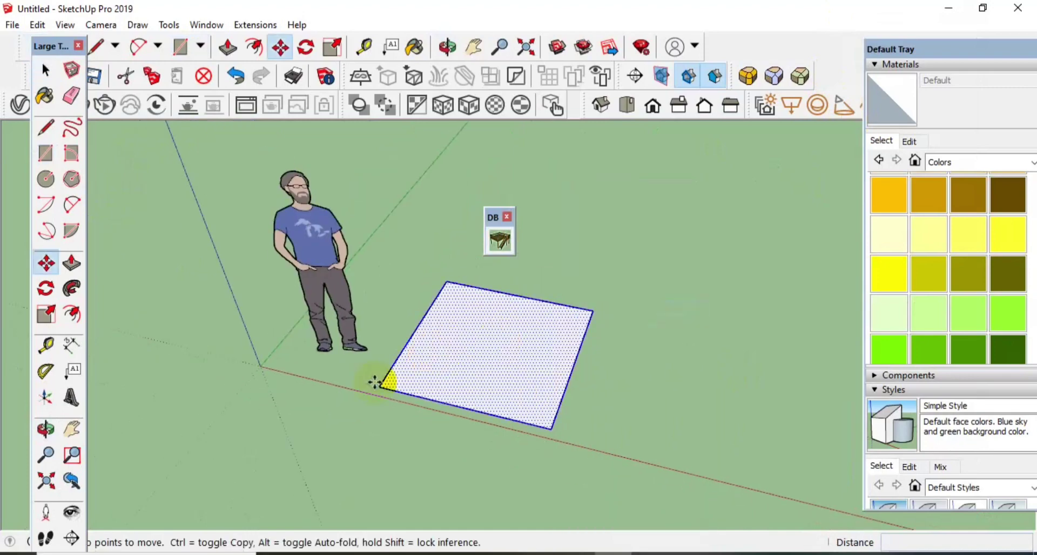
pyautogui.click(375, 382)
pyautogui.press('ctrl')
pyautogui.scroll(-2, 374, 383)
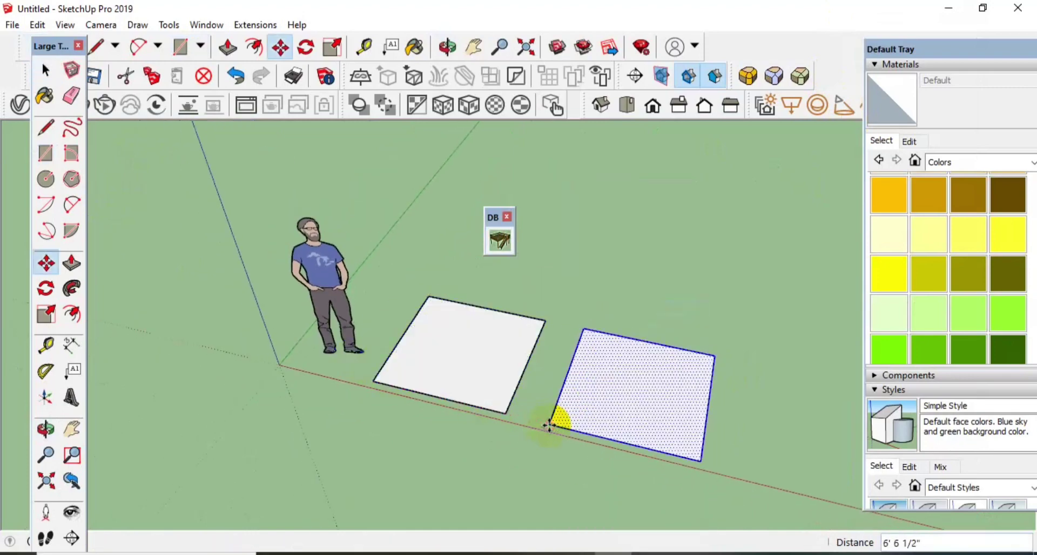
pyautogui.press('Return')
pyautogui.scroll(3, 551, 416)
pyautogui.press('space')
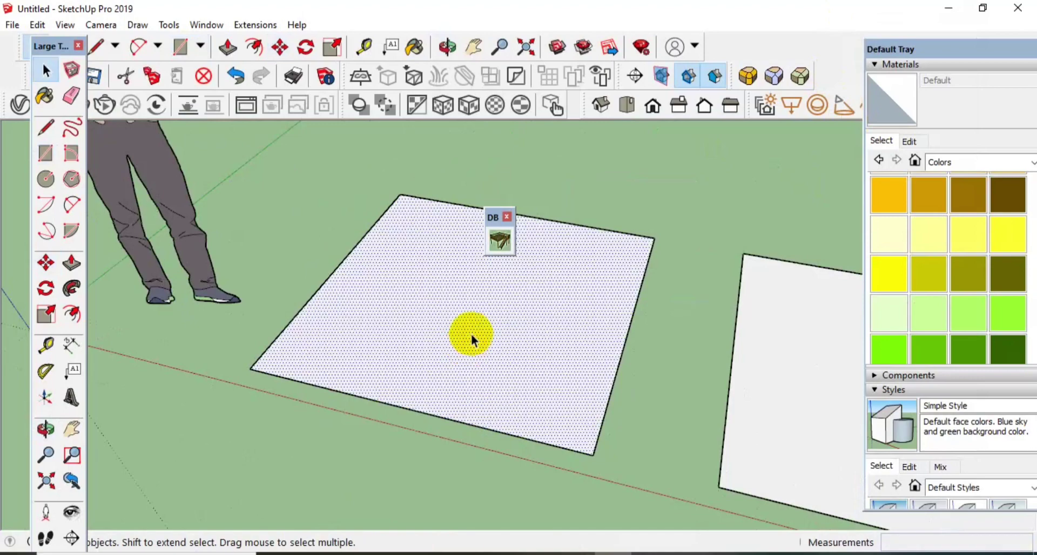
pyautogui.scroll(2, 375, 313)
pyautogui.scroll(2, 432, 281)
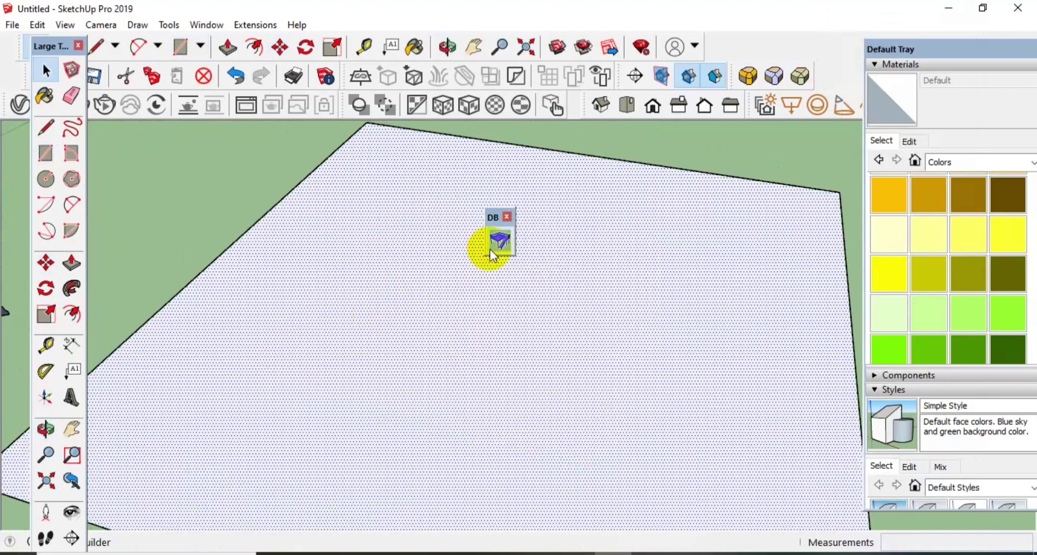
pyautogui.scroll(-1, 446, 278)
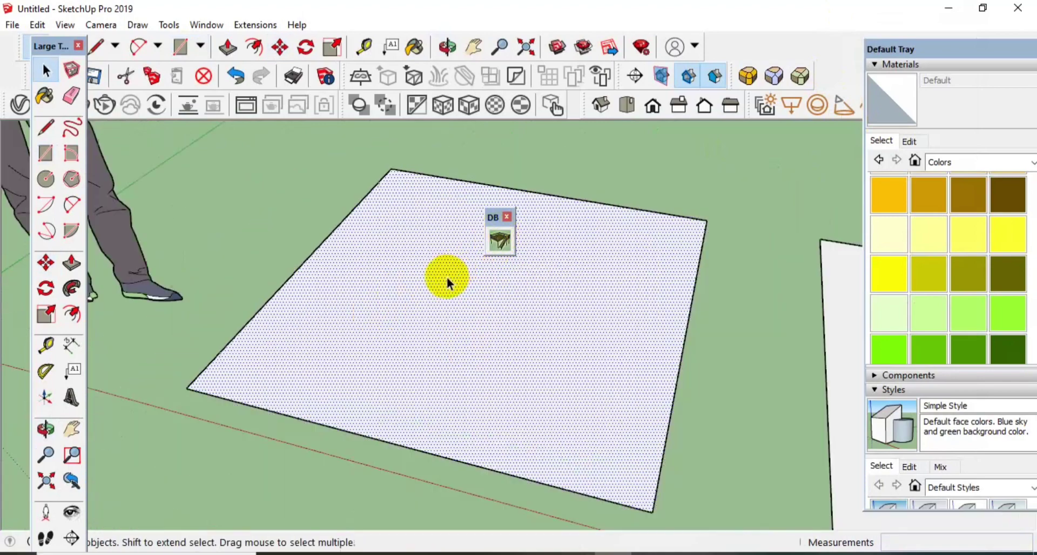
# In Deck Builder, keep 2x4 decking and 2x6 joists and choose Post_B posts.
pyautogui.click(502, 237)
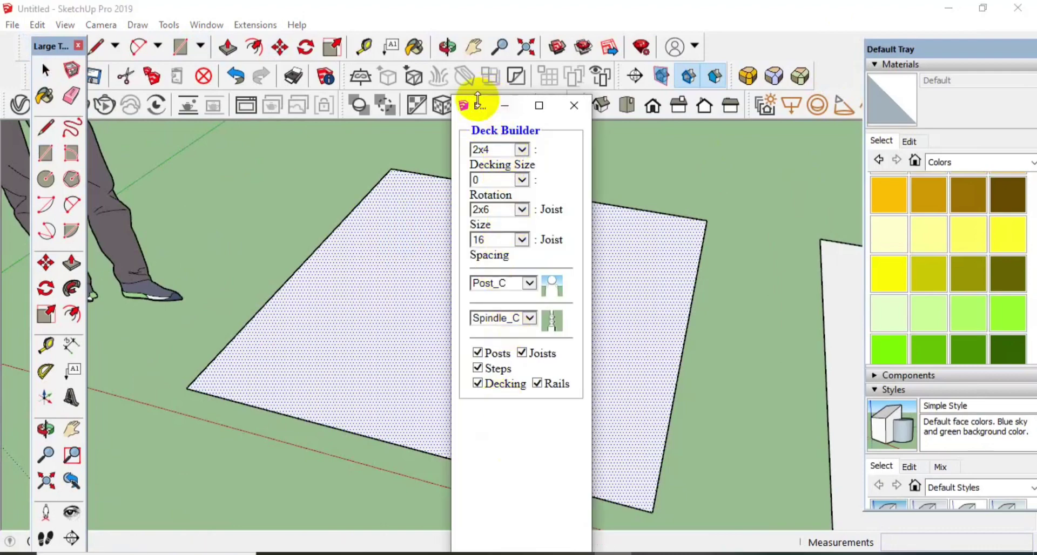
pyautogui.moveTo(455, 98)
pyautogui.mouseDown()
pyautogui.moveTo(455, 181)
pyautogui.moveTo(420, 84)
pyautogui.mouseUp()
pyautogui.click(463, 184)
pyautogui.click(482, 159)
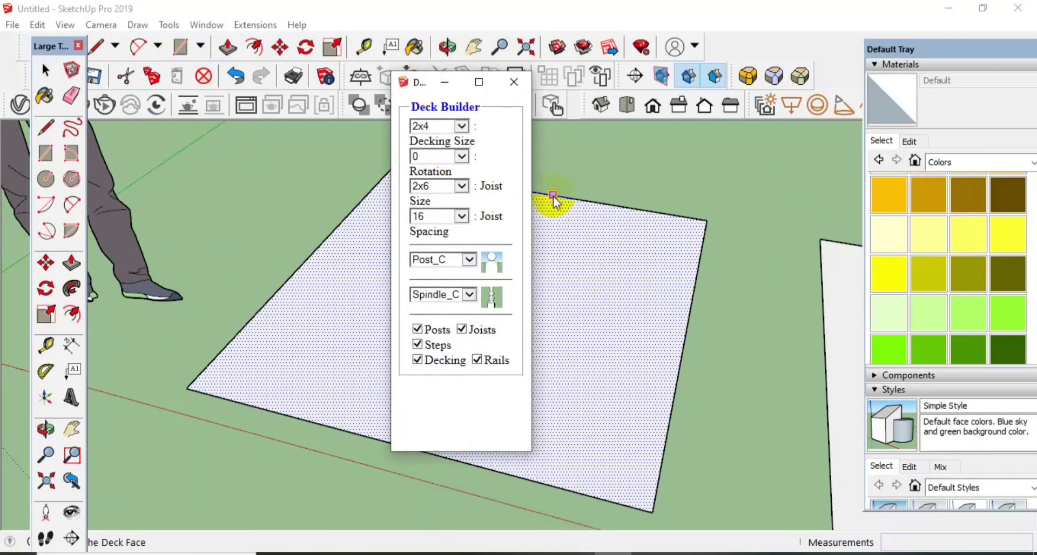
pyautogui.moveTo(531, 172); pyautogui.dragTo(718, 180)
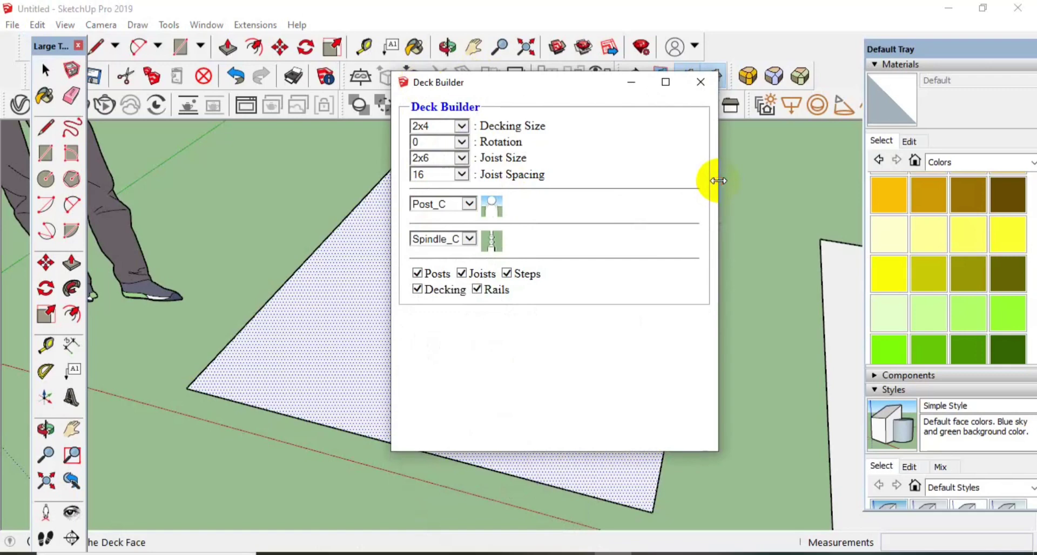
pyautogui.moveTo(484, 81); pyautogui.dragTo(656, 69)
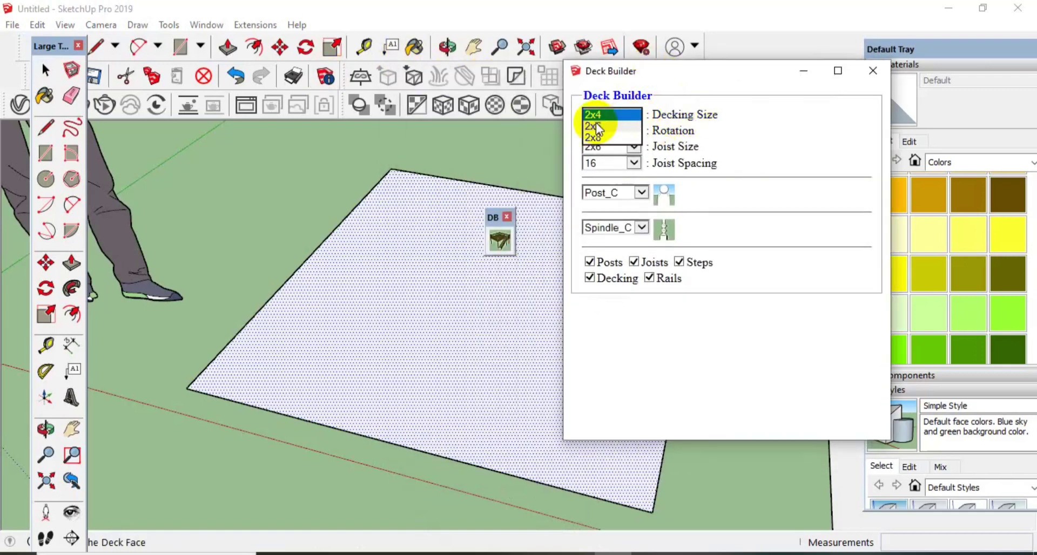
pyautogui.click(663, 131)
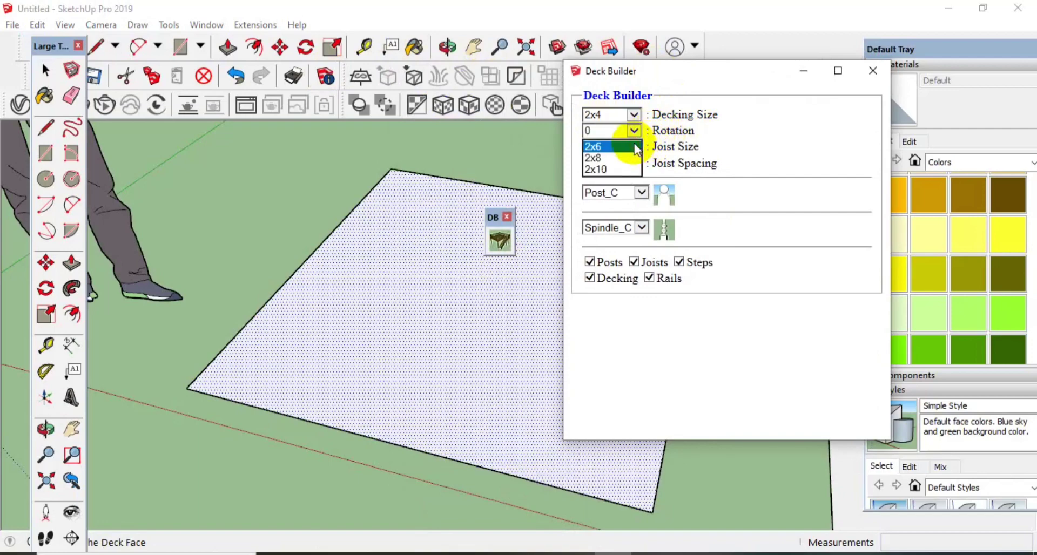
pyautogui.click(634, 145)
pyautogui.click(639, 161)
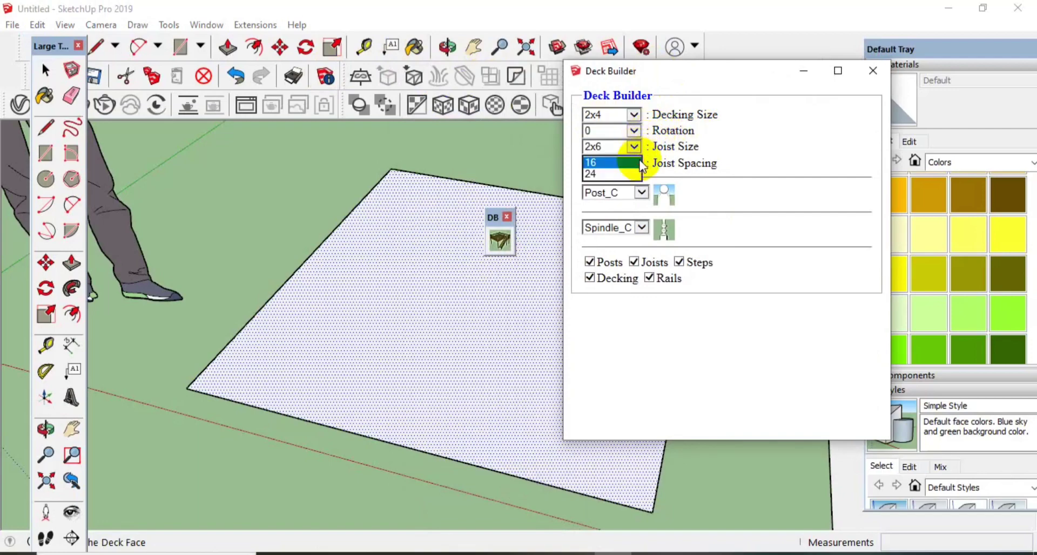
pyautogui.click(642, 194)
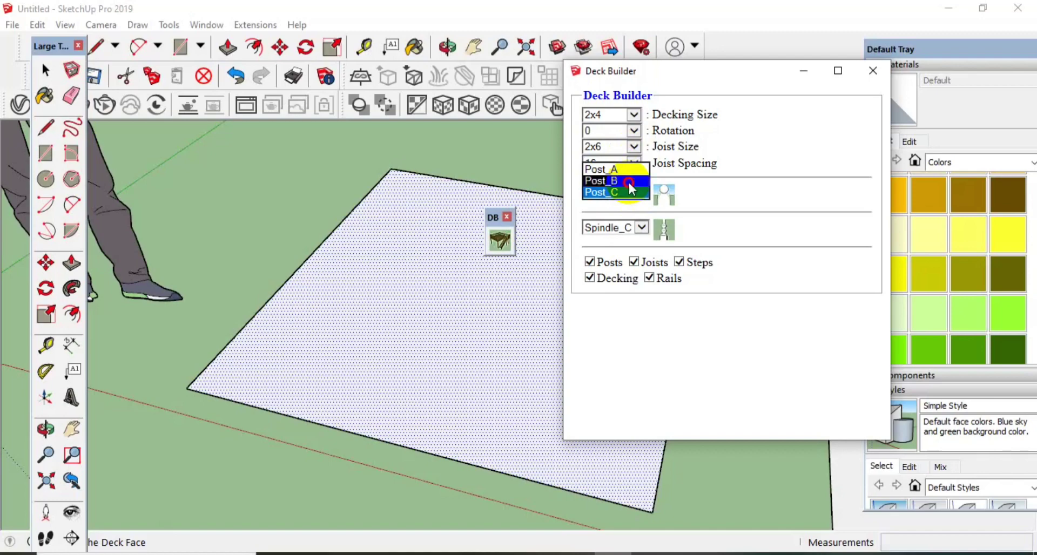
pyautogui.click(627, 181)
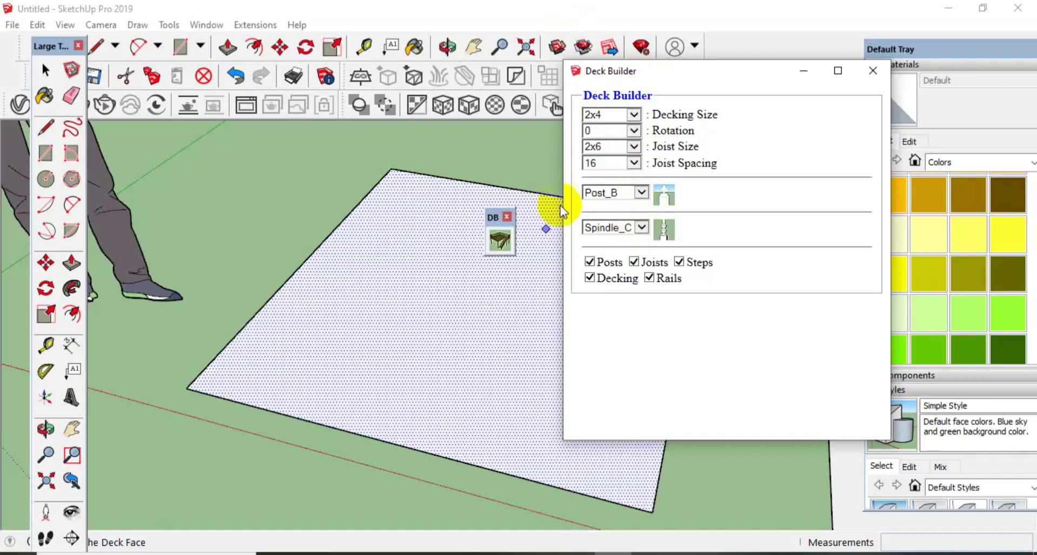
# Build the Post_B, Spindle_C railed deck on the selected face and inspect it.
pyautogui.click(342, 319)
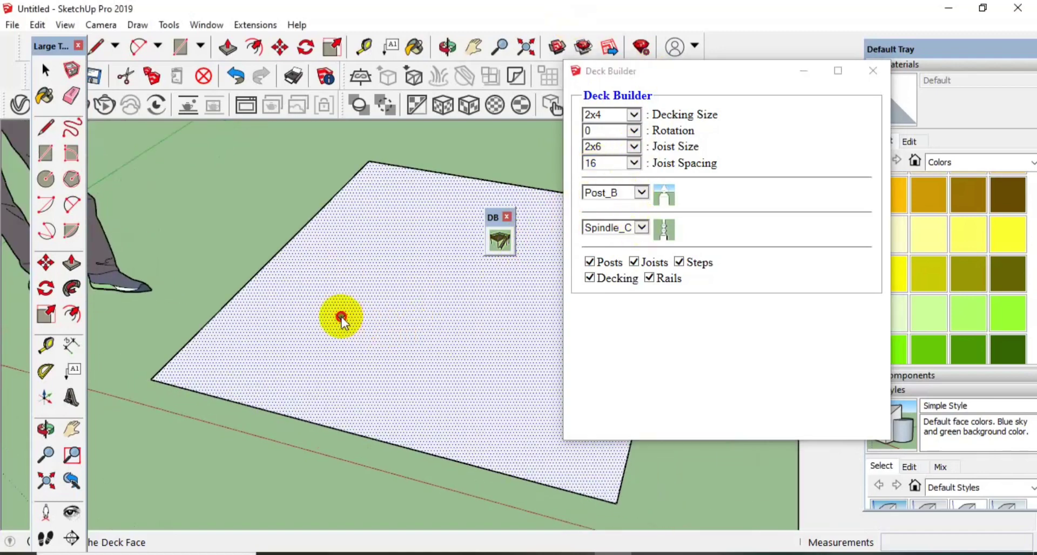
pyautogui.moveTo(208, 301); pyautogui.dragTo(296, 255, button='middle')
pyautogui.scroll(3, 232, 280)
pyautogui.moveTo(232, 279)
pyautogui.mouseDown(button='middle')
pyautogui.moveTo(464, 263)
pyautogui.moveTo(462, 301)
pyautogui.mouseUp(button='middle')
pyautogui.scroll(-3, 460, 263)
pyautogui.moveTo(479, 340)
pyautogui.keyDown('shift'); pyautogui.mouseDown(button='middle')
pyautogui.moveTo(249, 407)
pyautogui.moveTo(289, 358)
pyautogui.moveTo(365, 313)
pyautogui.moveTo(439, 371)
pyautogui.moveTo(270, 283)
pyautogui.moveTo(394, 435)
pyautogui.moveTo(466, 374)
pyautogui.moveTo(220, 382)
pyautogui.moveTo(400, 337)
pyautogui.moveTo(371, 389)
pyautogui.moveTo(416, 385)
pyautogui.moveTo(278, 393)
pyautogui.moveTo(695, 393)
pyautogui.moveTo(398, 296)
pyautogui.moveTo(630, 289)
pyautogui.moveTo(514, 224)
pyautogui.moveTo(497, 318)
pyautogui.moveTo(470, 322)
pyautogui.moveTo(428, 366)
pyautogui.mouseUp(button='middle'); pyautogui.keyUp('shift')
pyautogui.scroll(3, 443, 378)
pyautogui.scroll(-3, 441, 378)
# Select the front rectangle face and paint it Color D05.
pyautogui.press('space')
pyautogui.click(429, 365)
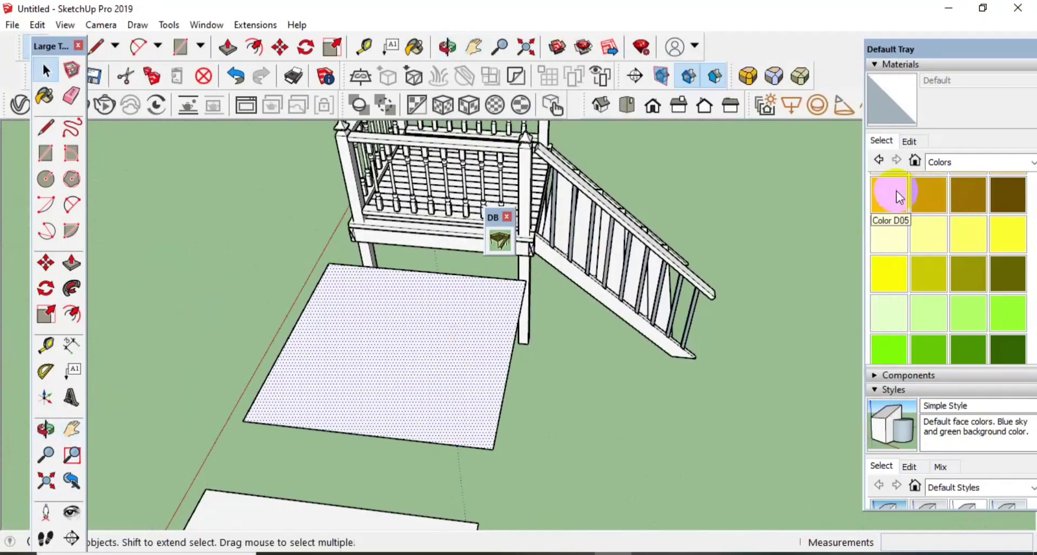
pyautogui.click(900, 197)
pyautogui.click(398, 370)
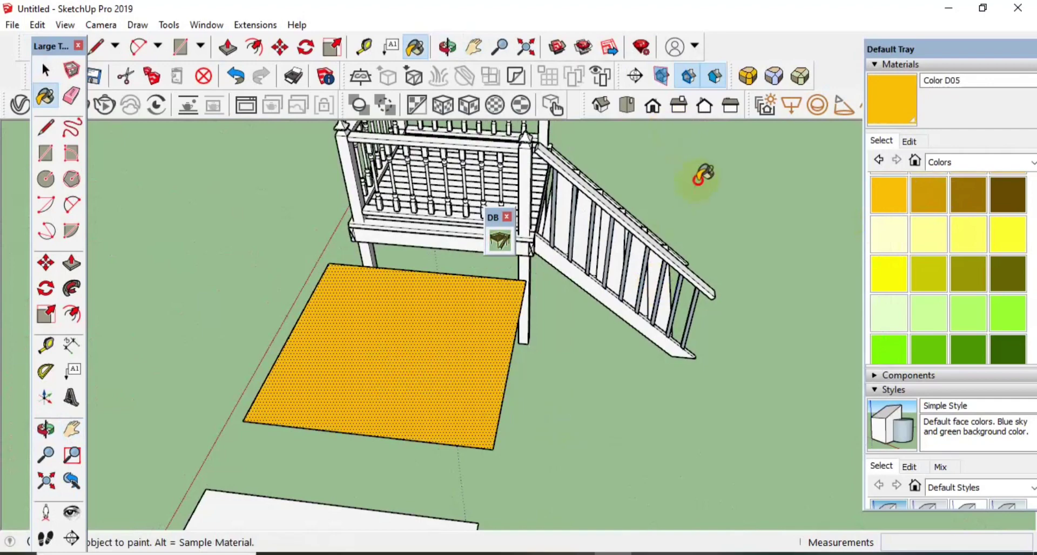
# Build a deck there with Post_C posts, Spindle_B spindles and 2x6 decking rotated 90.
pyautogui.click(498, 241)
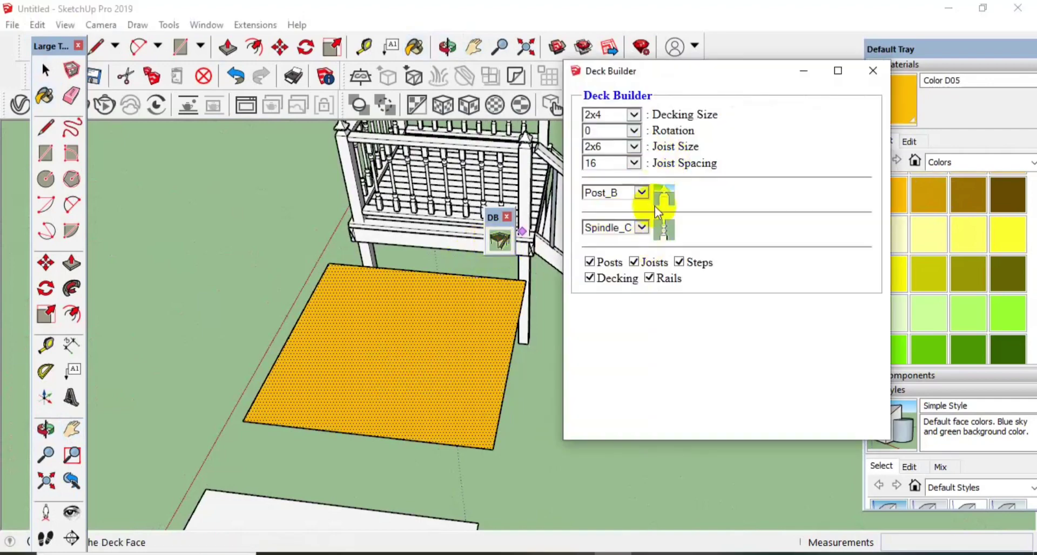
pyautogui.scroll(2, 460, 197)
pyautogui.click(642, 194)
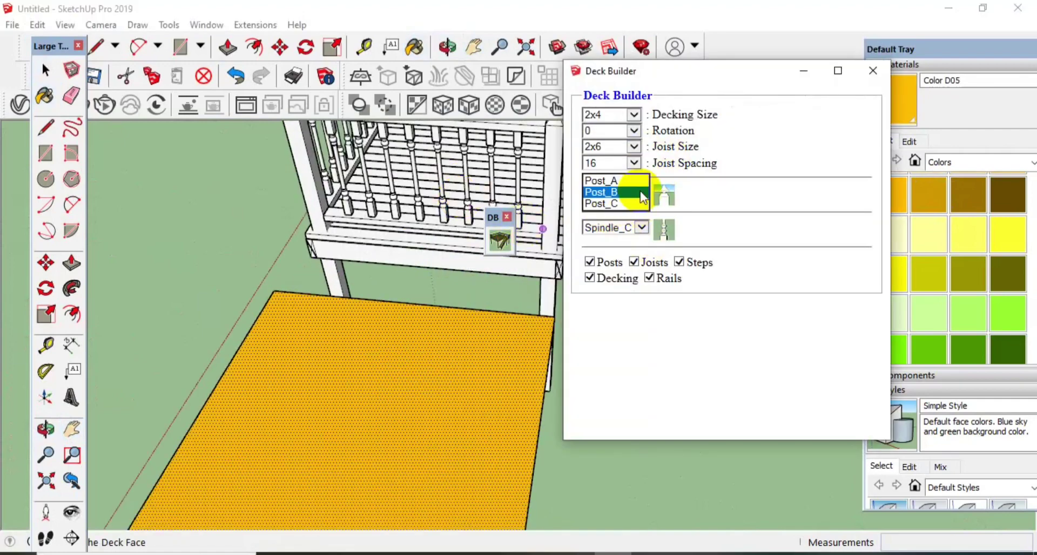
pyautogui.click(626, 205)
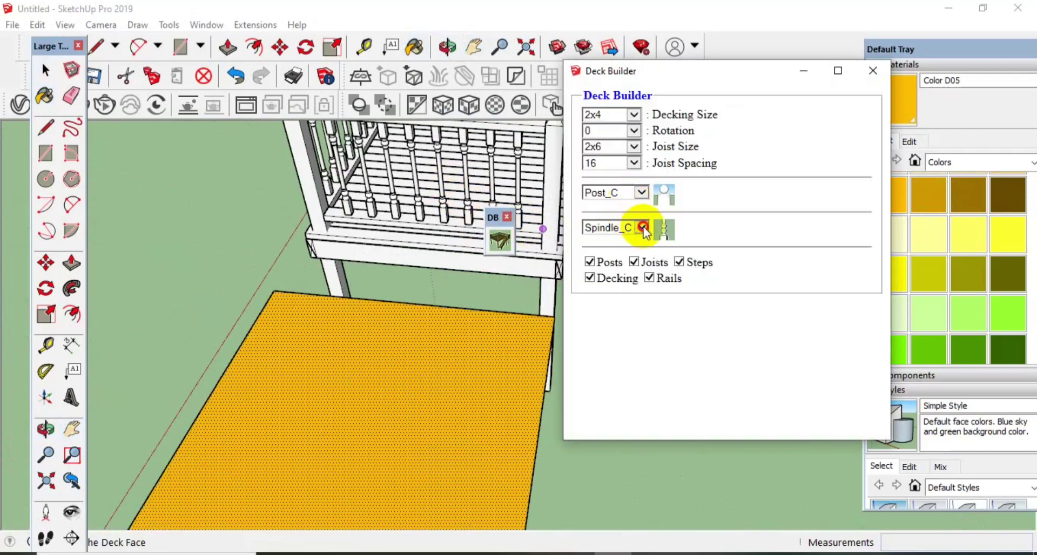
pyautogui.click(643, 228)
pyautogui.click(629, 224)
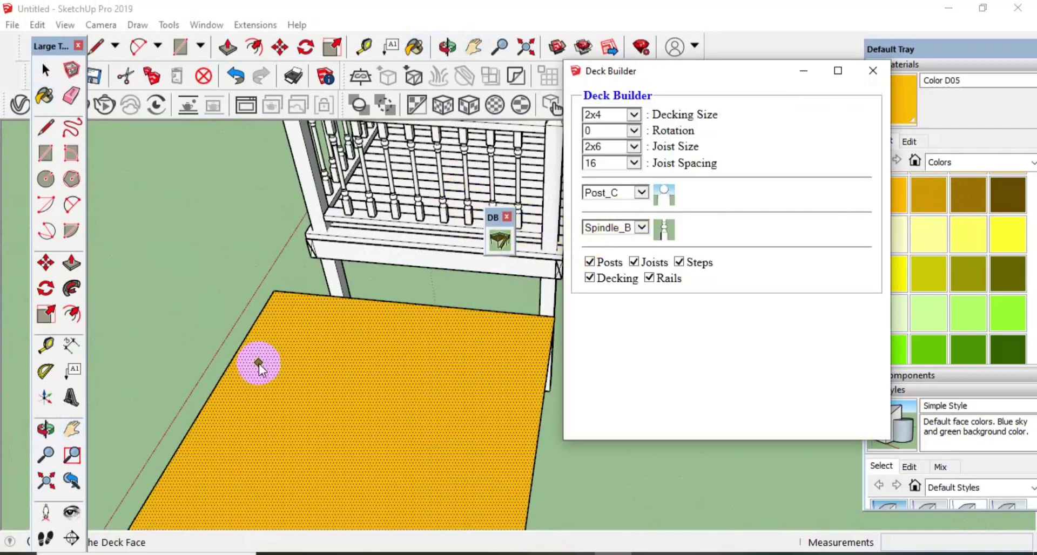
pyautogui.moveTo(258, 364); pyautogui.dragTo(338, 303, button='middle')
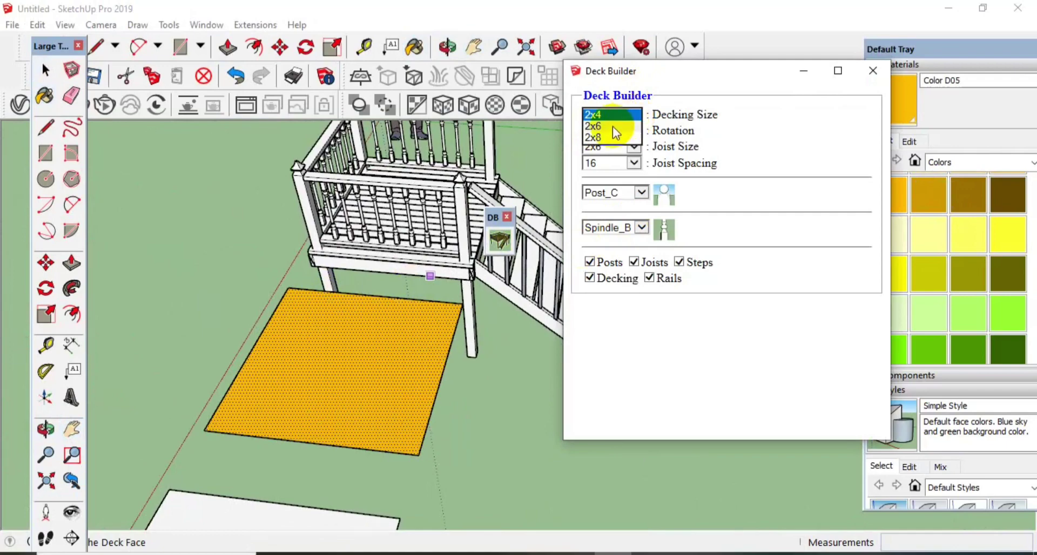
pyautogui.click(633, 131)
pyautogui.click(611, 143)
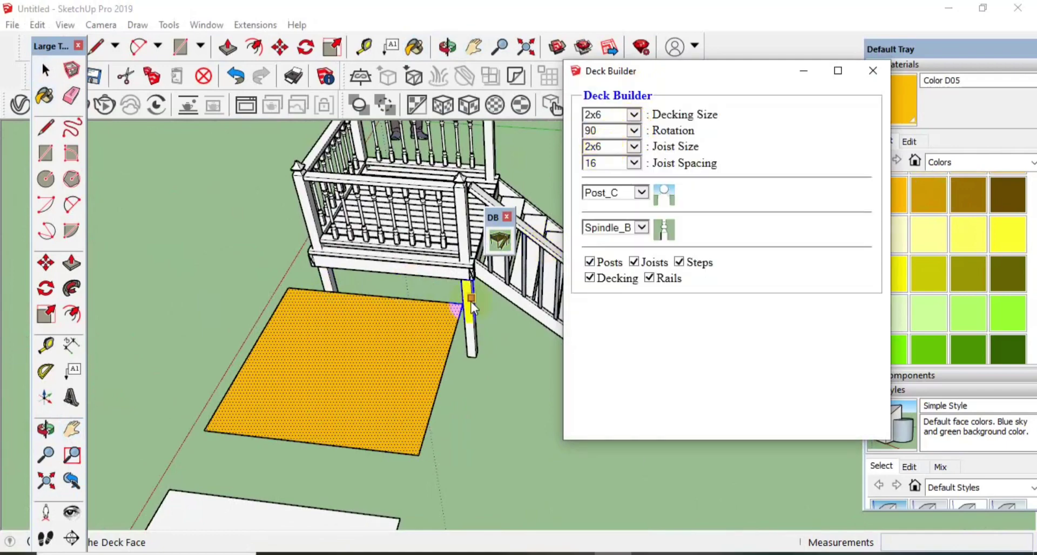
pyautogui.click(370, 360)
pyautogui.moveTo(358, 389)
pyautogui.mouseDown(button='middle')
pyautogui.moveTo(328, 294)
pyautogui.moveTo(301, 448)
pyautogui.mouseUp(button='middle')
# Paint the next grey rectangle green with Color F04.
pyautogui.press('b')
pyautogui.click(1008, 313)
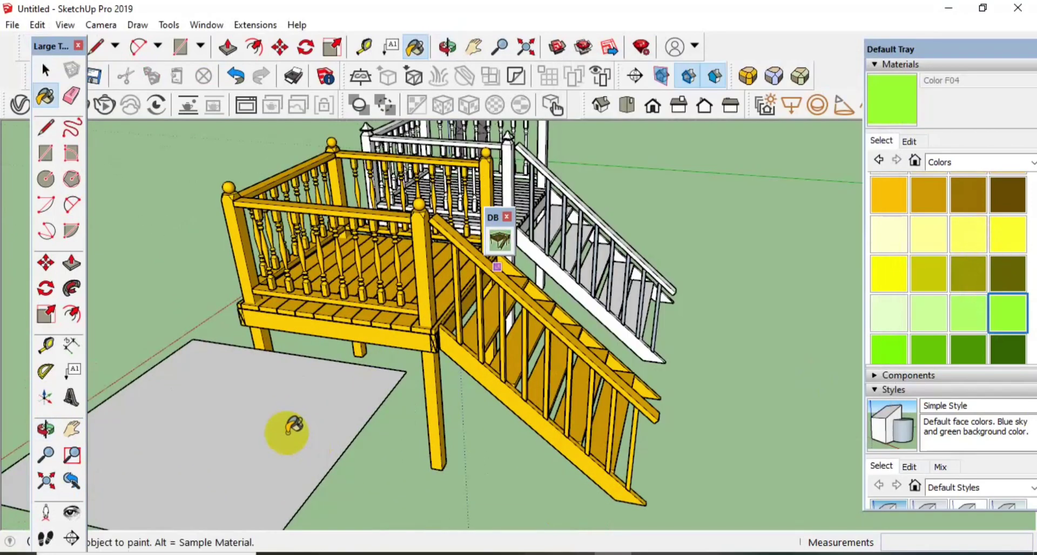
pyautogui.click(292, 427)
pyautogui.press('space')
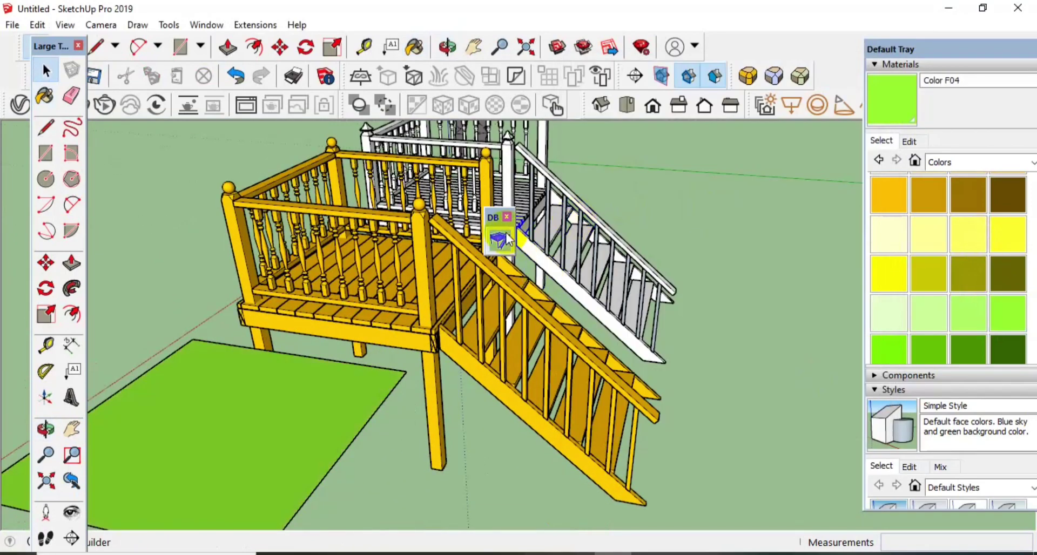
# Build a deck on the green rectangle with Rails and Steps turned off.
pyautogui.click(500, 241)
pyautogui.scroll(-2, 450, 250)
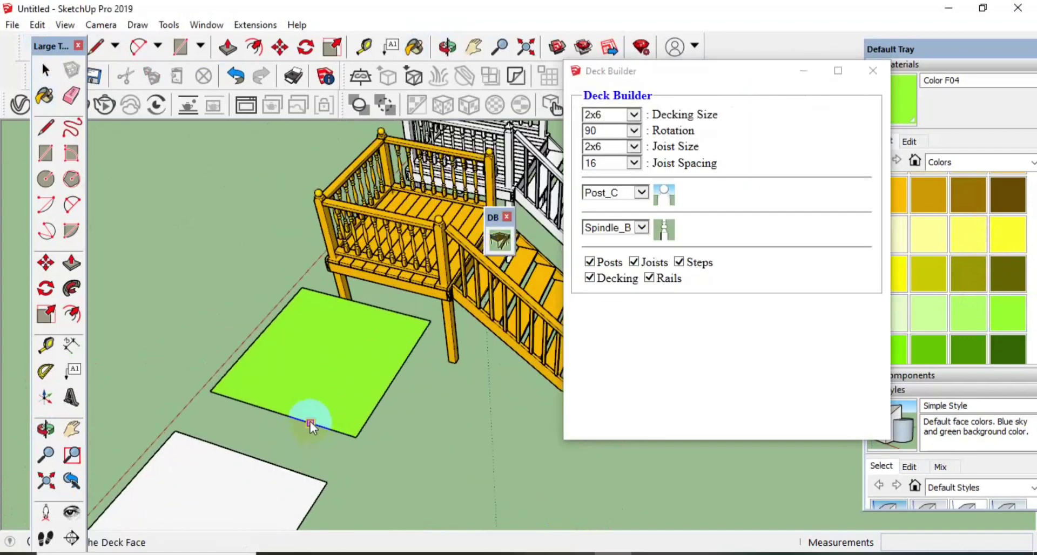
pyautogui.moveTo(288, 390); pyautogui.dragTo(556, 273, button='middle')
pyautogui.scroll(2, 409, 264)
pyautogui.scroll(1, 410, 264)
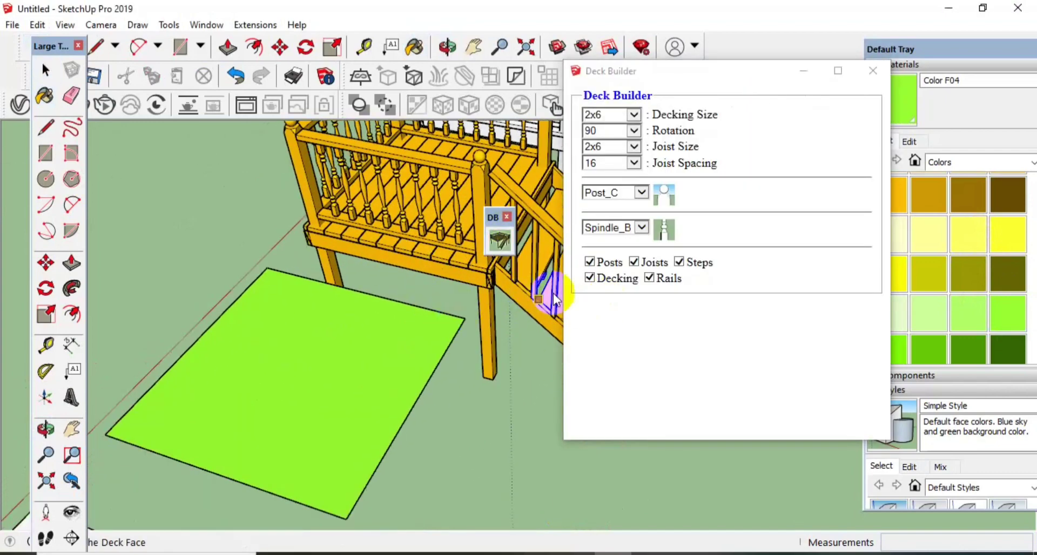
pyautogui.scroll(-2, 439, 302)
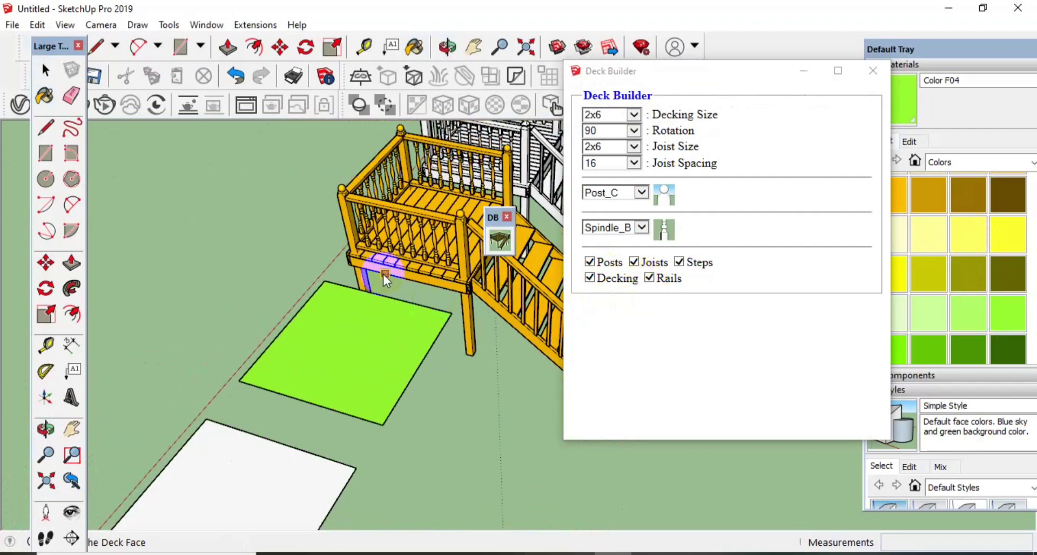
pyautogui.scroll(2, 384, 273)
pyautogui.click(649, 279)
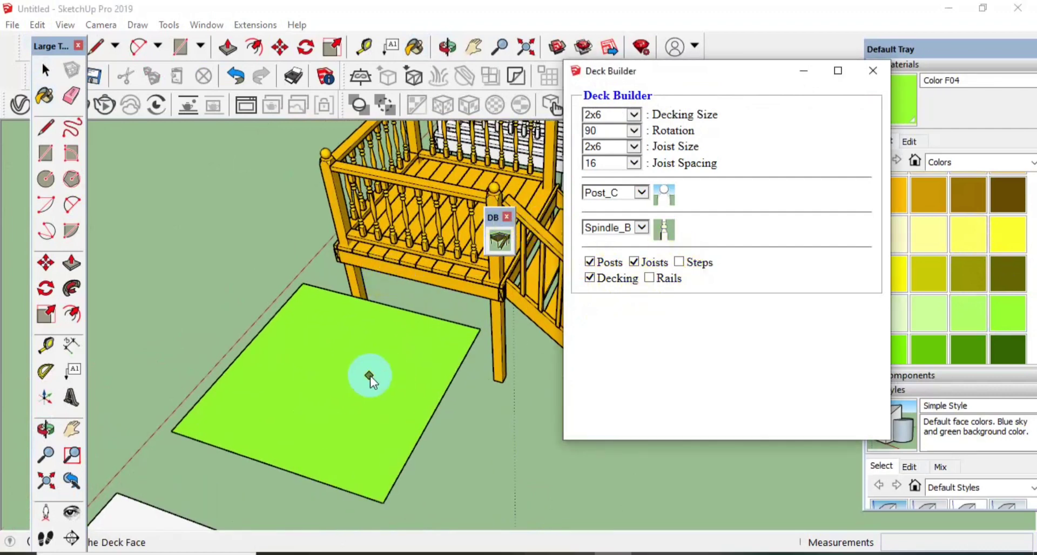
pyautogui.click(371, 376)
pyautogui.moveTo(371, 376)
pyautogui.mouseDown(button='middle')
pyautogui.moveTo(443, 287)
pyautogui.moveTo(384, 372)
pyautogui.mouseUp(button='middle')
pyautogui.moveTo(413, 273)
pyautogui.mouseDown(button='middle')
pyautogui.moveTo(208, 278)
pyautogui.moveTo(474, 307)
pyautogui.moveTo(163, 395)
pyautogui.moveTo(110, 284)
pyautogui.mouseUp(button='middle')
# Build a deck on the next grey face with rails back on, Spindle_A spindles and Post_A posts.
pyautogui.click(45, 70)
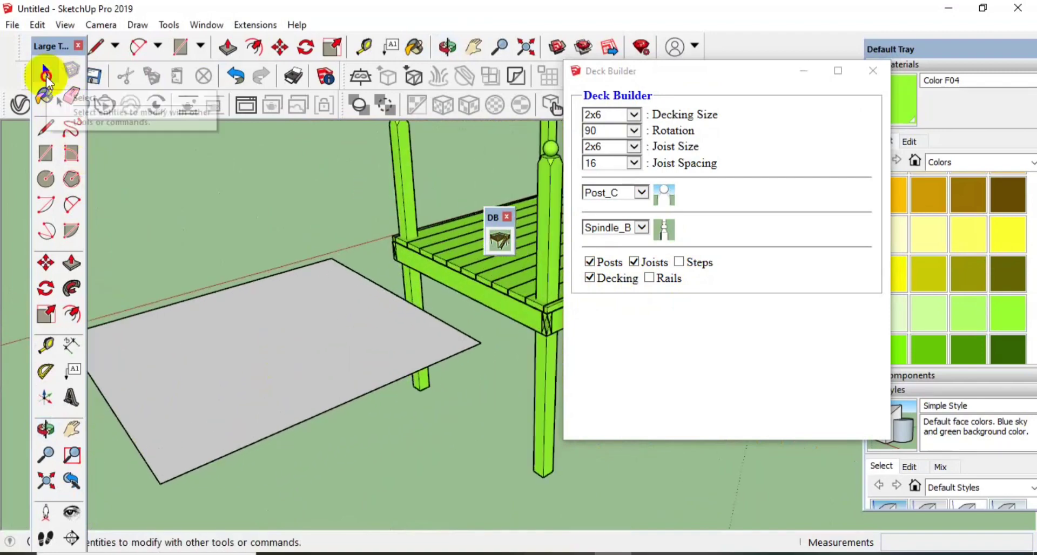
pyautogui.scroll(-3, 231, 378)
pyautogui.scroll(4, 318, 419)
pyautogui.click(368, 351)
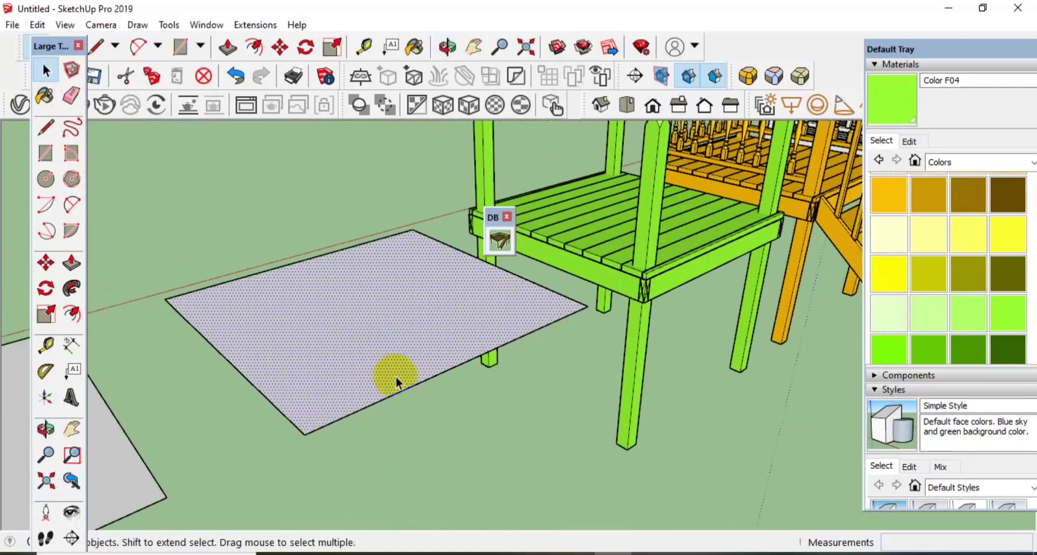
pyautogui.scroll(2, 427, 329)
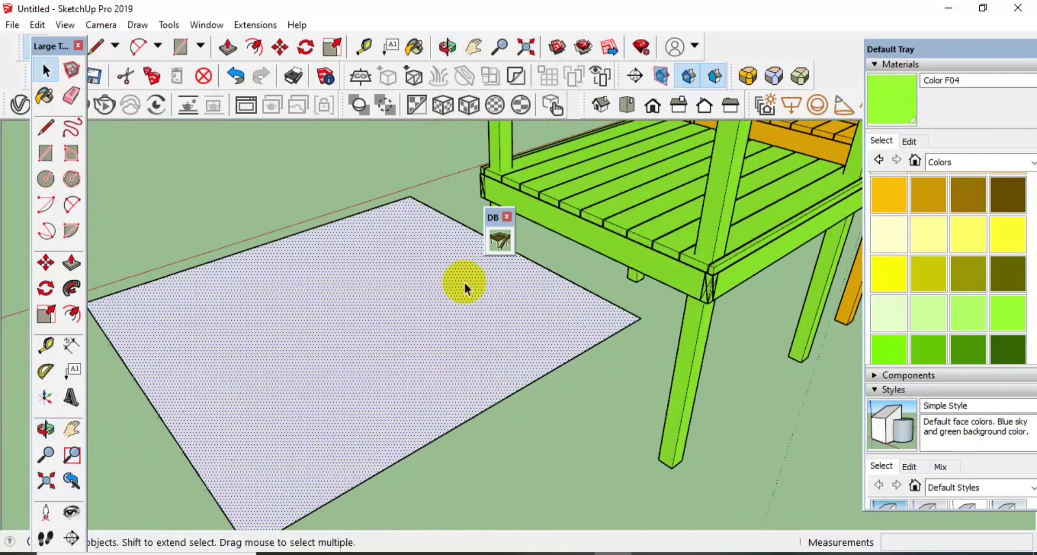
pyautogui.click(498, 240)
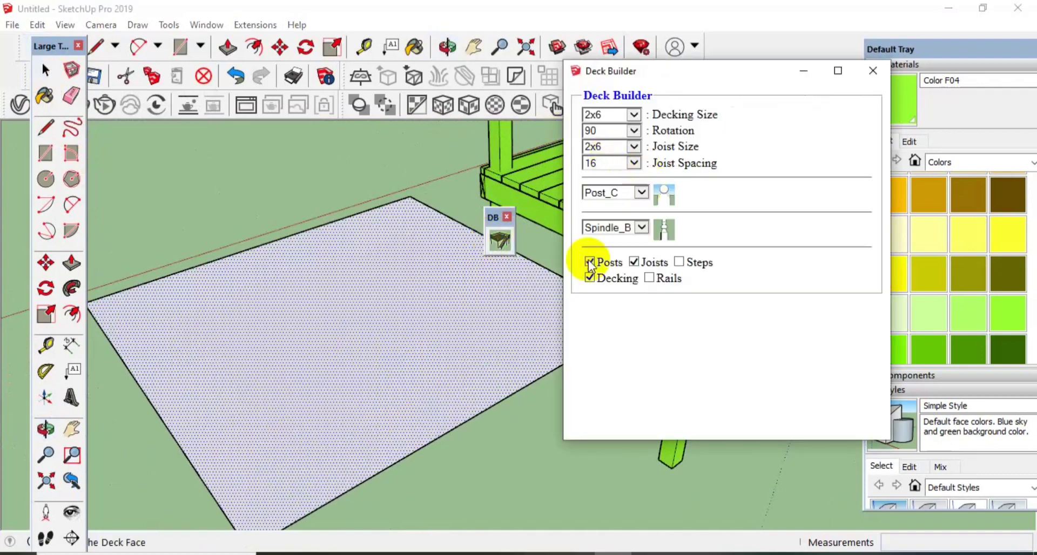
pyautogui.click(649, 278)
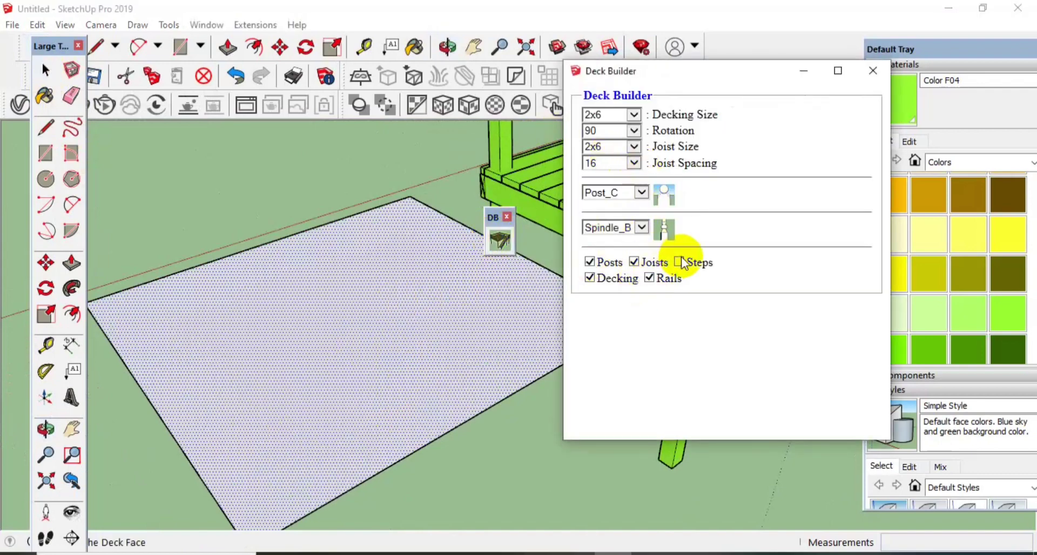
pyautogui.click(643, 228)
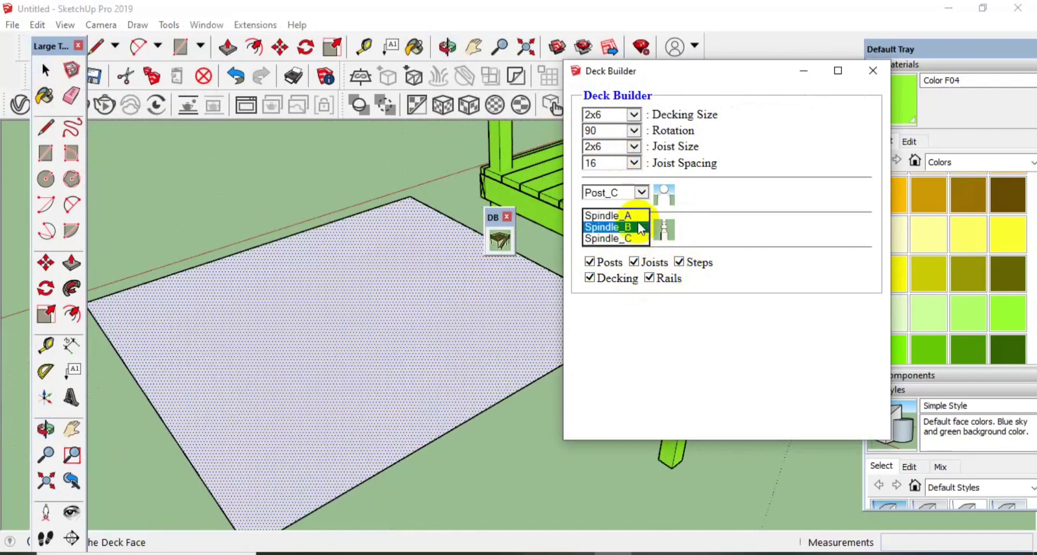
pyautogui.click(630, 212)
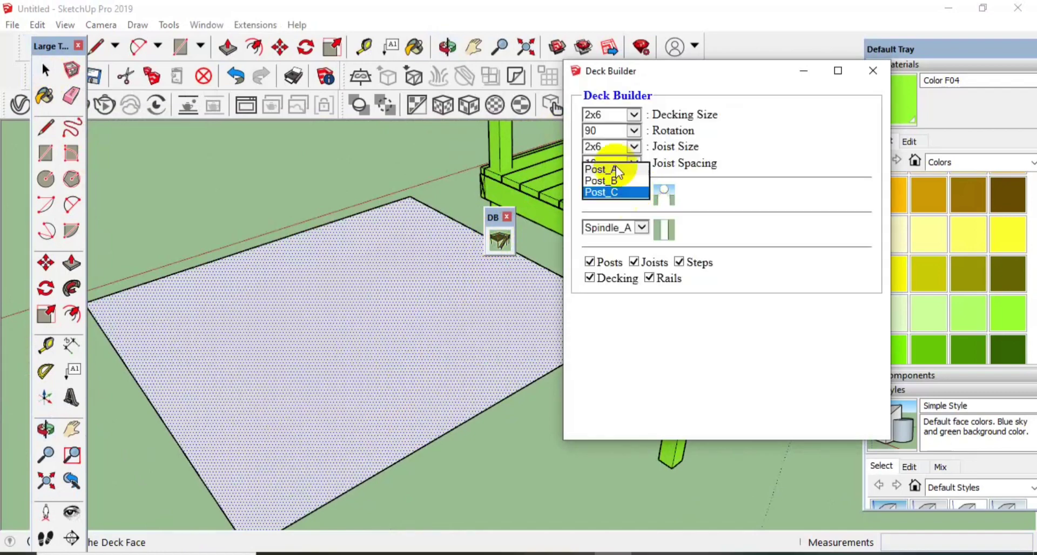
pyautogui.click(616, 168)
pyautogui.click(422, 336)
pyautogui.moveTo(301, 317)
pyautogui.mouseDown(button='middle')
pyautogui.moveTo(346, 248)
pyautogui.moveTo(394, 231)
pyautogui.moveTo(405, 255)
pyautogui.moveTo(429, 254)
pyautogui.mouseUp(button='middle')
# Build a 2x8-decking deck on the front grey rectangle and close Deck Builder.
pyautogui.click(284, 395)
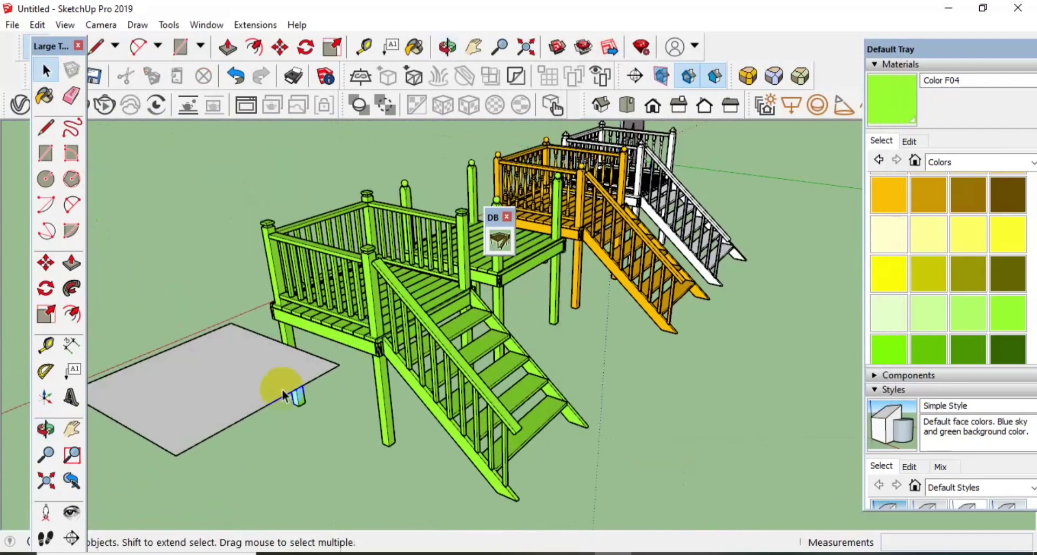
pyautogui.scroll(-2, 394, 428)
pyautogui.scroll(5, 377, 381)
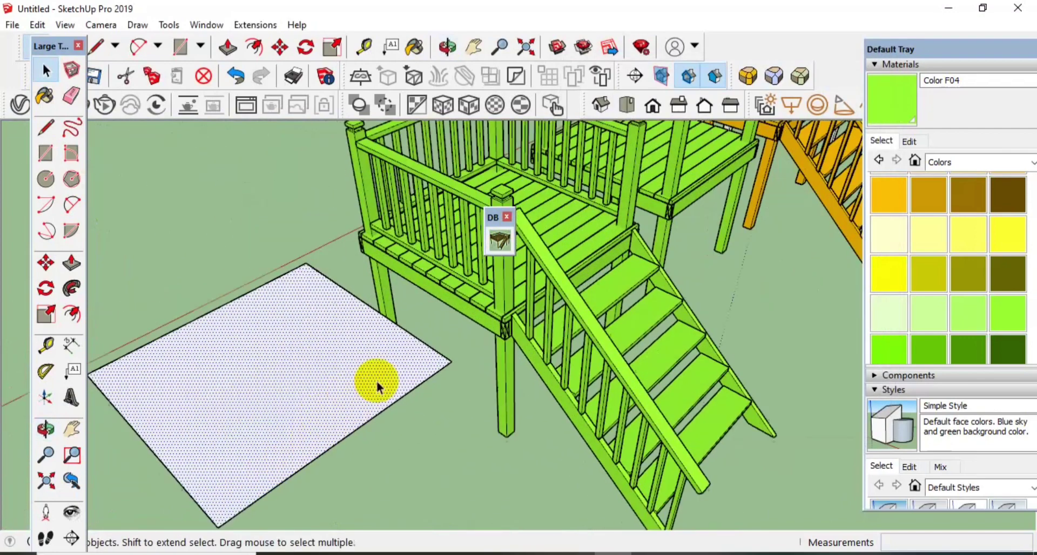
pyautogui.click(501, 242)
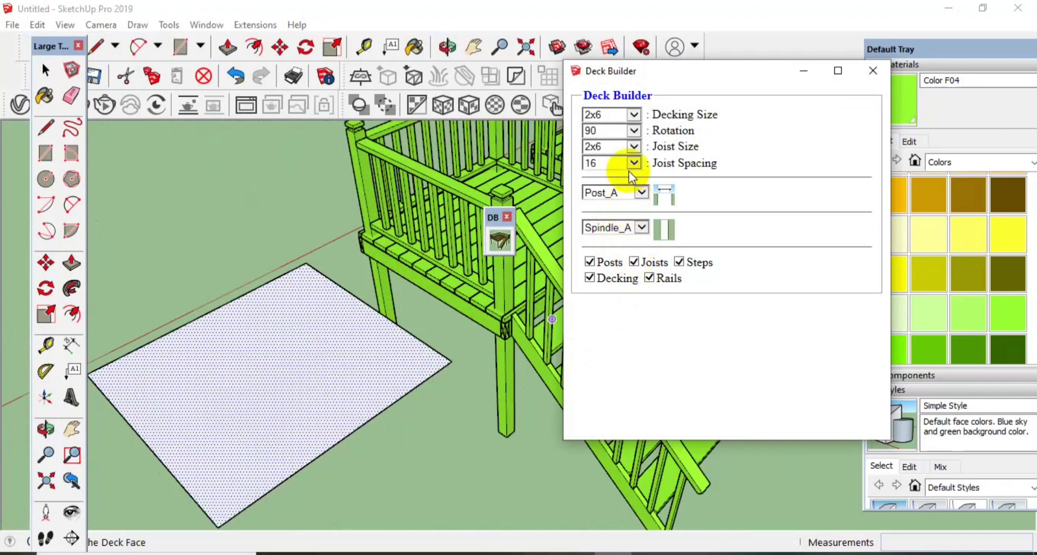
pyautogui.click(593, 126)
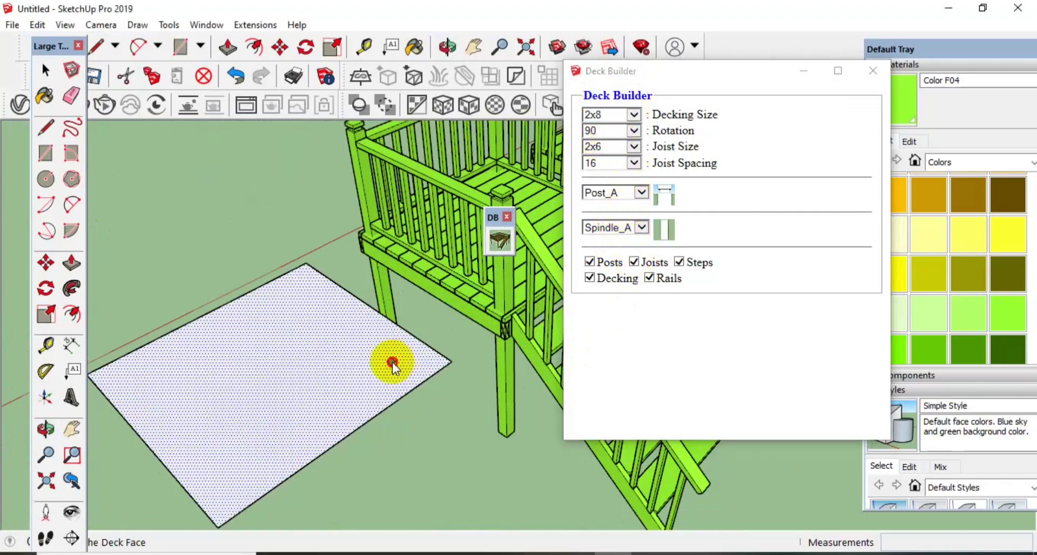
pyautogui.moveTo(394, 359)
pyautogui.mouseDown(button='middle')
pyautogui.moveTo(408, 360)
pyautogui.moveTo(469, 278)
pyautogui.mouseUp(button='middle')
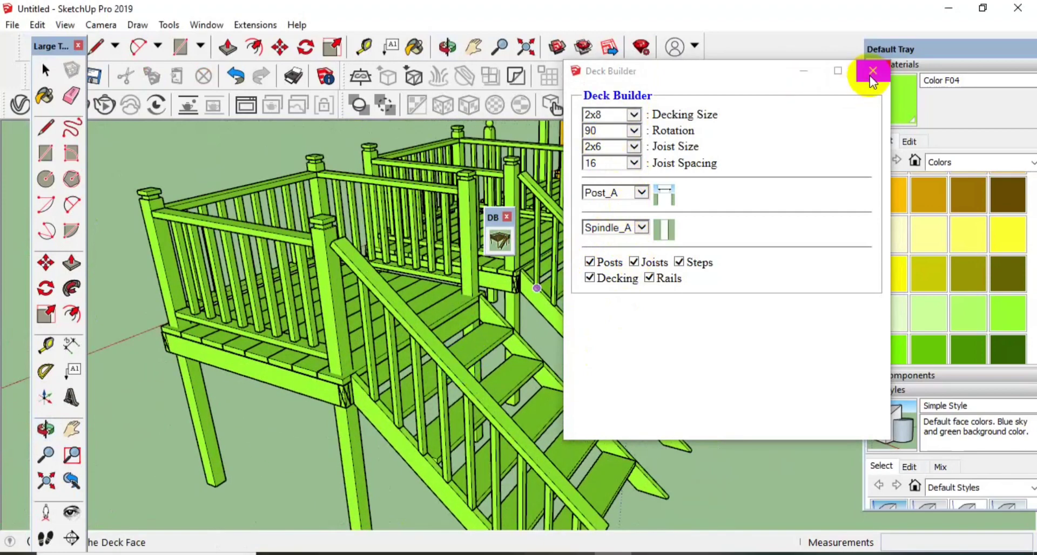
pyautogui.click(873, 70)
# Orbit and pan around all the decks to inspect the stairs and railings.
pyautogui.moveTo(481, 354)
pyautogui.mouseDown(button='middle')
pyautogui.moveTo(747, 424)
pyautogui.moveTo(520, 382)
pyautogui.moveTo(556, 312)
pyautogui.moveTo(875, 236)
pyautogui.moveTo(543, 316)
pyautogui.moveTo(683, 222)
pyautogui.moveTo(641, 366)
pyautogui.mouseUp(button='middle')
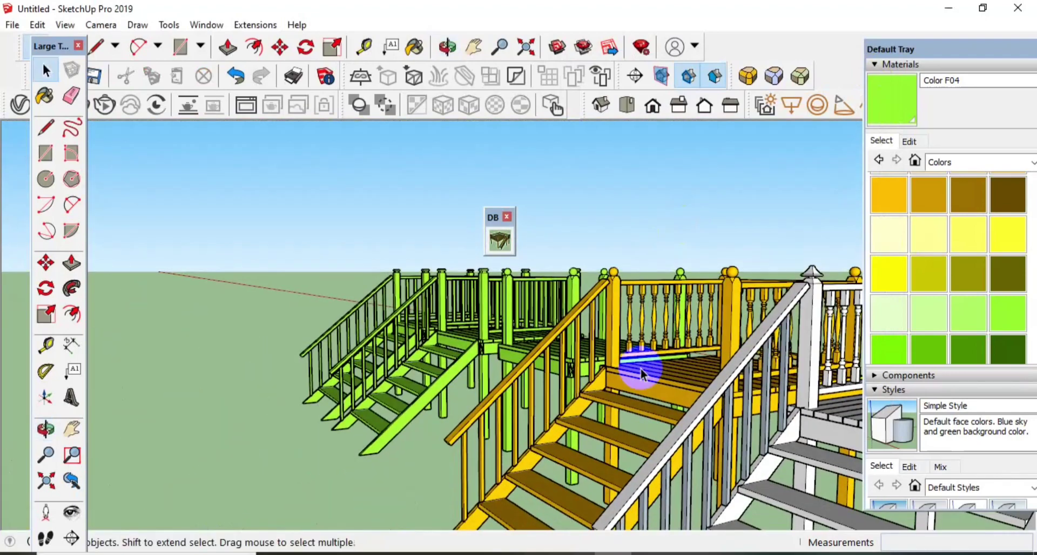
pyautogui.scroll(3, 642, 366)
pyautogui.moveTo(586, 294)
pyautogui.keyDown('shift'); pyautogui.mouseDown(button='middle')
pyautogui.moveTo(419, 227)
pyautogui.moveTo(453, 359)
pyautogui.moveTo(429, 428)
pyautogui.moveTo(532, 393)
pyautogui.mouseUp(button='middle'); pyautogui.keyUp('shift')
pyautogui.moveTo(532, 393); pyautogui.dragTo(578, 438)
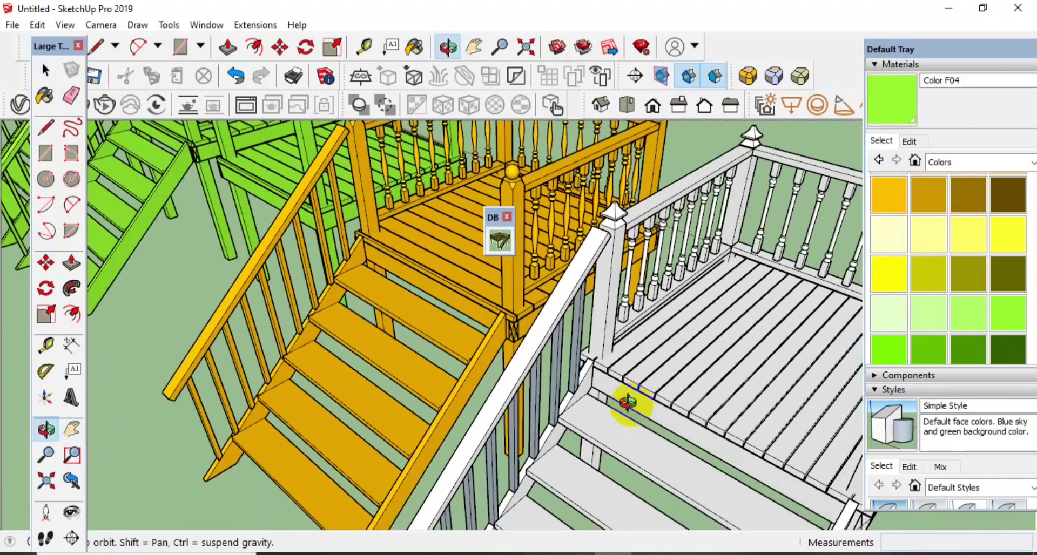